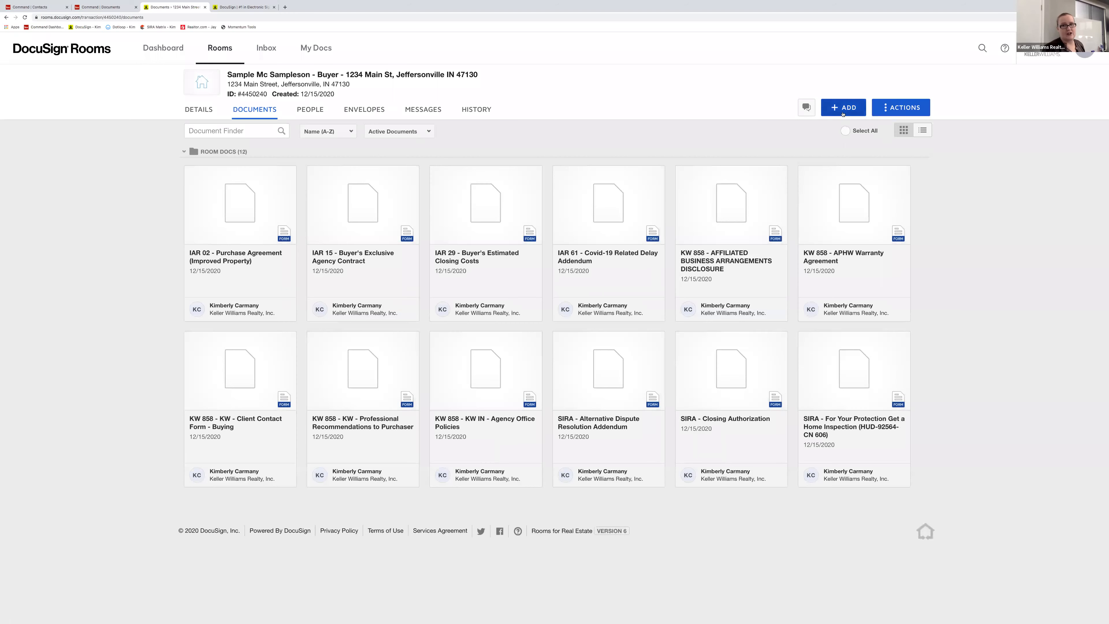
{"action": "left_click", "coordinate": [857, 105]}
{"action": "left_click", "coordinate": [844, 149]}
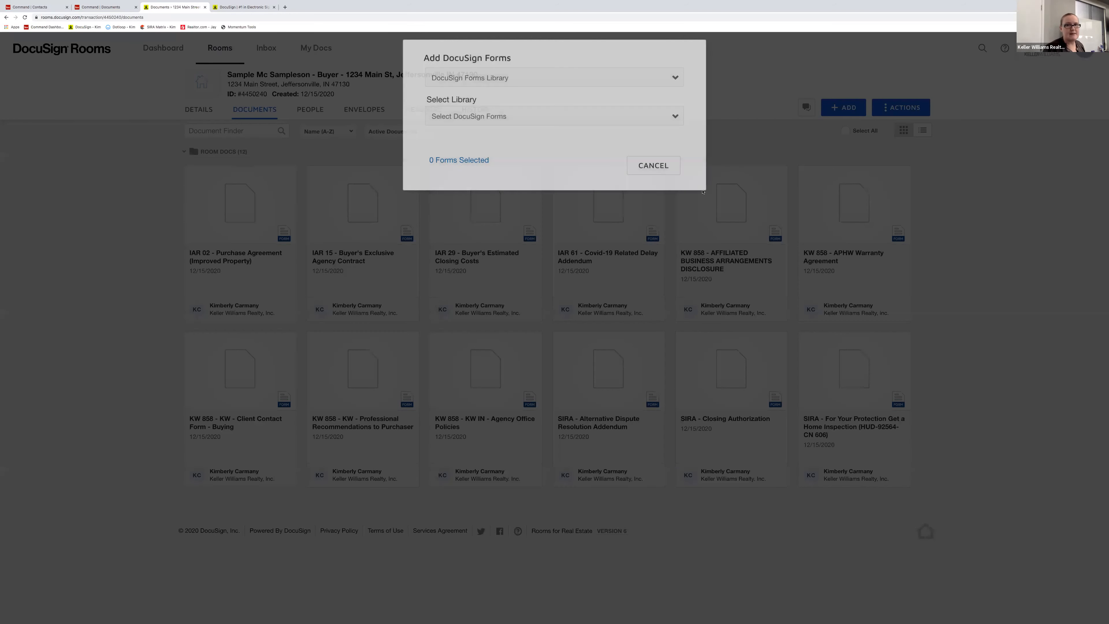
{"action": "left_click", "coordinate": [501, 122]}
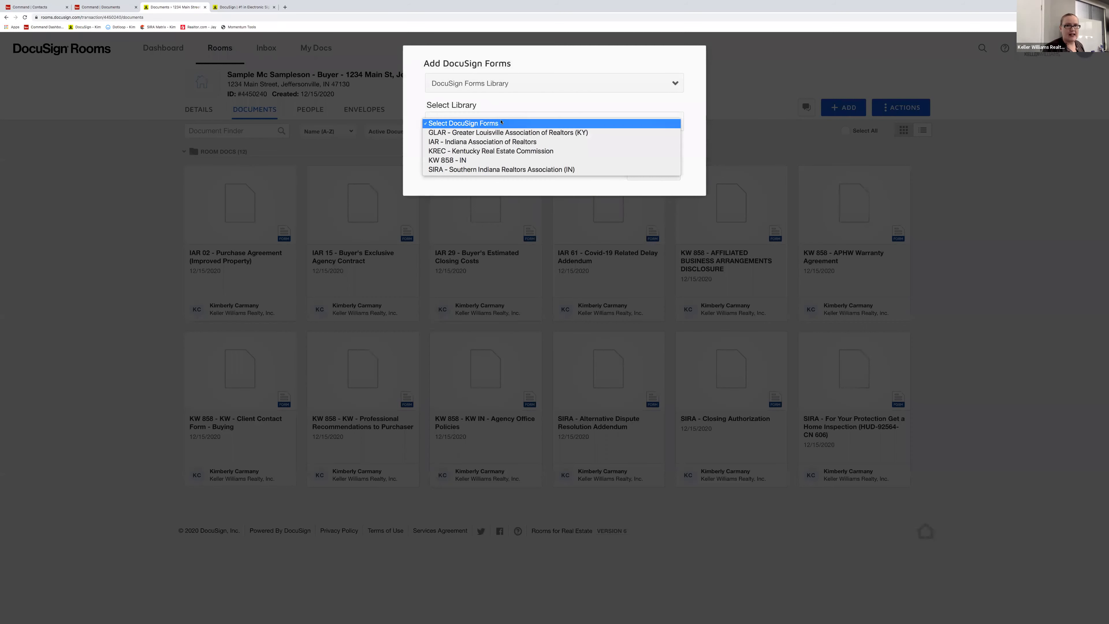
{"action": "left_click", "coordinate": [486, 141]}
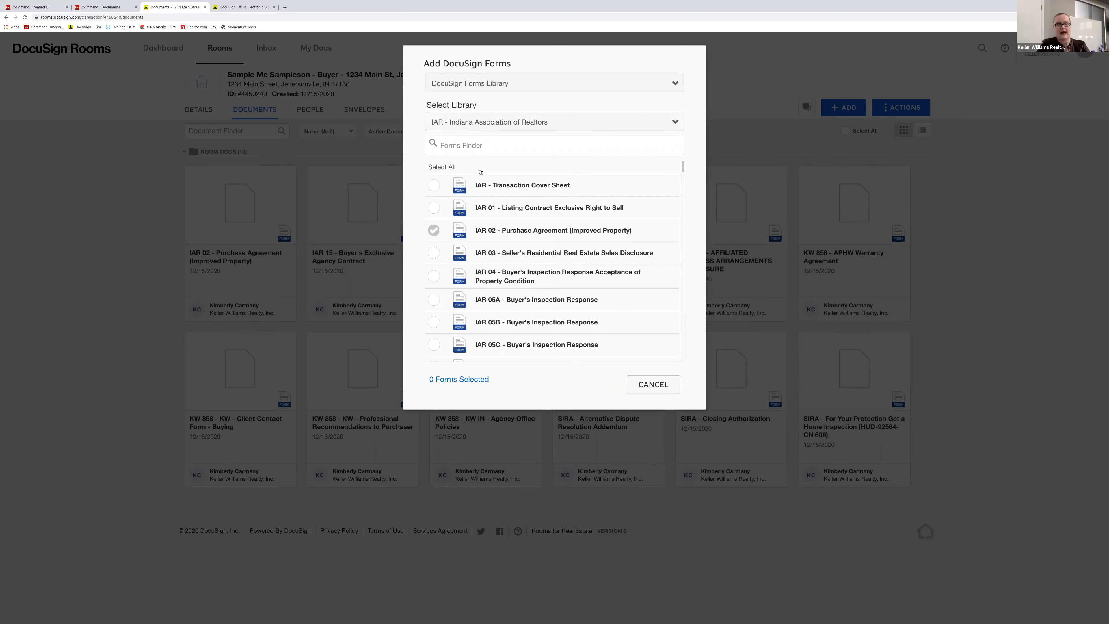
{"action": "type", "text": "mutu"}
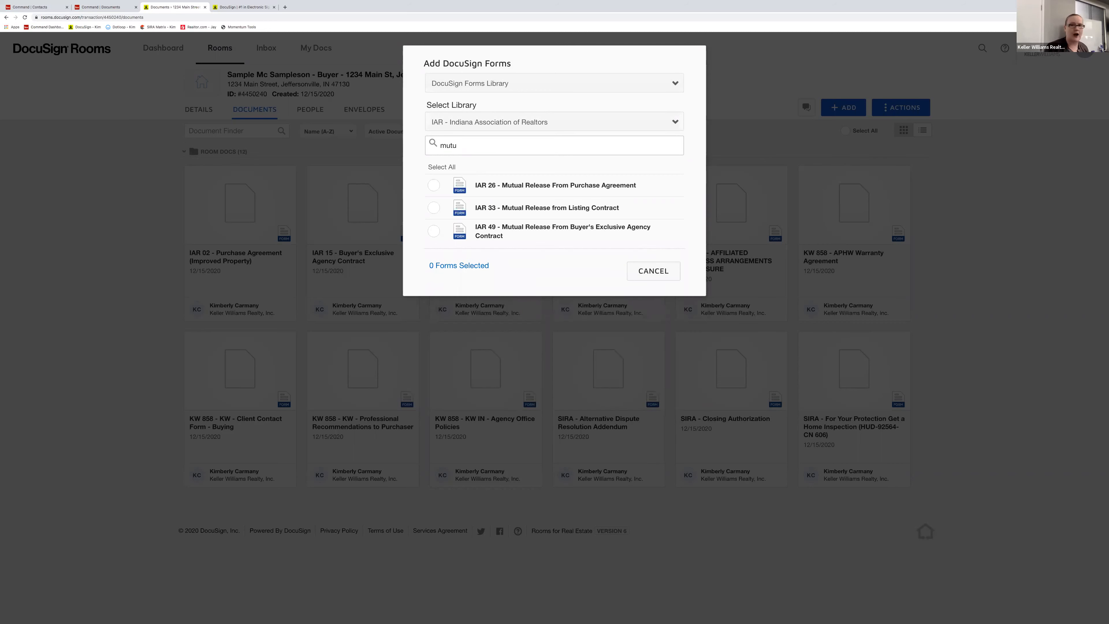
{"action": "key", "text": "BackSpace"}
{"action": "key", "text": "BackSpace"}
{"action": "key", "text": "BackSpace"}
{"action": "key", "text": "BackSpace"}
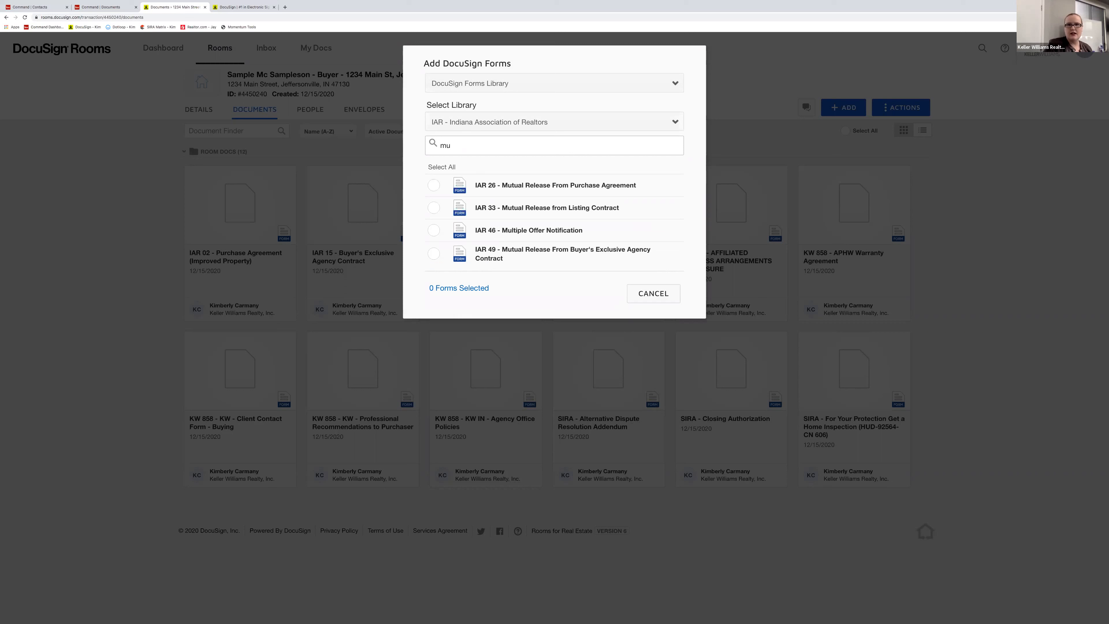
{"action": "type", "text": "adde"}
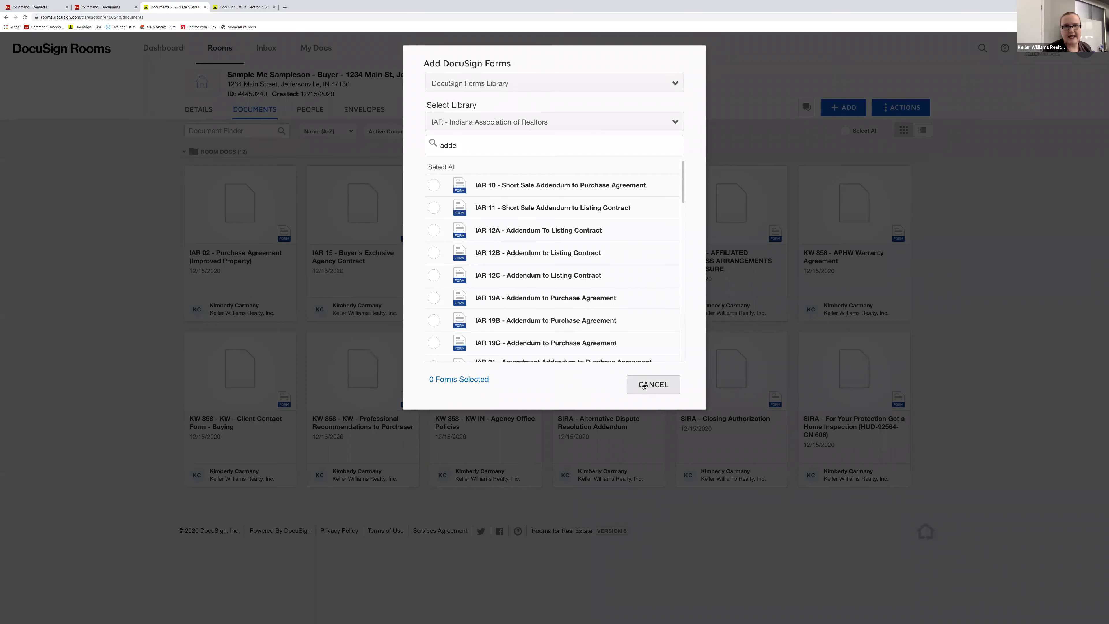
{"action": "left_click", "coordinate": [807, 311]}
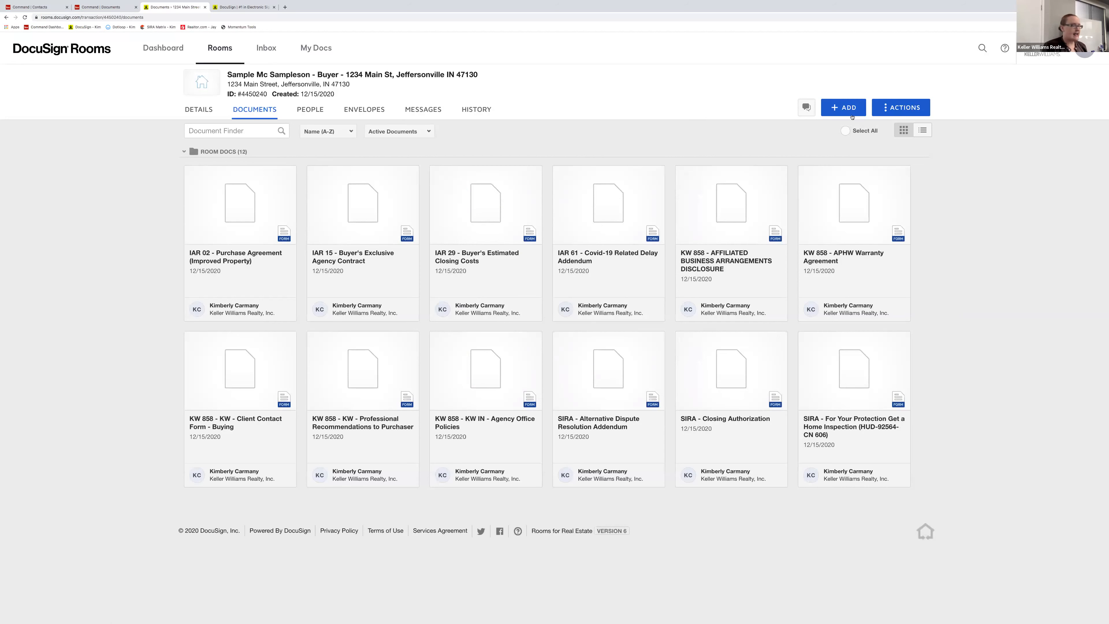
{"action": "left_click", "coordinate": [841, 112]}
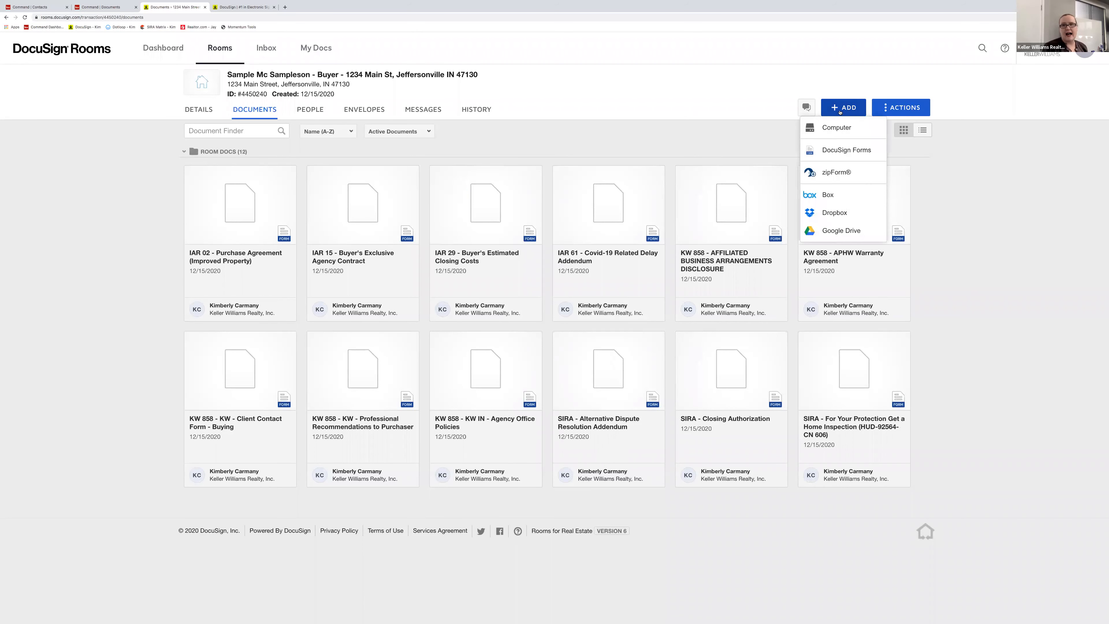
{"action": "left_click", "coordinate": [837, 130]}
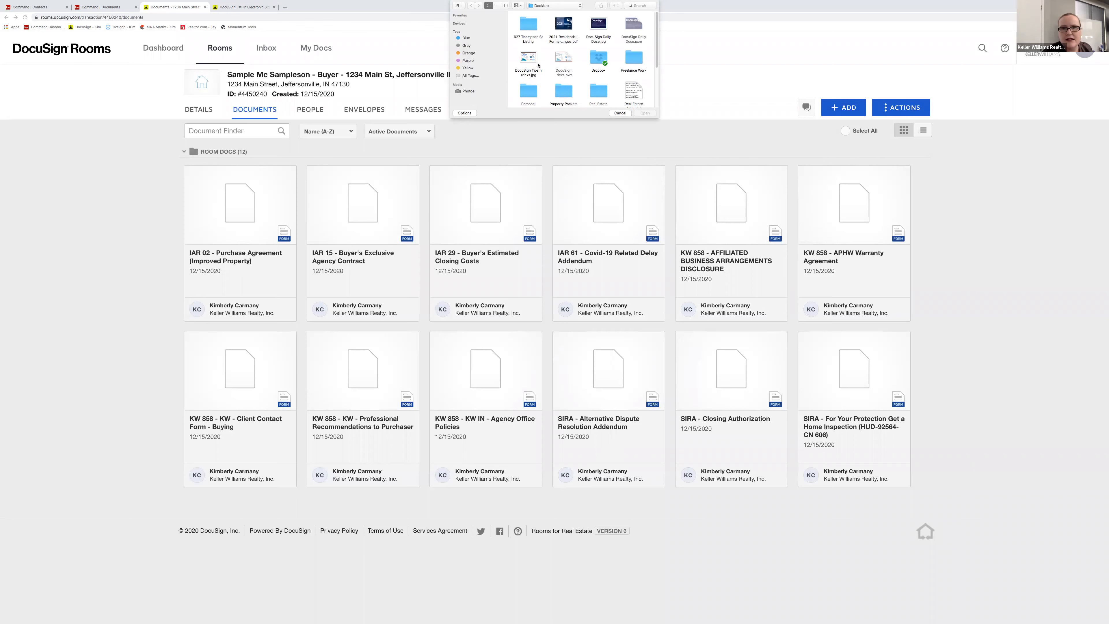
{"action": "scroll", "coordinate": [527, 30], "scroll_direction": "down", "scroll_amount": 3}
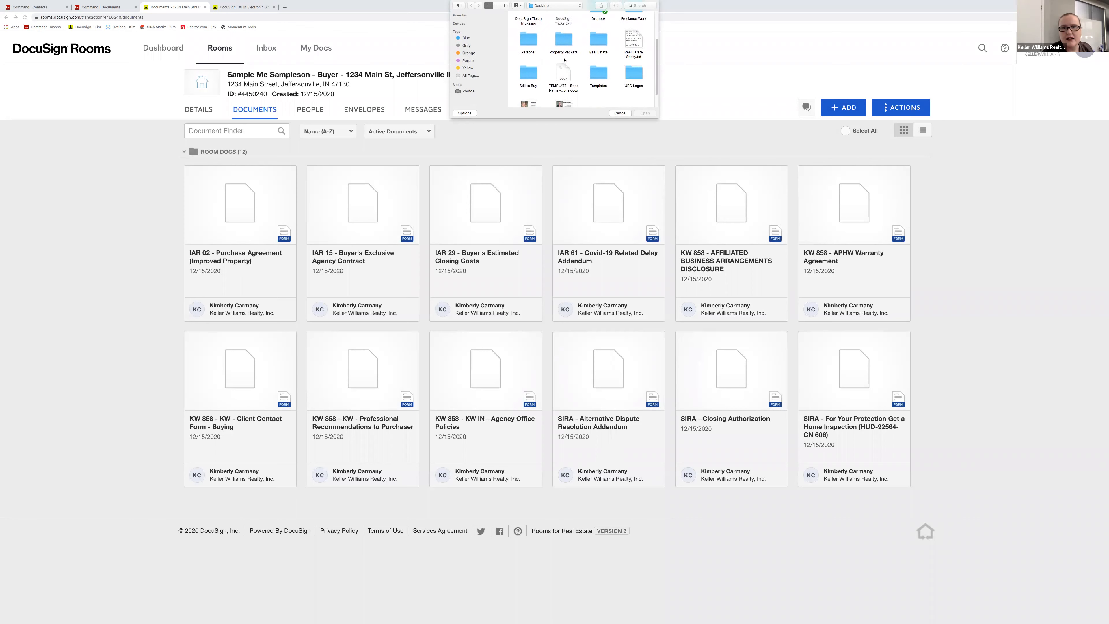
{"action": "double_click", "coordinate": [563, 53]}
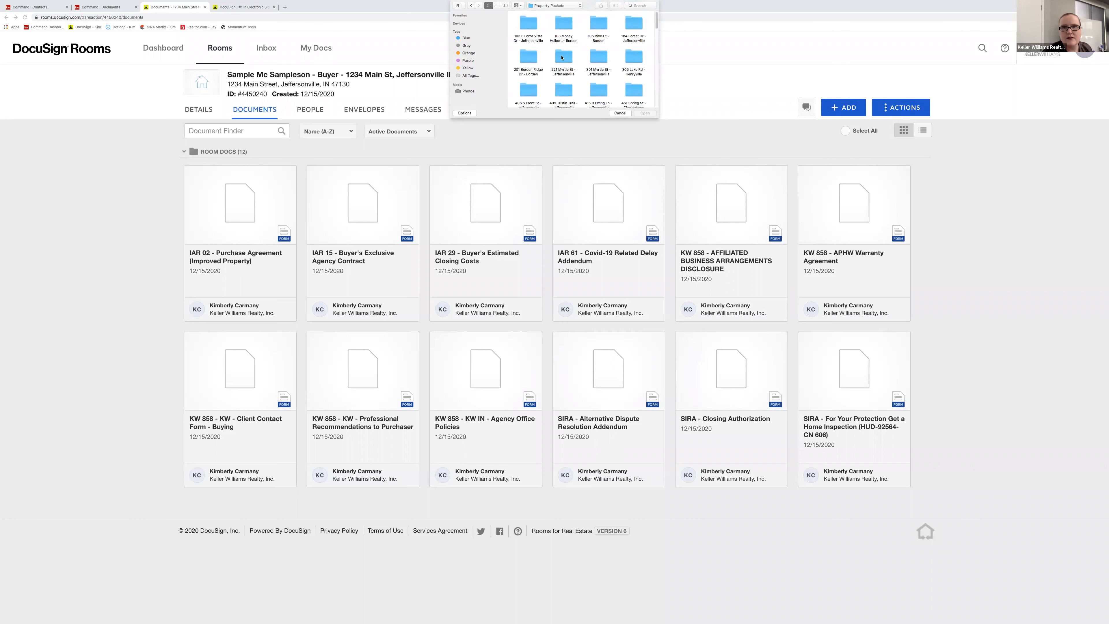
{"action": "double_click", "coordinate": [563, 63]}
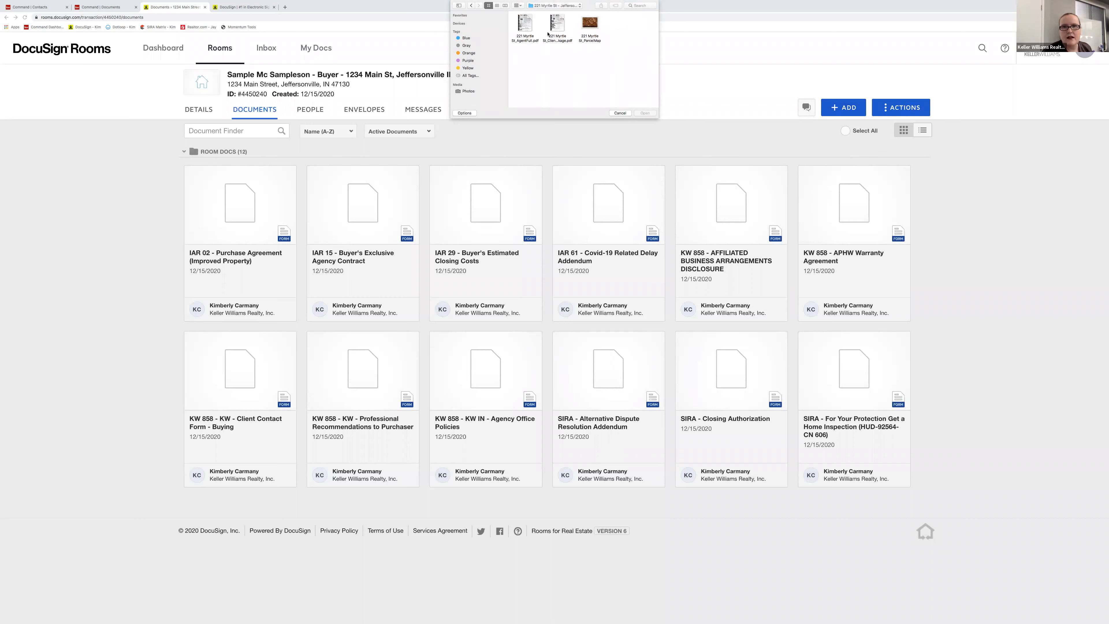
{"action": "double_click", "coordinate": [556, 27]}
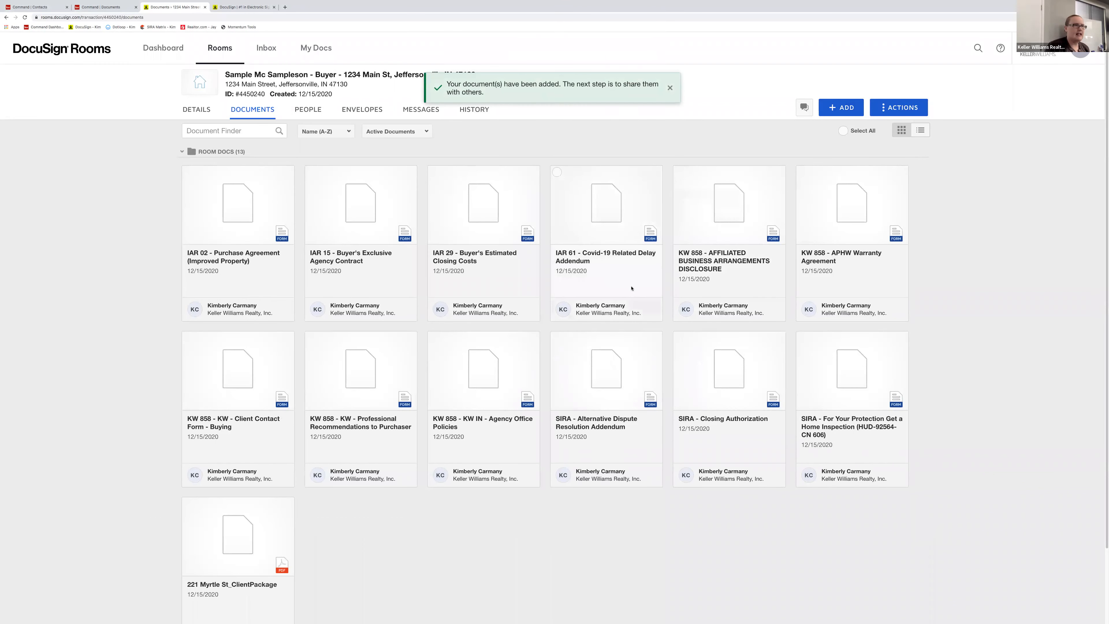
{"action": "scroll", "coordinate": [631, 289], "scroll_direction": "down", "scroll_amount": 2}
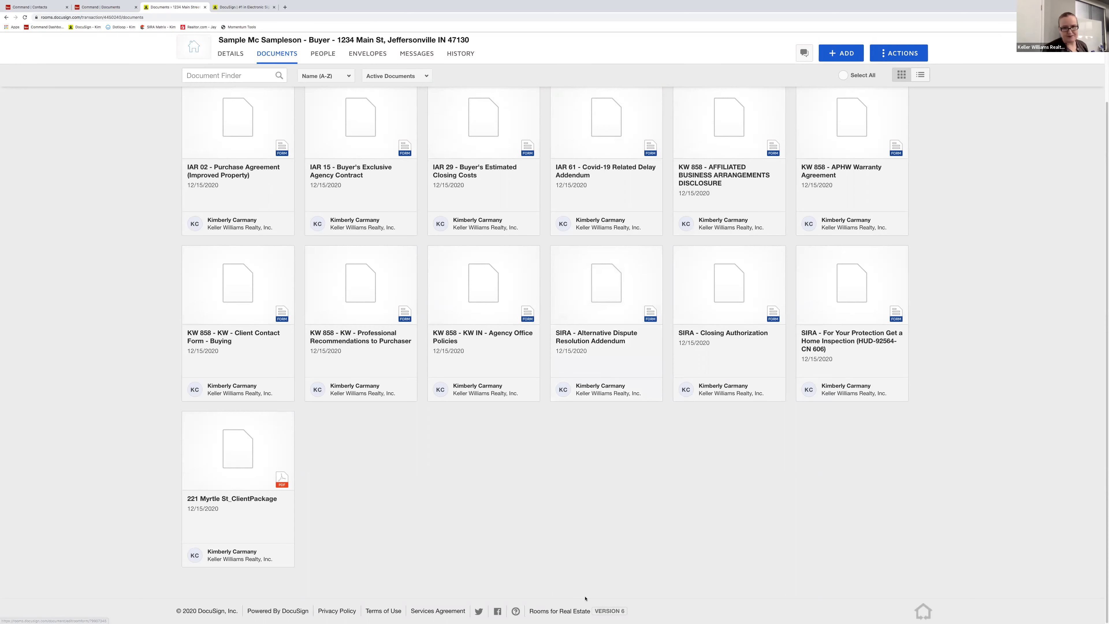
{"action": "scroll", "coordinate": [552, 503], "scroll_direction": "up", "scroll_amount": 1}
{"action": "scroll", "coordinate": [553, 504], "scroll_direction": "up", "scroll_amount": 2}
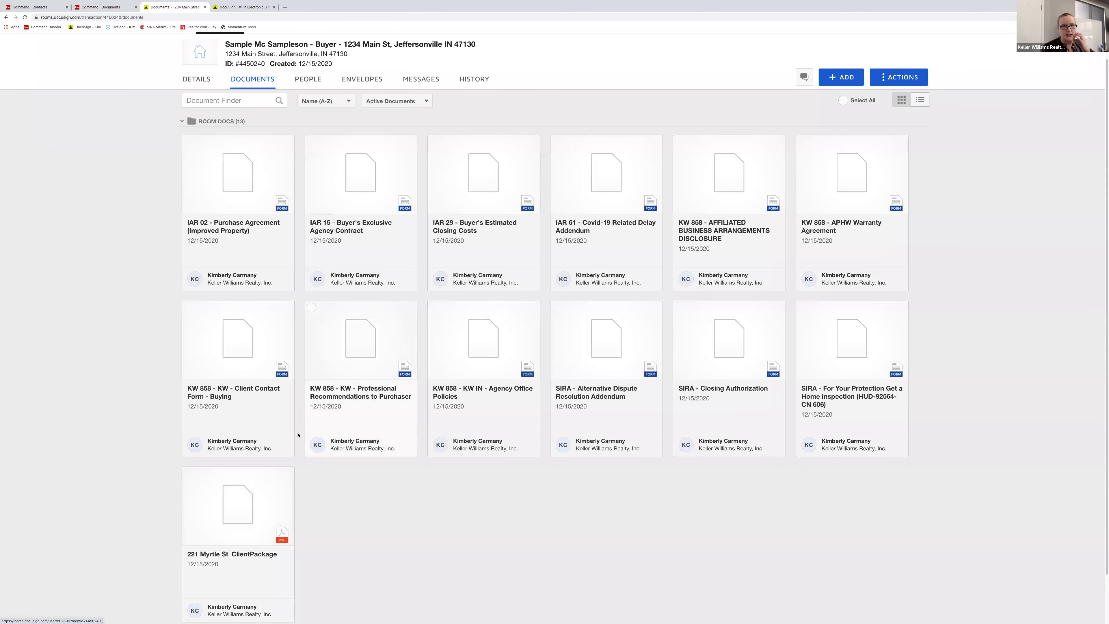
{"action": "scroll", "coordinate": [293, 444], "scroll_direction": "up", "scroll_amount": 1}
{"action": "scroll", "coordinate": [293, 443], "scroll_direction": "up", "scroll_amount": 1}
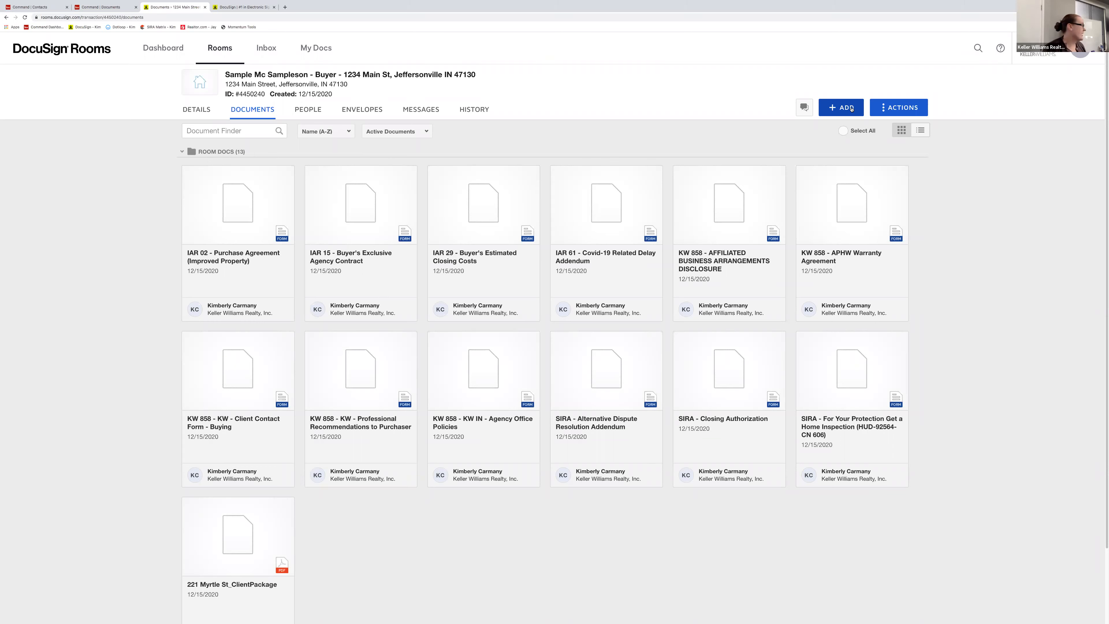
- Create a new room folder named 'Buyer Signed Offer' from the Actions menu, using a suggested name
{"action": "left_click", "coordinate": [851, 109]}
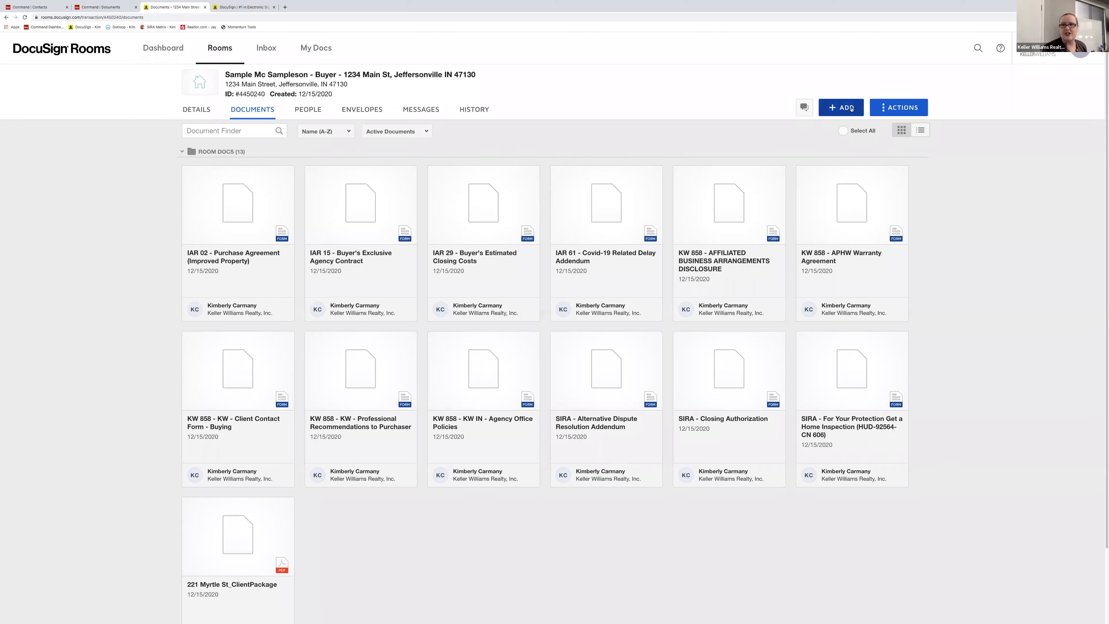
{"action": "left_click", "coordinate": [959, 165]}
{"action": "left_click", "coordinate": [887, 109]}
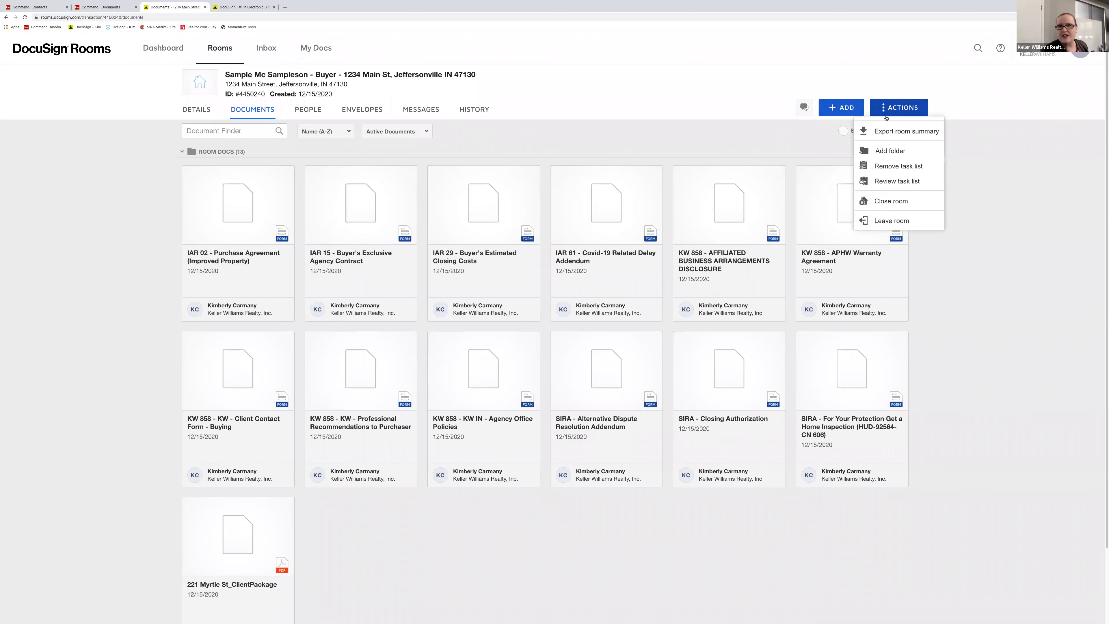
{"action": "left_click", "coordinate": [860, 151]}
{"action": "left_click", "coordinate": [578, 125]}
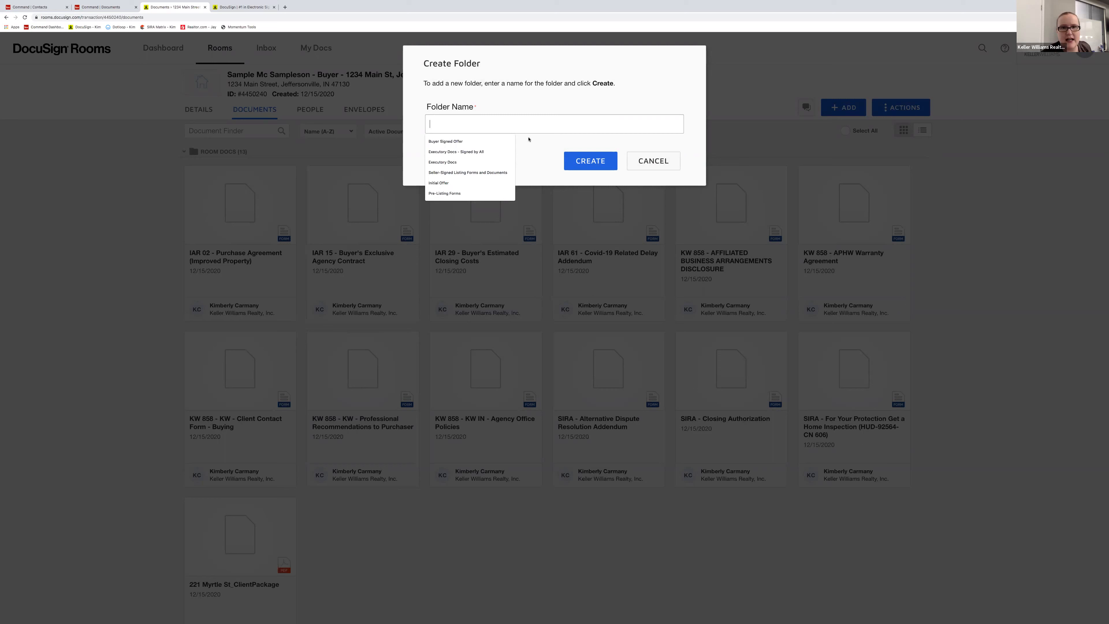
{"action": "left_click", "coordinate": [445, 141]}
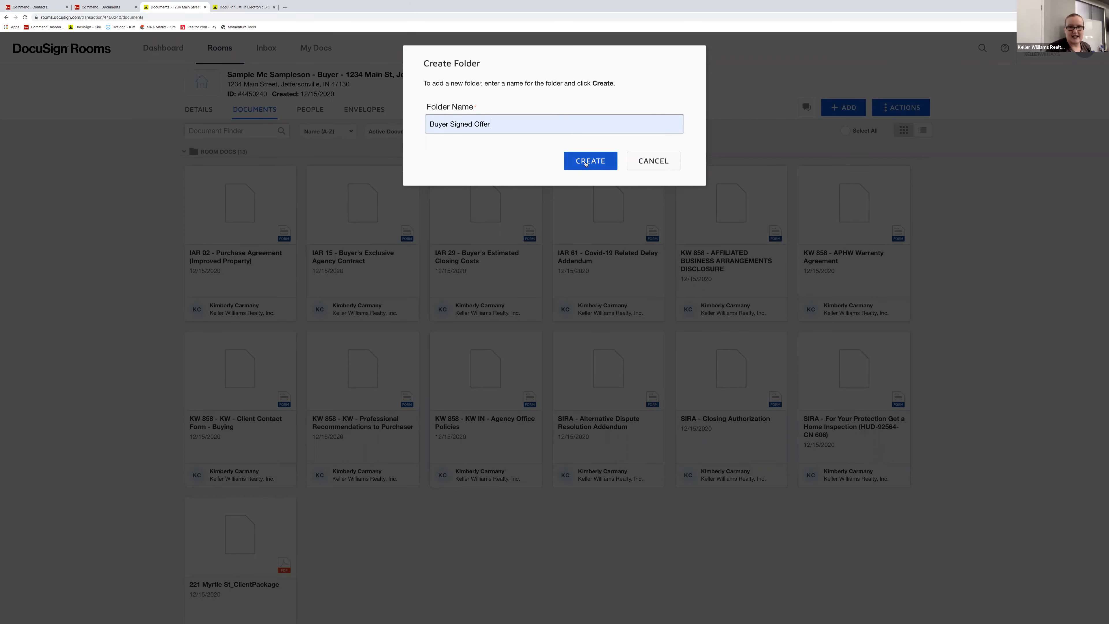
{"action": "left_click", "coordinate": [586, 163]}
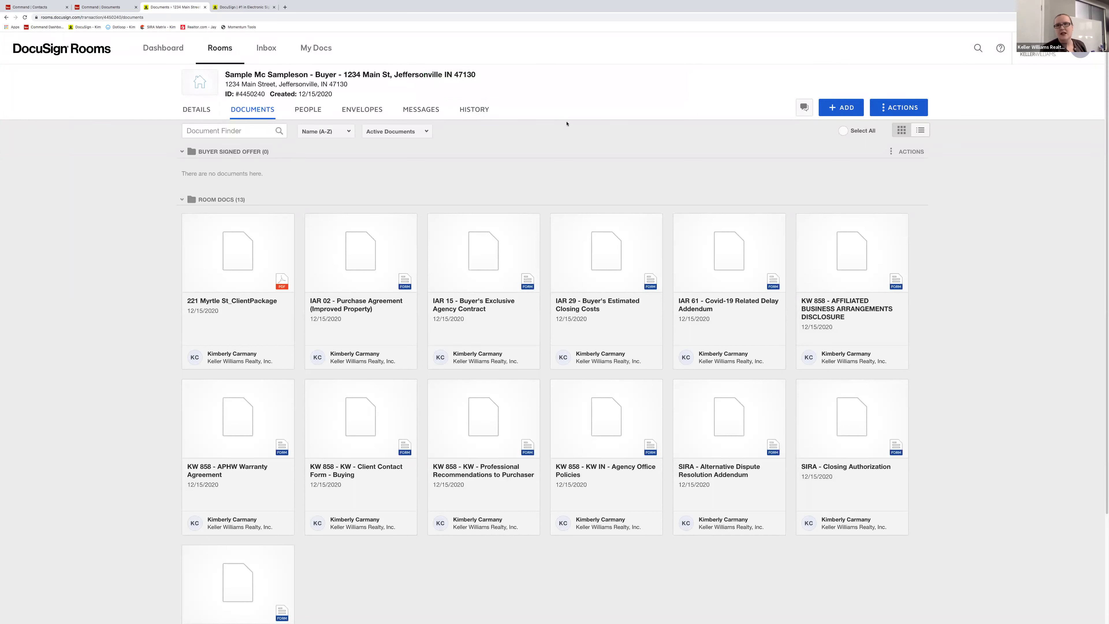
- Create a second folder named 'Executory Docs - Signed by All' from the autofill suggestion
{"action": "left_click", "coordinate": [899, 108]}
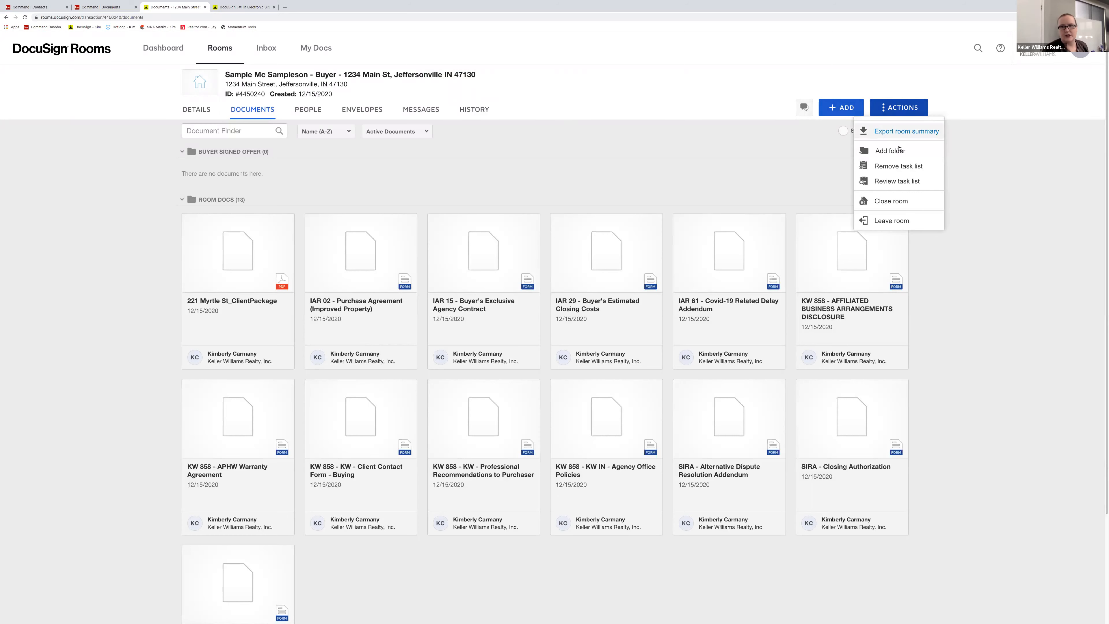
{"action": "left_click", "coordinate": [891, 150]}
{"action": "type", "text": "ecutory Docs - Signed by All"}
{"action": "left_click", "coordinate": [448, 143]}
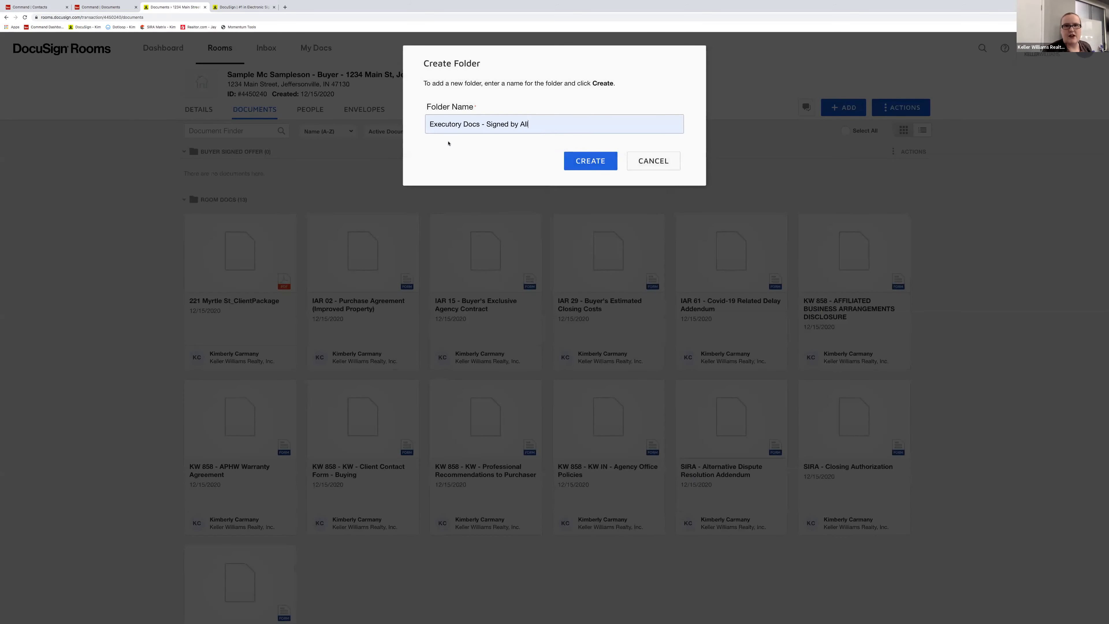
{"action": "key", "text": "Return"}
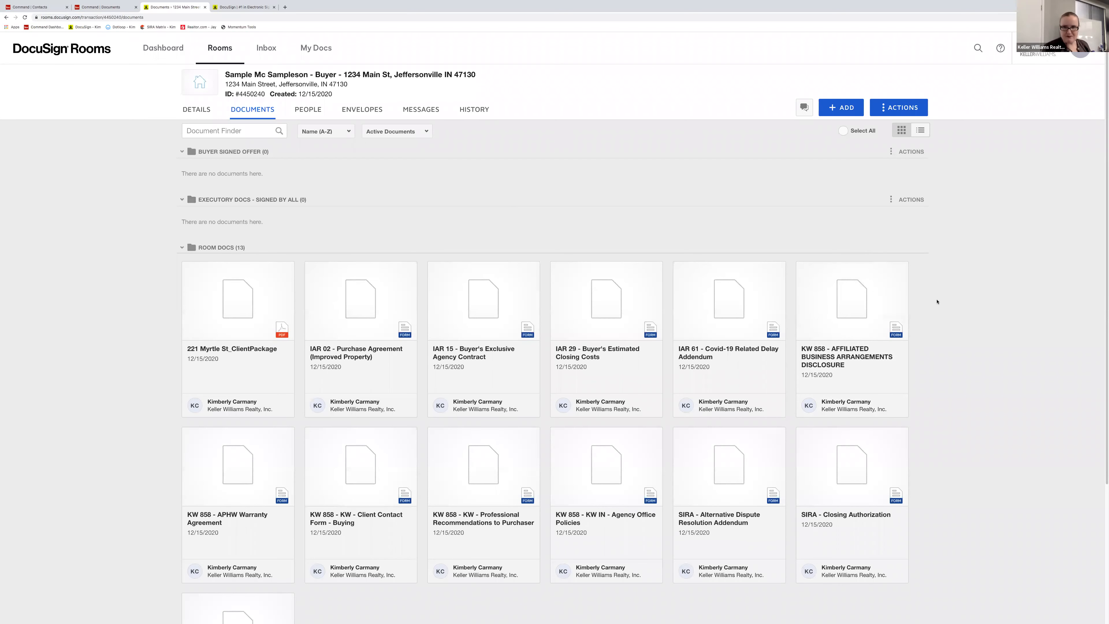
{"action": "scroll", "coordinate": [937, 302], "scroll_direction": "down", "scroll_amount": 2}
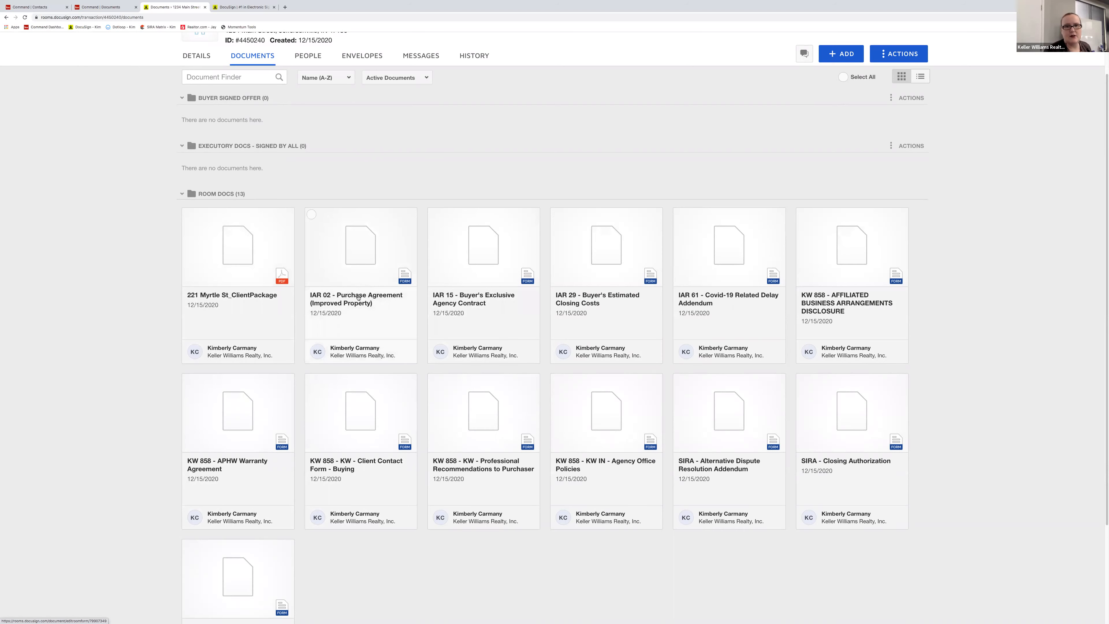
- Rename the IAR 02 document to 'Purchase Agreement', dropping the prefix and '(Improved Property)'
{"action": "scroll", "coordinate": [349, 264], "scroll_direction": "down", "scroll_amount": 2}
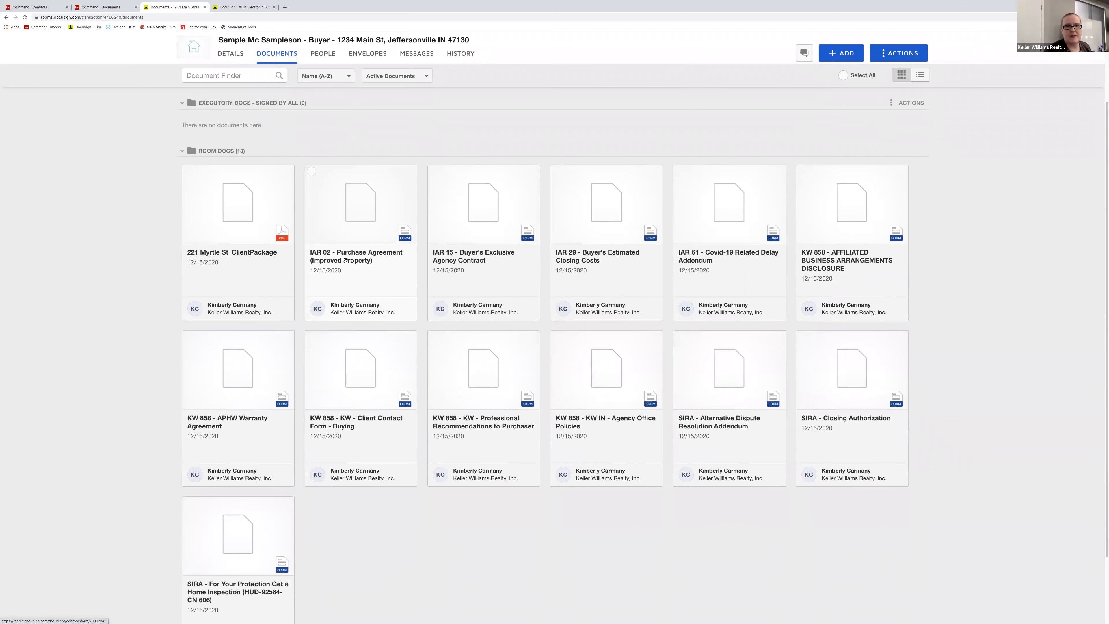
{"action": "right_click", "coordinate": [346, 259]}
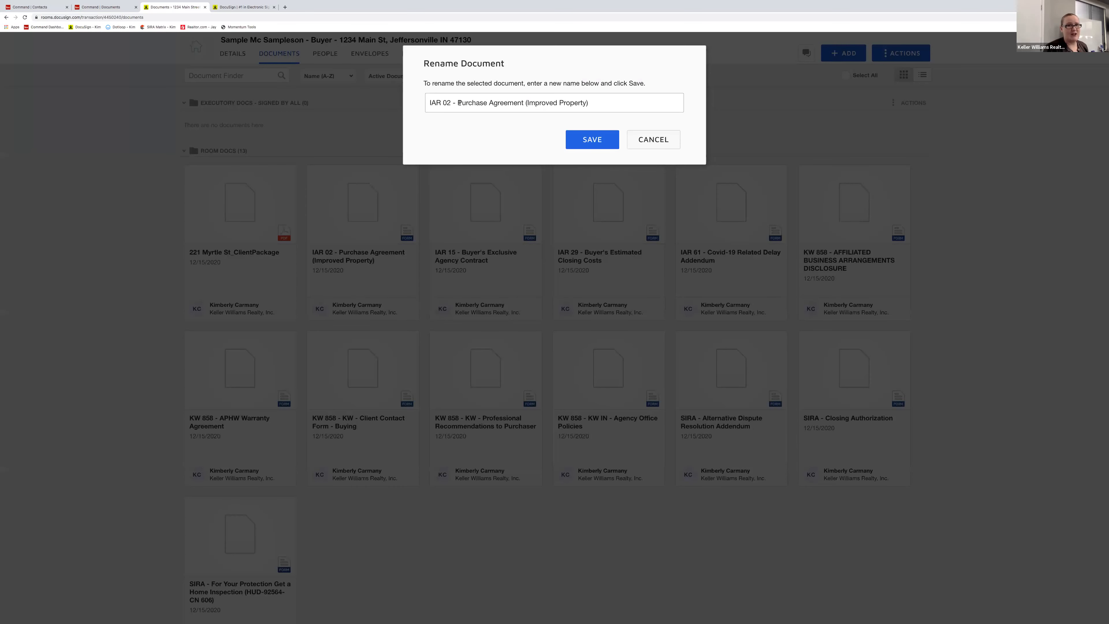
{"action": "left_click_drag", "start_coordinate": [459, 102], "coordinate": [409, 101]}
{"action": "key", "text": "BackSpace"}
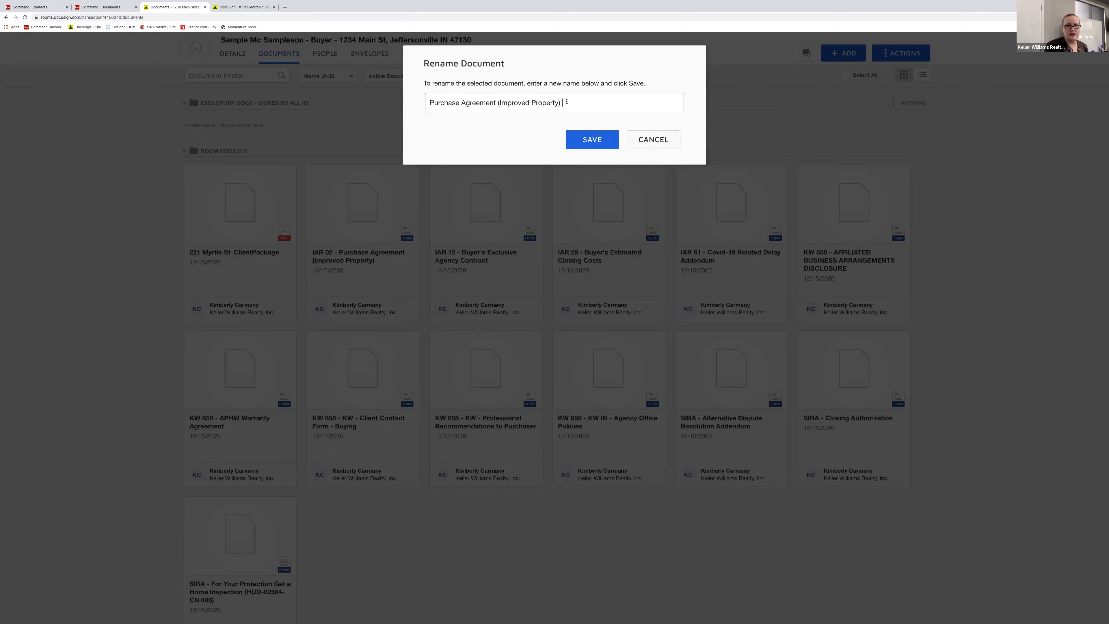
{"action": "left_click_drag", "start_coordinate": [564, 103], "coordinate": [491, 102]}
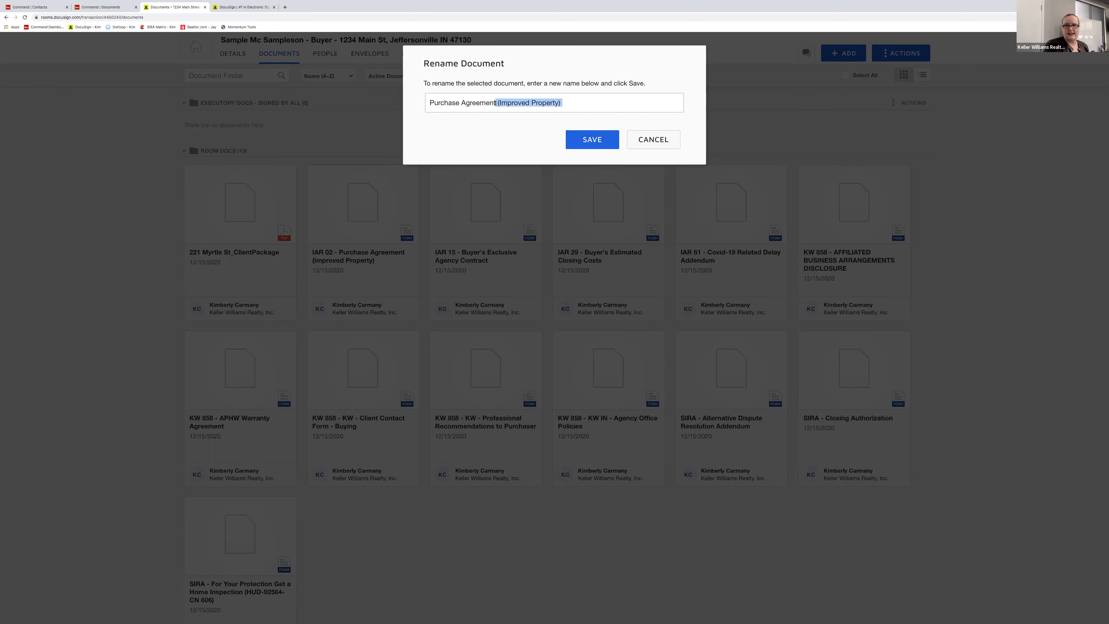
{"action": "key", "text": "BackSpace"}
{"action": "left_click", "coordinate": [605, 141]}
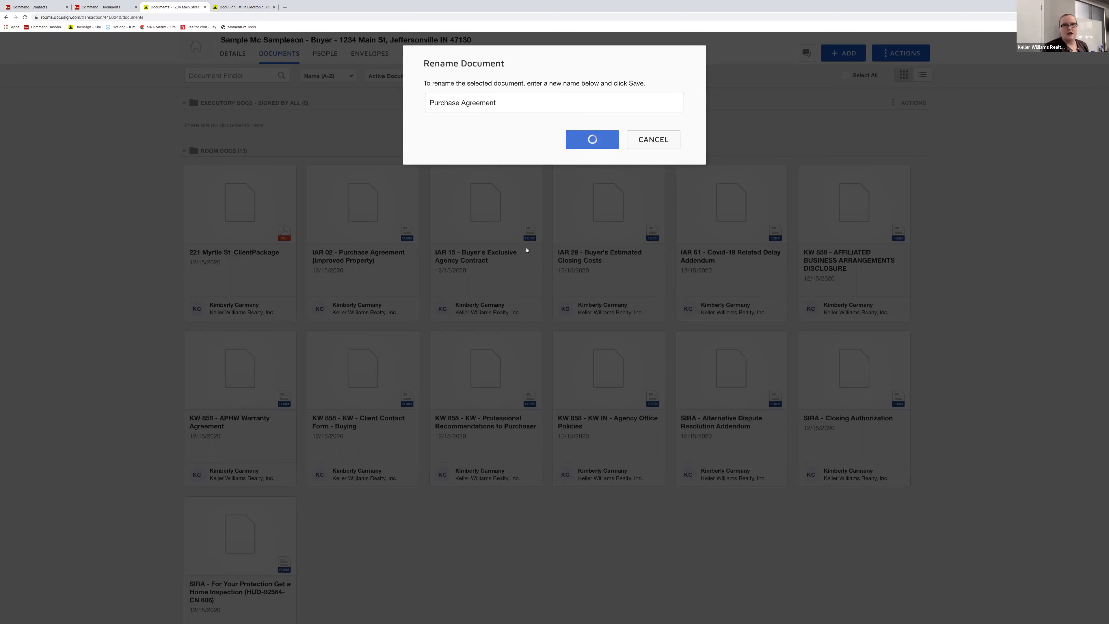
- Strip the IAR 15 and IAR 29 prefixes: 'Buyer's Exclusive Agency Contract' and 'Buyer's Estimated Closing Costs'
{"action": "right_click", "coordinate": [365, 257]}
{"action": "left_click", "coordinate": [393, 264]}
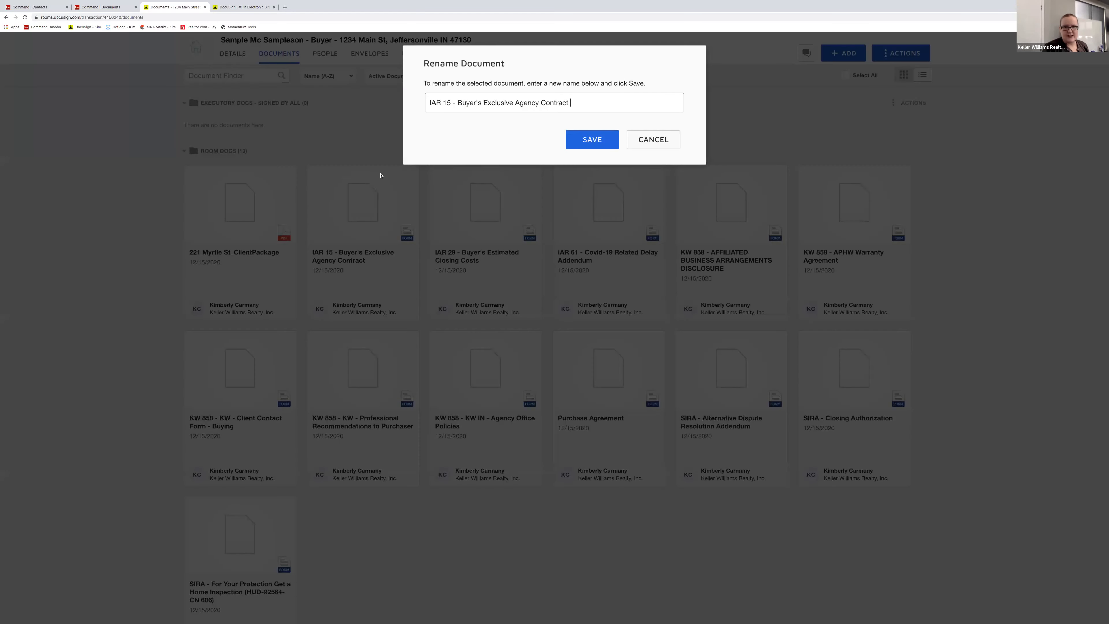
{"action": "left_click_drag", "start_coordinate": [458, 102], "coordinate": [430, 103]}
{"action": "key", "text": "BackSpace"}
{"action": "left_click", "coordinate": [590, 141]}
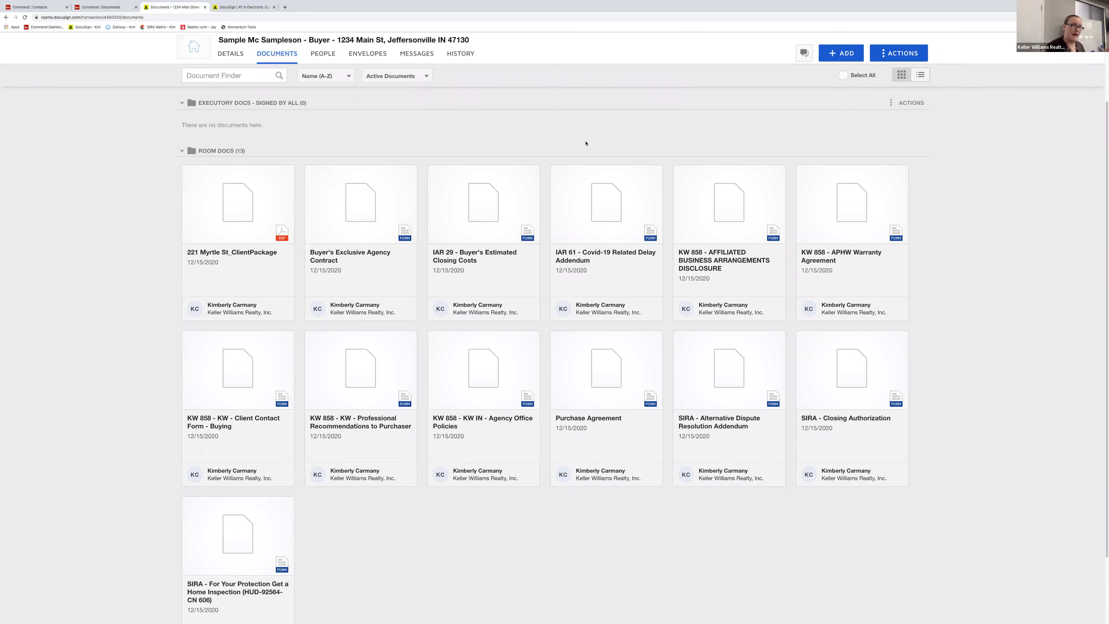
{"action": "right_click", "coordinate": [462, 256]}
{"action": "left_click", "coordinate": [482, 265]}
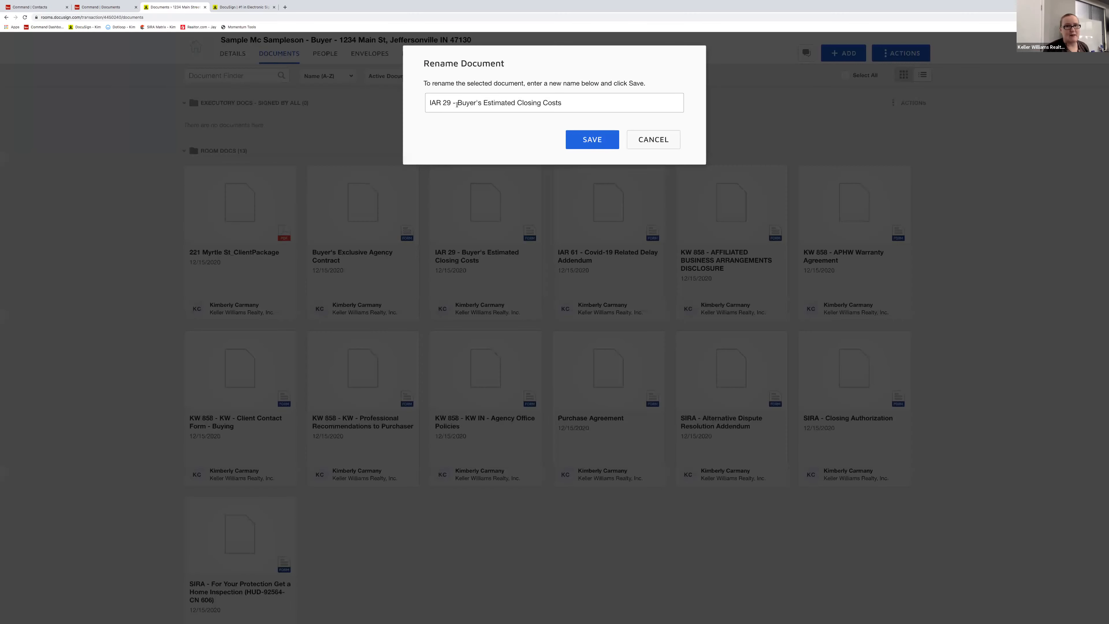
{"action": "key", "text": "shift+Home"}
{"action": "key", "text": "BackSpace"}
{"action": "left_click", "coordinate": [592, 139]}
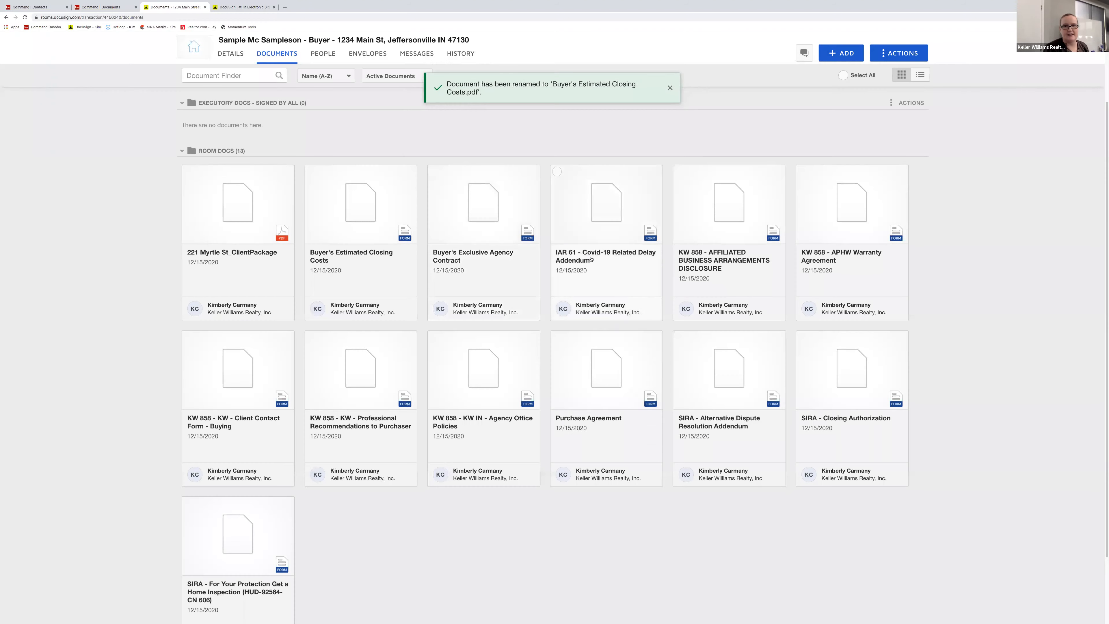
- Strip the IAR 61 and KW 858 prefixes: 'Covid-19 Related Delay Addendum' and 'AFFILIATED BUSINESS ARRANGEMENTS DISCLOSURE'
{"action": "right_click", "coordinate": [570, 252]}
{"action": "left_click", "coordinate": [585, 261]}
{"action": "key", "text": "shift+Home"}
{"action": "key", "text": "BackSpace"}
{"action": "left_click", "coordinate": [592, 139]}
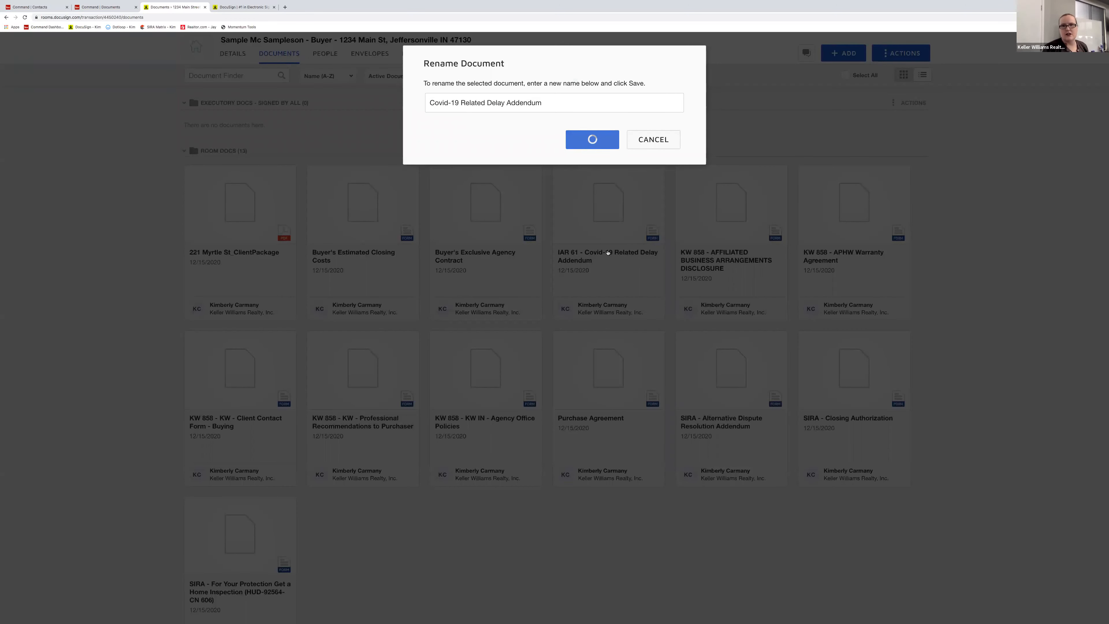
{"action": "right_click", "coordinate": [707, 255]}
{"action": "left_click", "coordinate": [725, 267]}
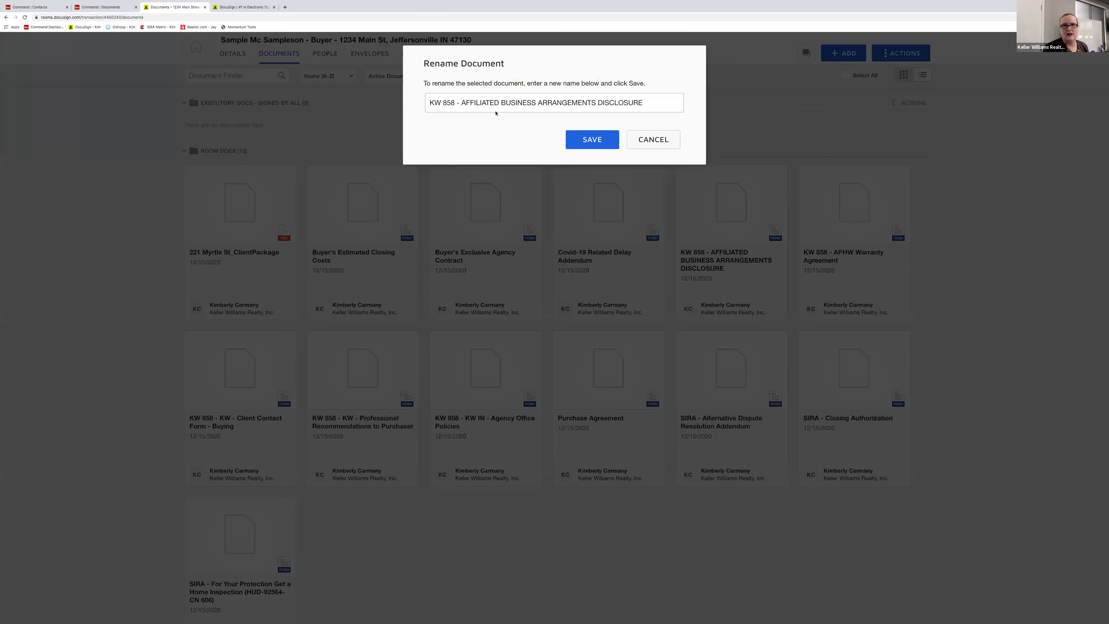
{"action": "left_click_drag", "start_coordinate": [465, 102], "coordinate": [390, 87]}
{"action": "key", "text": "BackSpace"}
{"action": "left_click", "coordinate": [590, 139]}
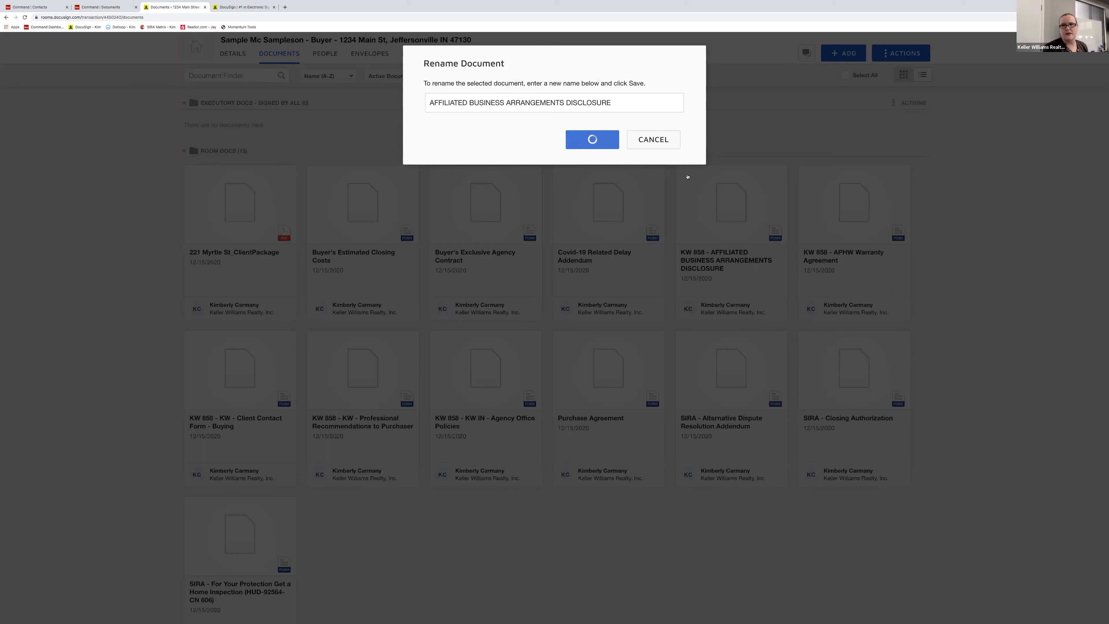
{"action": "scroll", "coordinate": [688, 285], "scroll_direction": "up", "scroll_amount": 1}
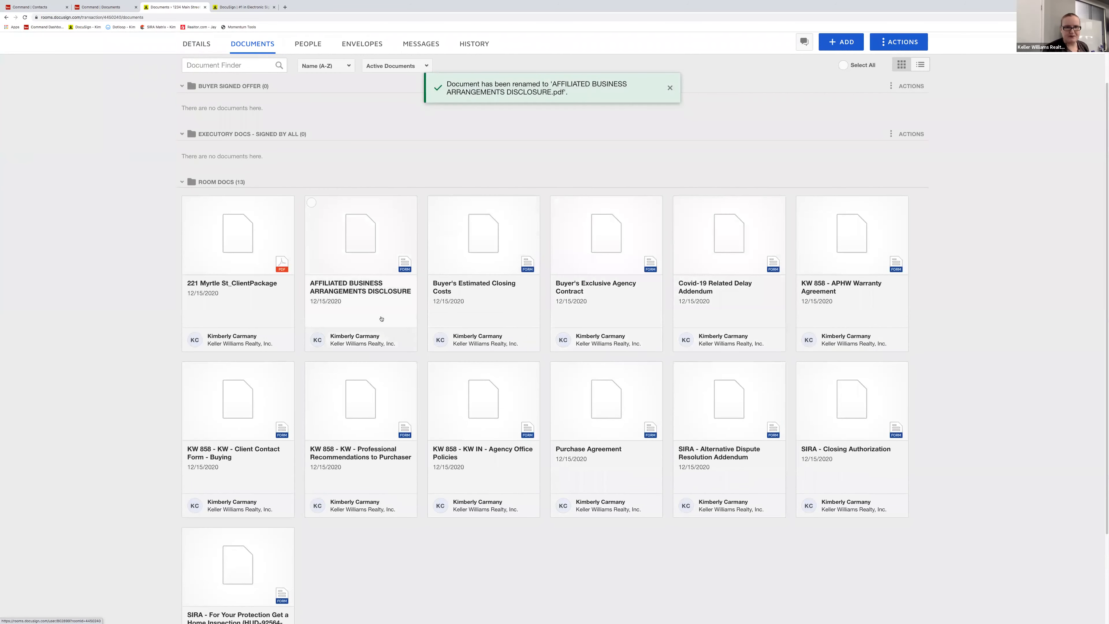
{"action": "scroll", "coordinate": [537, 256], "scroll_direction": "down", "scroll_amount": 1}
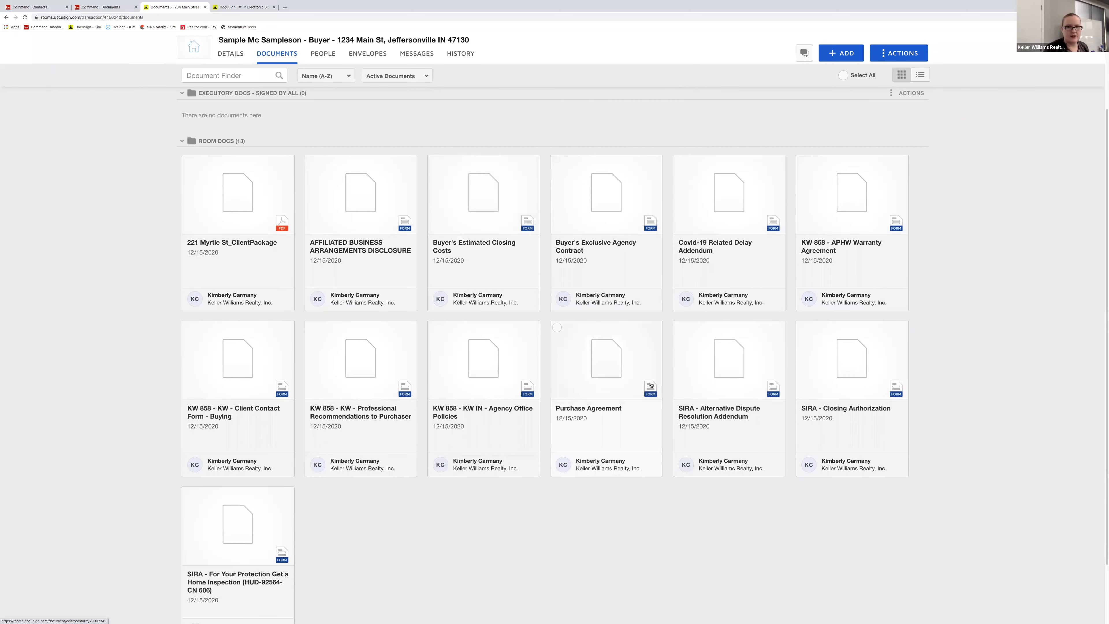
{"action": "left_click", "coordinate": [612, 381]}
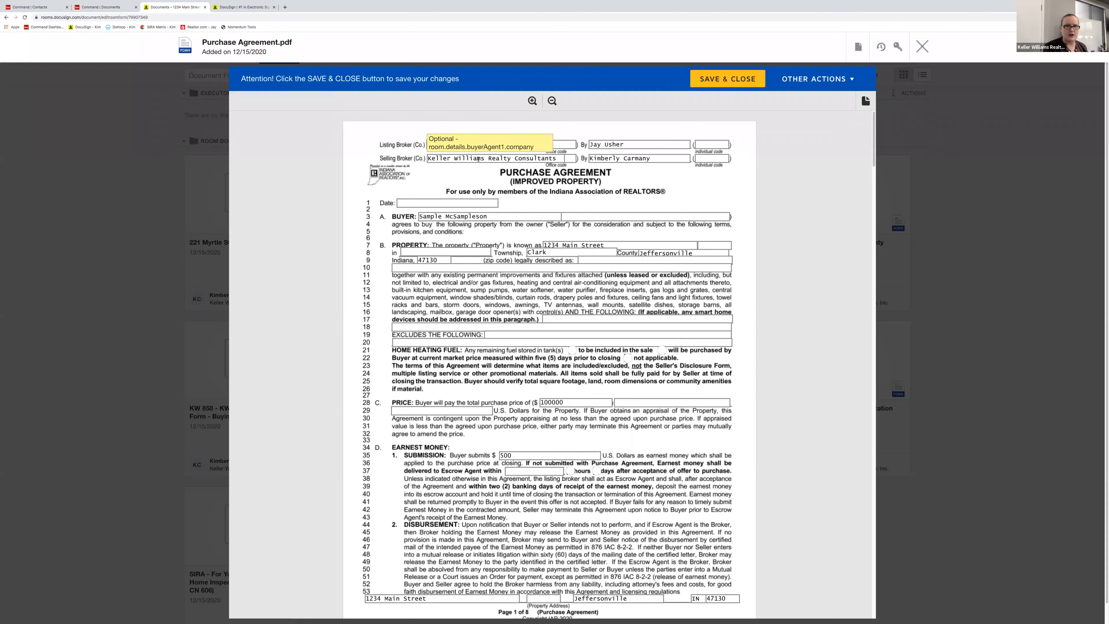
{"action": "left_click", "coordinate": [569, 159]}
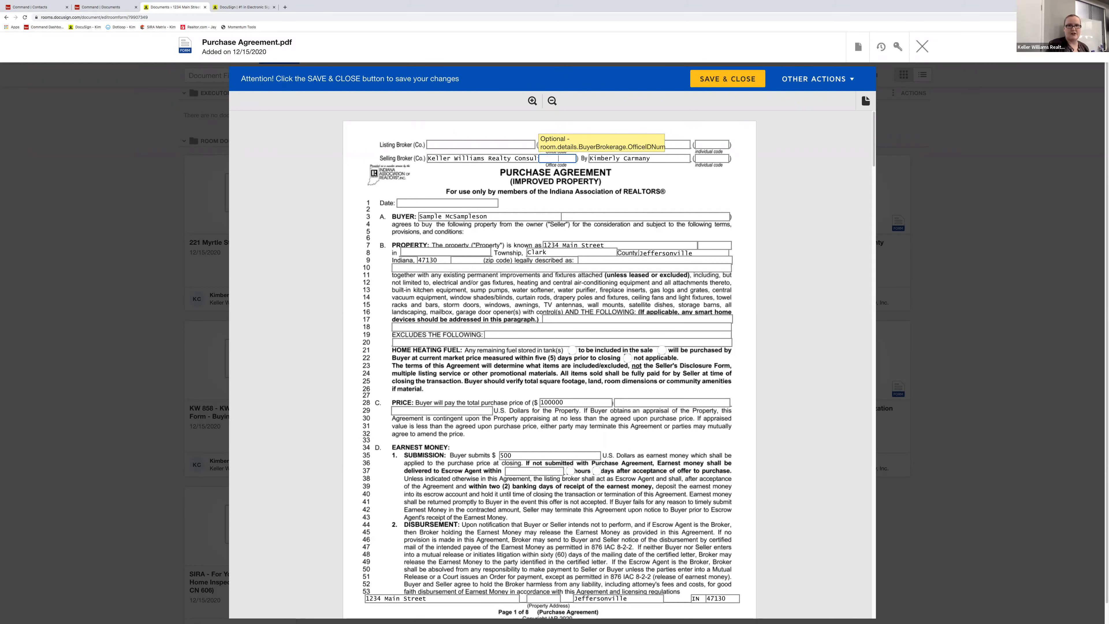
{"action": "type", "text": "570"}
{"action": "left_click", "coordinate": [700, 198]}
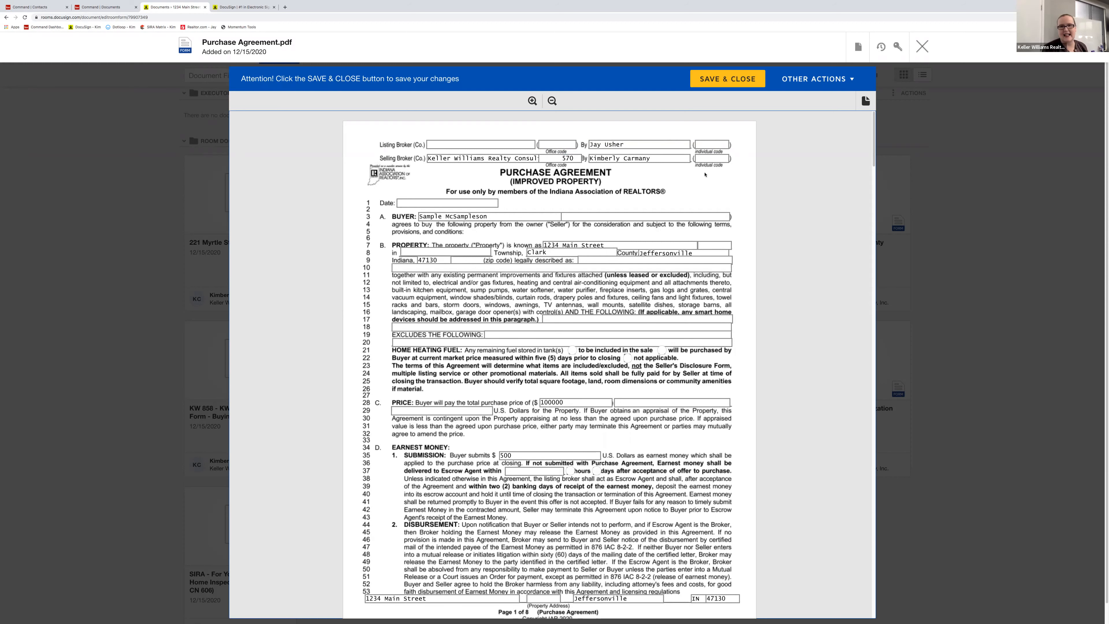
{"action": "left_click", "coordinate": [712, 158]}
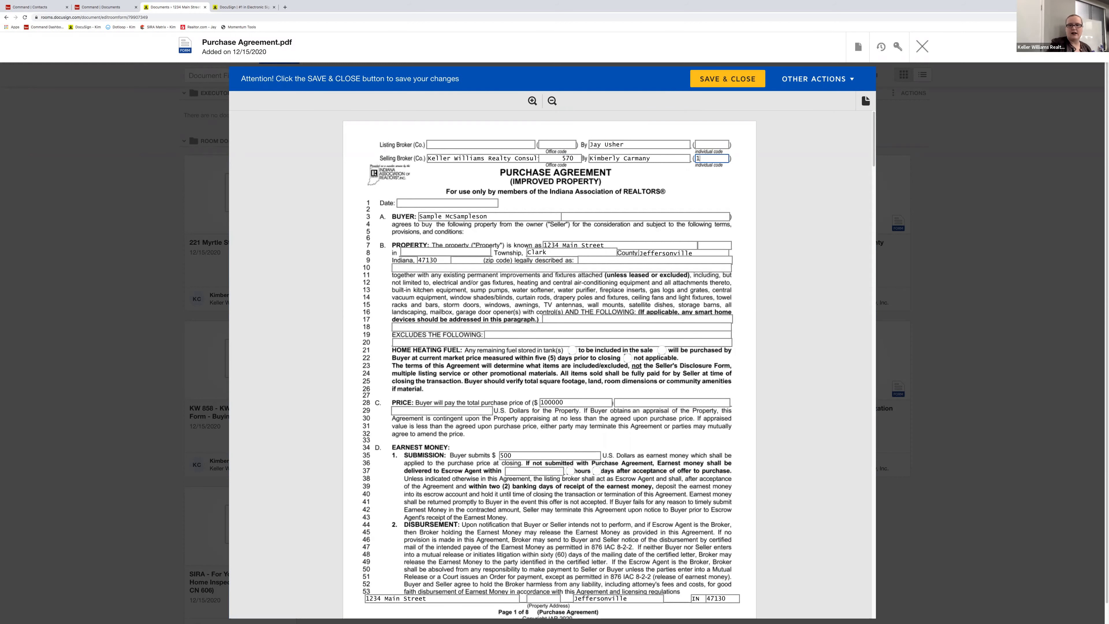
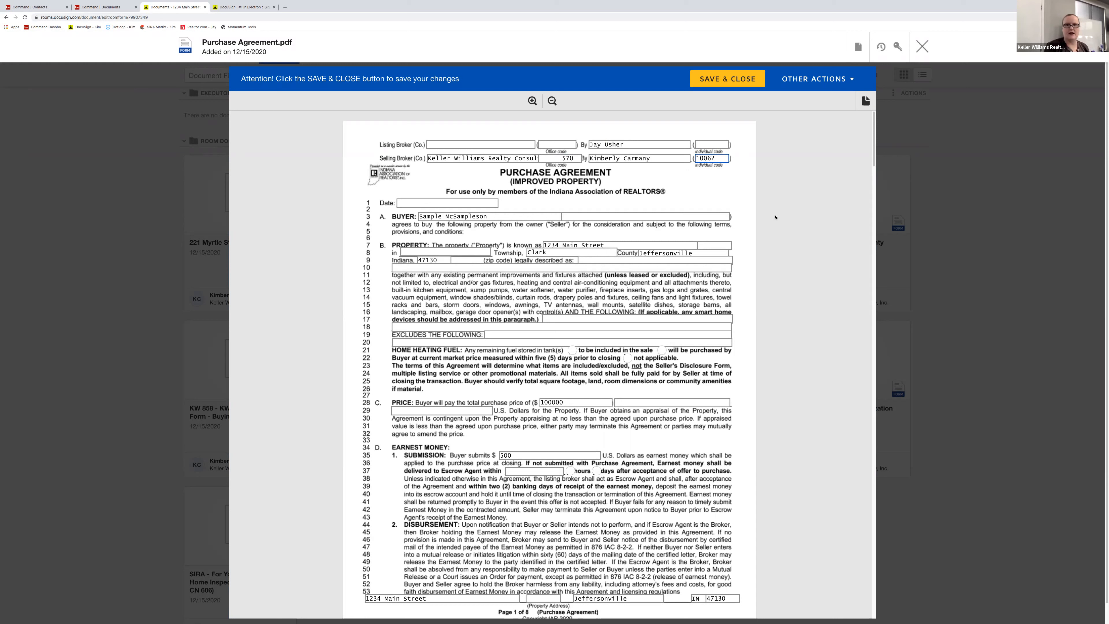
{"action": "left_click", "coordinate": [703, 146]}
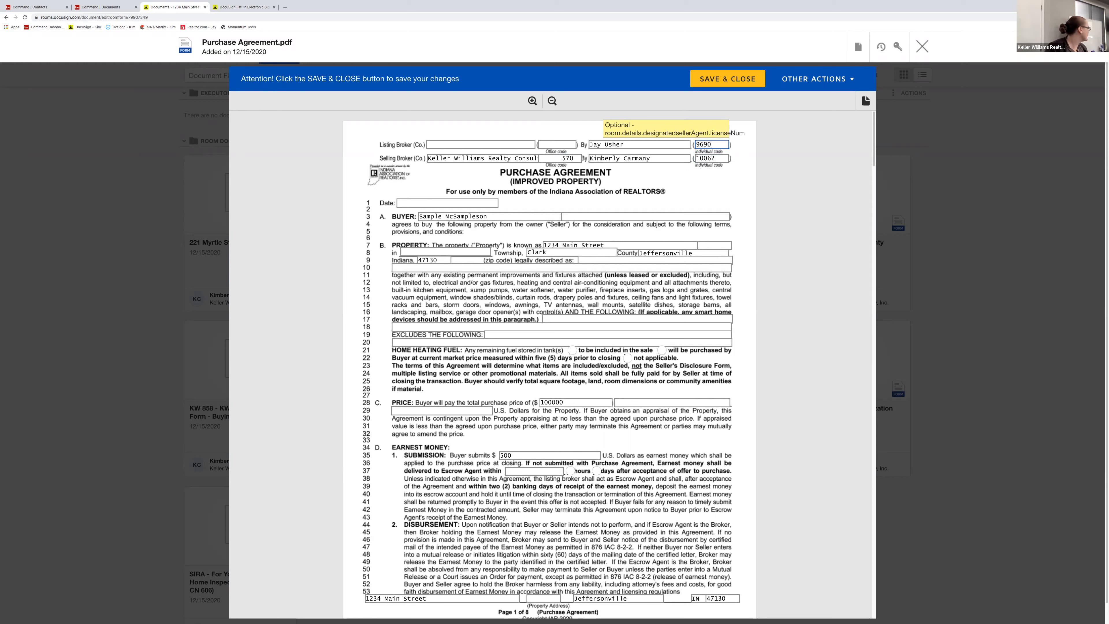
{"action": "left_click", "coordinate": [557, 144]}
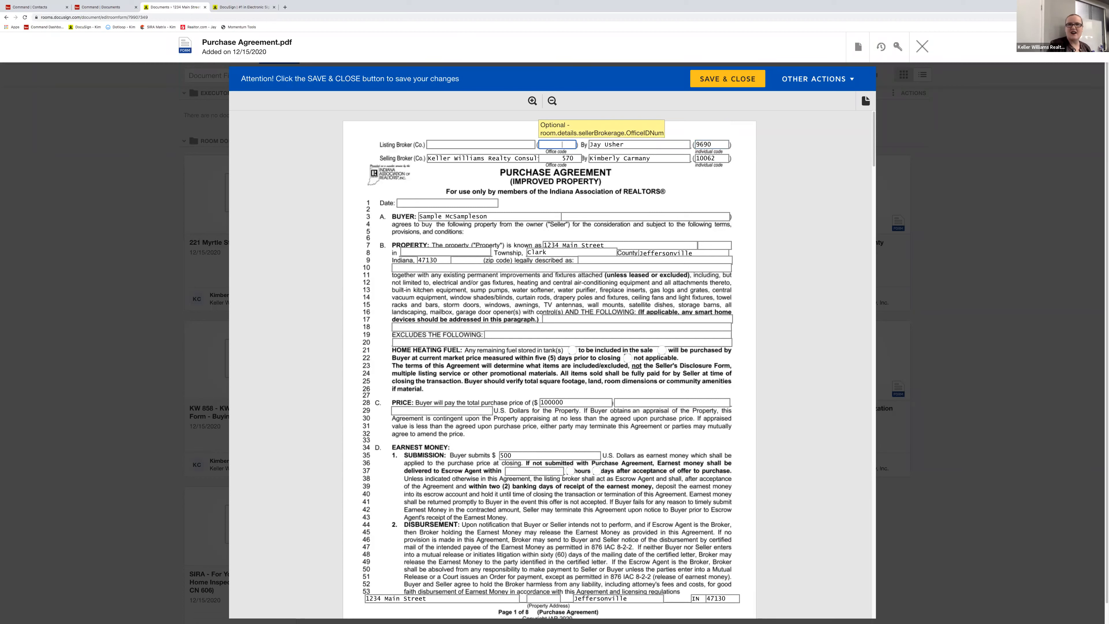
{"action": "type", "text": "570"}
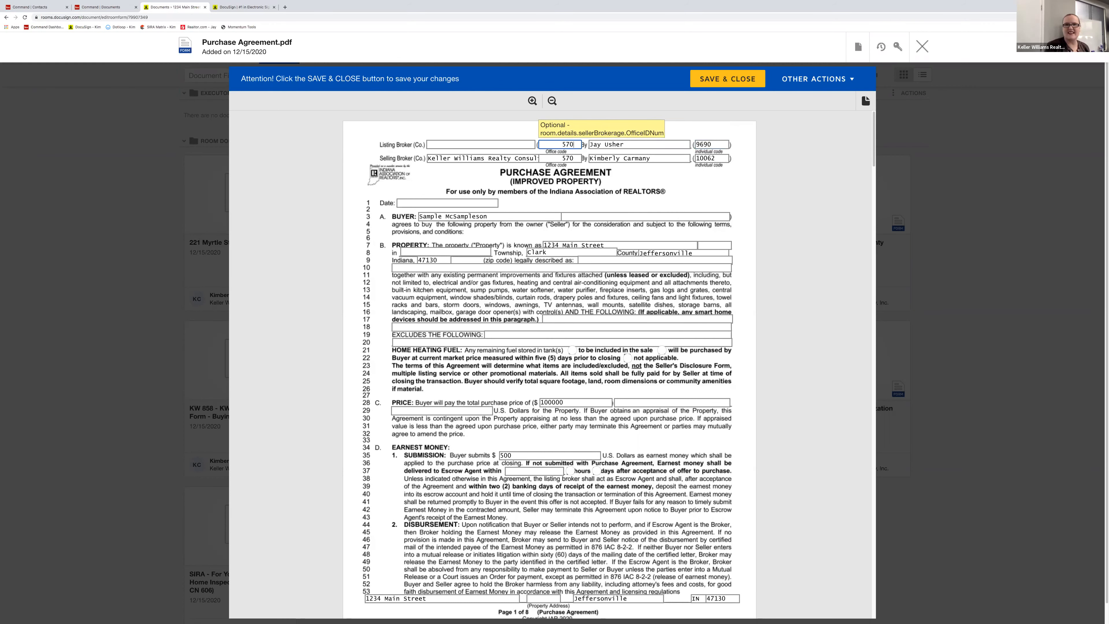
{"action": "left_click", "coordinate": [454, 143]}
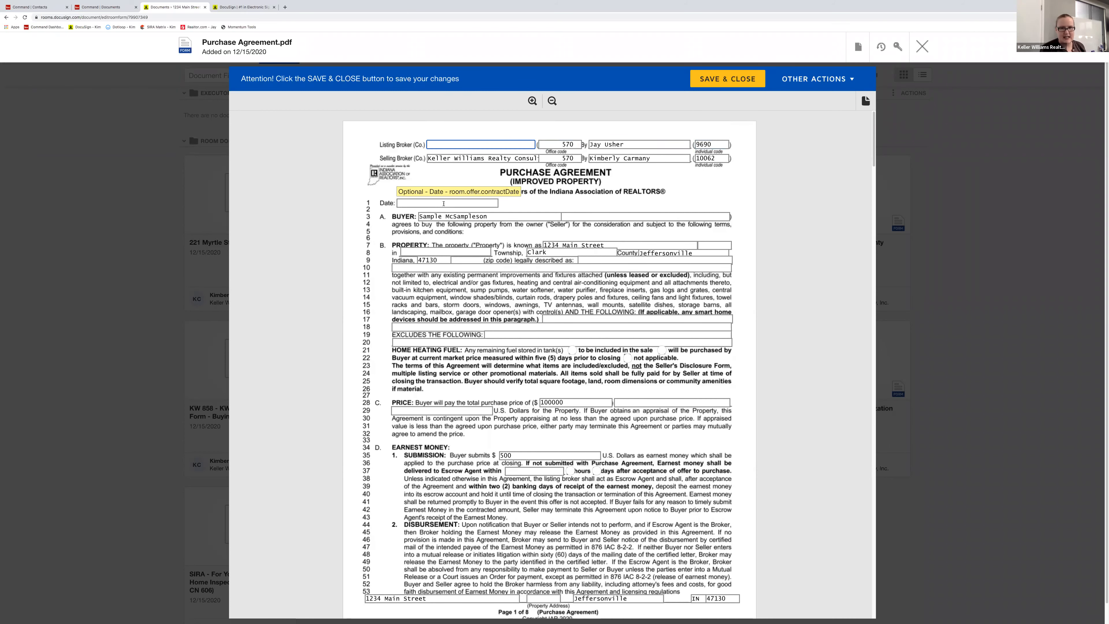
{"action": "scroll", "coordinate": [444, 203], "scroll_direction": "down", "scroll_amount": 1}
- Enter 'effersonville' as the line-8 township, then open a new Chrome tab
{"action": "left_click", "coordinate": [448, 244]}
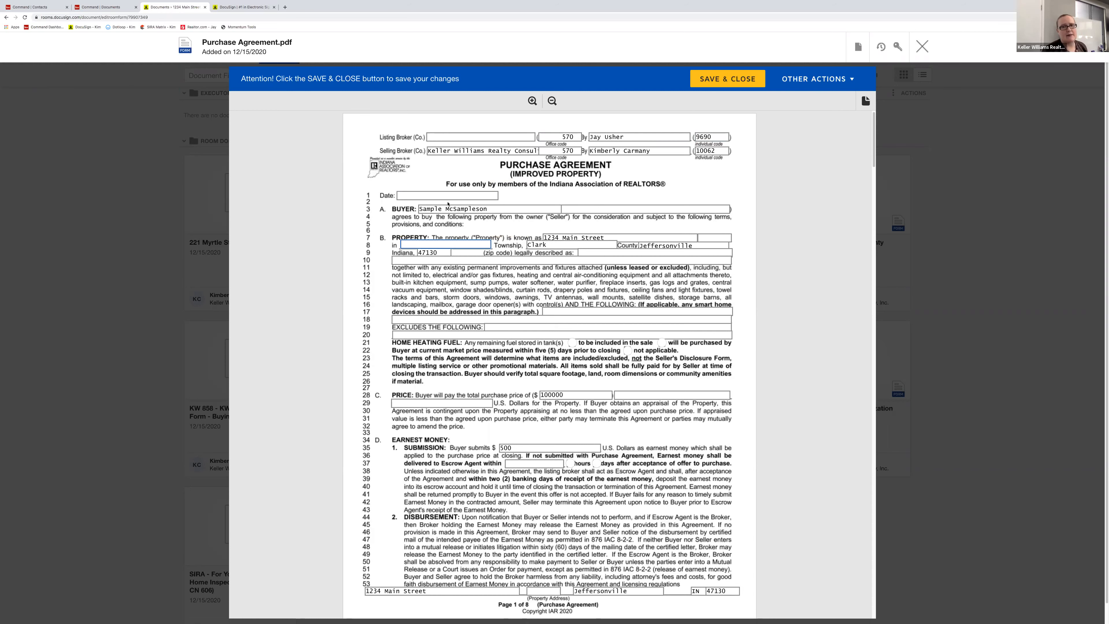
{"action": "scroll", "coordinate": [447, 203], "scroll_direction": "down", "scroll_amount": 1}
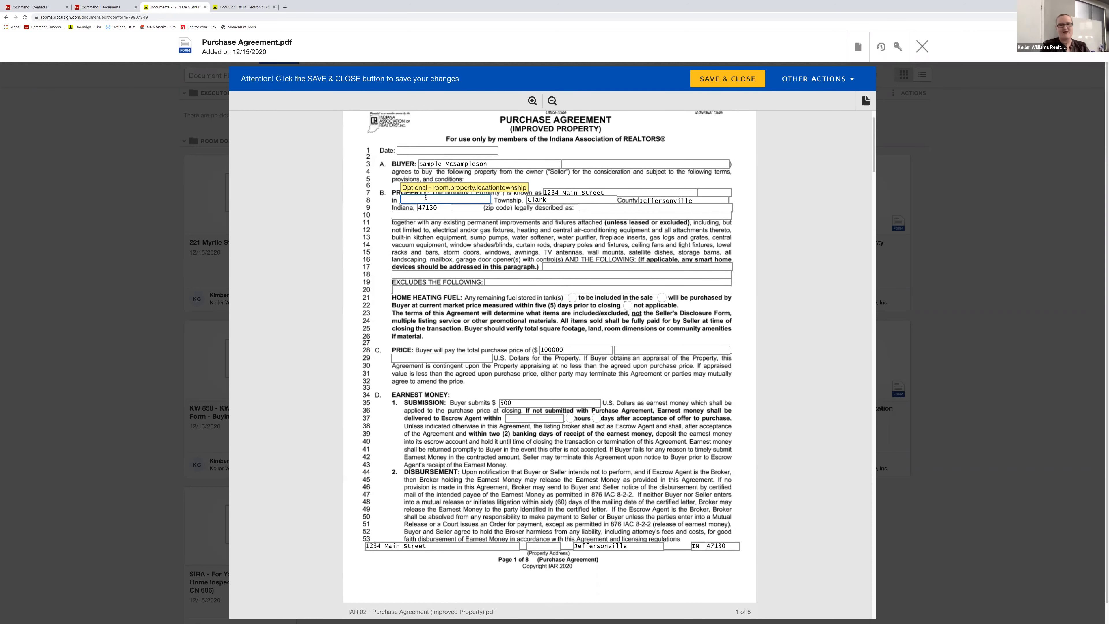
{"action": "type", "text": "effersonville"}
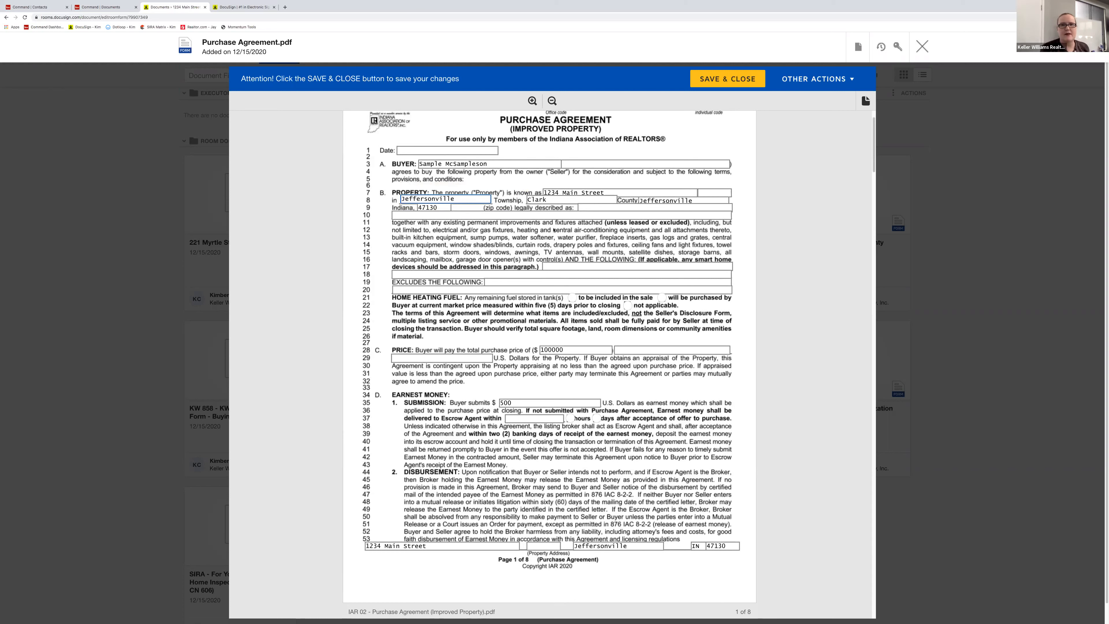
{"action": "left_click", "coordinate": [557, 214]}
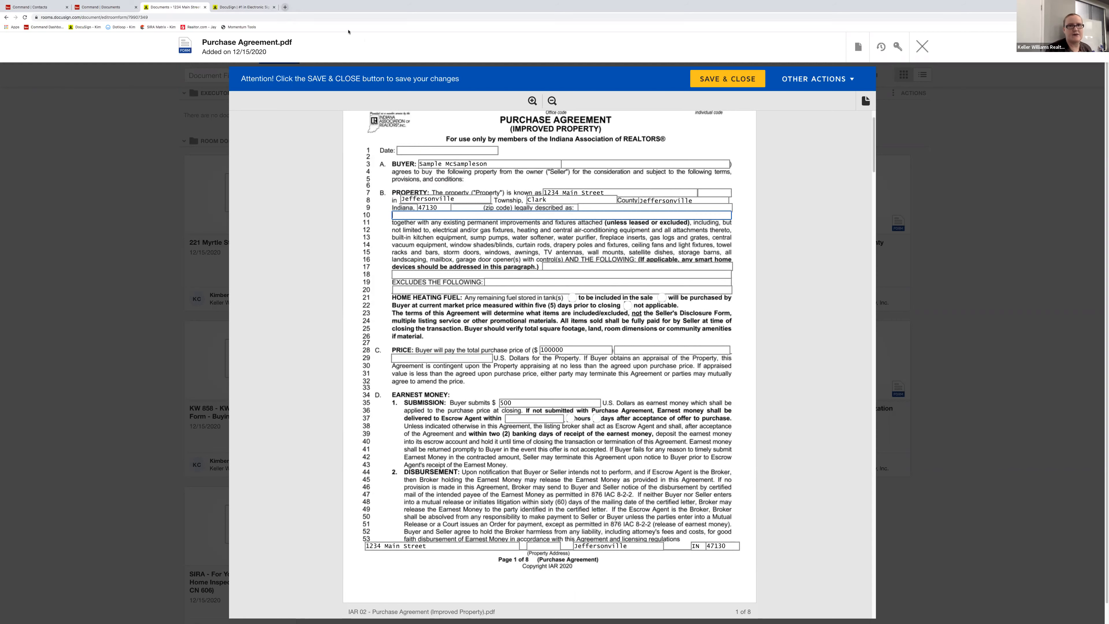
{"action": "left_click", "coordinate": [284, 6]}
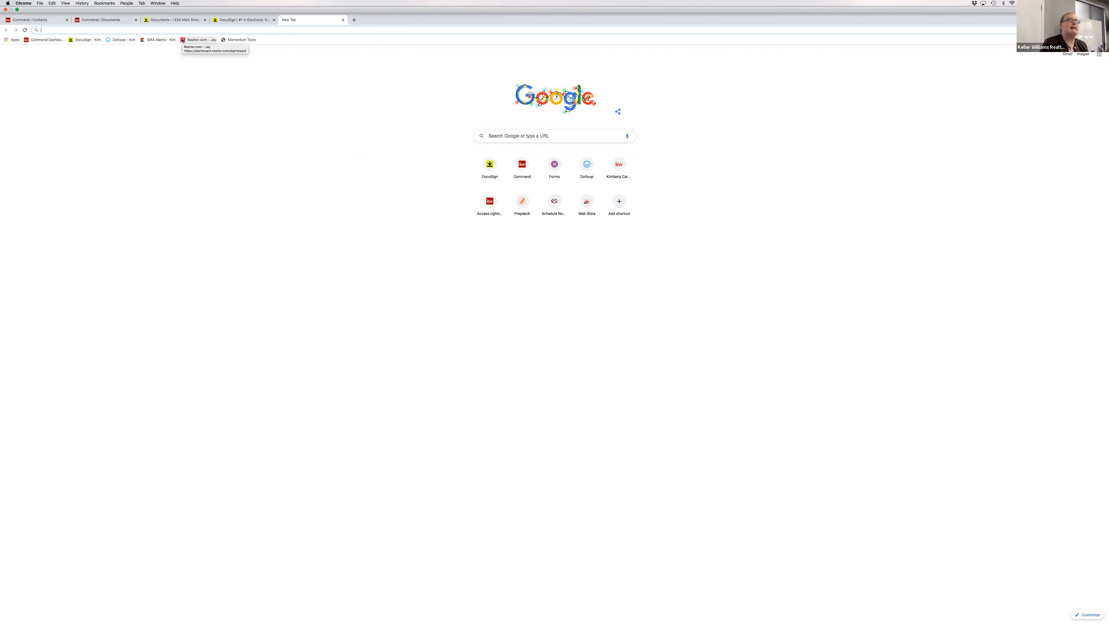
- Open and dismiss Chrome's profiles list, then close the new tab with Cmd+W
{"action": "left_click", "coordinate": [126, 3]}
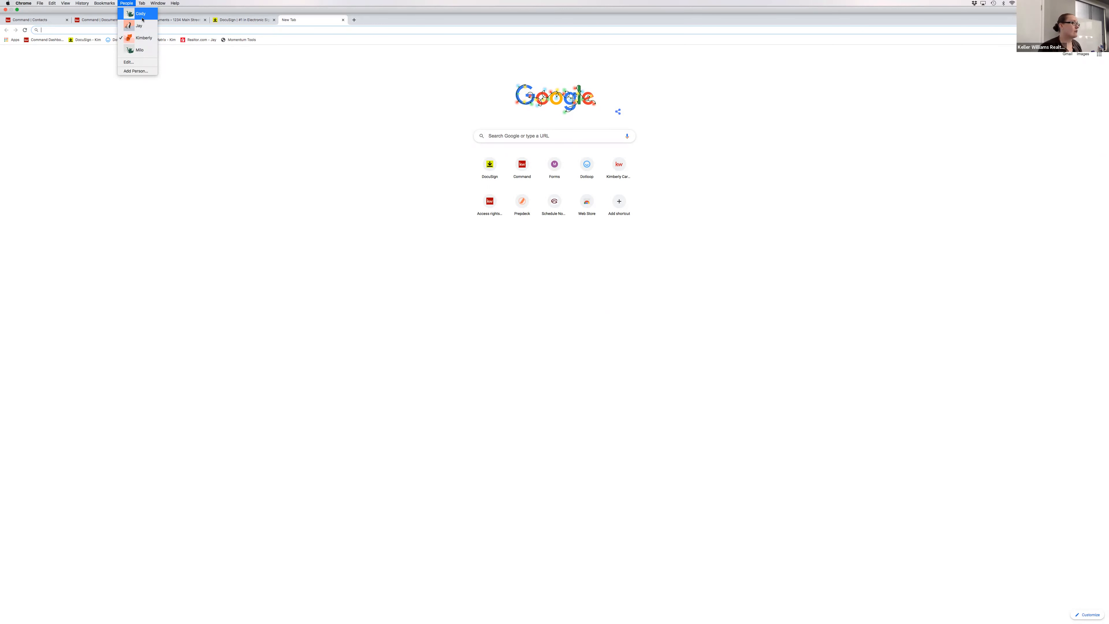
{"action": "left_click", "coordinate": [205, 173]}
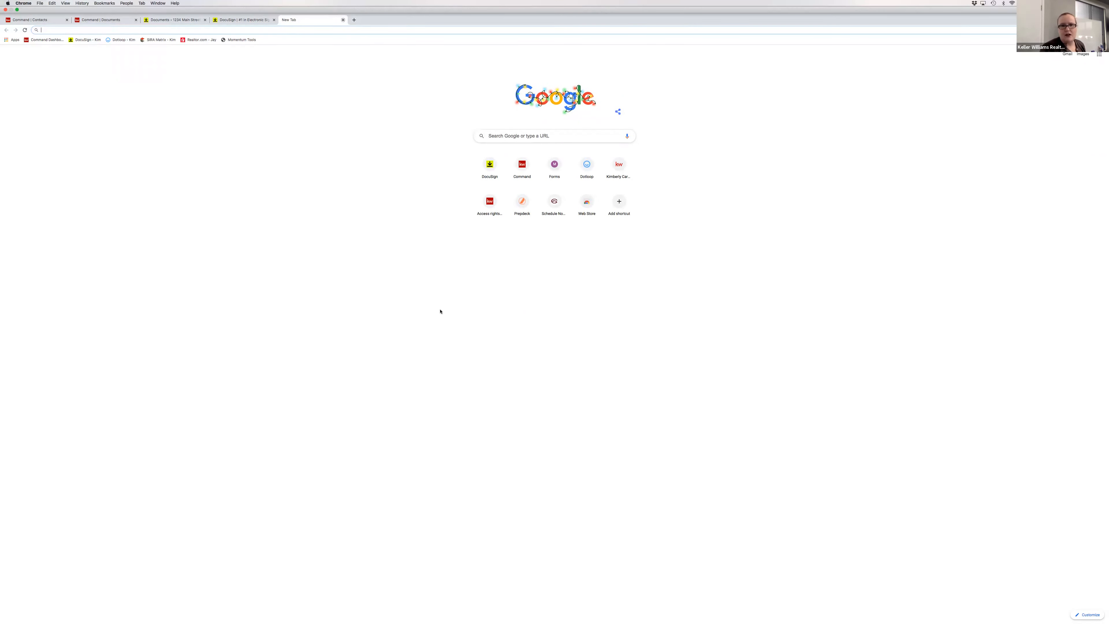
{"action": "key", "text": "super+w"}
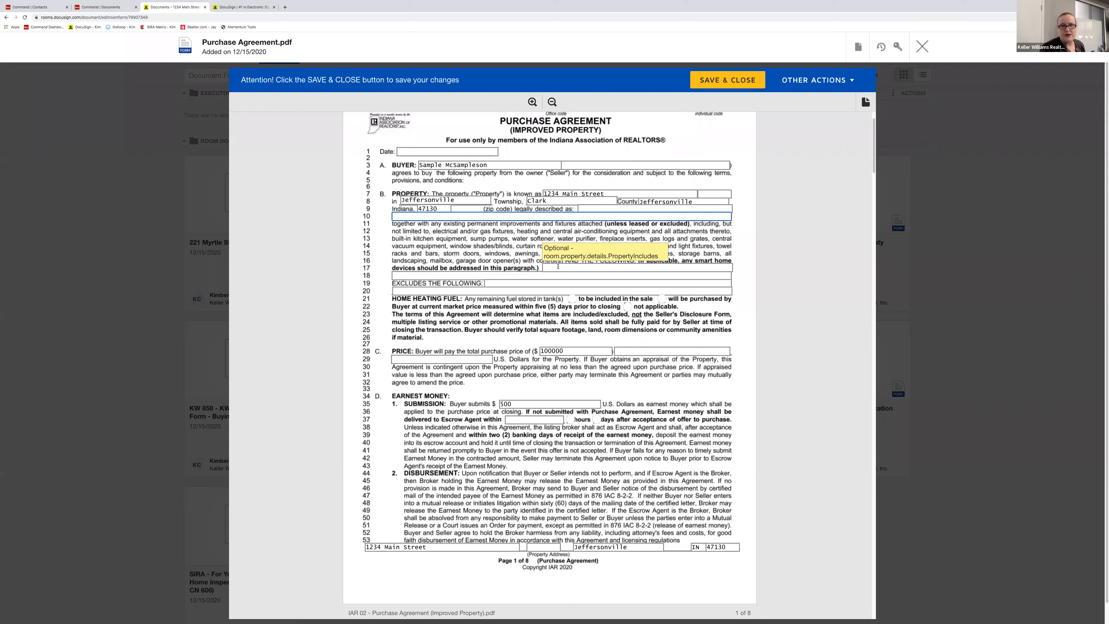
- Enter 'Refrigerator, at no addl value to the Buyer' on line 17 and mark heating fuel not applicable
{"action": "left_click", "coordinate": [553, 267]}
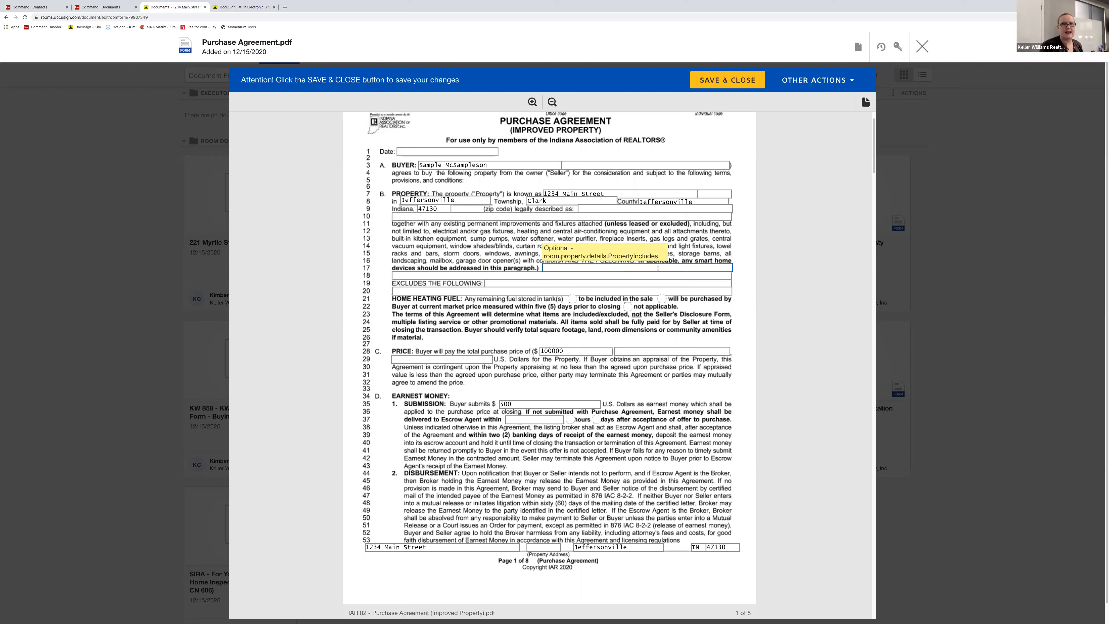
{"action": "type", "text": "Refriger"}
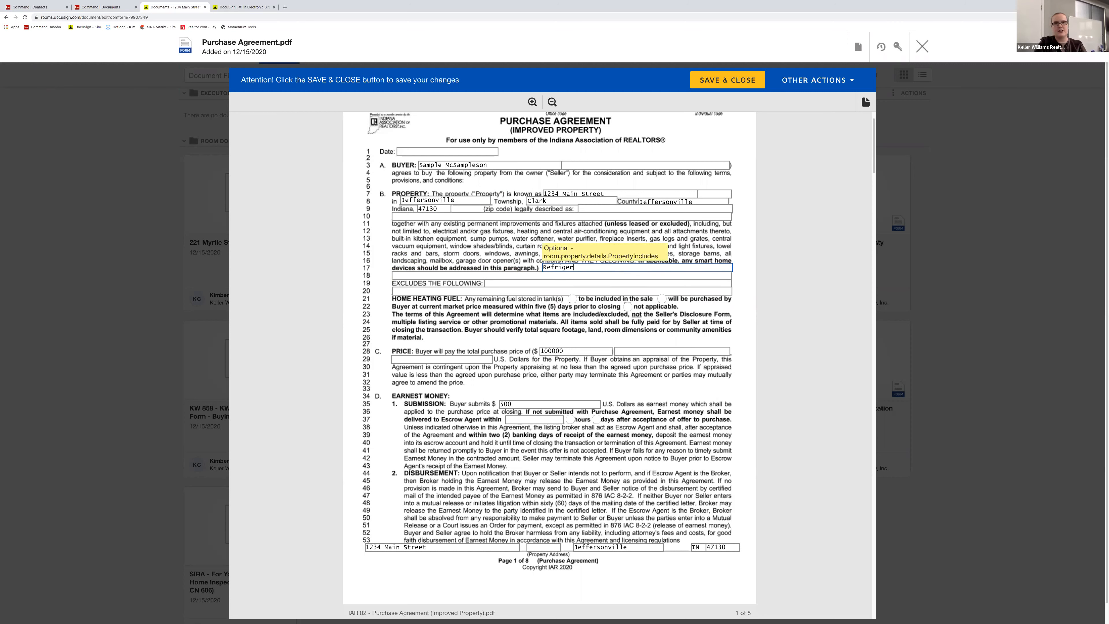
{"action": "type", "text": "ator, at no addl value to the Buyer"}
{"action": "left_click", "coordinate": [628, 306]}
{"action": "scroll", "coordinate": [558, 301], "scroll_direction": "down", "scroll_amount": 1}
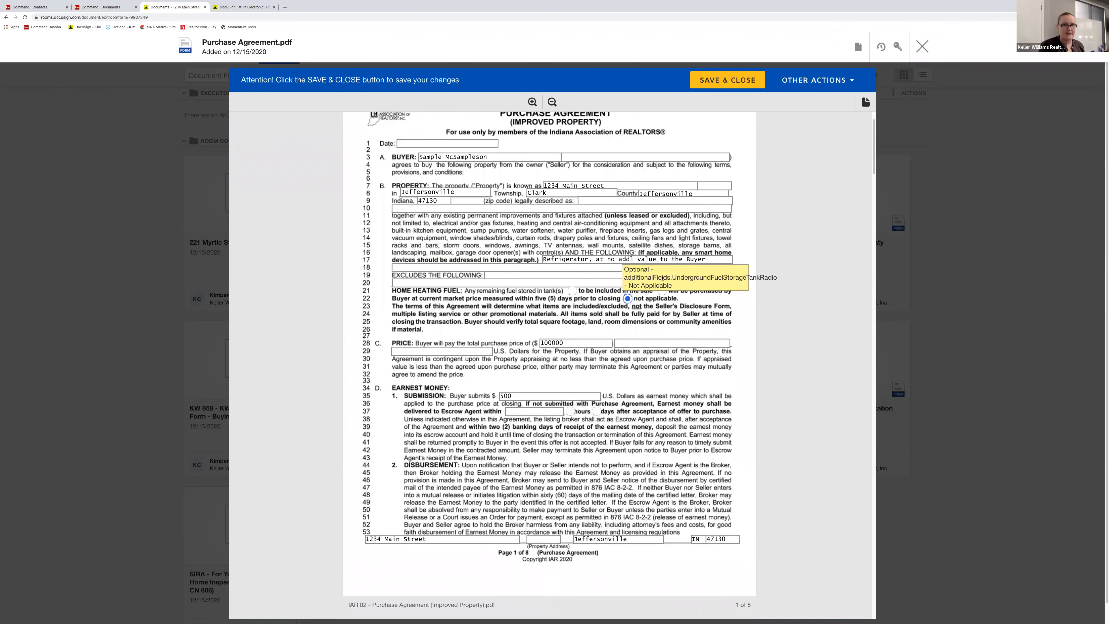
{"action": "scroll", "coordinate": [651, 314], "scroll_direction": "down", "scroll_amount": 1}
- Write the price as 'one hundred thousand' and set earnest money due within 3 business days
{"action": "left_click", "coordinate": [651, 313]}
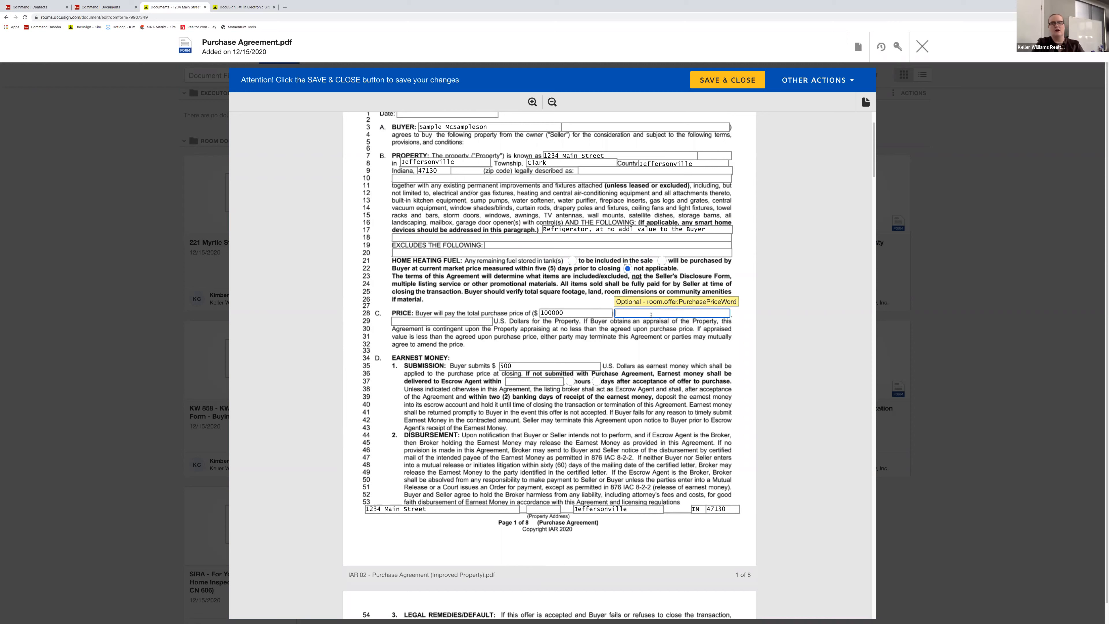
{"action": "type", "text": "one hundred thousand"}
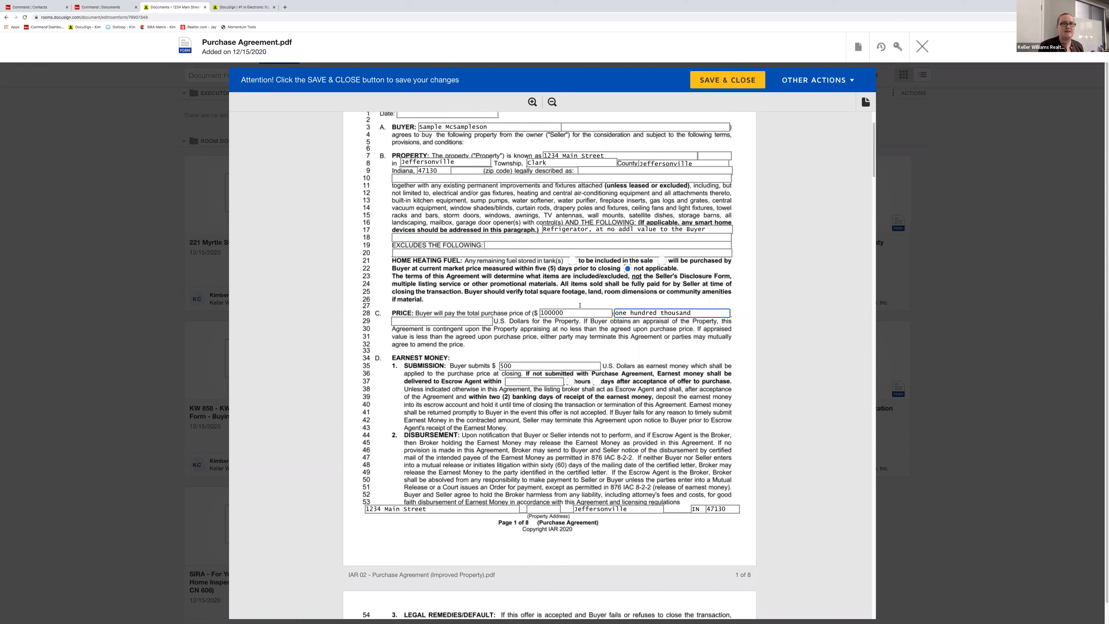
{"action": "left_click", "coordinate": [556, 311]}
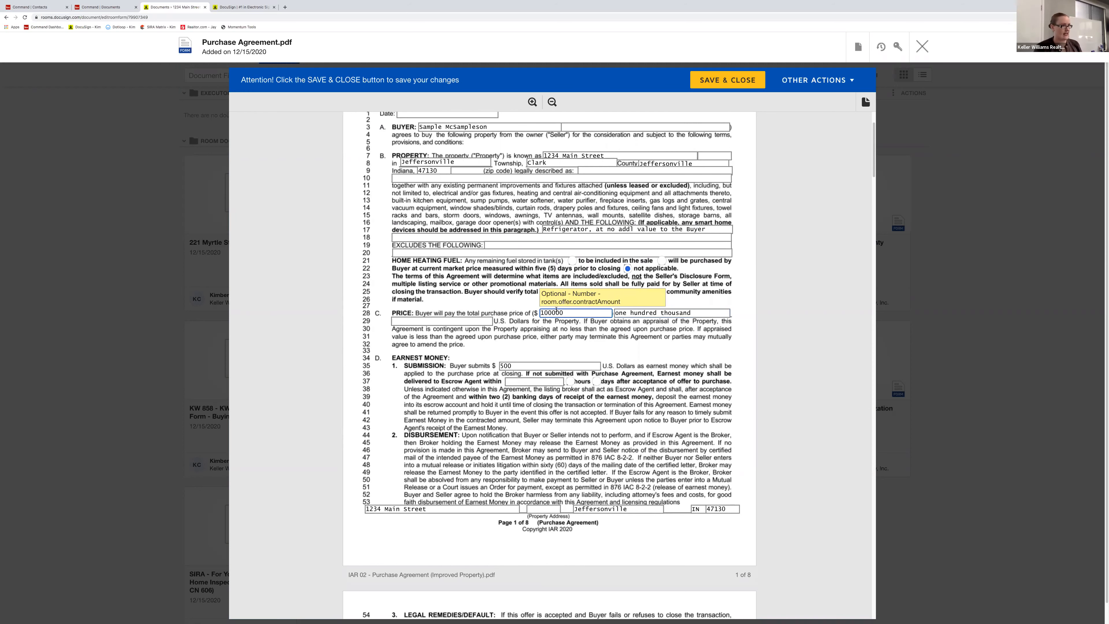
{"action": "scroll", "coordinate": [564, 350], "scroll_direction": "down", "scroll_amount": 1}
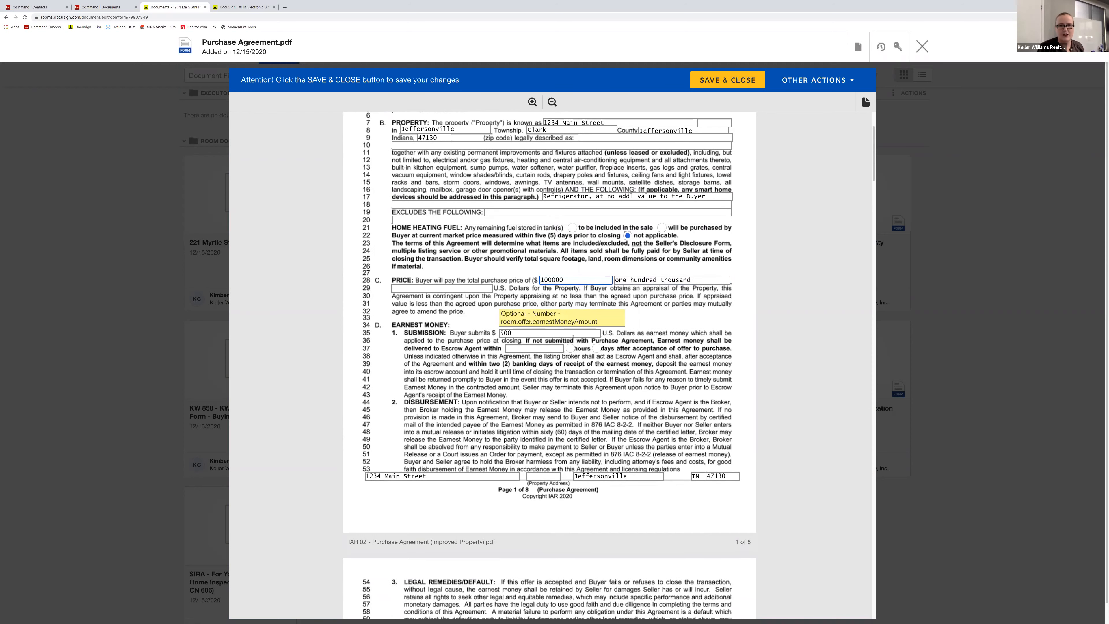
{"action": "left_click", "coordinate": [543, 348]}
{"action": "type", "text": "3 business"}
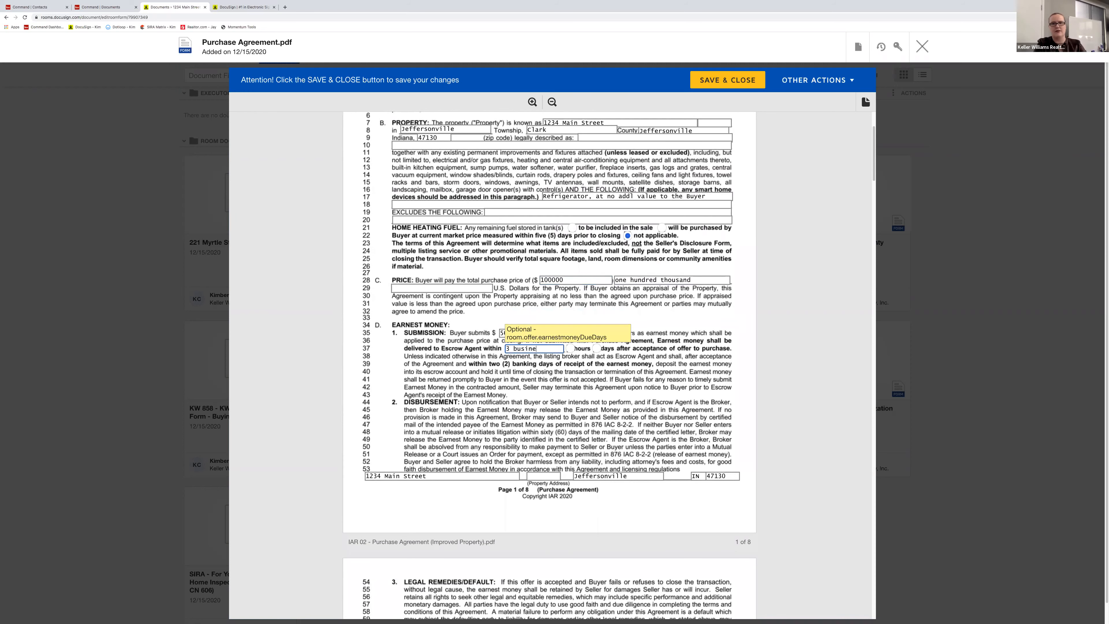
{"action": "left_click", "coordinate": [597, 349]}
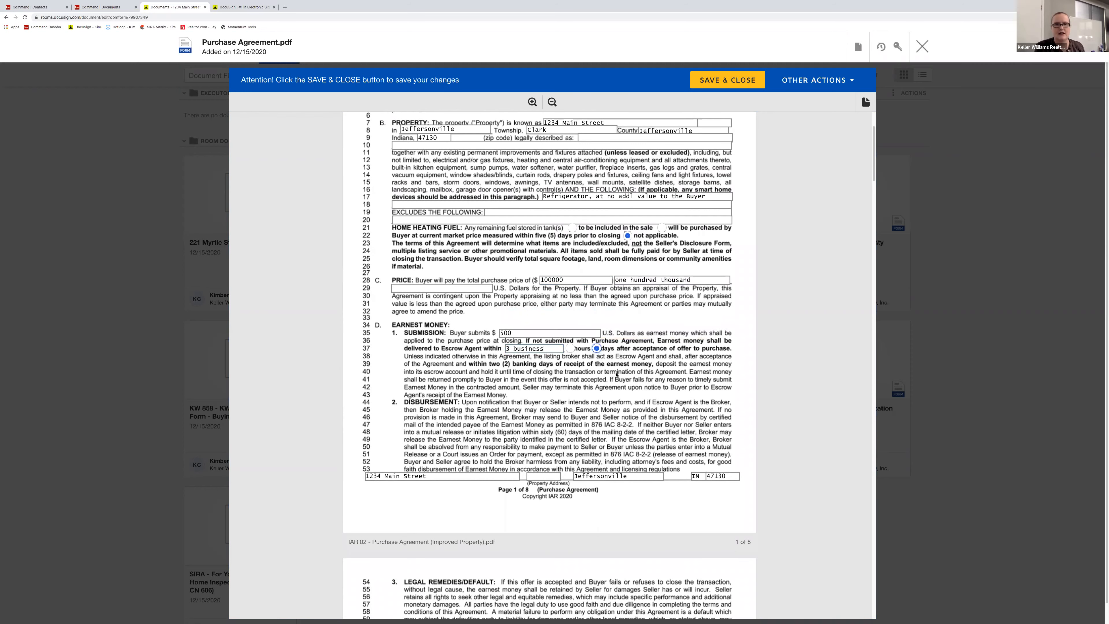
{"action": "scroll", "coordinate": [530, 376], "scroll_direction": "down", "scroll_amount": 1}
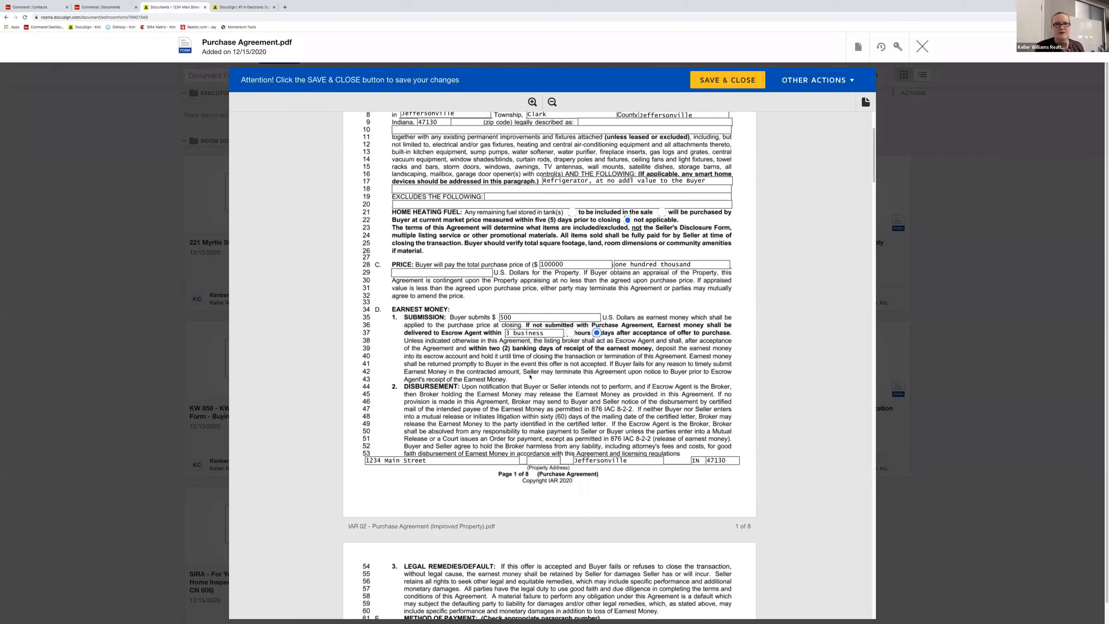
{"action": "scroll", "coordinate": [530, 376], "scroll_direction": "down", "scroll_amount": 10}
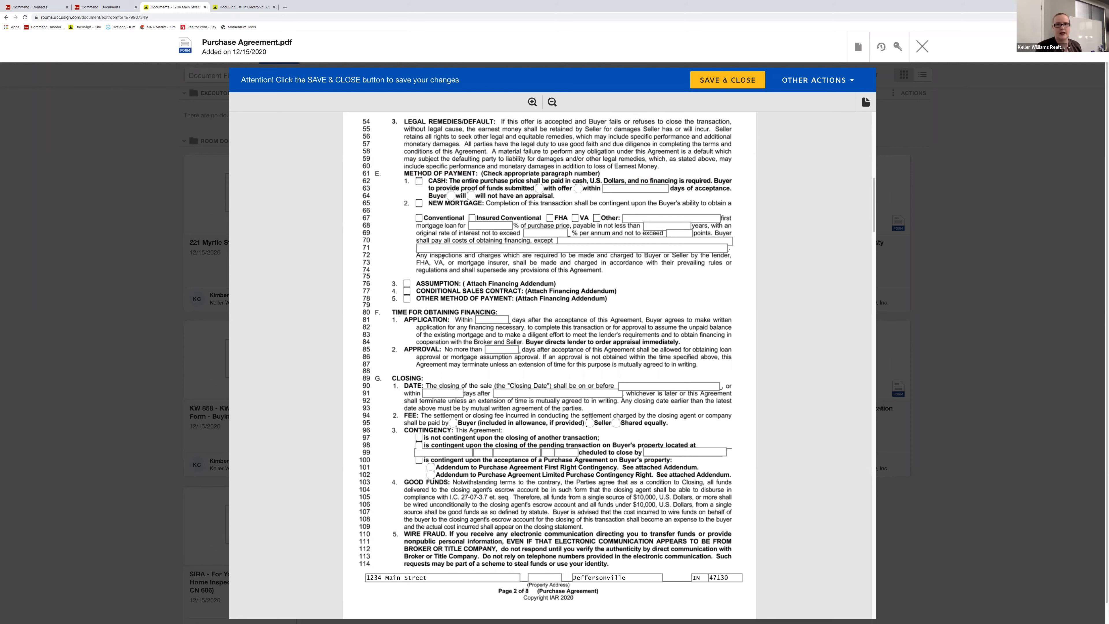
{"action": "scroll", "coordinate": [432, 247], "scroll_direction": "down", "scroll_amount": 2}
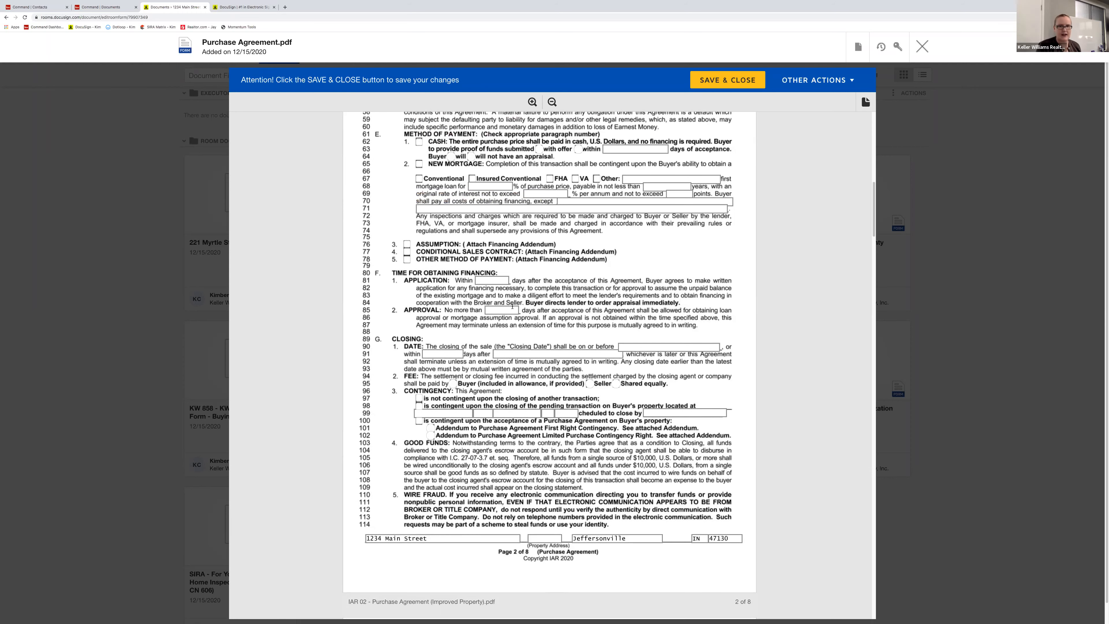
{"action": "scroll", "coordinate": [533, 262], "scroll_direction": "down", "scroll_amount": 1}
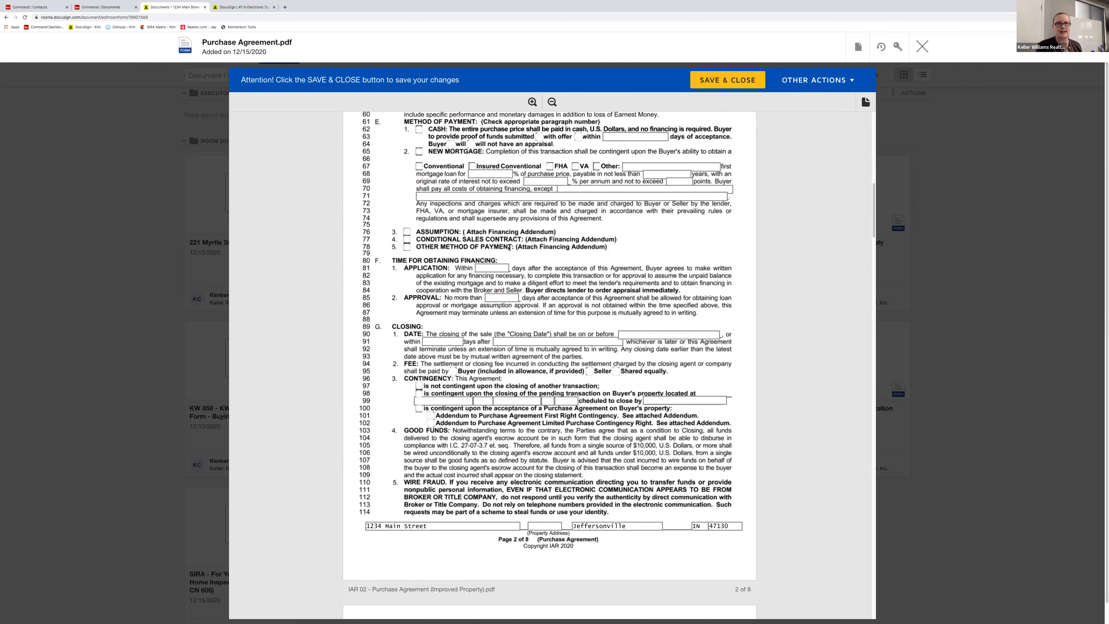
{"action": "scroll", "coordinate": [509, 247], "scroll_direction": "down", "scroll_amount": 3}
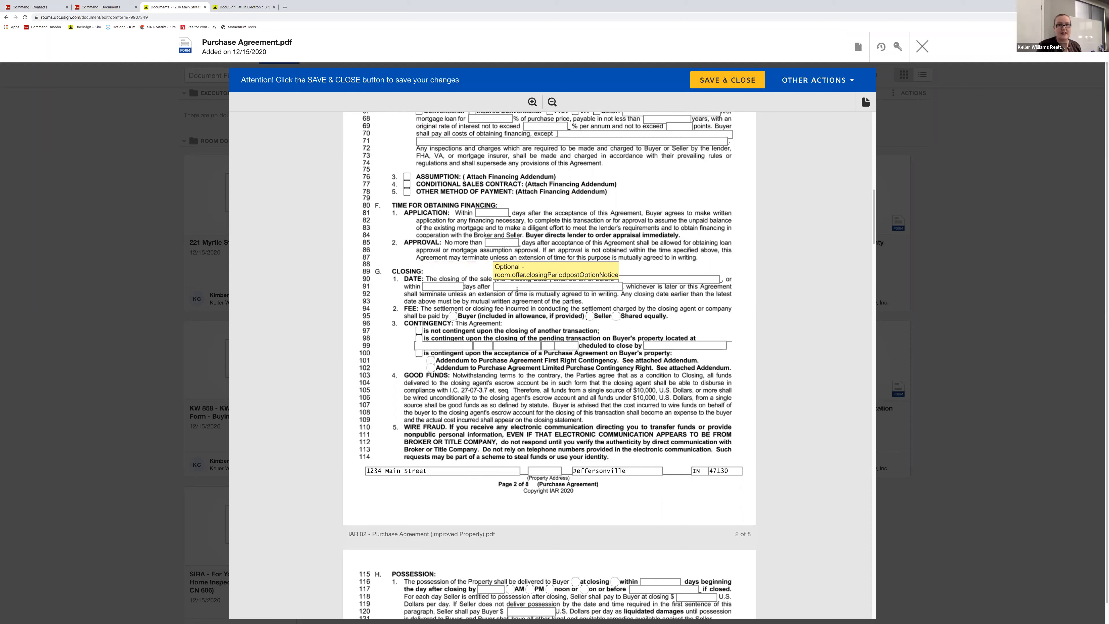
{"action": "left_click", "coordinate": [583, 287]}
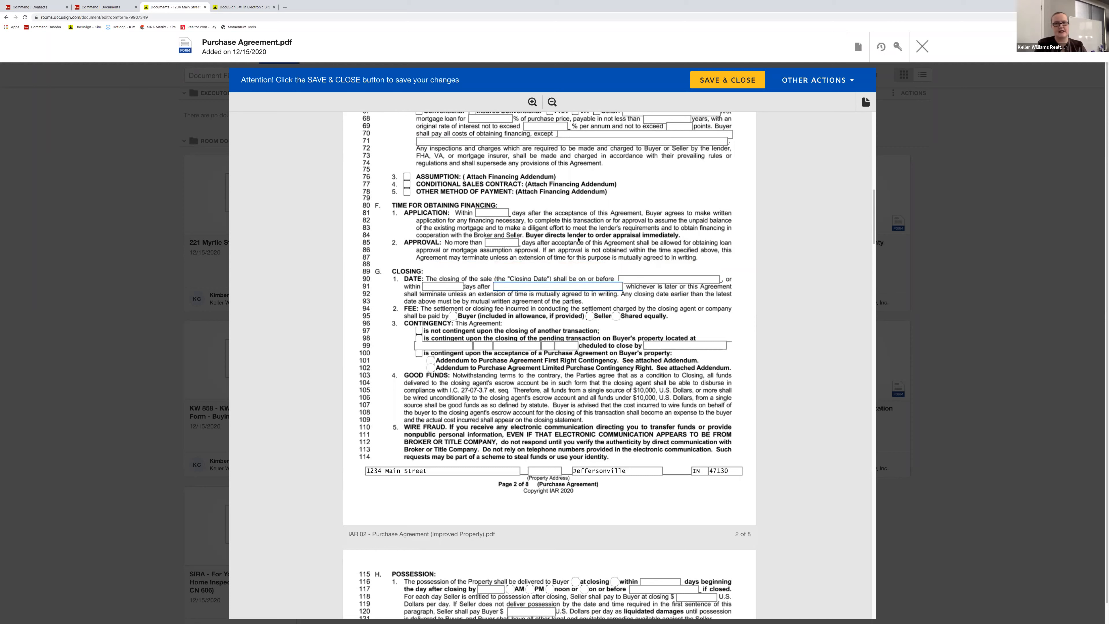
{"action": "type", "text": "sdfkjs"}
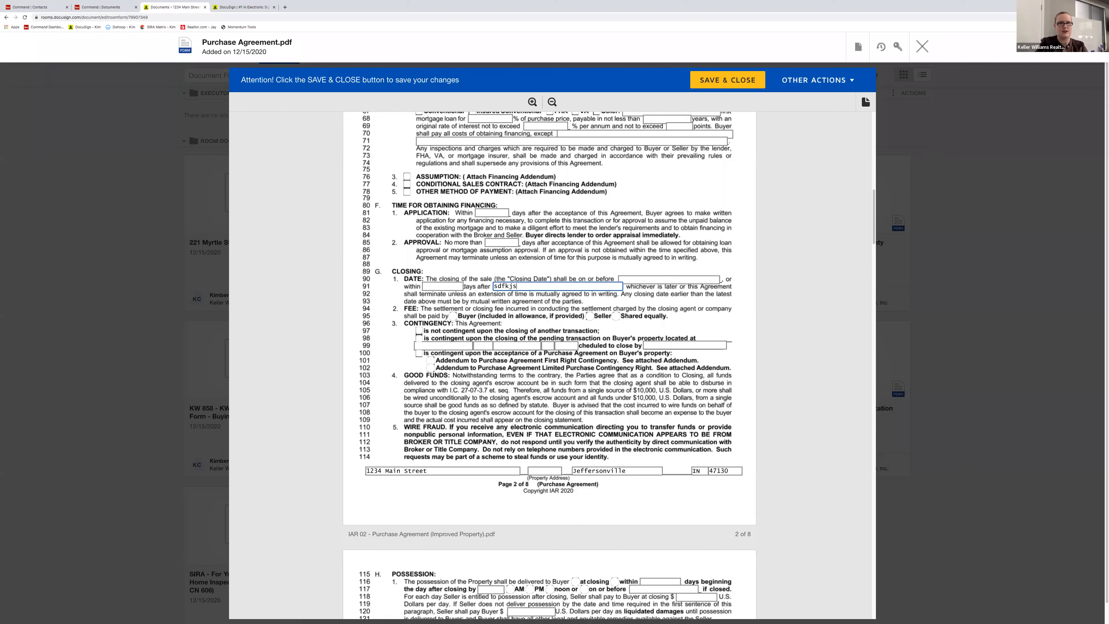
{"action": "type", "text": "dfnksdnfkjsdkfjskjdfkjsdkfjksdjfkjkjkjkj"}
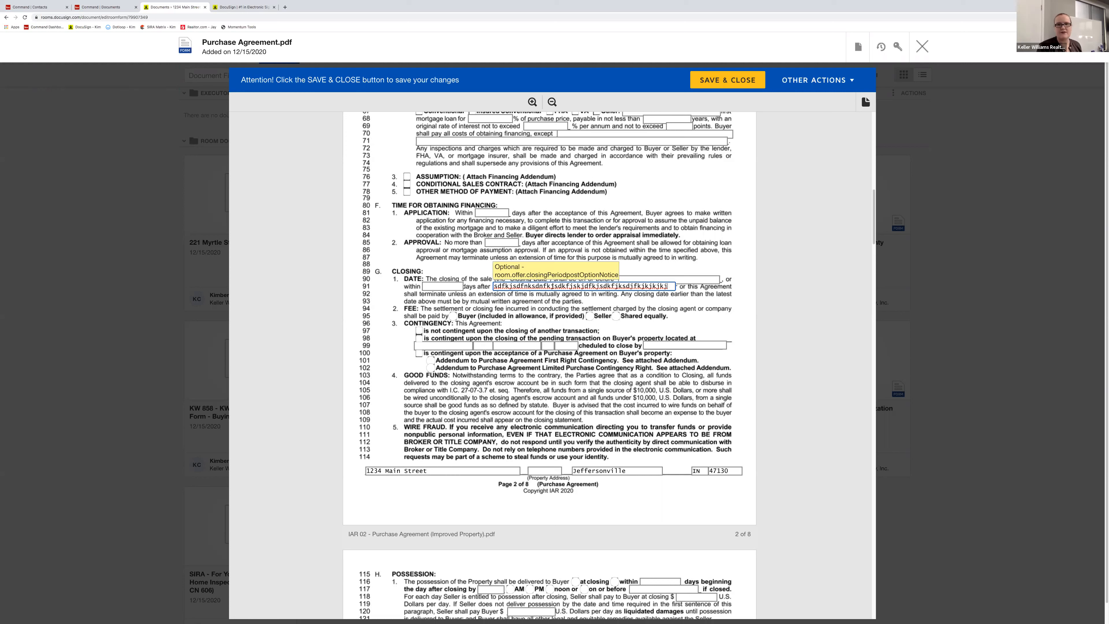
{"action": "key", "text": "ctrl+a"}
{"action": "key", "text": "BackSpace"}
{"action": "left_click", "coordinate": [631, 311]}
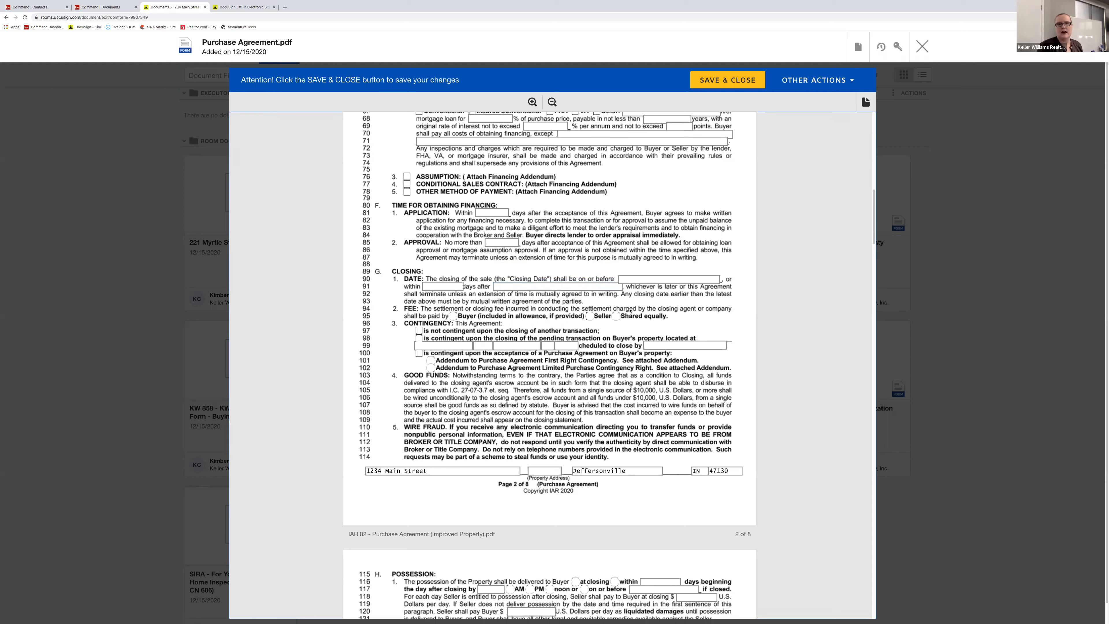
{"action": "left_click", "coordinate": [587, 289]}
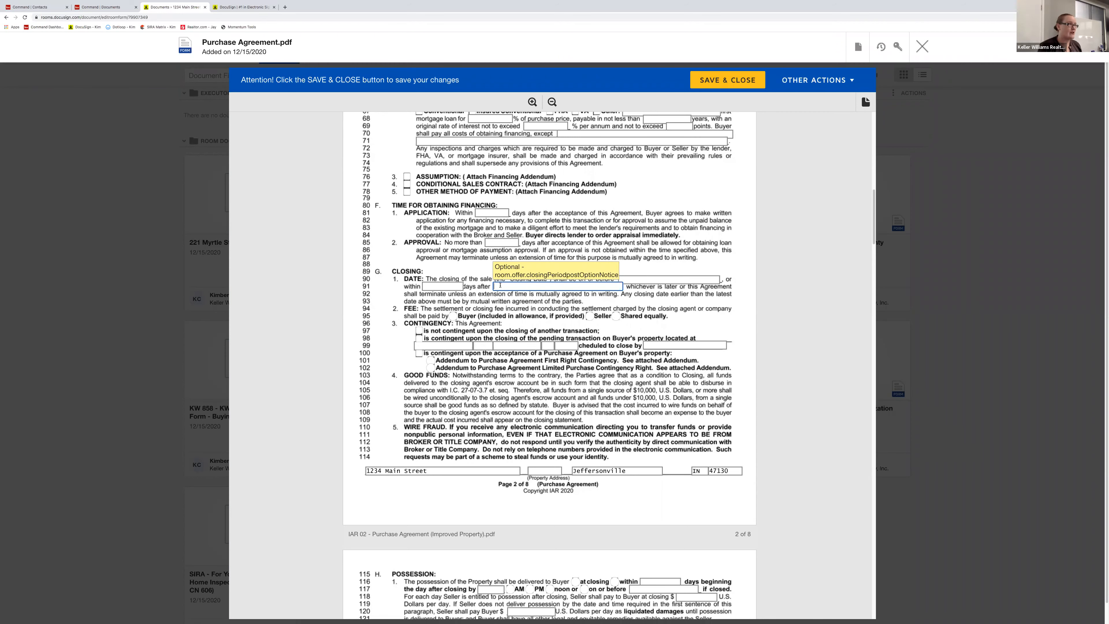
{"action": "scroll", "coordinate": [500, 284], "scroll_direction": "down", "scroll_amount": 5}
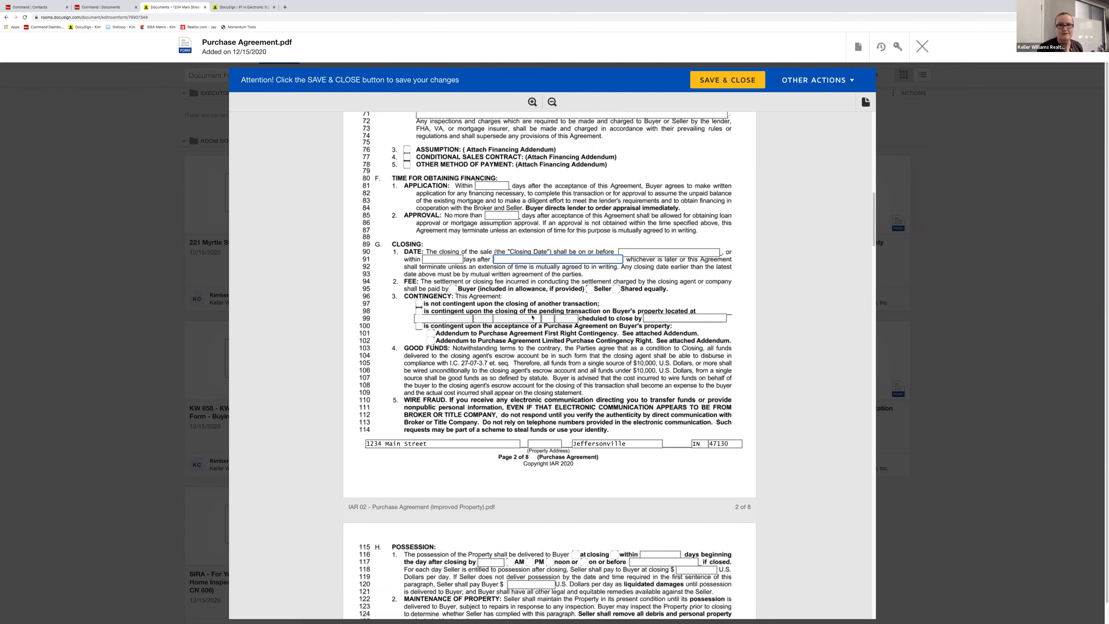
{"action": "scroll", "coordinate": [540, 317], "scroll_direction": "down", "scroll_amount": 8}
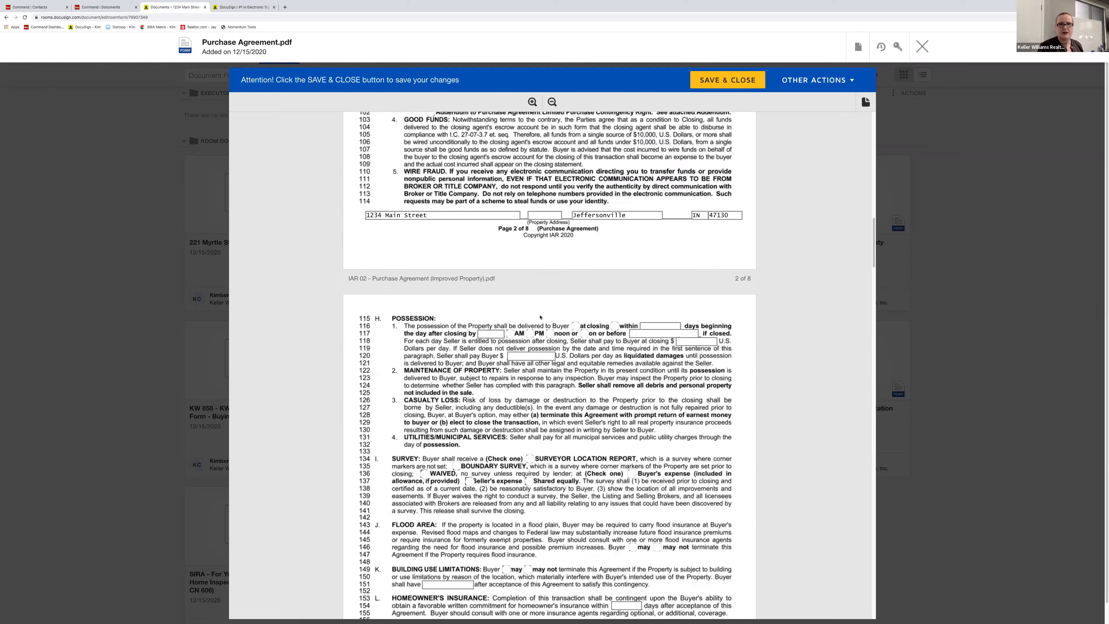
{"action": "scroll", "coordinate": [475, 287], "scroll_direction": "down", "scroll_amount": 7}
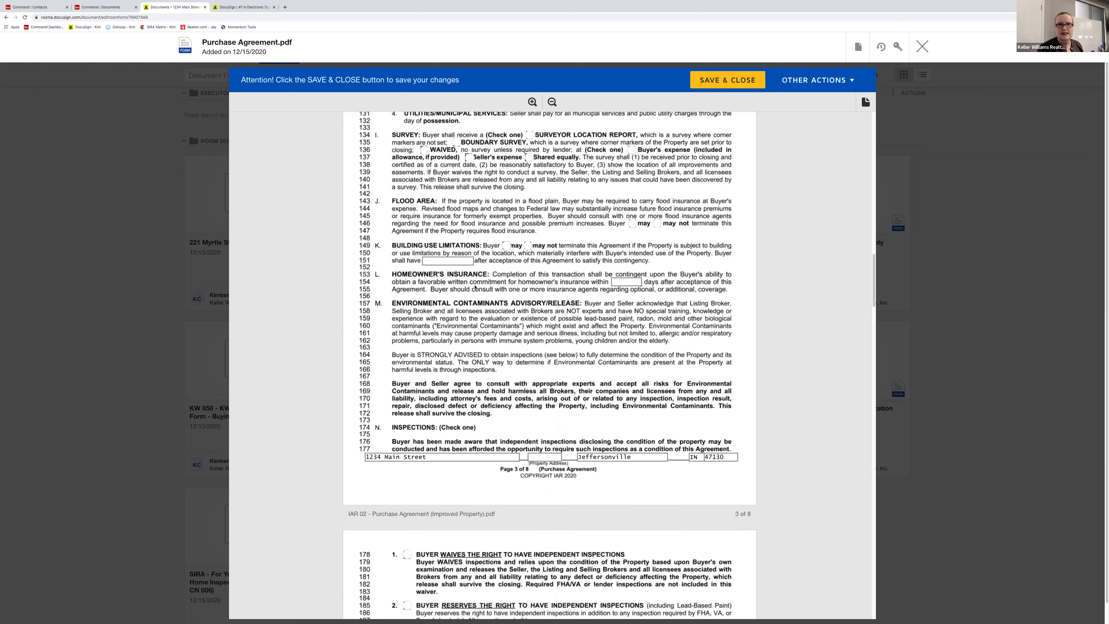
{"action": "scroll", "coordinate": [500, 281], "scroll_direction": "down", "scroll_amount": 1}
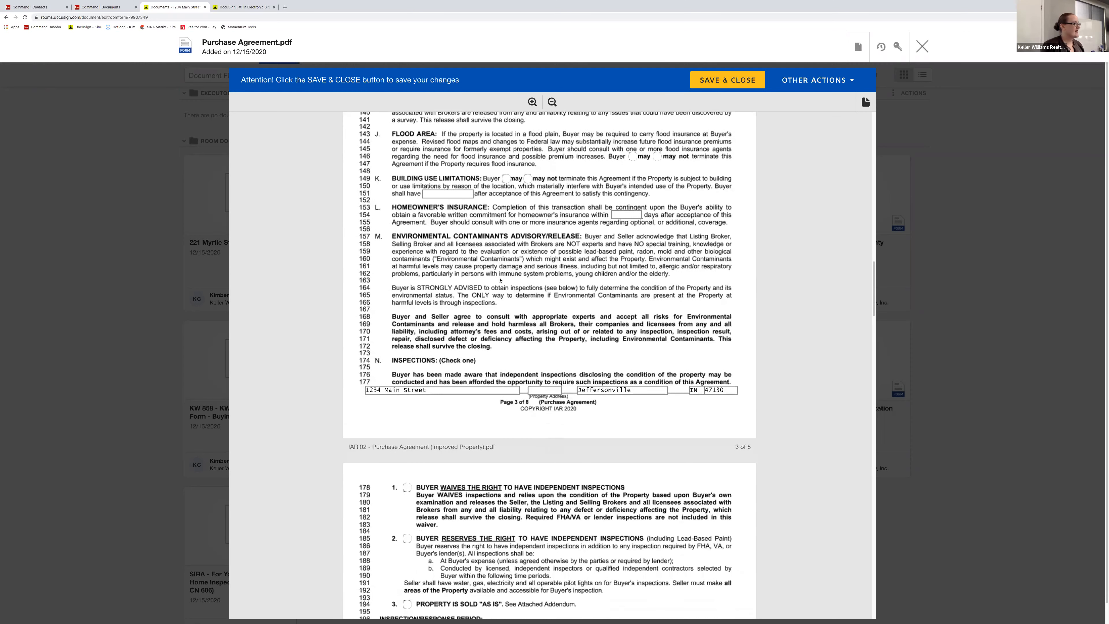
{"action": "scroll", "coordinate": [499, 281], "scroll_direction": "up", "scroll_amount": 7}
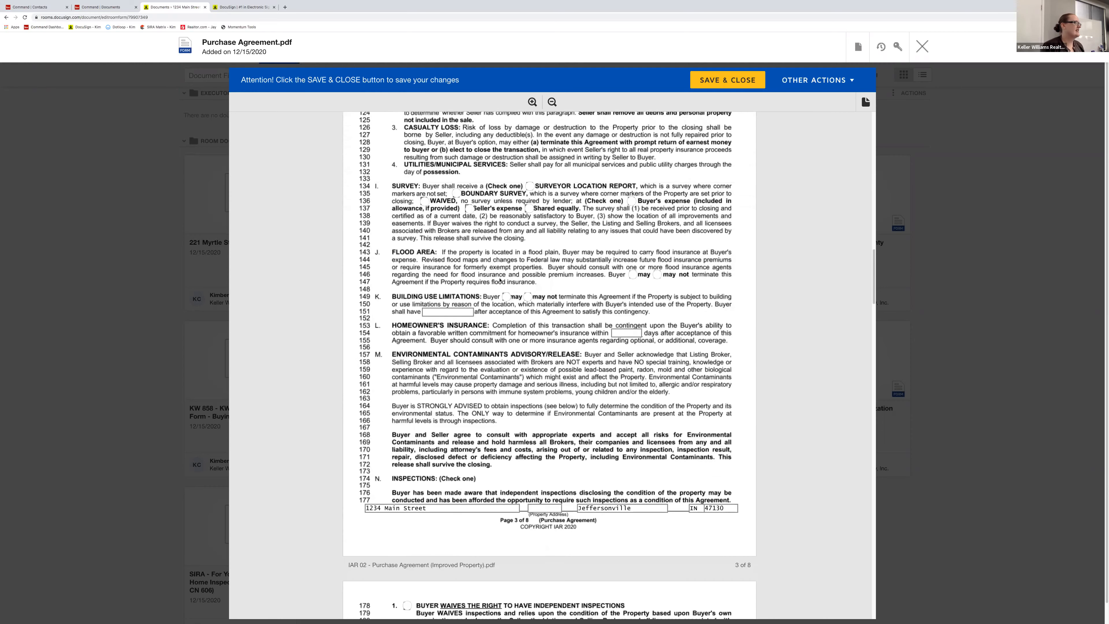
{"action": "scroll", "coordinate": [501, 288], "scroll_direction": "up", "scroll_amount": 10}
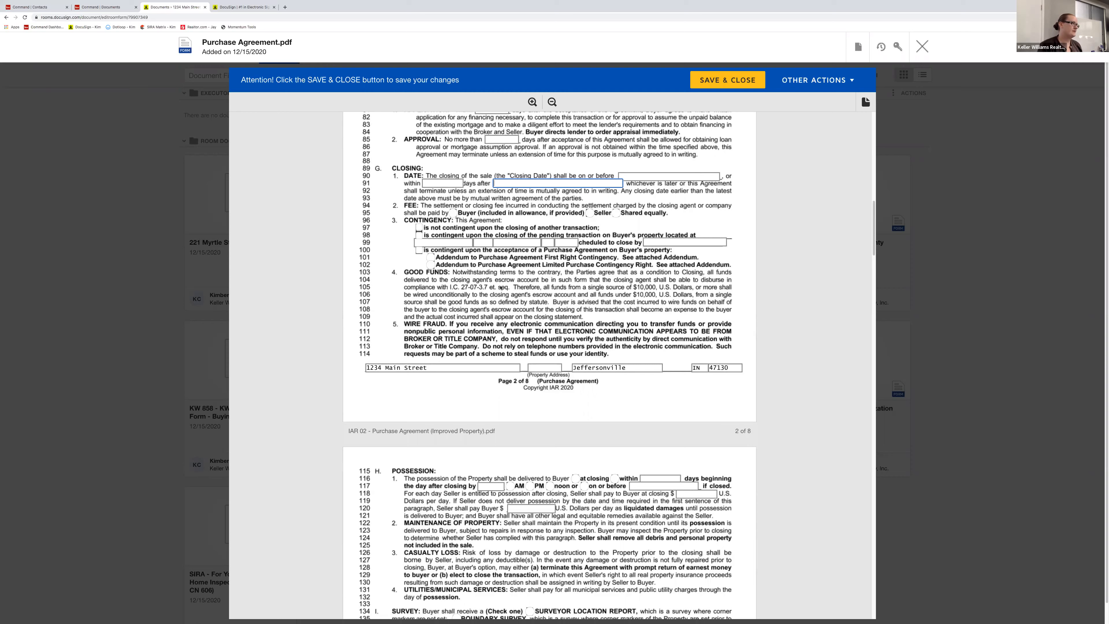
{"action": "scroll", "coordinate": [500, 287], "scroll_direction": "up", "scroll_amount": 3}
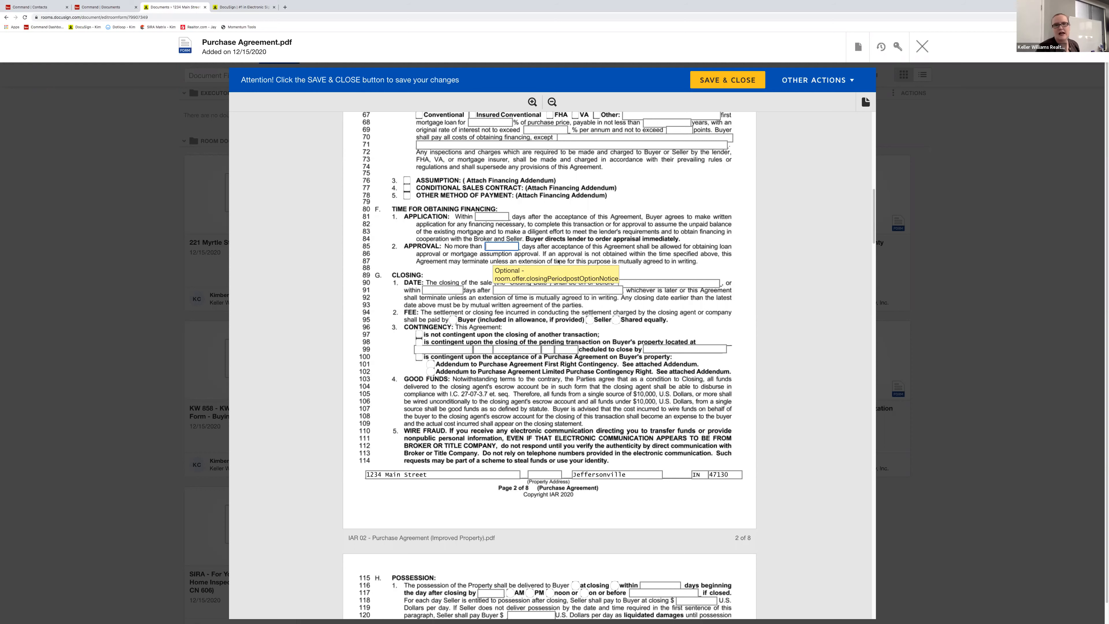
{"action": "scroll", "coordinate": [565, 261], "scroll_direction": "down", "scroll_amount": 6}
{"action": "scroll", "coordinate": [565, 261], "scroll_direction": "down", "scroll_amount": 7}
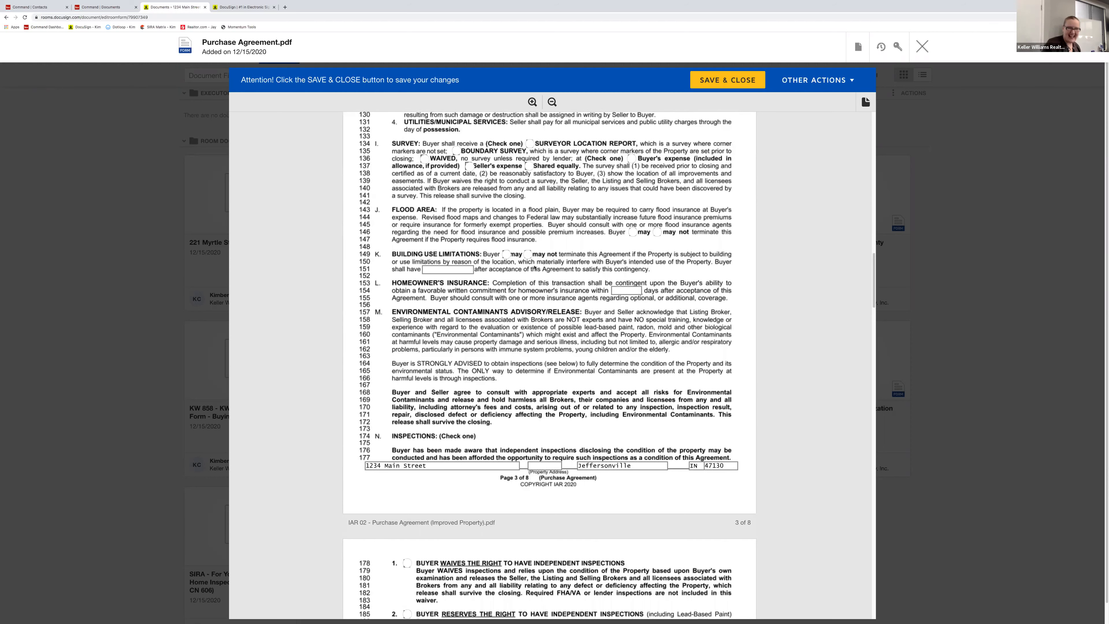
{"action": "scroll", "coordinate": [534, 267], "scroll_direction": "down", "scroll_amount": 4}
{"action": "scroll", "coordinate": [529, 262], "scroll_direction": "down", "scroll_amount": 9}
{"action": "scroll", "coordinate": [529, 263], "scroll_direction": "down", "scroll_amount": 7}
{"action": "scroll", "coordinate": [495, 262], "scroll_direction": "down", "scroll_amount": 7}
{"action": "scroll", "coordinate": [495, 262], "scroll_direction": "down", "scroll_amount": 7}
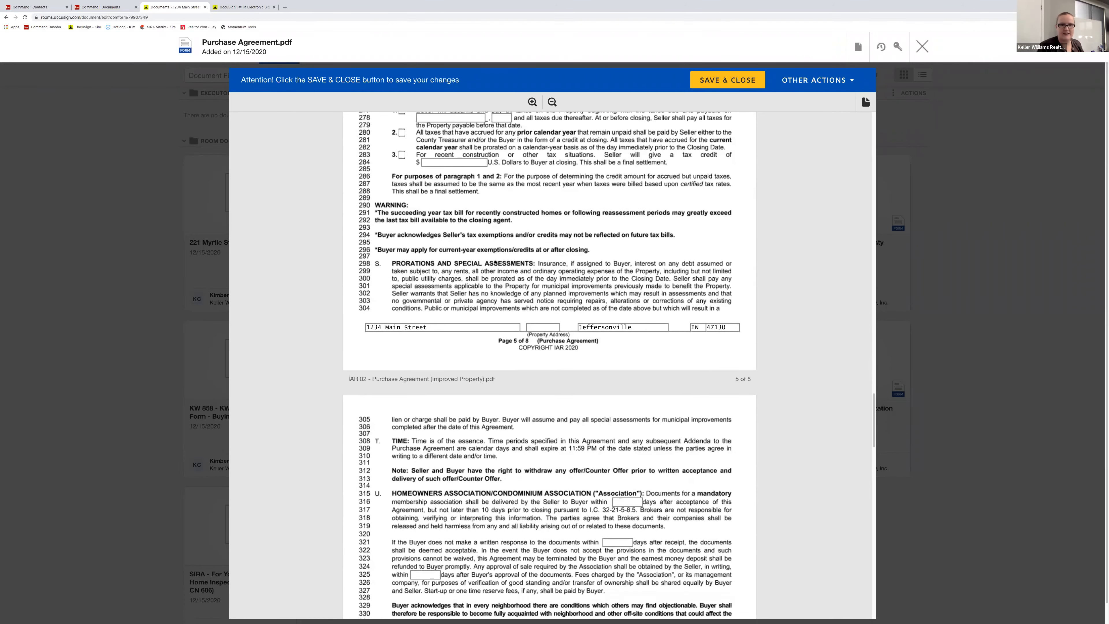
{"action": "scroll", "coordinate": [476, 287], "scroll_direction": "down", "scroll_amount": 10}
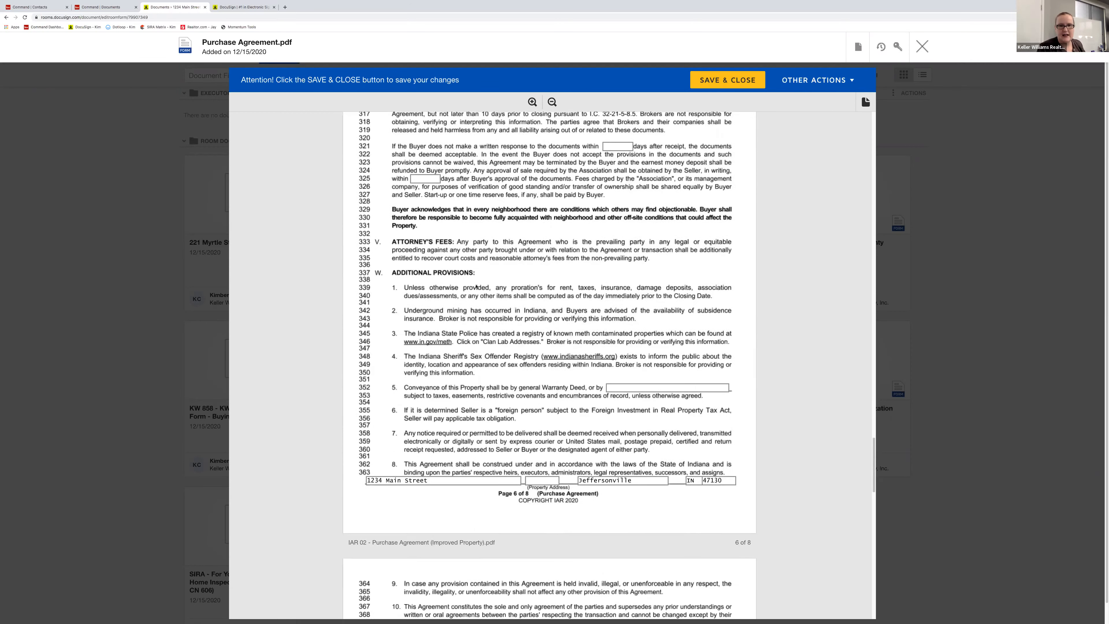
{"action": "scroll", "coordinate": [476, 286], "scroll_direction": "down", "scroll_amount": 6}
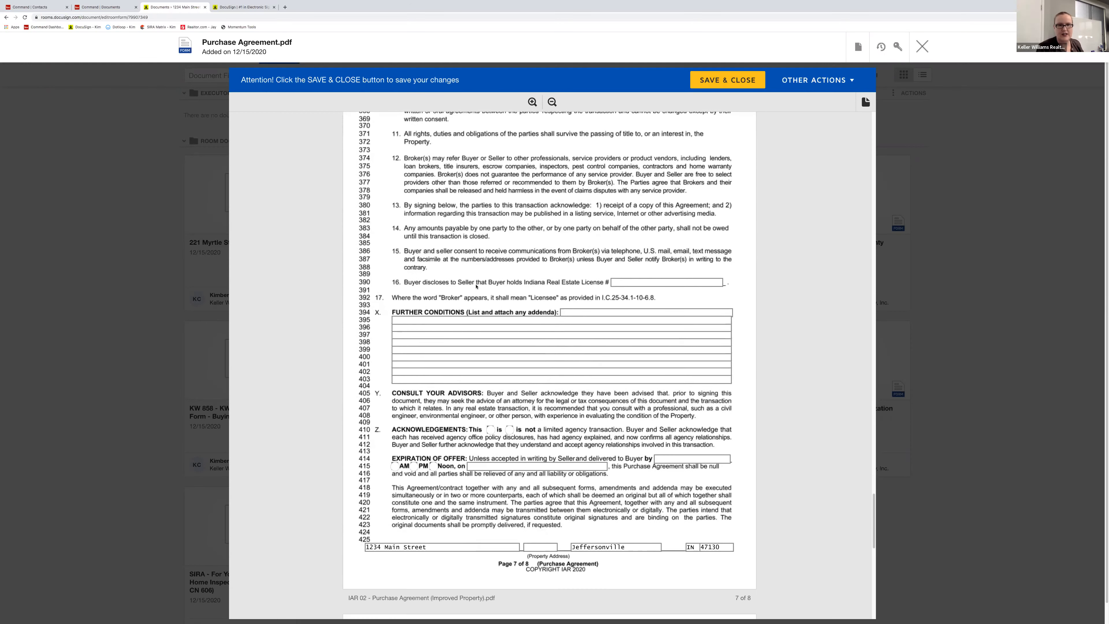
{"action": "scroll", "coordinate": [476, 286], "scroll_direction": "down", "scroll_amount": 3}
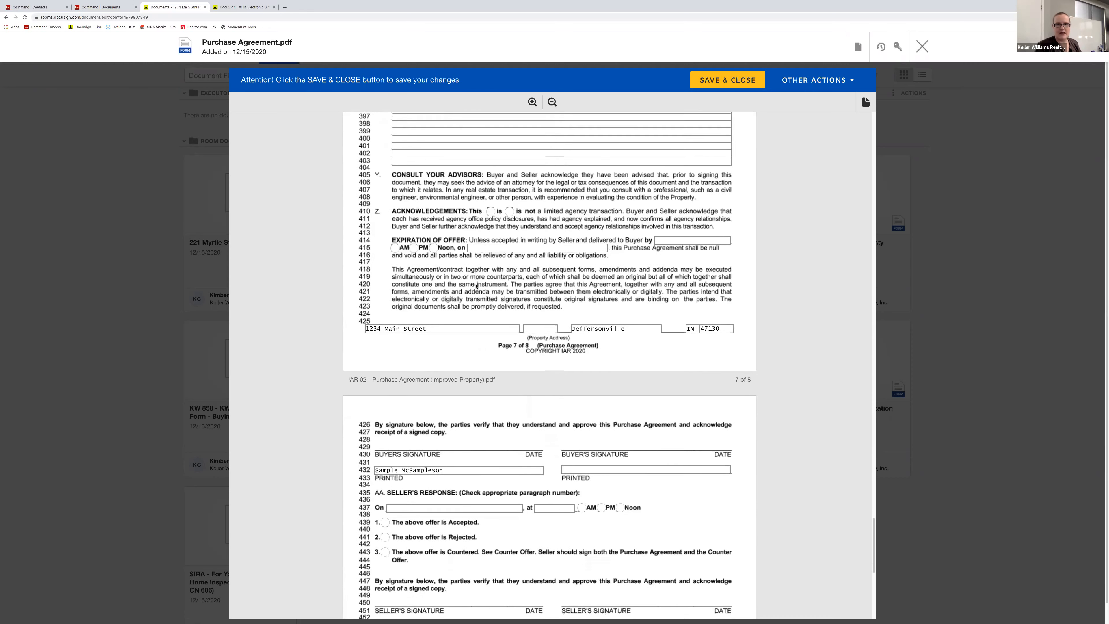
{"action": "scroll", "coordinate": [520, 285], "scroll_direction": "down", "scroll_amount": 3}
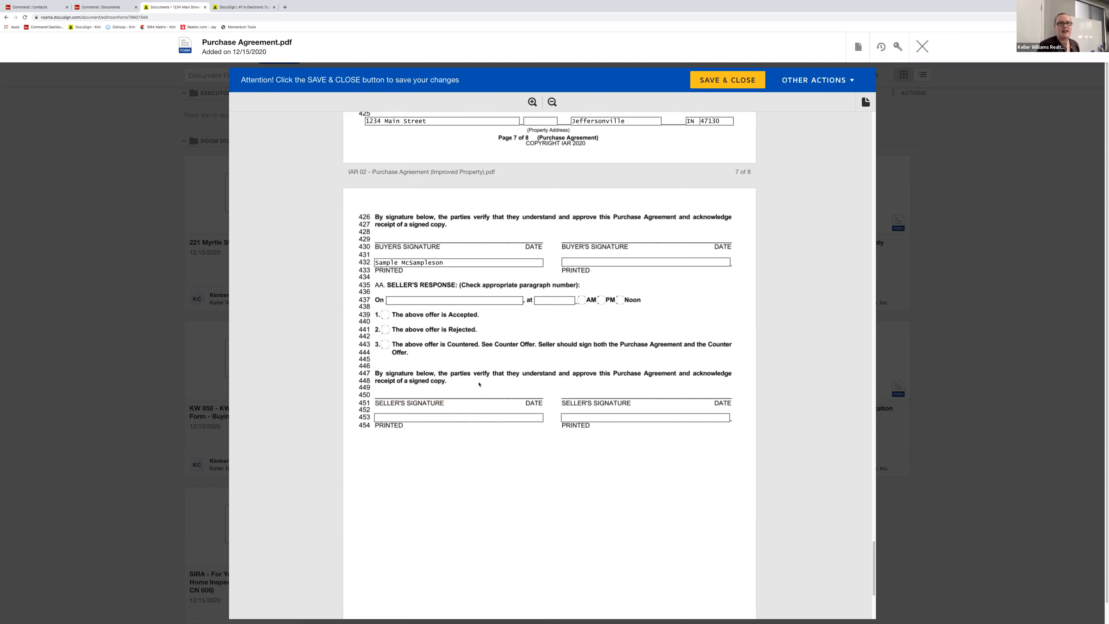
- Enter the seller's name in the PRINTED field and save and close the Purchase Agreement
{"action": "left_click", "coordinate": [419, 419]}
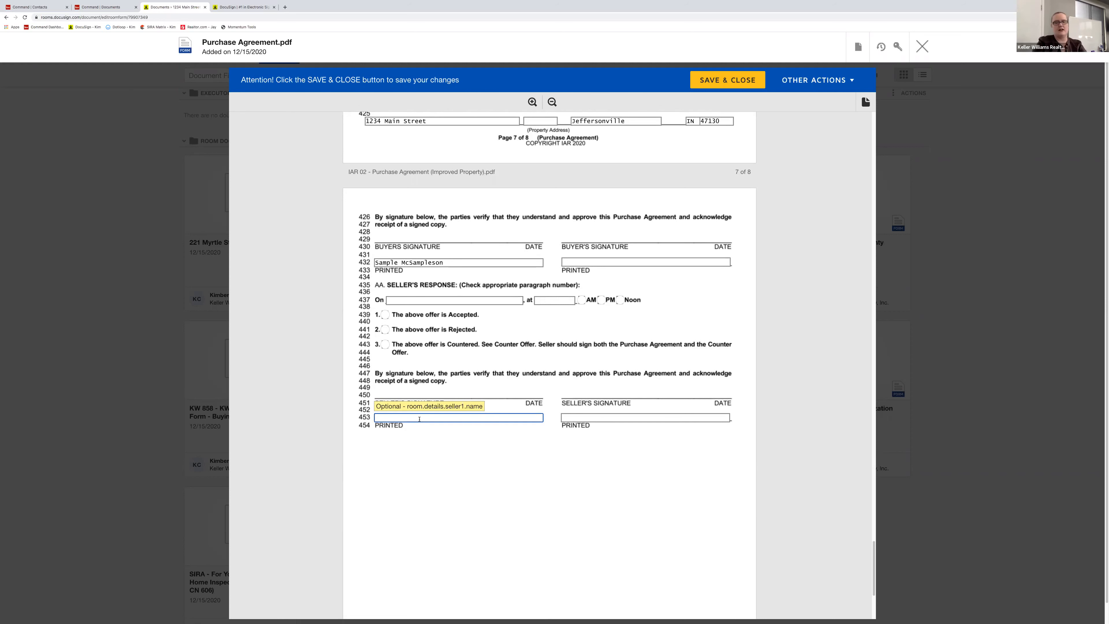
{"action": "type", "text": "ickey Mouse"}
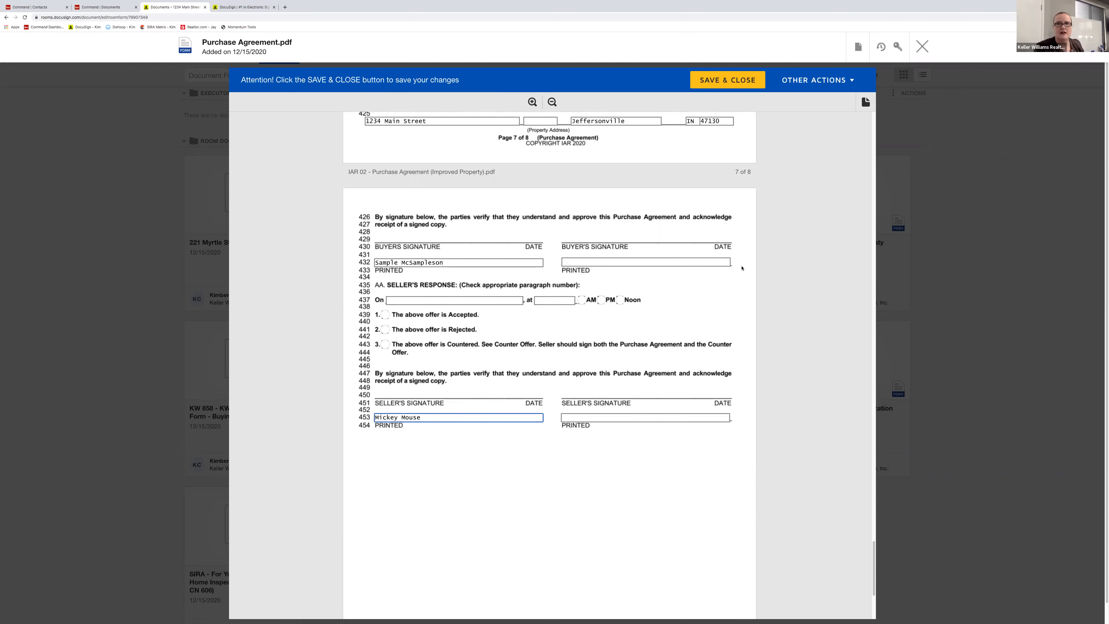
{"action": "left_click", "coordinate": [727, 80]}
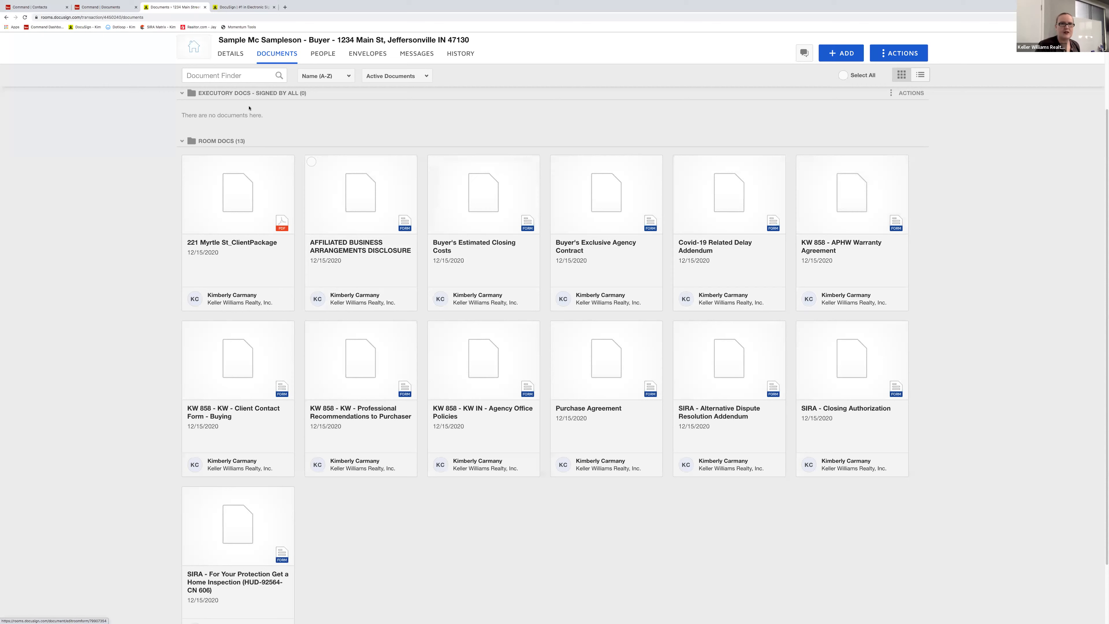
- On the room's Details page, clear the Seller 1 Name value and save the room
{"action": "left_click", "coordinate": [231, 53]}
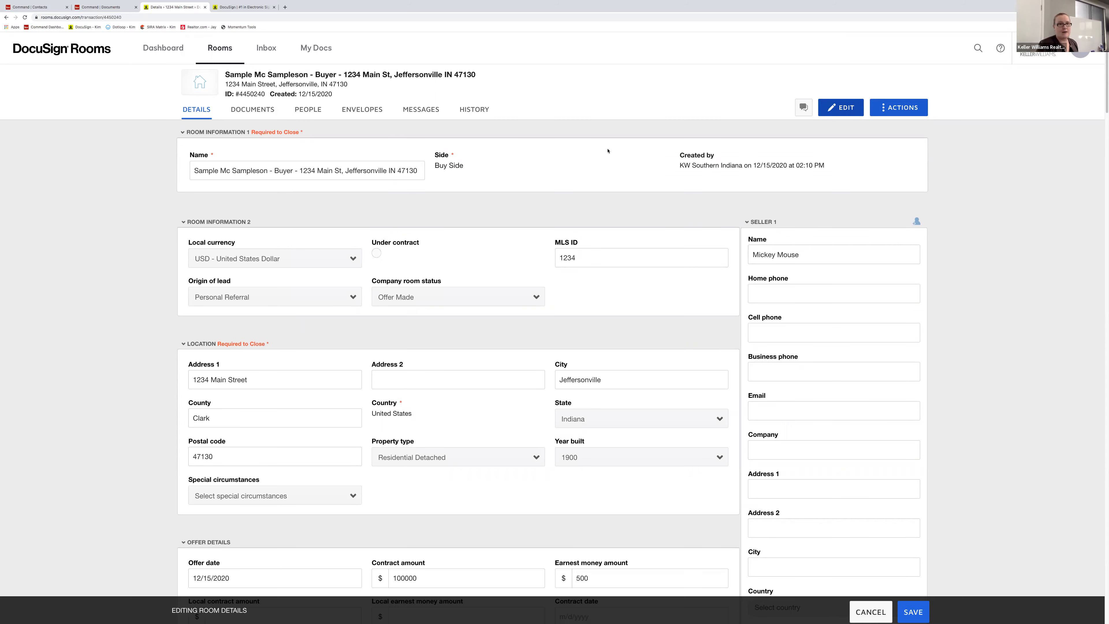
{"action": "triple_click", "coordinate": [804, 255]}
{"action": "key", "text": "BackSpace"}
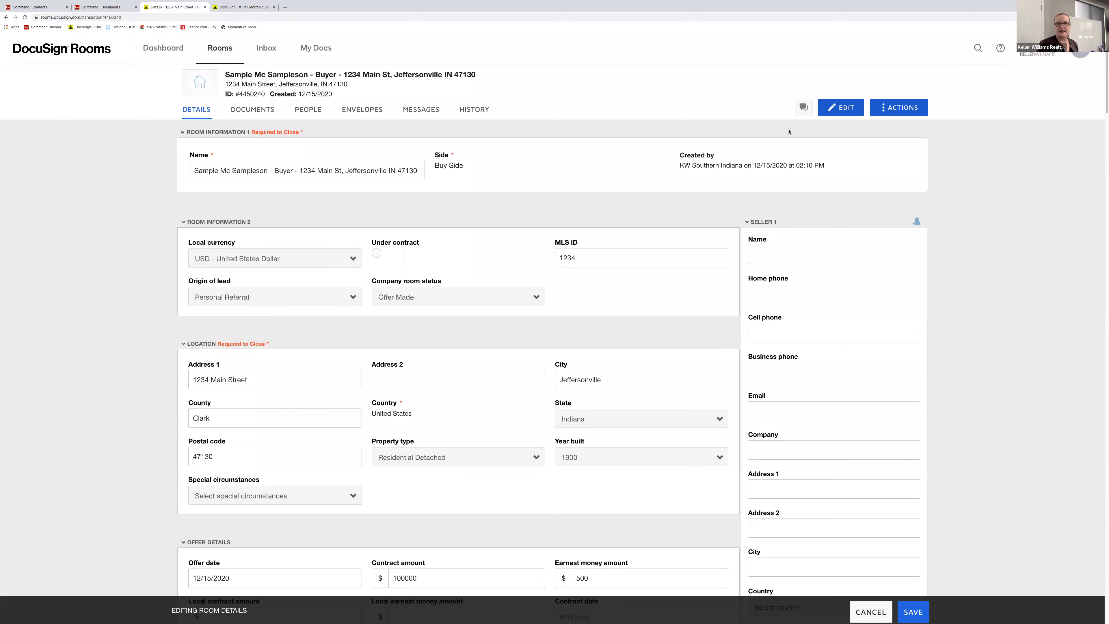
{"action": "left_click", "coordinate": [913, 612]}
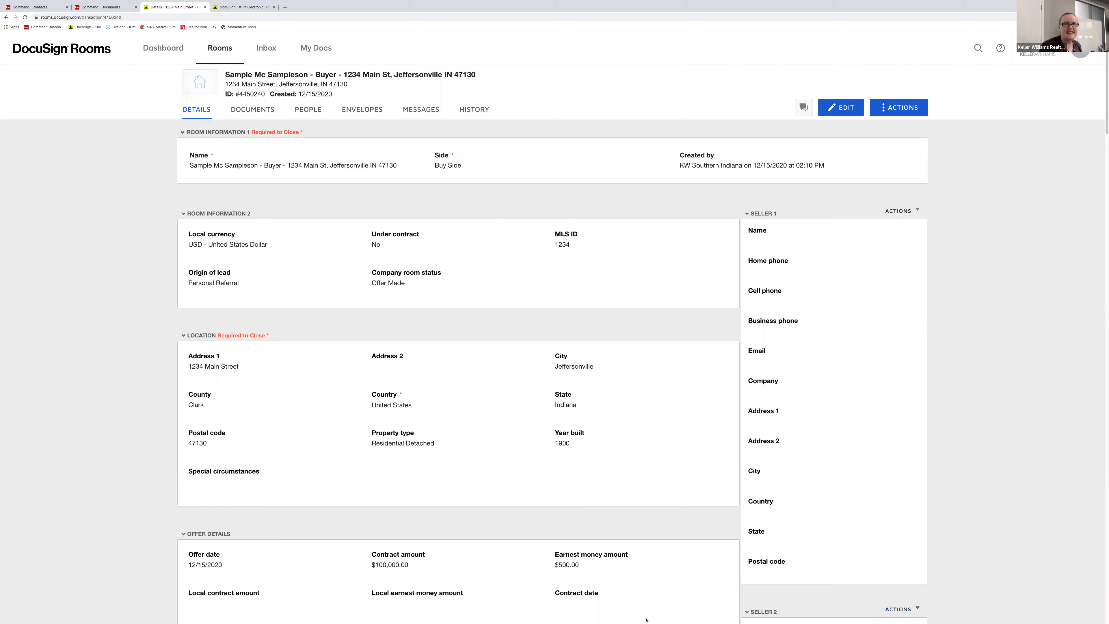
- Open the KW 858 - APHW Warranty Agreement from the room documents and check its Address and Closing Date fields
{"action": "left_click", "coordinate": [265, 116]}
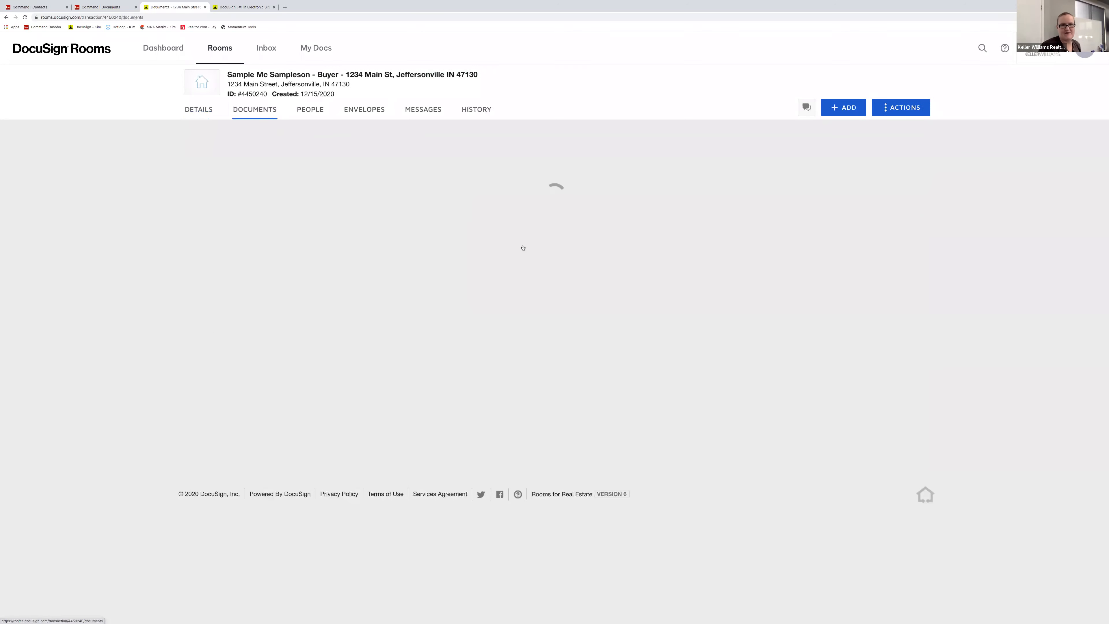
{"action": "scroll", "coordinate": [560, 262], "scroll_direction": "down", "scroll_amount": 3}
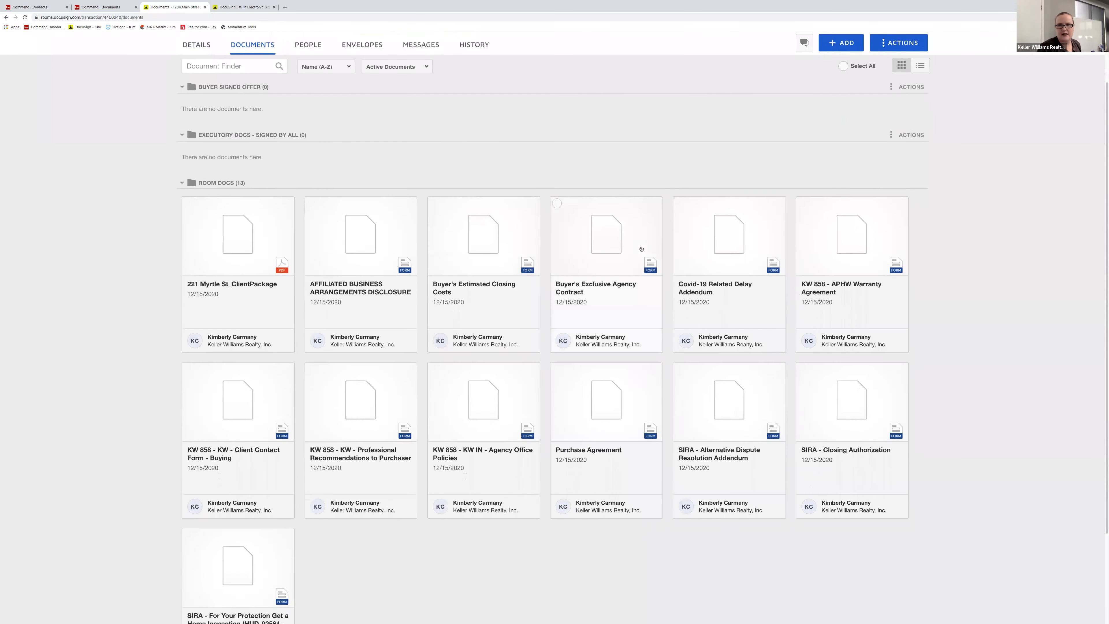
{"action": "left_click", "coordinate": [852, 211]}
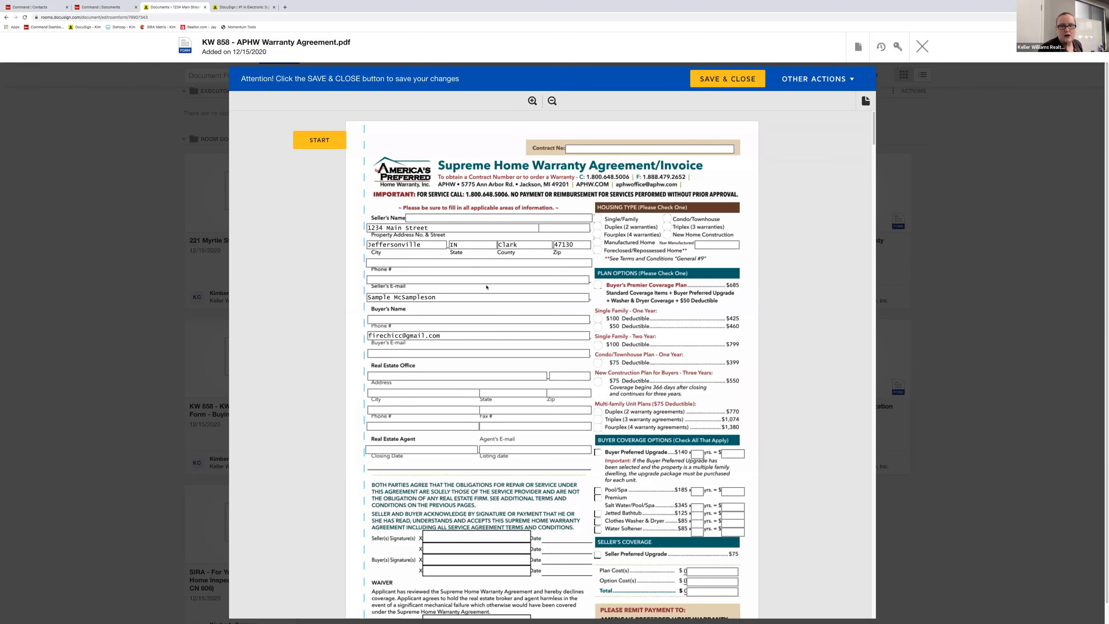
{"action": "scroll", "coordinate": [437, 306], "scroll_direction": "down", "scroll_amount": 2}
{"action": "left_click", "coordinate": [400, 320]}
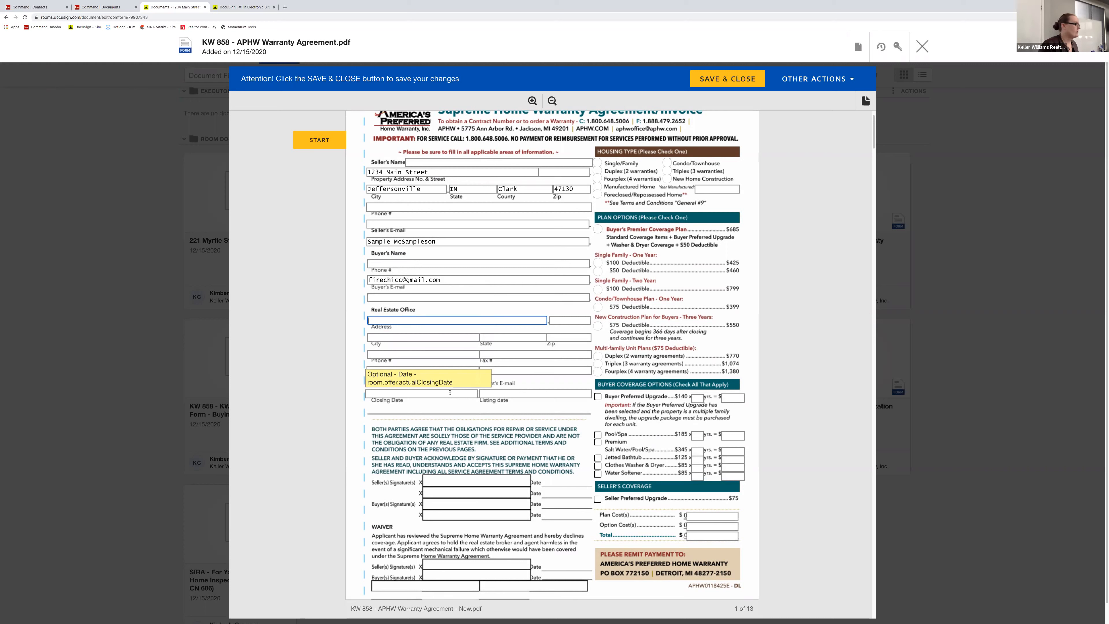
{"action": "left_click", "coordinate": [439, 391]}
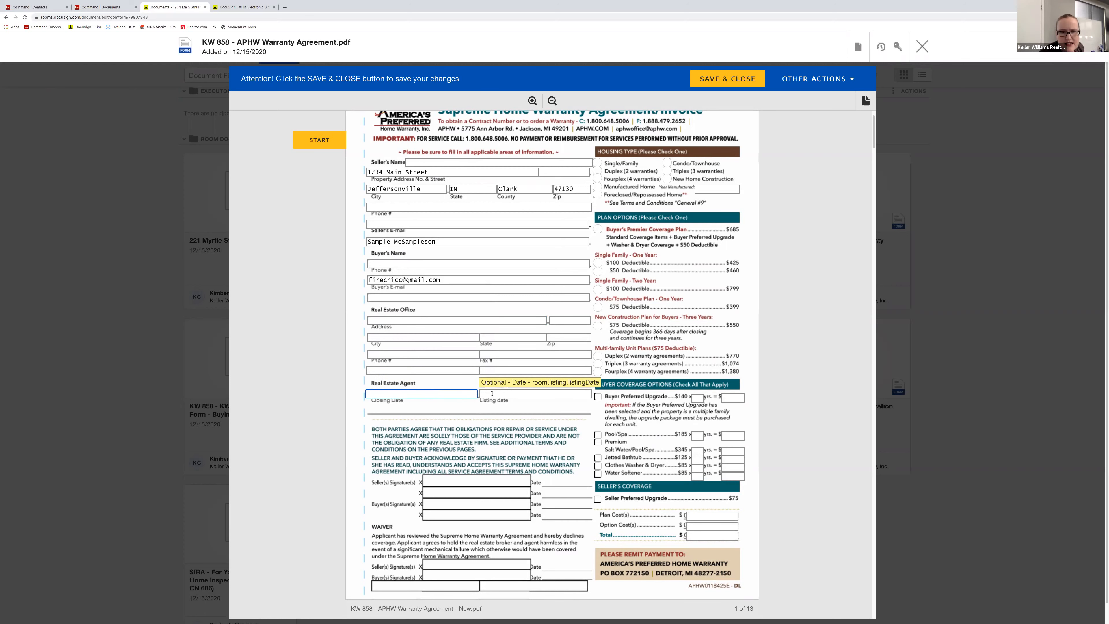
{"action": "scroll", "coordinate": [471, 409], "scroll_direction": "down", "scroll_amount": 7}
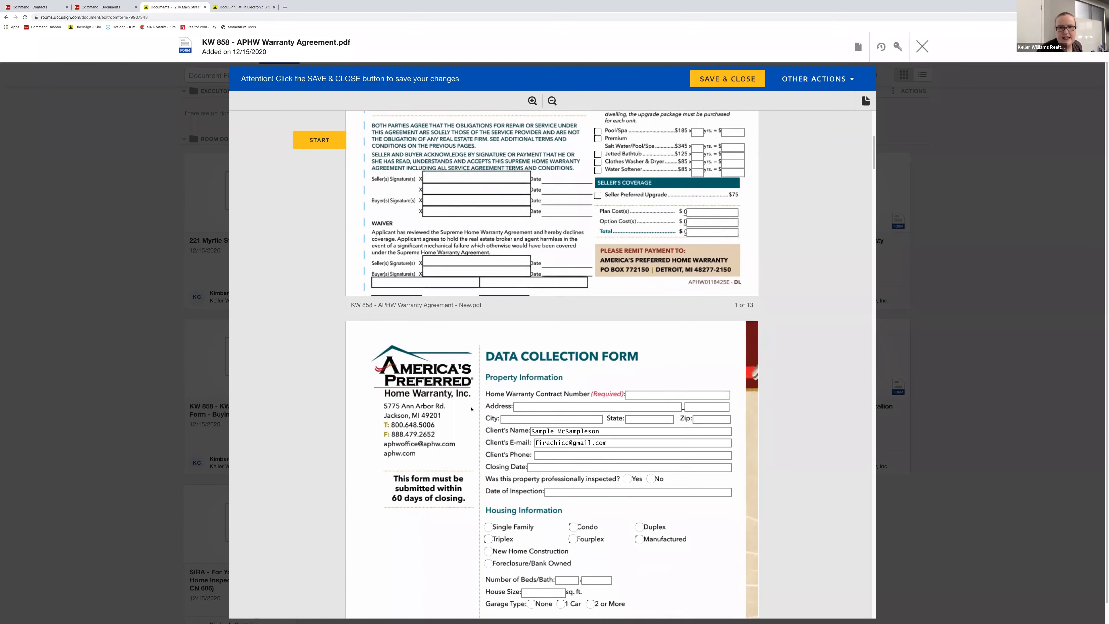
- Scroll through the warranty agreement's Data Collection Form and attempt Save & Close to reach the empty required field
{"action": "scroll", "coordinate": [471, 409], "scroll_direction": "down", "scroll_amount": 7}
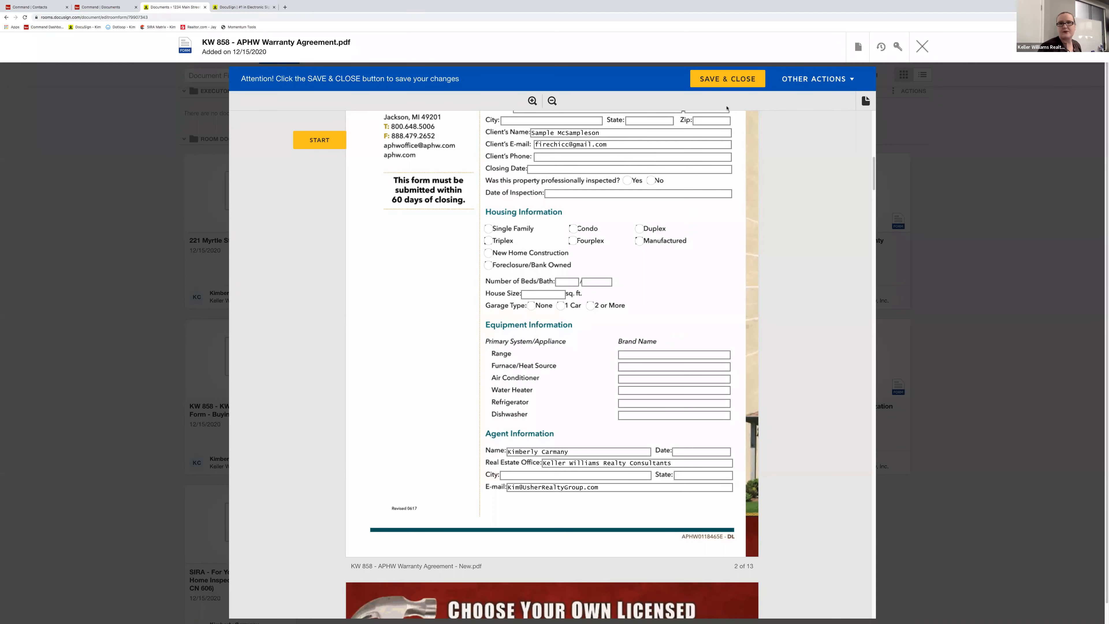
{"action": "left_click", "coordinate": [715, 87]}
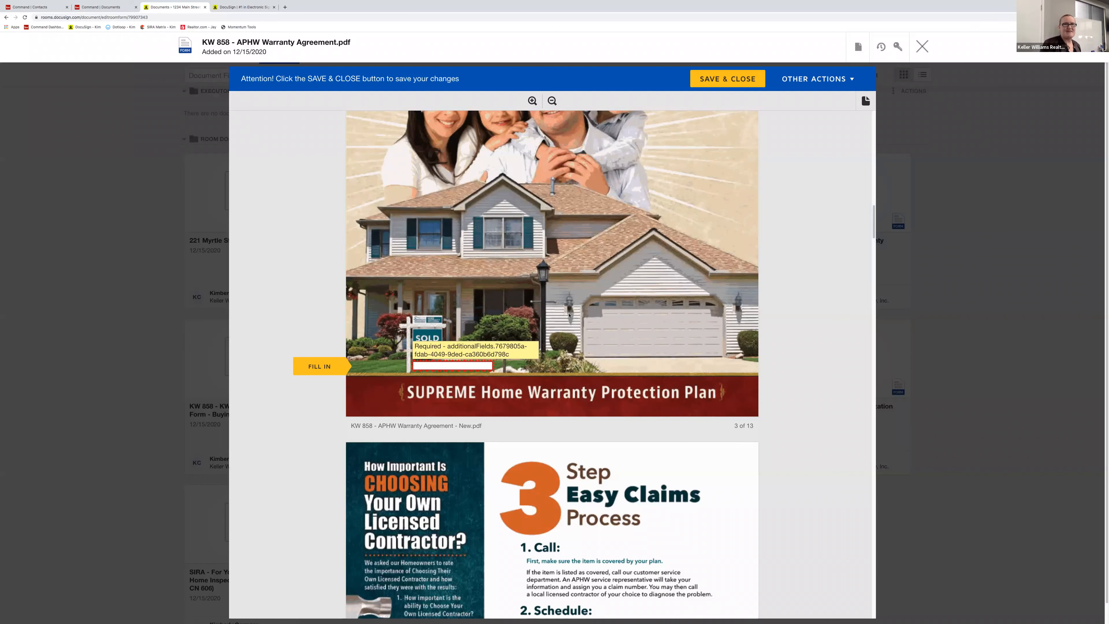
- Enter n/a in the warranty agreement's empty required field, then save and close the form
{"action": "scroll", "coordinate": [577, 329], "scroll_direction": "up", "scroll_amount": 1}
{"action": "scroll", "coordinate": [577, 329], "scroll_direction": "up", "scroll_amount": 3}
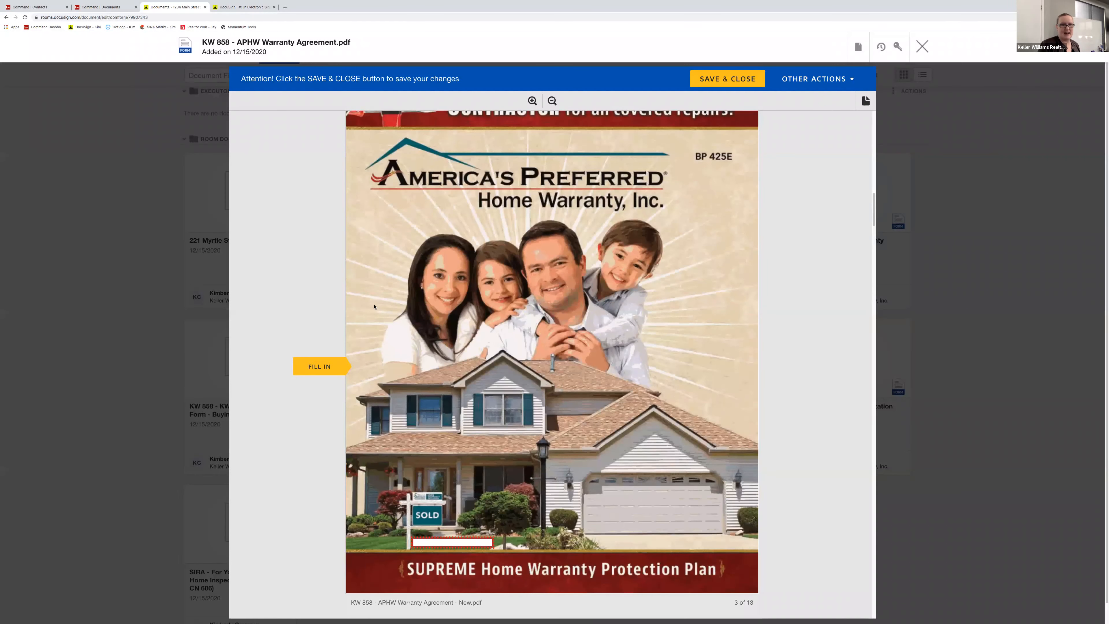
{"action": "scroll", "coordinate": [325, 358], "scroll_direction": "down", "scroll_amount": 4}
{"action": "left_click", "coordinate": [325, 362]}
{"action": "type", "text": "n/a"}
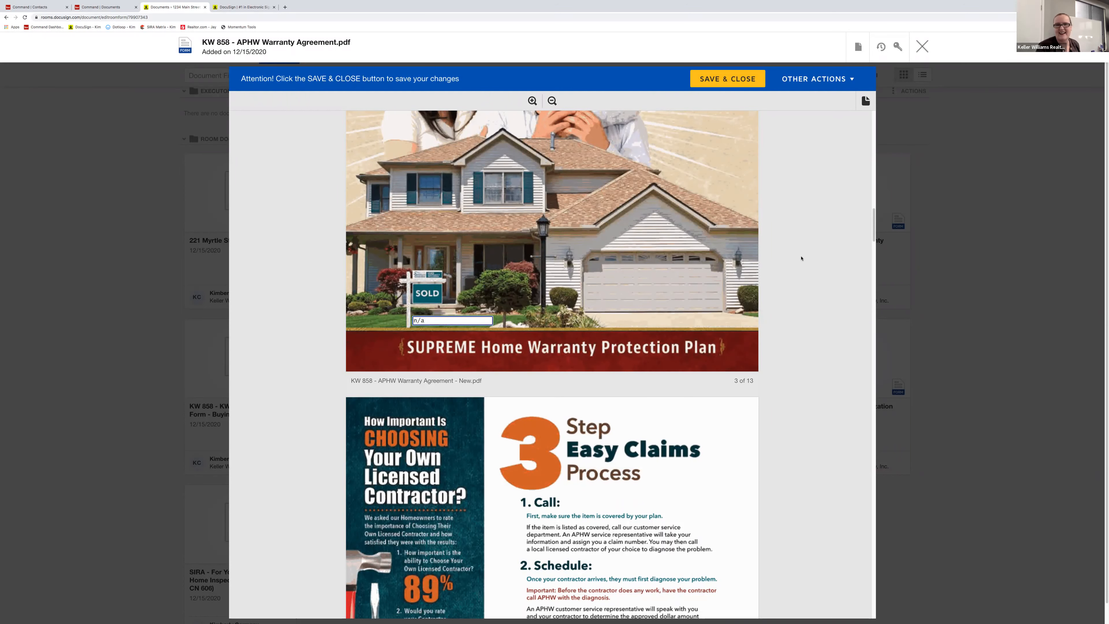
{"action": "scroll", "coordinate": [789, 227], "scroll_direction": "up", "scroll_amount": 10}
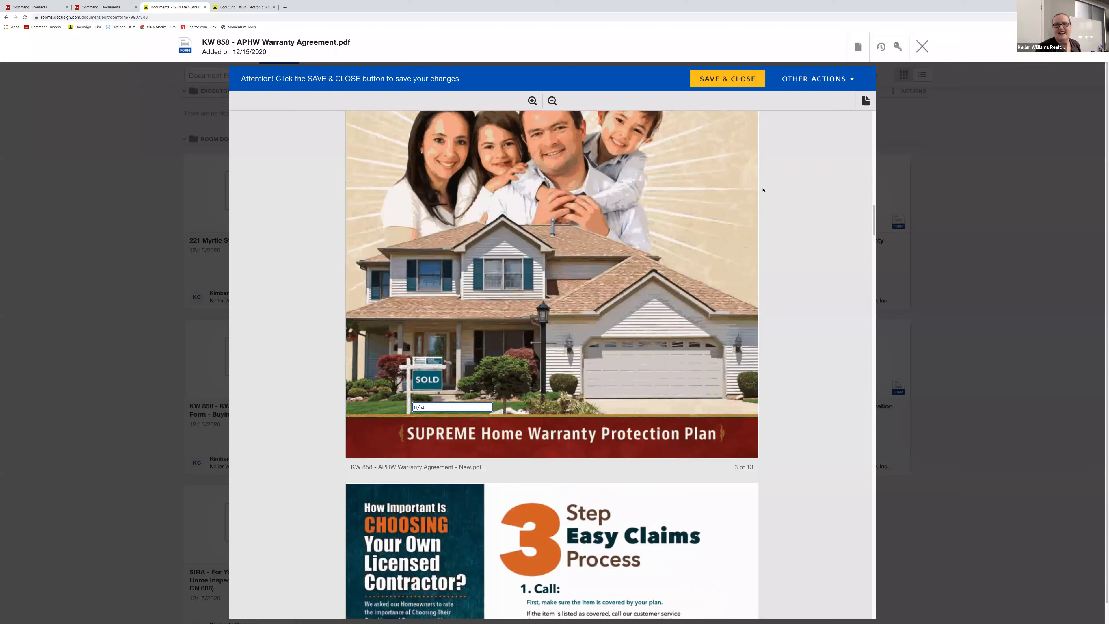
{"action": "scroll", "coordinate": [763, 188], "scroll_direction": "up", "scroll_amount": 15}
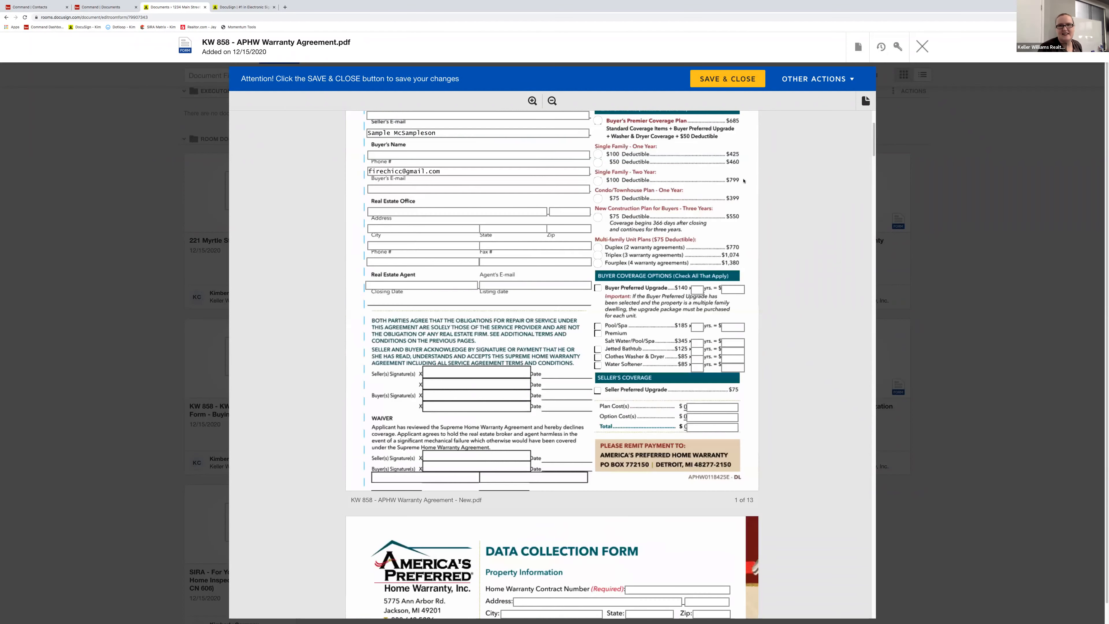
{"action": "left_click", "coordinate": [727, 85]}
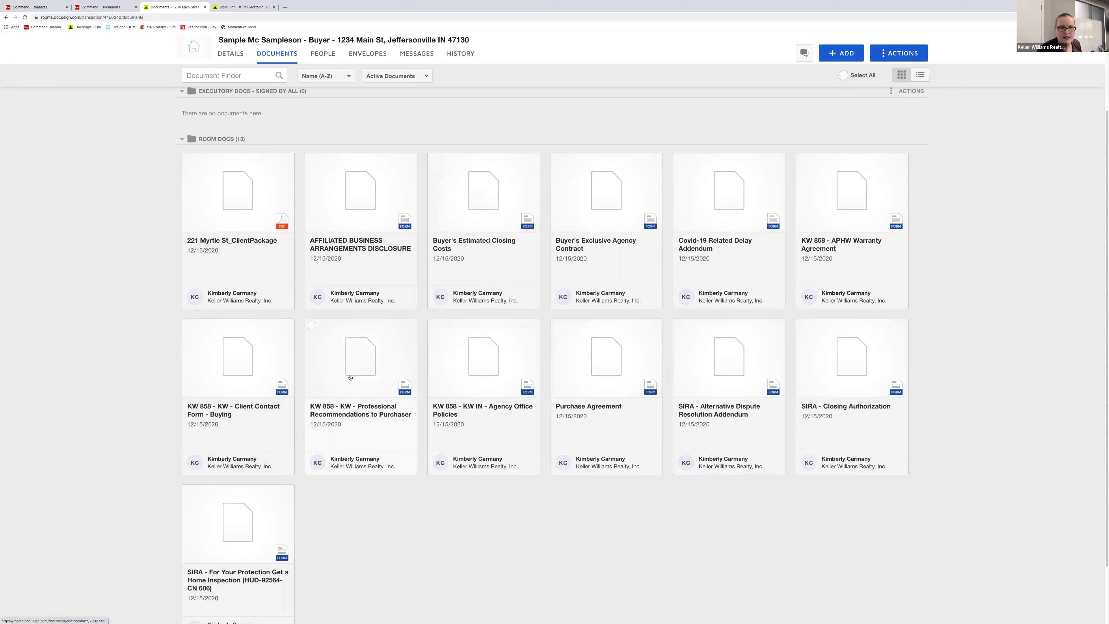
- Save and close the Professional Recommendations to Purchaser and Affiliated Business Arrangements Disclosure forms
{"action": "left_click", "coordinate": [368, 384]}
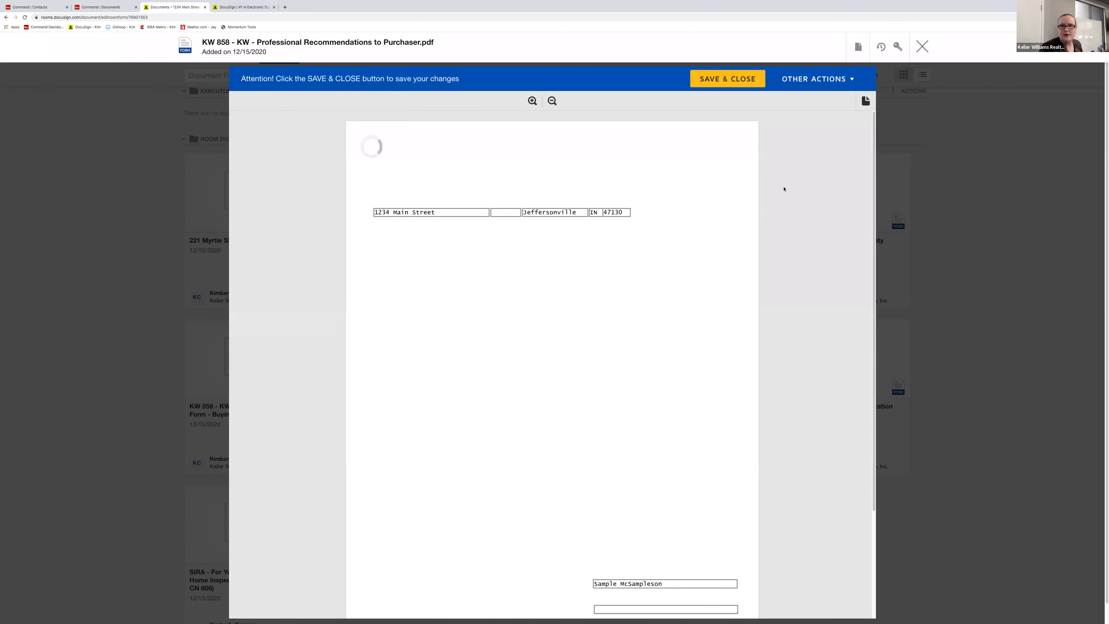
{"action": "left_click", "coordinate": [713, 84]}
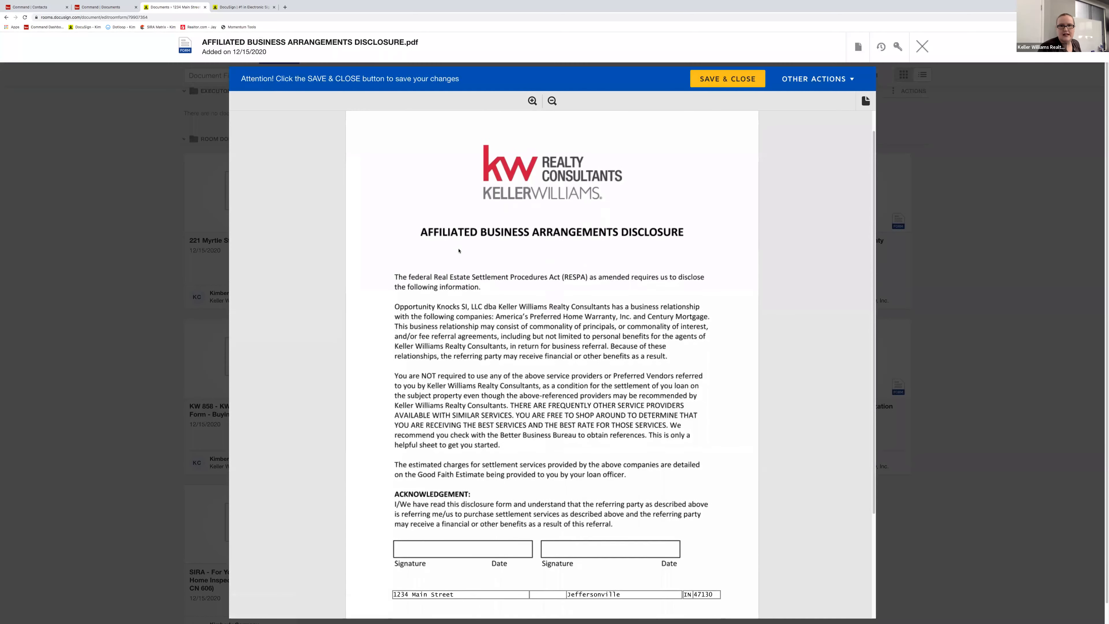
{"action": "scroll", "coordinate": [456, 250], "scroll_direction": "down", "scroll_amount": 3}
{"action": "scroll", "coordinate": [459, 251], "scroll_direction": "up", "scroll_amount": 3}
{"action": "scroll", "coordinate": [456, 248], "scroll_direction": "down", "scroll_amount": 3}
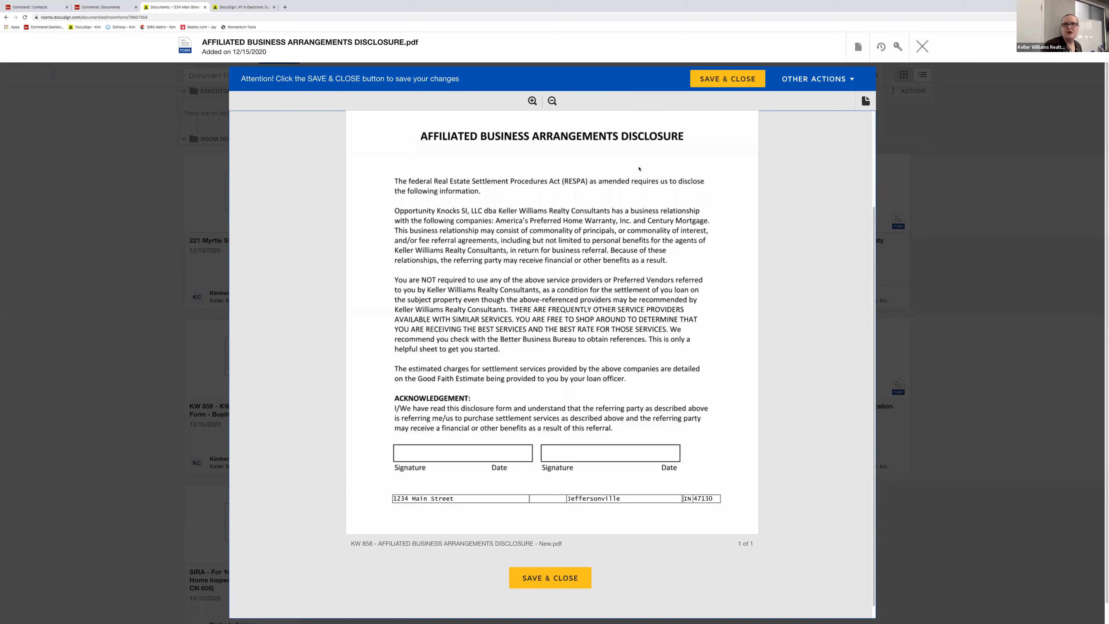
{"action": "left_click", "coordinate": [732, 86]}
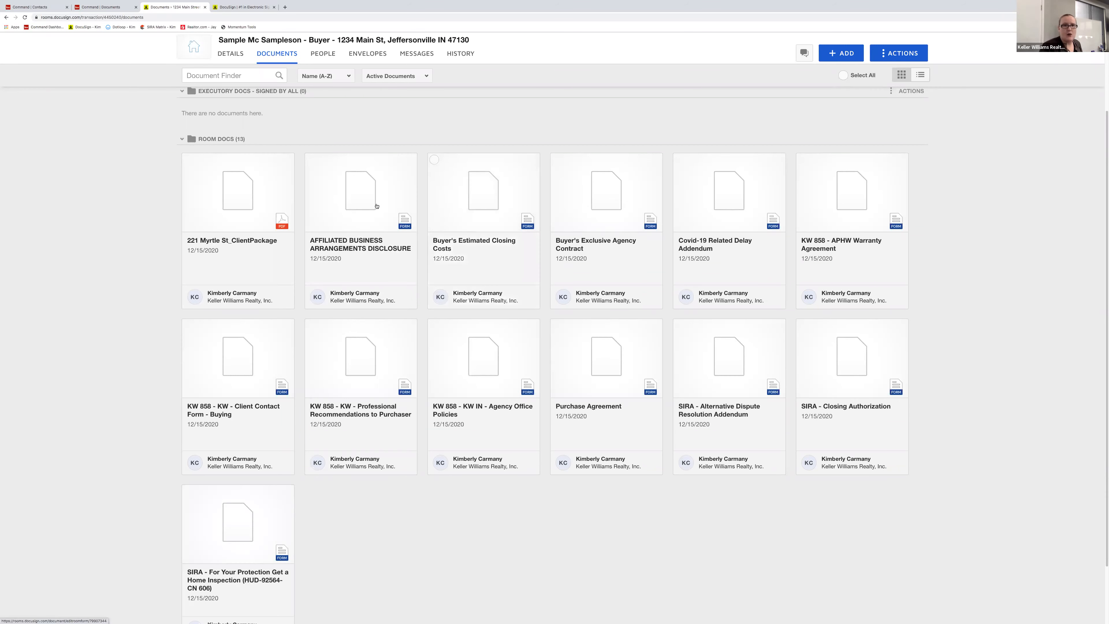
{"action": "left_click", "coordinate": [189, 160]}
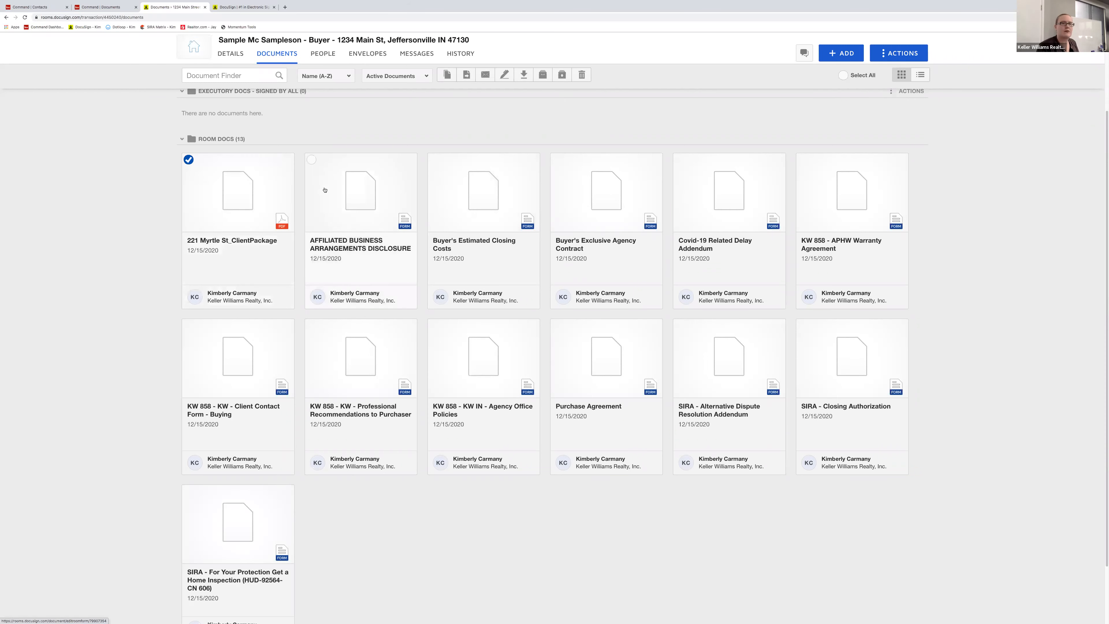
{"action": "left_click", "coordinate": [188, 161]}
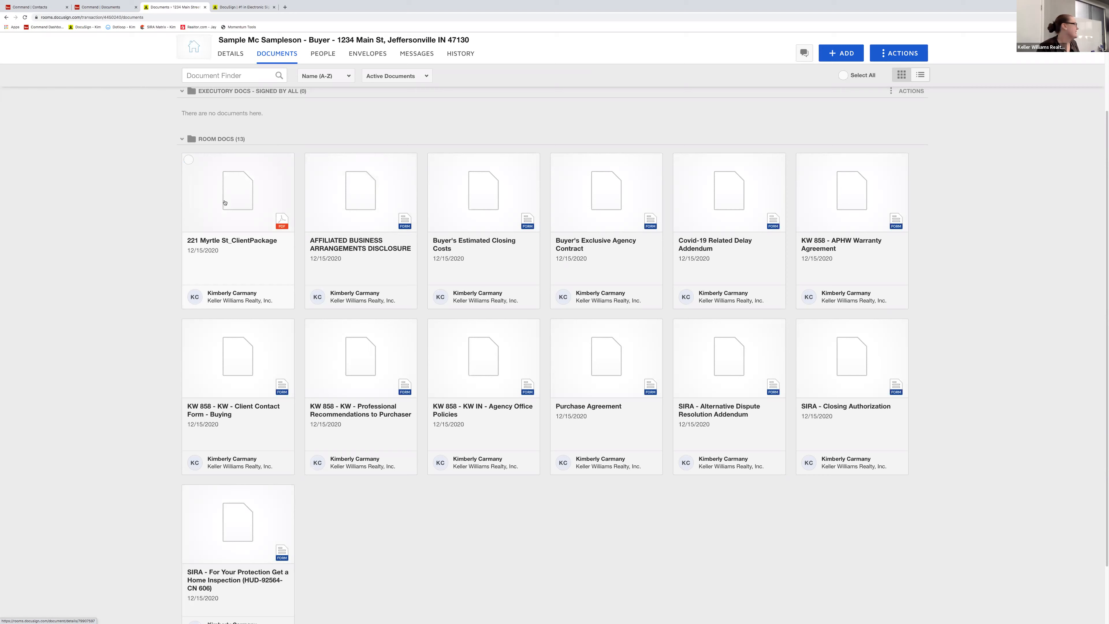
{"action": "left_click", "coordinate": [189, 159]}
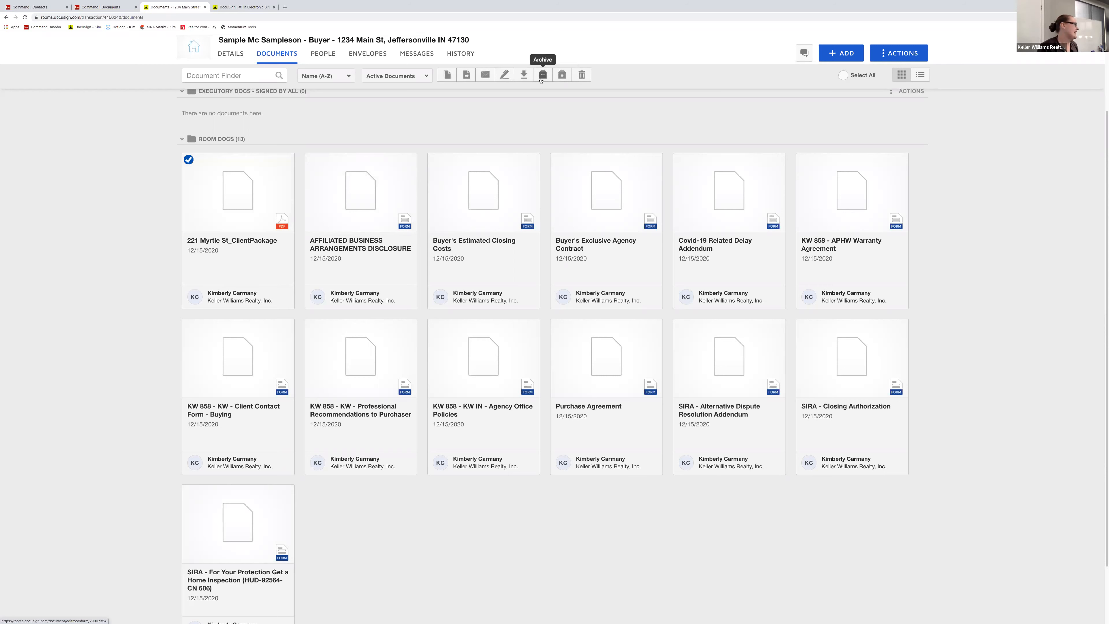
{"action": "left_click", "coordinate": [582, 75]}
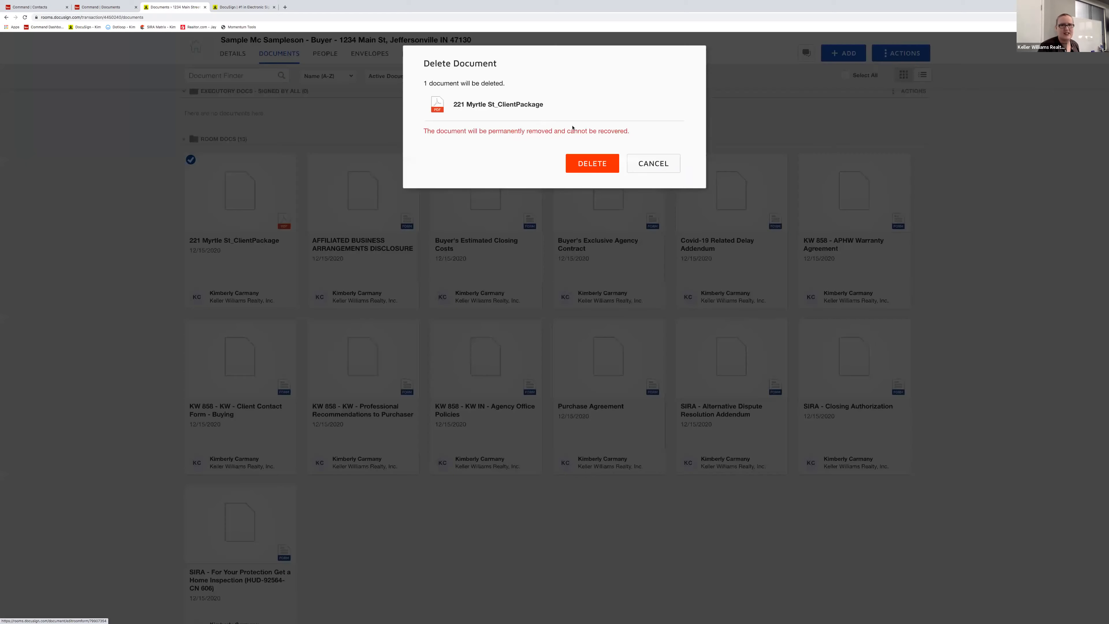
{"action": "left_click", "coordinate": [592, 165]}
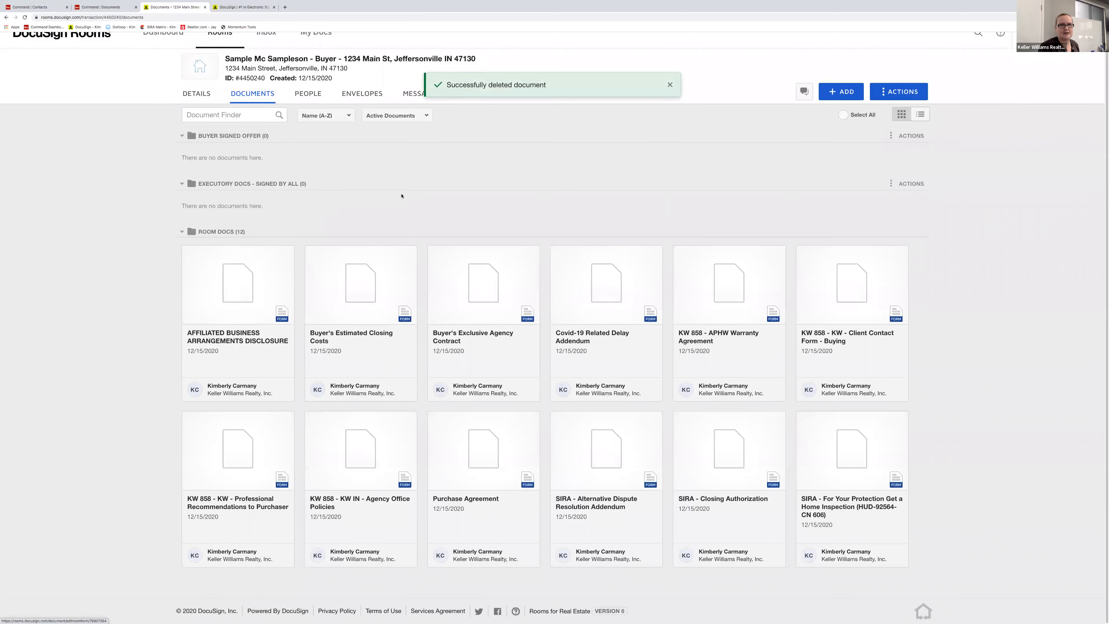
{"action": "left_click", "coordinate": [188, 253]}
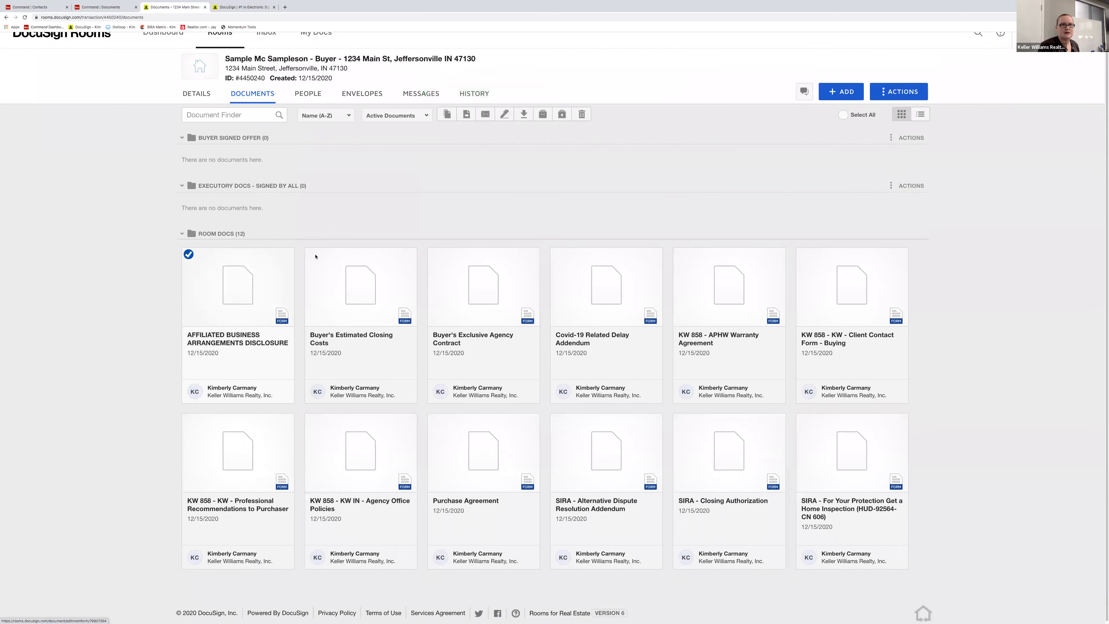
- Select the Buyer's Estimated Closing Costs, Buyer's Exclusive Agency Contract and Covid-19 Related Delay Addendum cards
{"action": "right_click", "coordinate": [254, 278]}
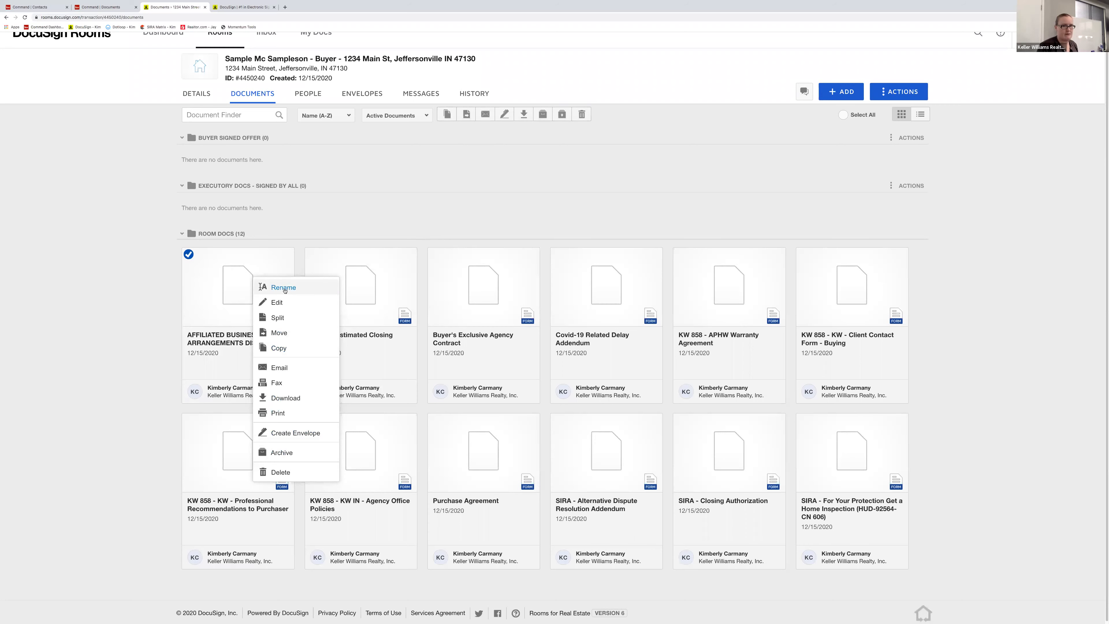
{"action": "left_click", "coordinate": [431, 210]}
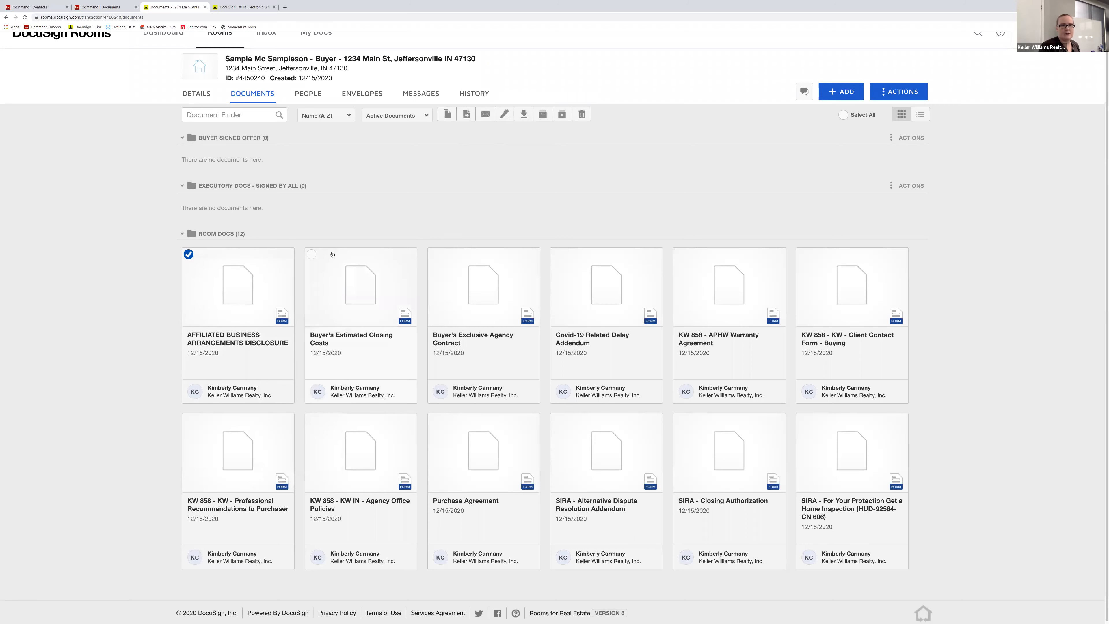
{"action": "left_click", "coordinate": [310, 256]}
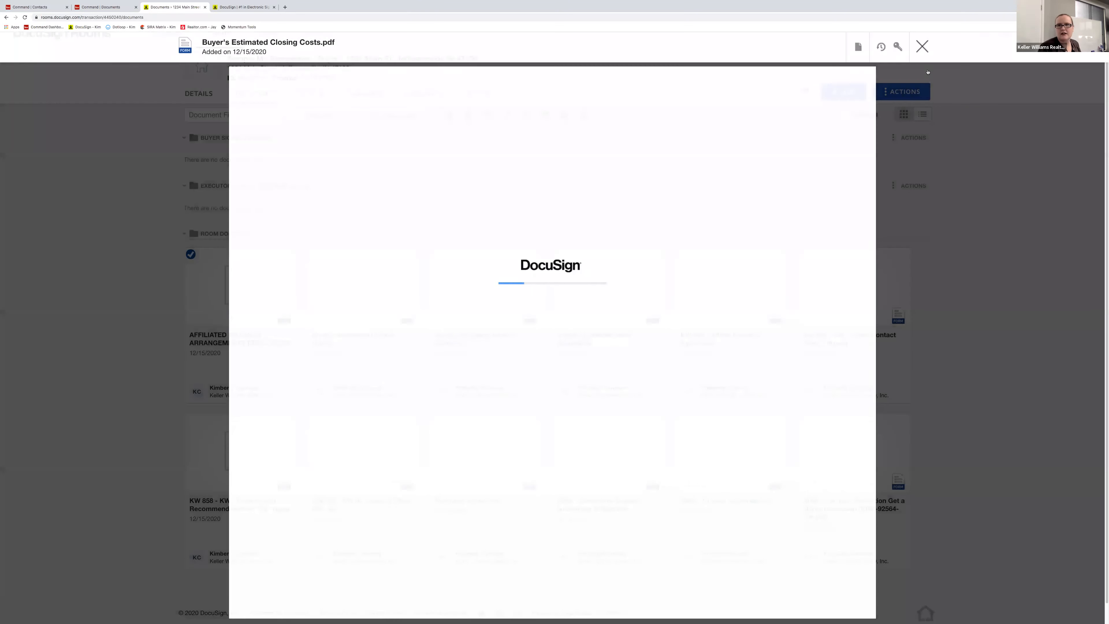
{"action": "left_click", "coordinate": [922, 46]}
{"action": "left_click", "coordinate": [310, 254]}
{"action": "left_click", "coordinate": [434, 254]}
{"action": "left_click", "coordinate": [557, 254]}
- Select the APHW Warranty Agreement, Client Contact Form, Professional Recommendations, Agency Office Policies and Purchase Agreement
{"action": "left_click", "coordinate": [680, 254]}
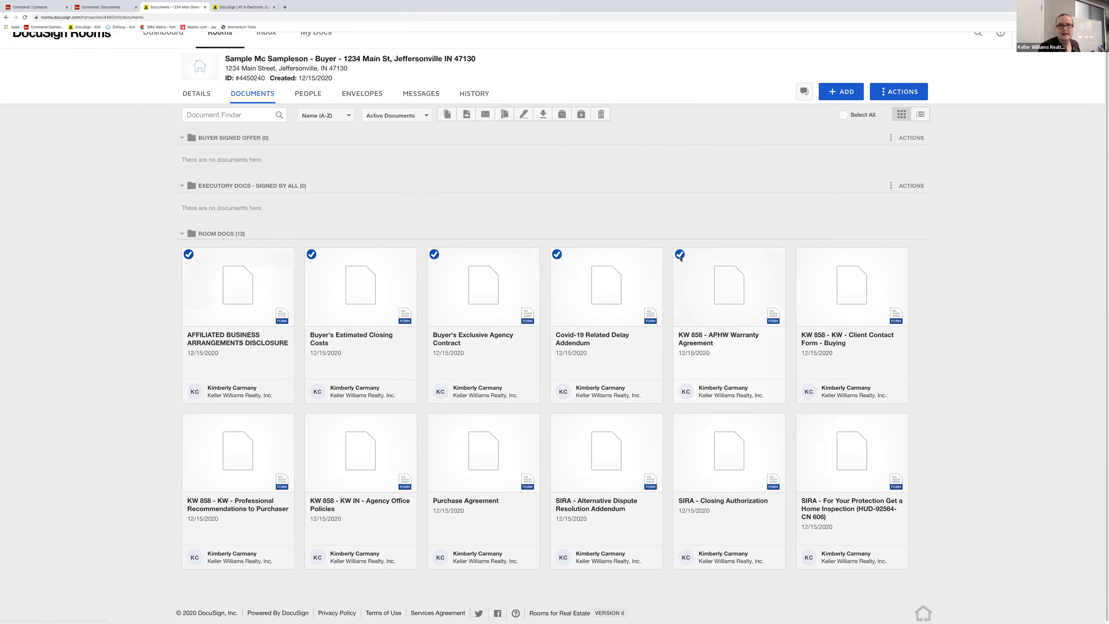
{"action": "left_click", "coordinate": [803, 254]}
{"action": "left_click", "coordinate": [189, 420]}
{"action": "left_click", "coordinate": [311, 420]}
{"action": "left_click", "coordinate": [435, 421]}
- Select the three SIRA documents and create an envelope from all twelve selected documents
{"action": "left_click", "coordinate": [562, 423]}
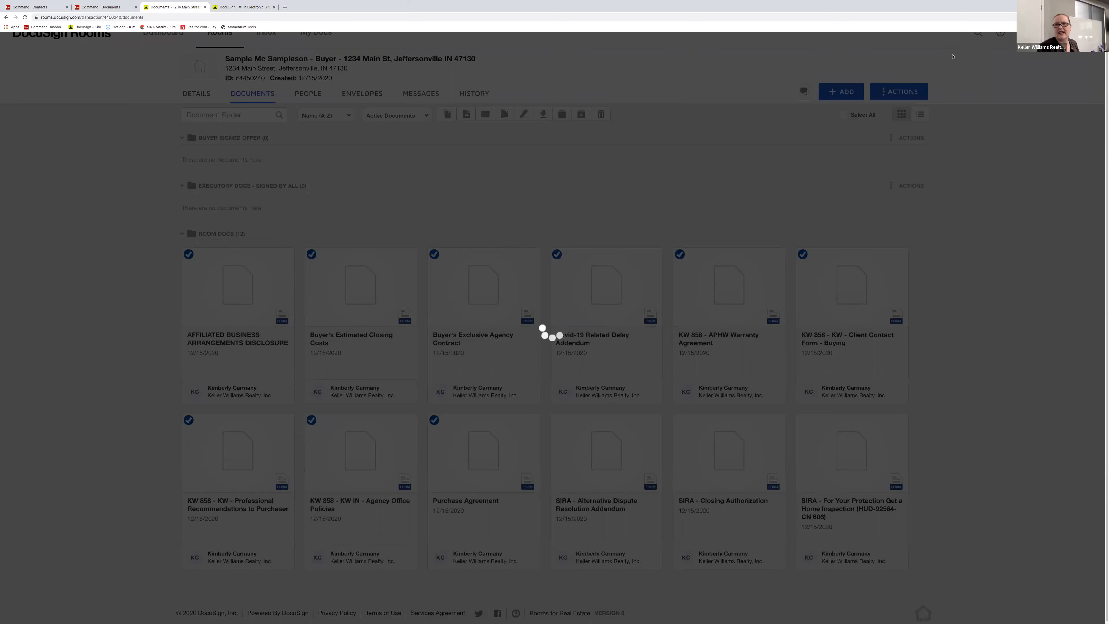
{"action": "left_click", "coordinate": [922, 47]}
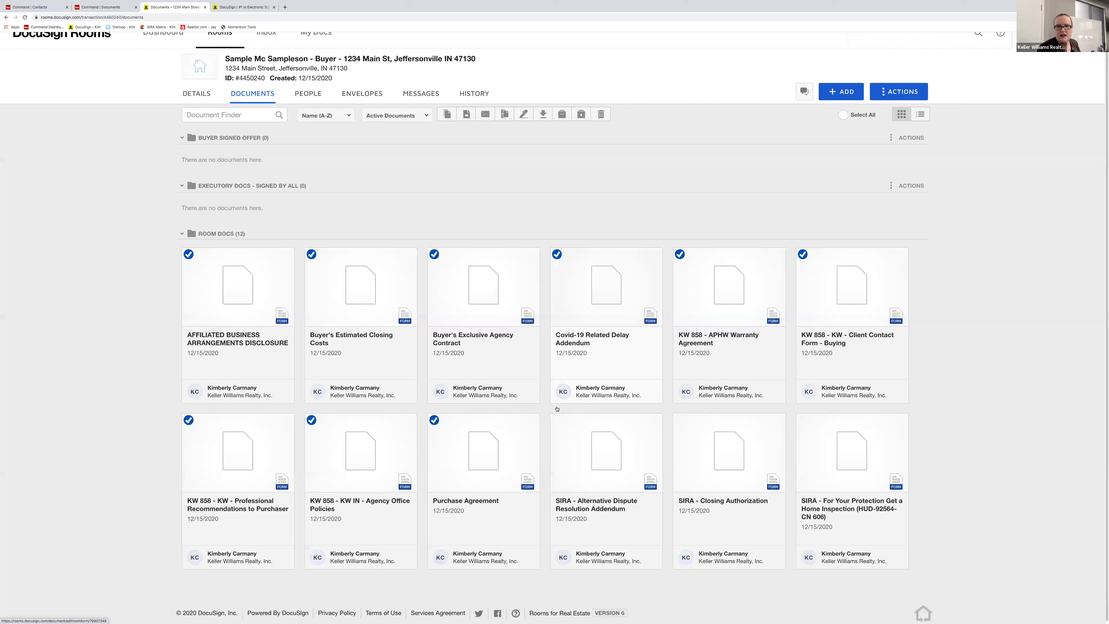
{"action": "left_click", "coordinate": [680, 420]}
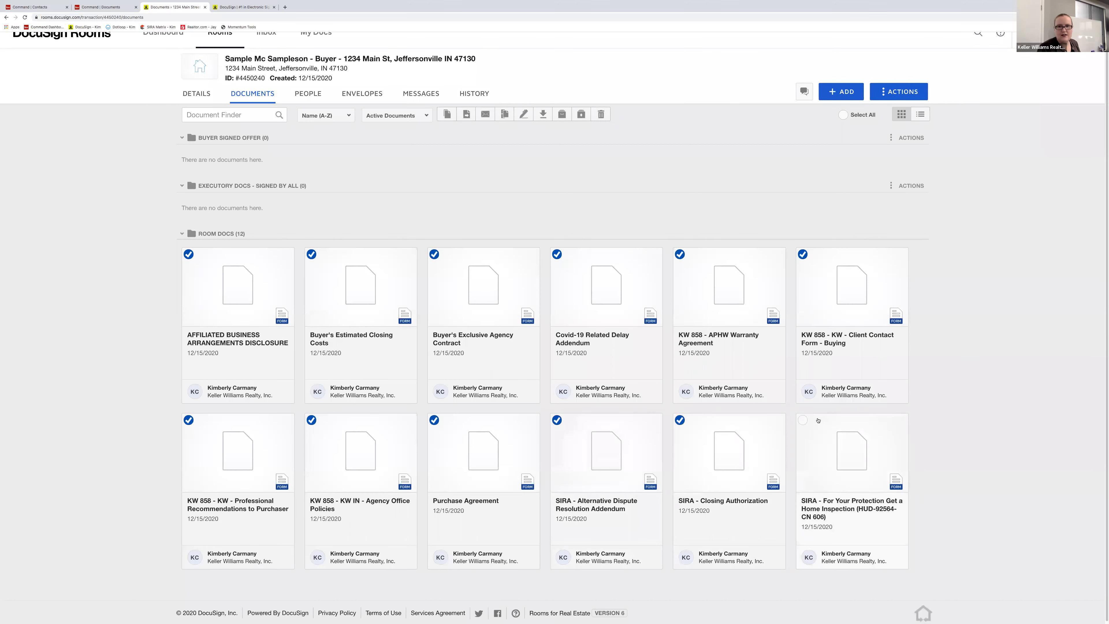
{"action": "left_click", "coordinate": [803, 419]}
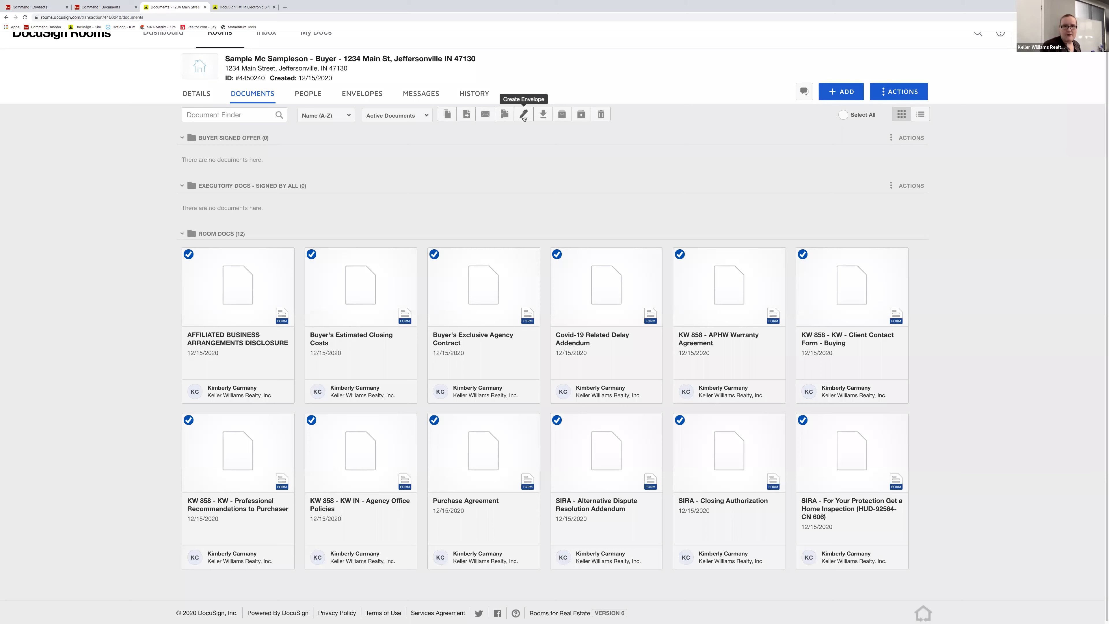
{"action": "left_click", "coordinate": [524, 115]}
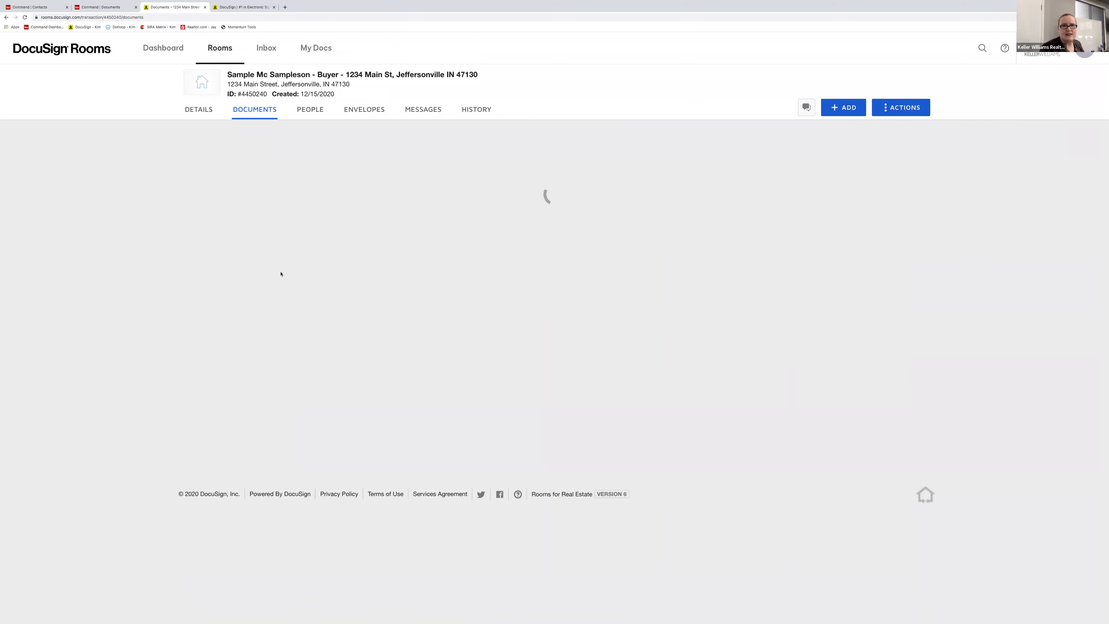
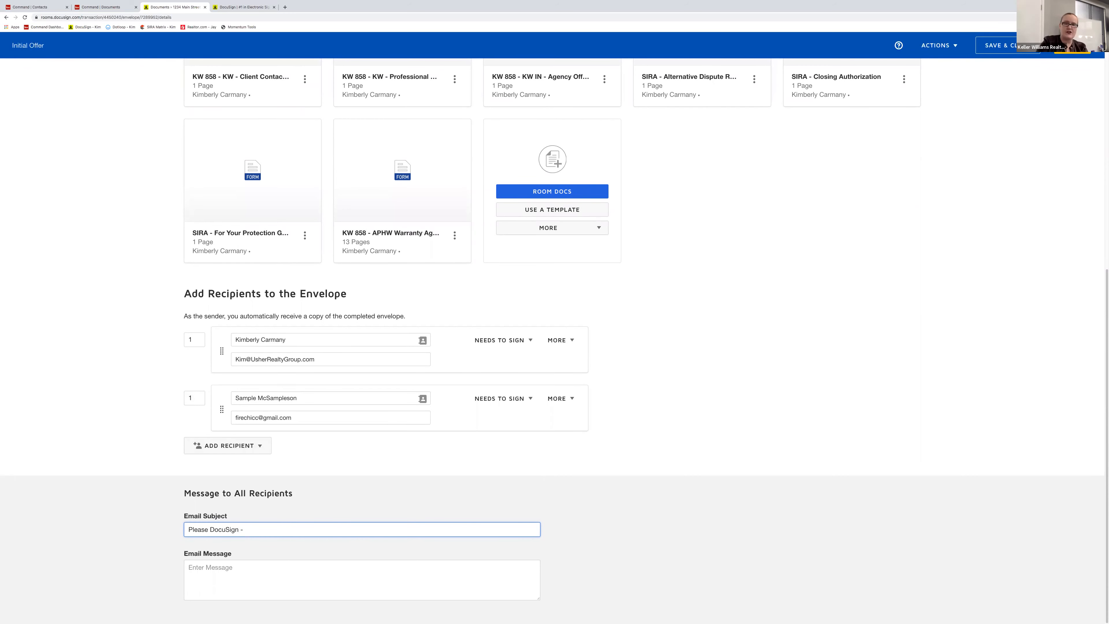
- Complete the subject as 'Please DocuSign - Offer on 1234 Main Street' and write the message 'Attached!'
{"action": "type", "text": "Offer on 1234 Main Street"}
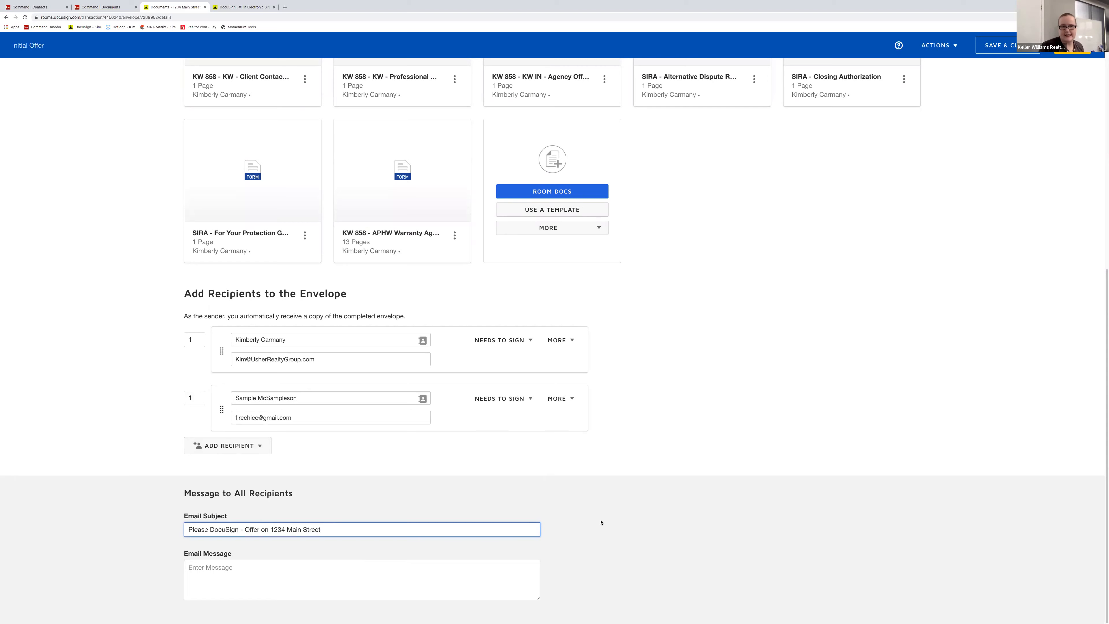
{"action": "left_click", "coordinate": [432, 559]}
{"action": "left_click", "coordinate": [408, 566]}
{"action": "type", "text": "Attached!"}
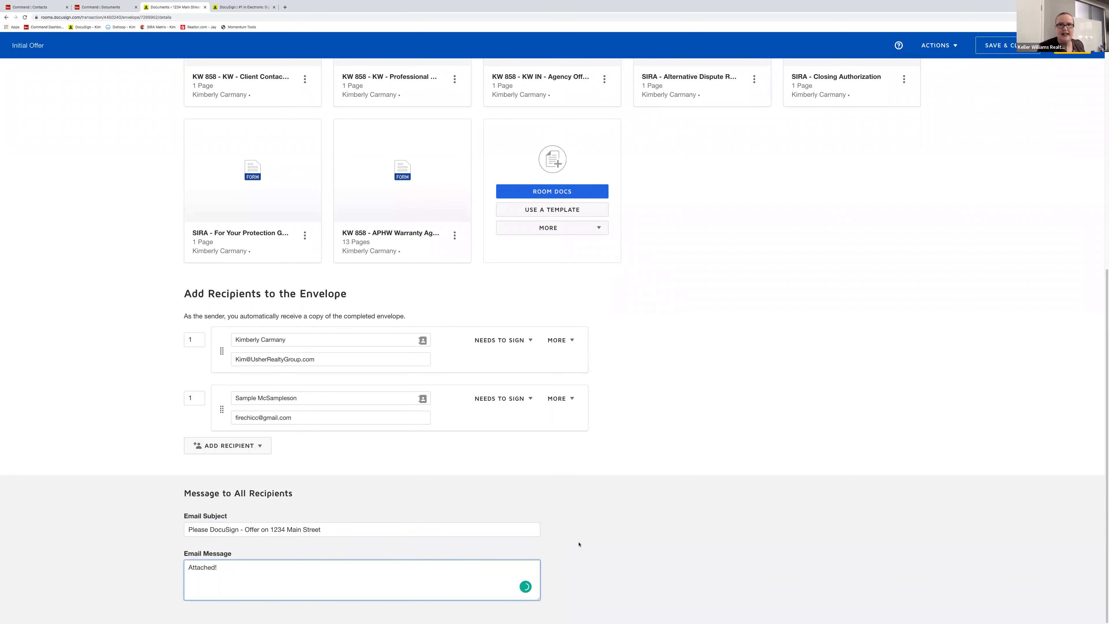
{"action": "scroll", "coordinate": [646, 525], "scroll_direction": "up", "scroll_amount": 10}
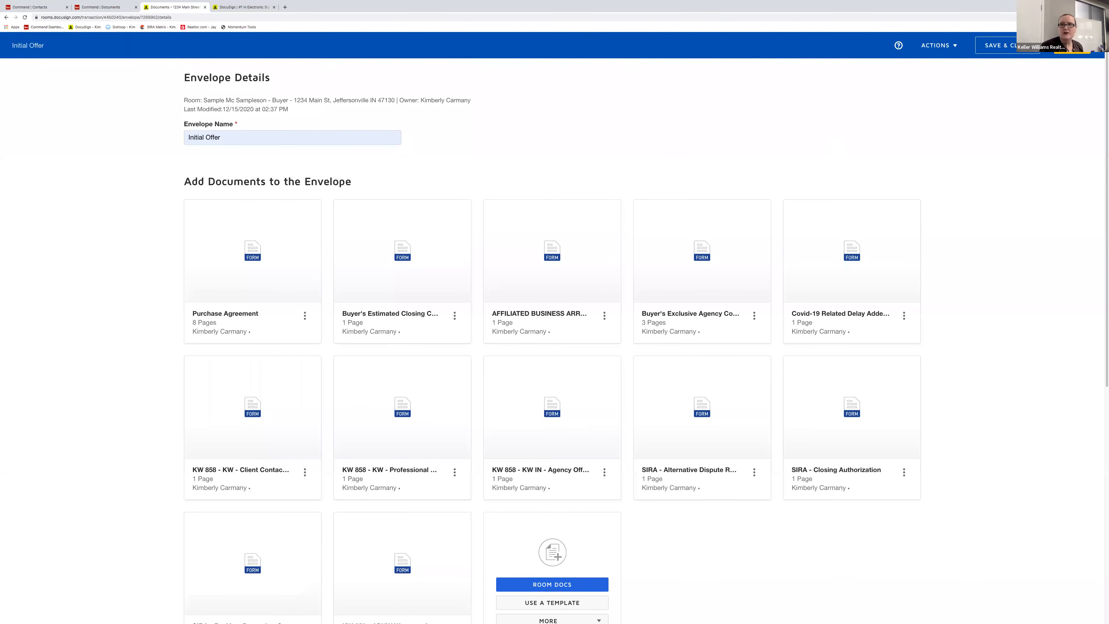
- Save and close the Initial Offer draft, reopen it, and continue to field placement
{"action": "left_click", "coordinate": [996, 49]}
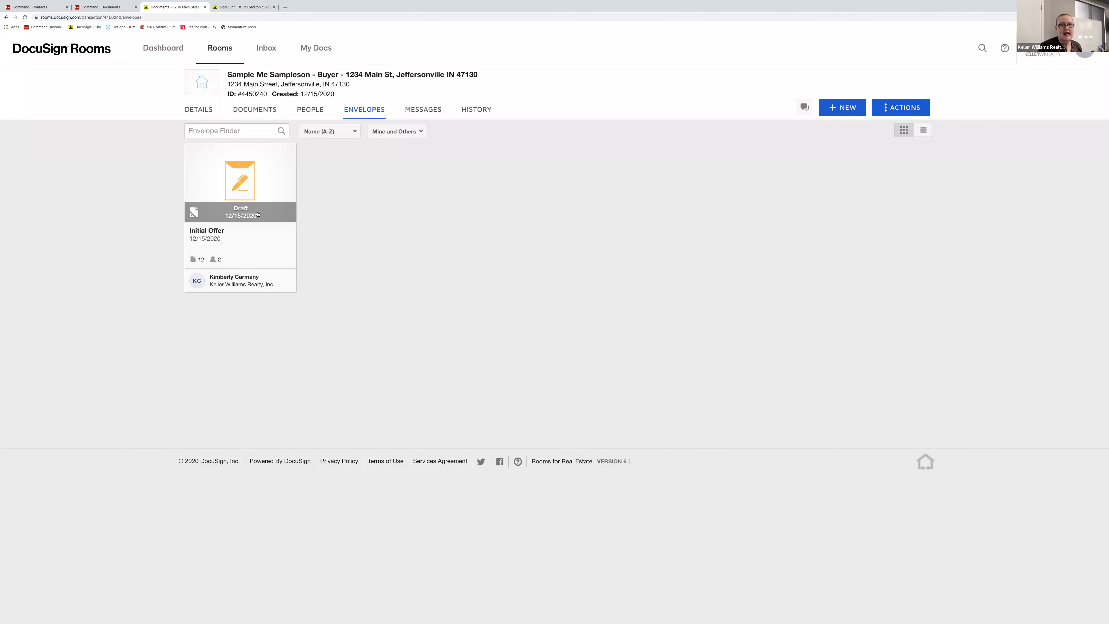
{"action": "left_click", "coordinate": [246, 217]}
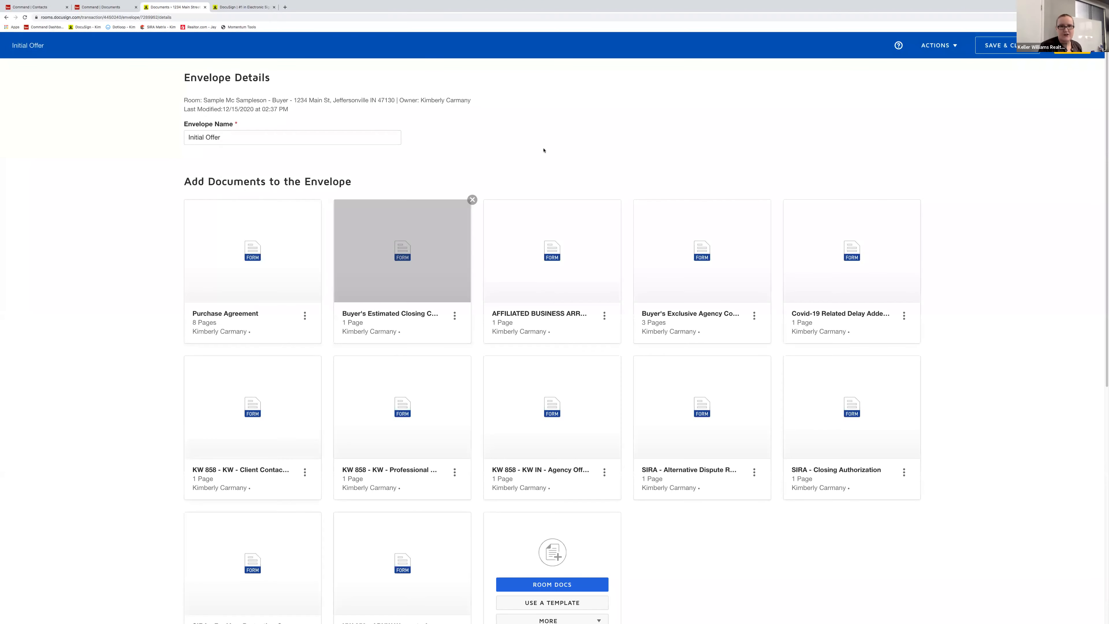
{"action": "left_click", "coordinate": [686, 19]}
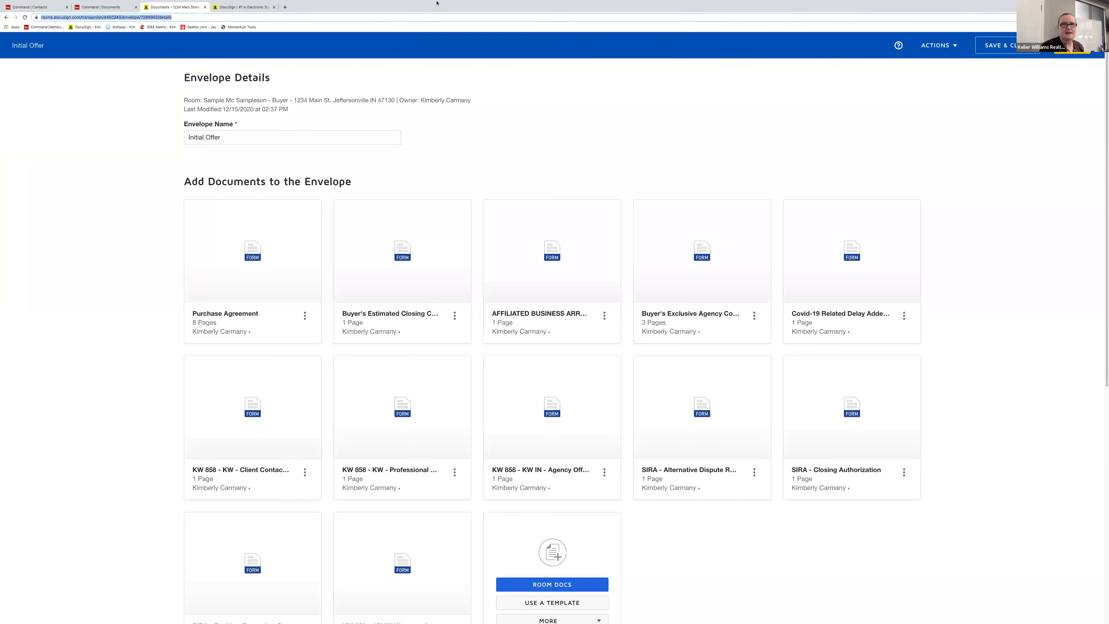
{"action": "mouse_move", "coordinate": [8, 6]}
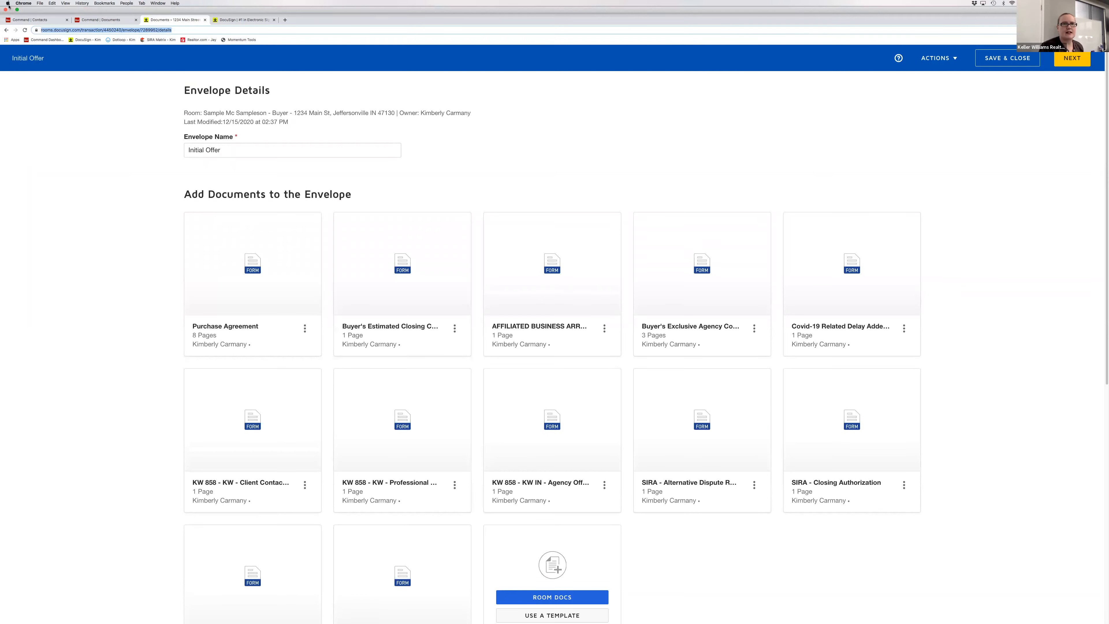
{"action": "key", "text": "ctrl+super+f"}
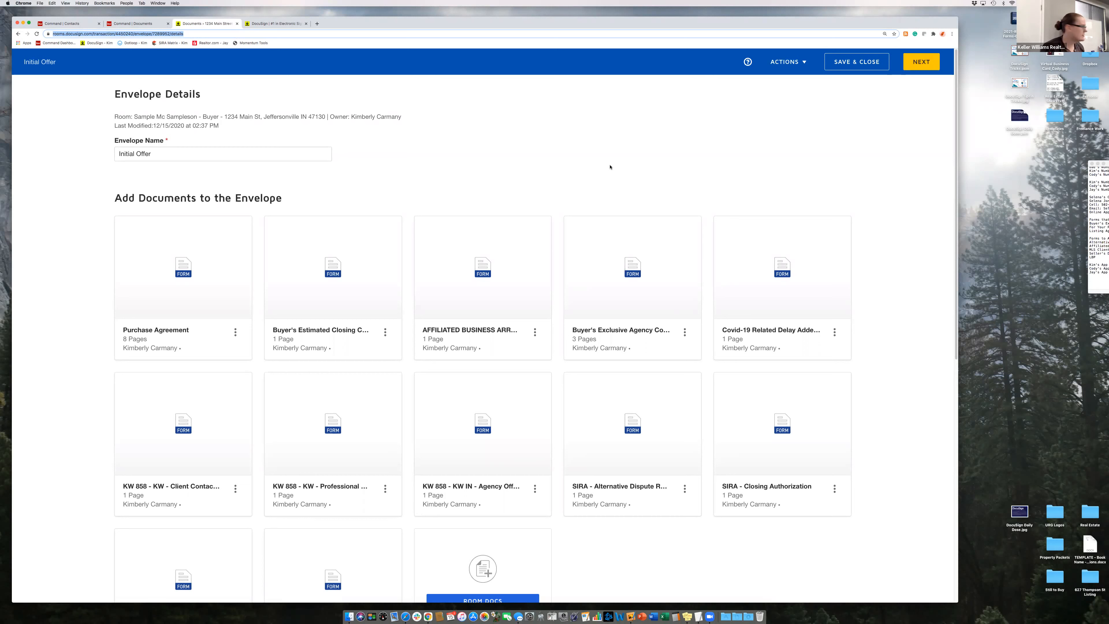
{"action": "left_click", "coordinate": [591, 152]}
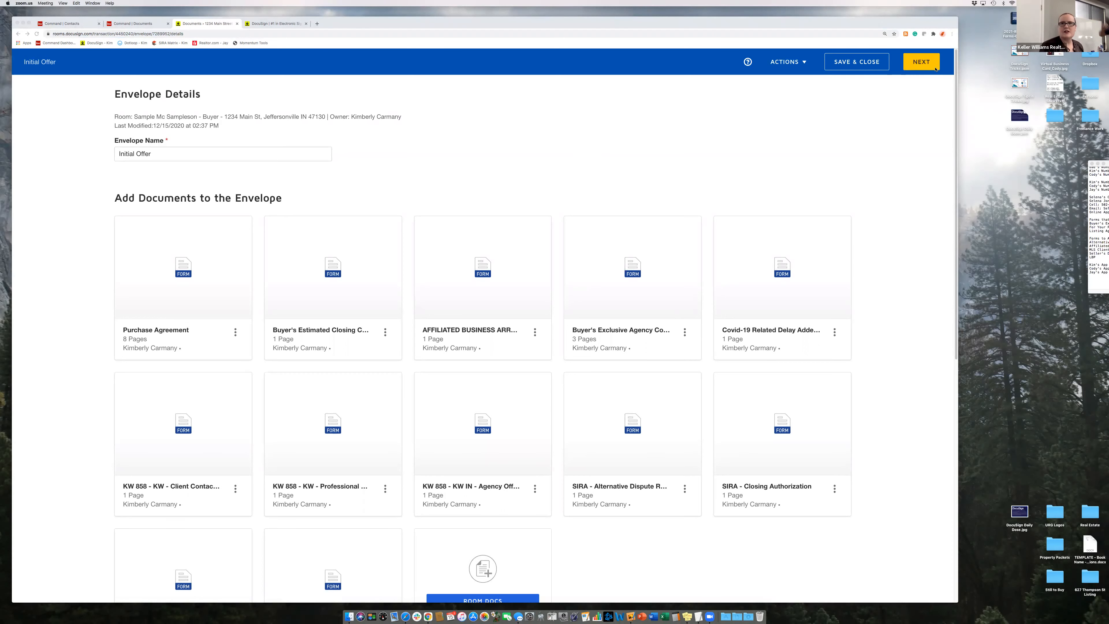
{"action": "left_click", "coordinate": [915, 64]}
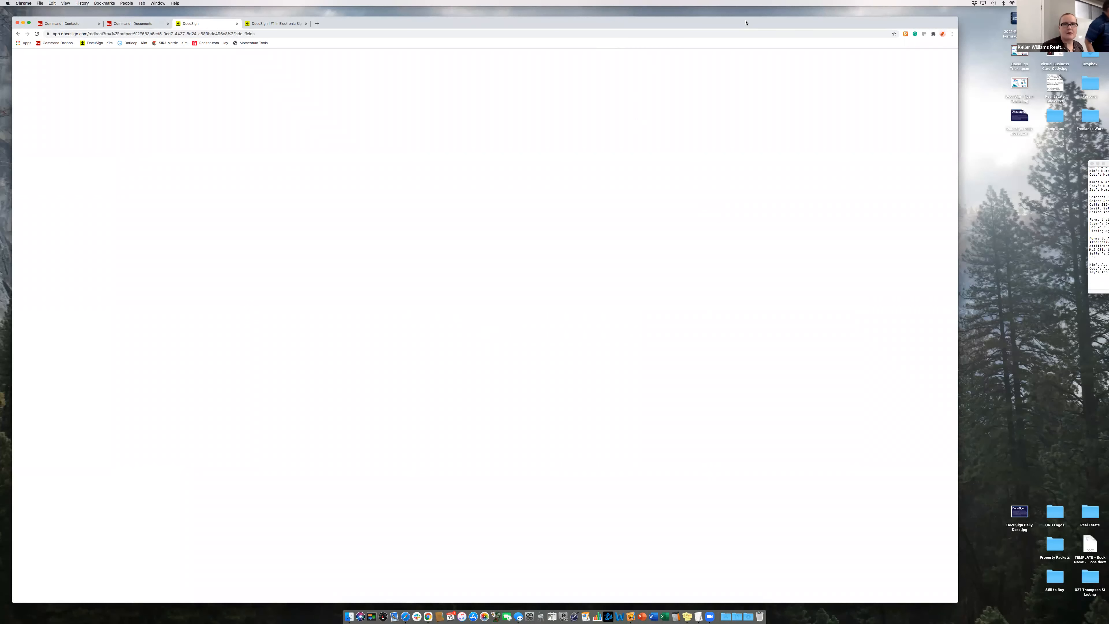
{"action": "left_click_drag", "start_coordinate": [746, 23], "coordinate": [762, 22]}
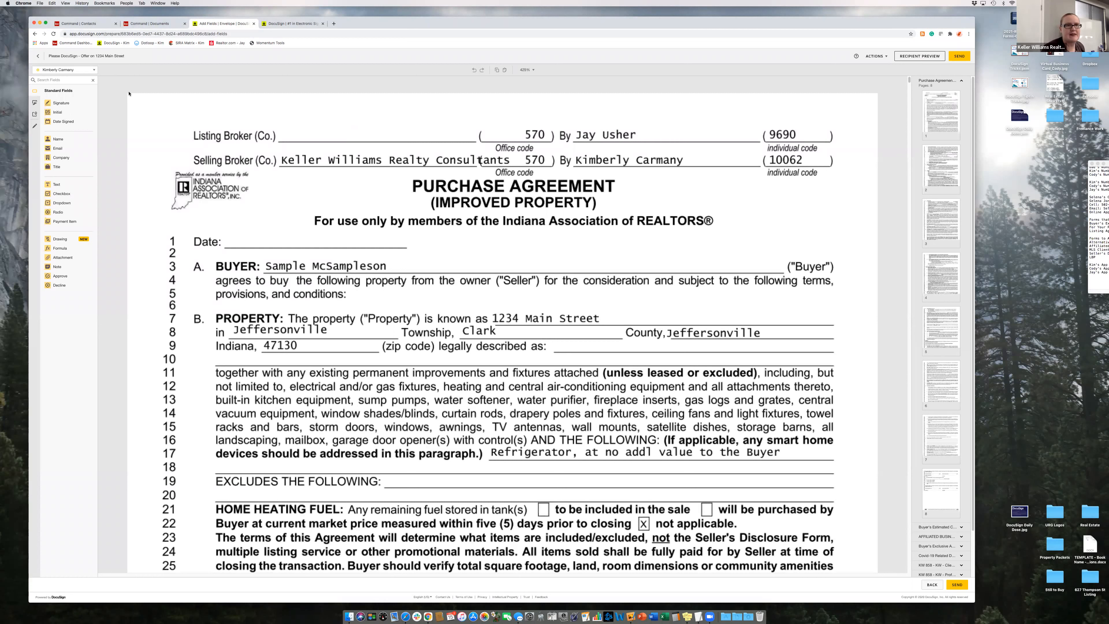
{"action": "left_click", "coordinate": [93, 71]}
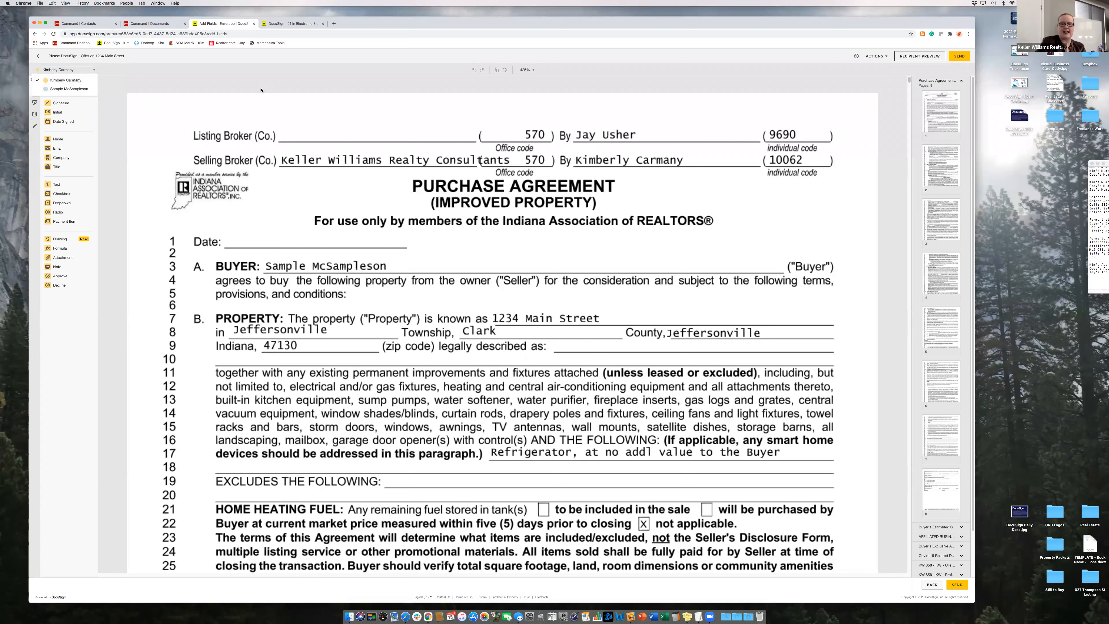
{"action": "key", "text": "super+equal"}
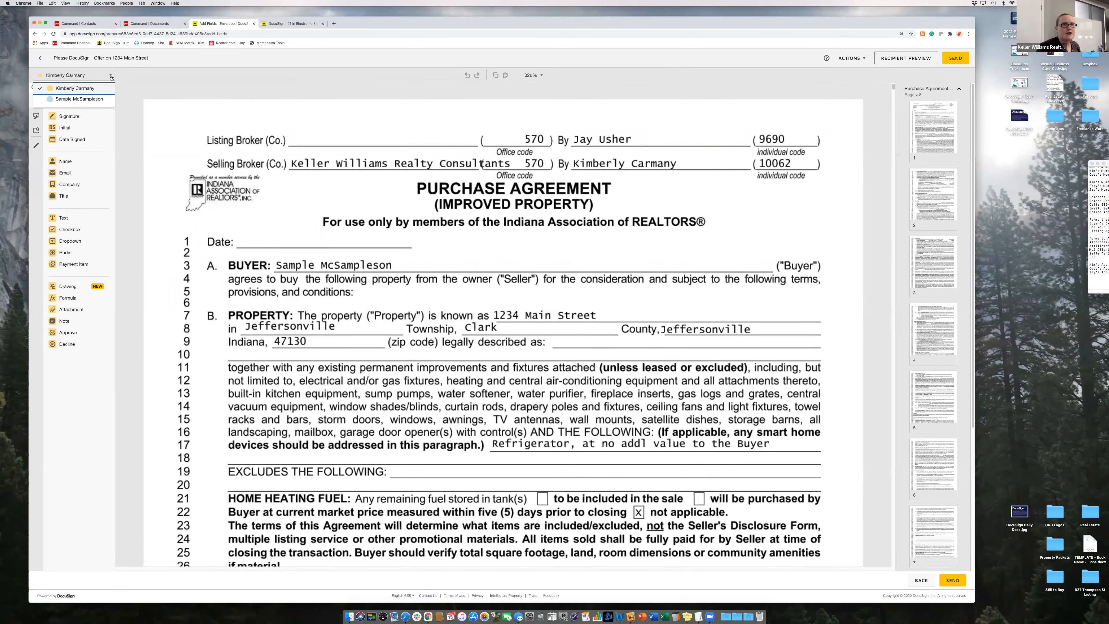
{"action": "left_click", "coordinate": [96, 75]}
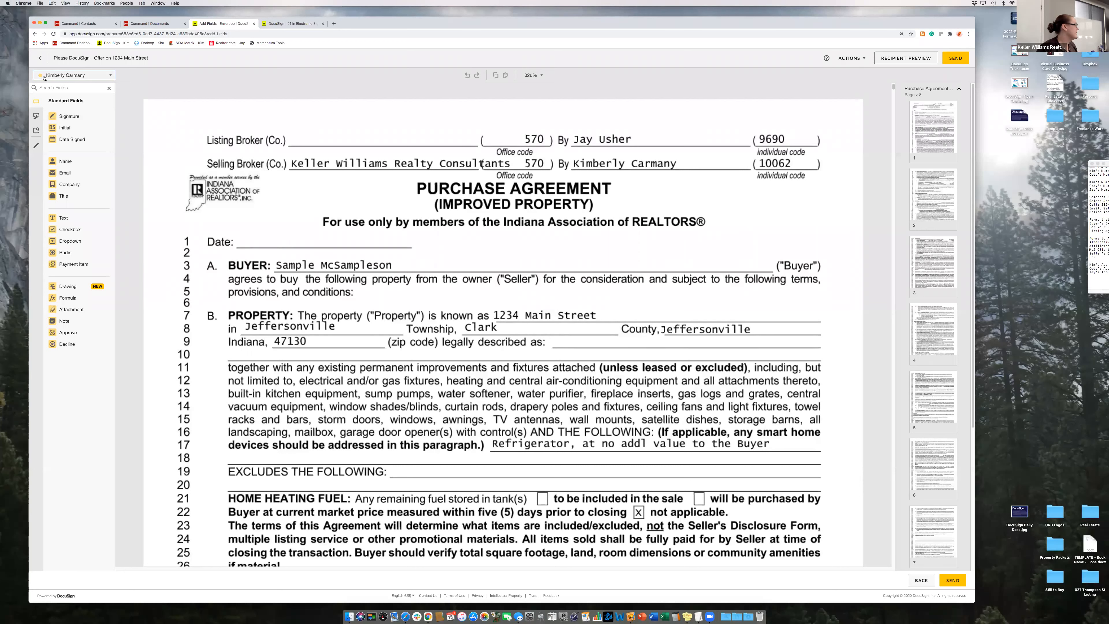
{"action": "left_click", "coordinate": [85, 77]}
{"action": "left_click", "coordinate": [86, 101]}
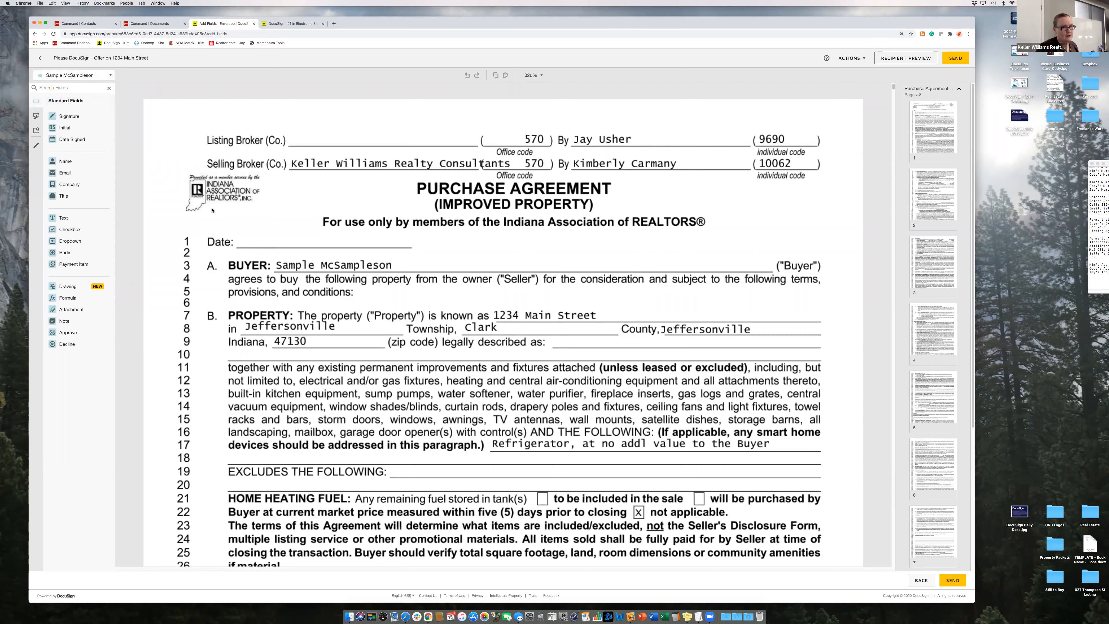
{"action": "left_click", "coordinate": [86, 76]}
{"action": "left_click", "coordinate": [75, 87]}
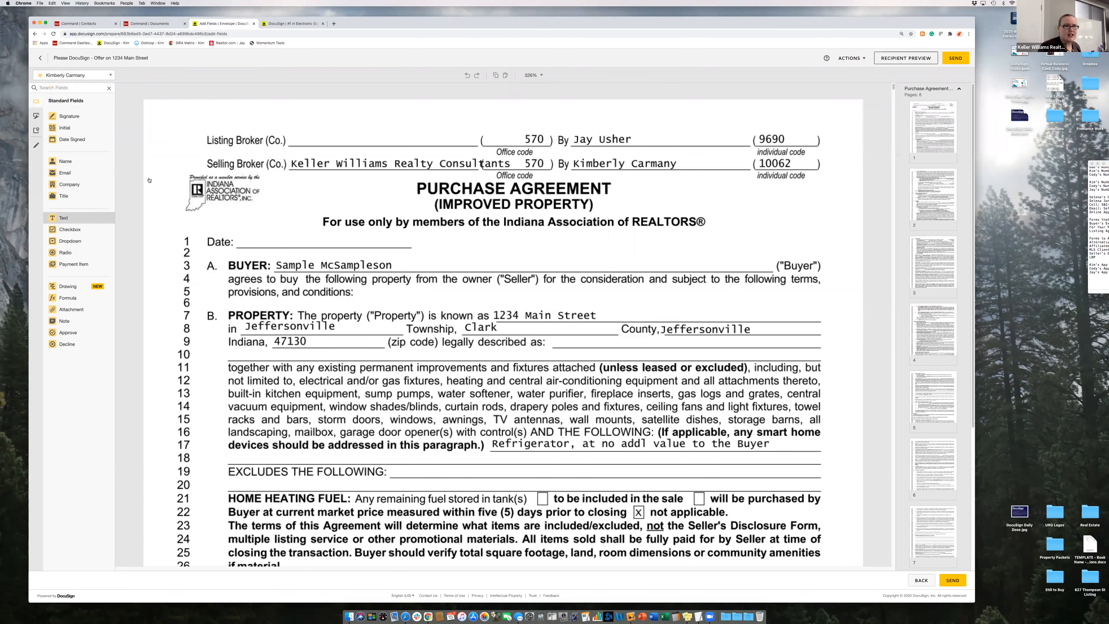
{"action": "left_click", "coordinate": [289, 133]}
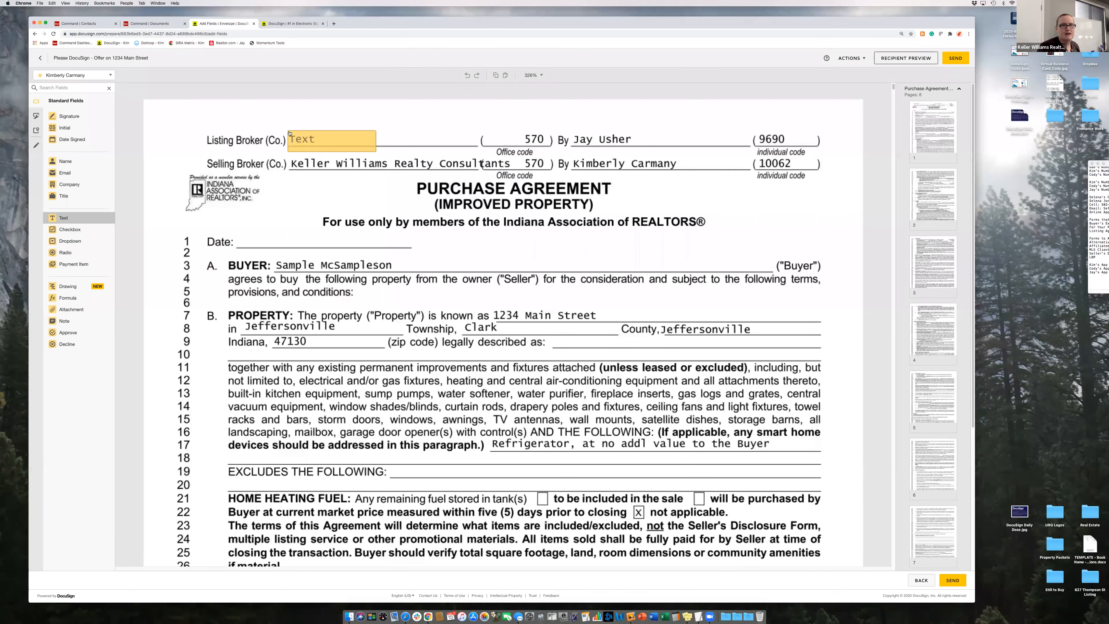
{"action": "left_click_drag", "start_coordinate": [377, 153], "coordinate": [477, 140]}
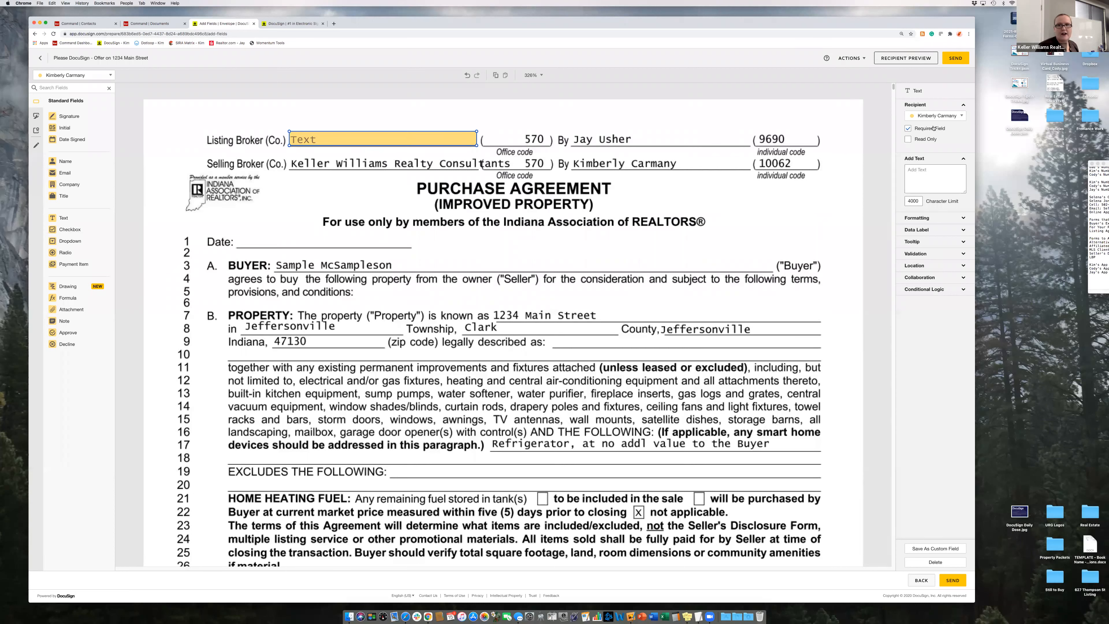
{"action": "left_click", "coordinate": [946, 120]}
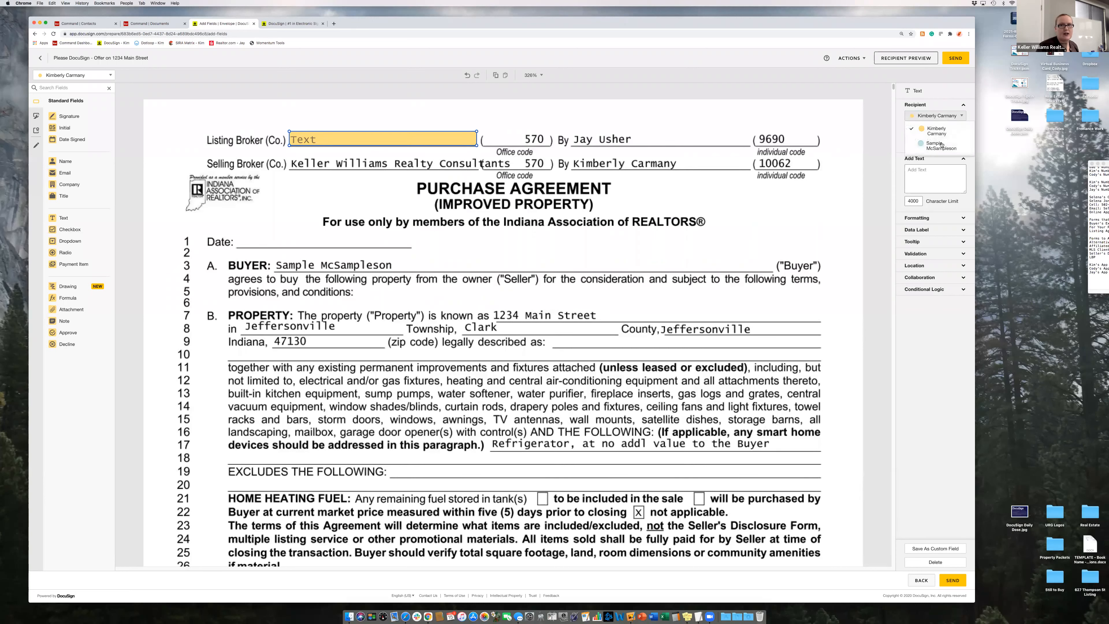
{"action": "left_click", "coordinate": [946, 120]}
{"action": "left_click", "coordinate": [945, 119]}
{"action": "left_click", "coordinate": [941, 115]}
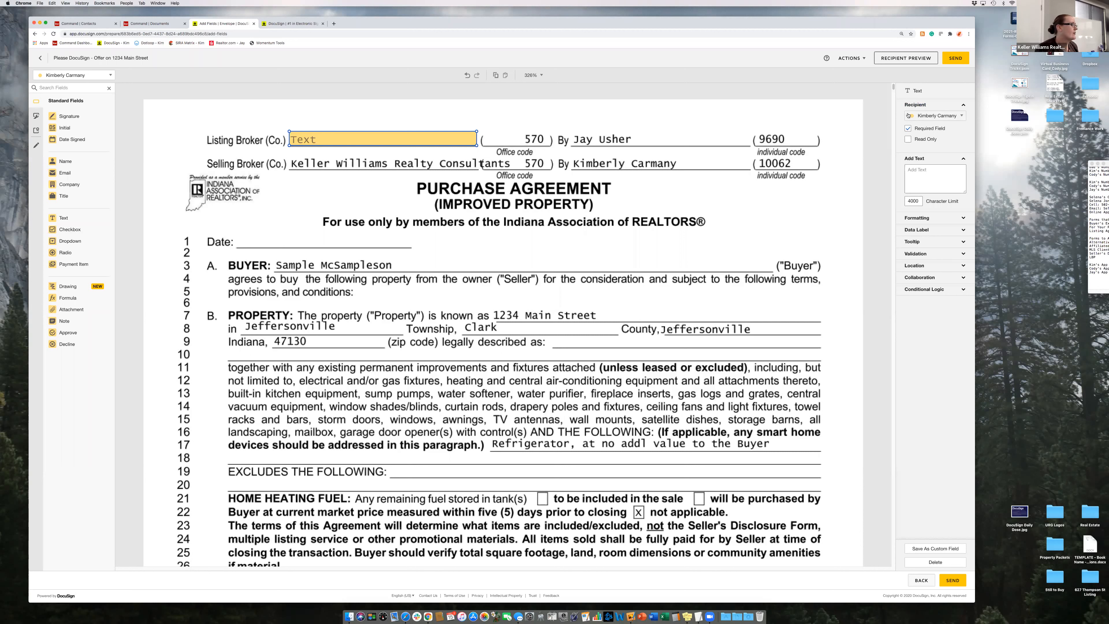
{"action": "left_click", "coordinate": [908, 129]}
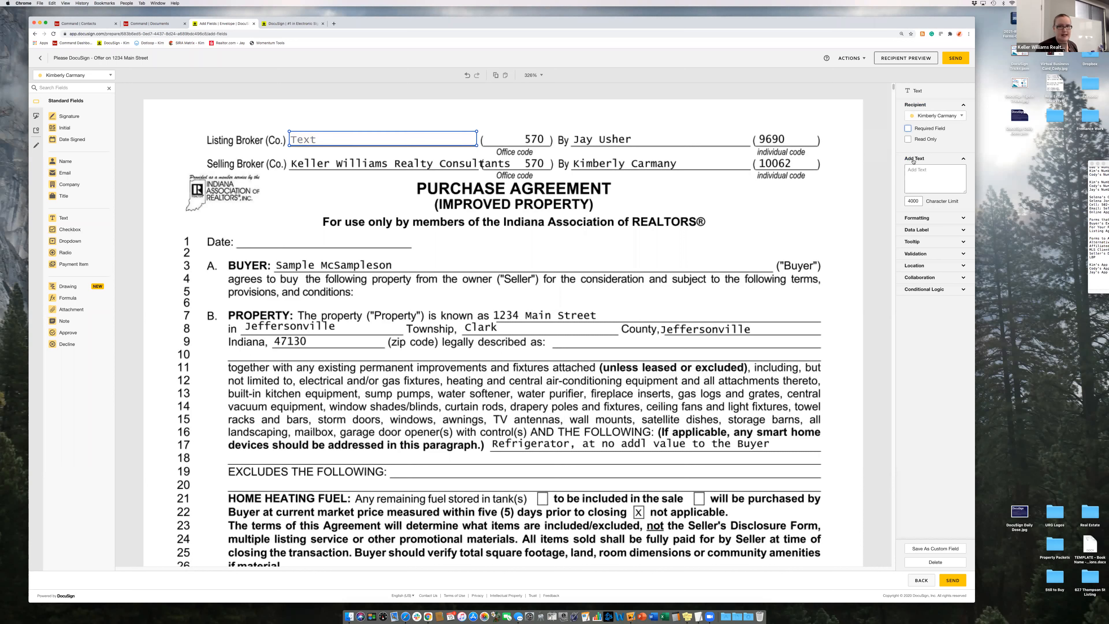
{"action": "left_click", "coordinate": [909, 128]}
- Prefill the field with 'Keller Williams Realty Consultants' at font size 7 and narrow it
{"action": "left_click", "coordinate": [926, 170]}
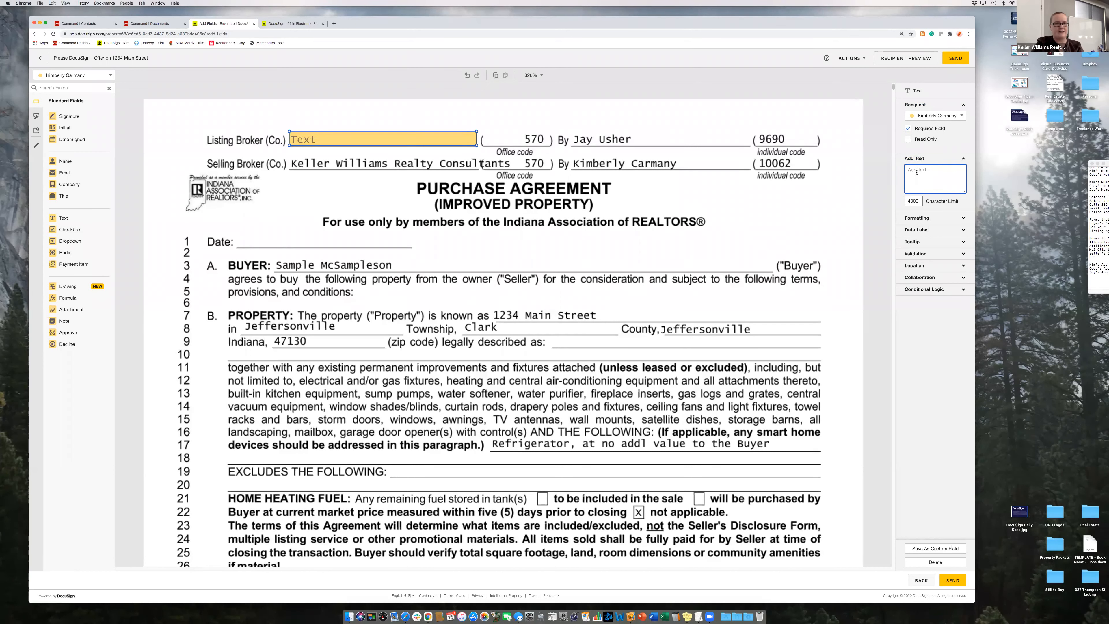
{"action": "type", "text": "K"}
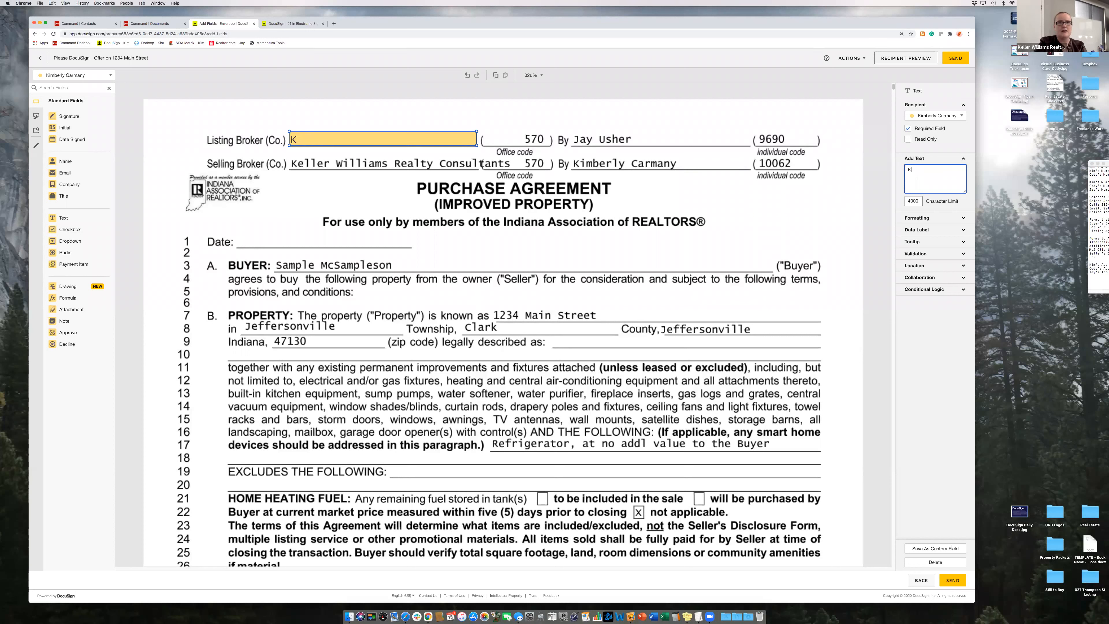
{"action": "type", "text": "eller Williams "}
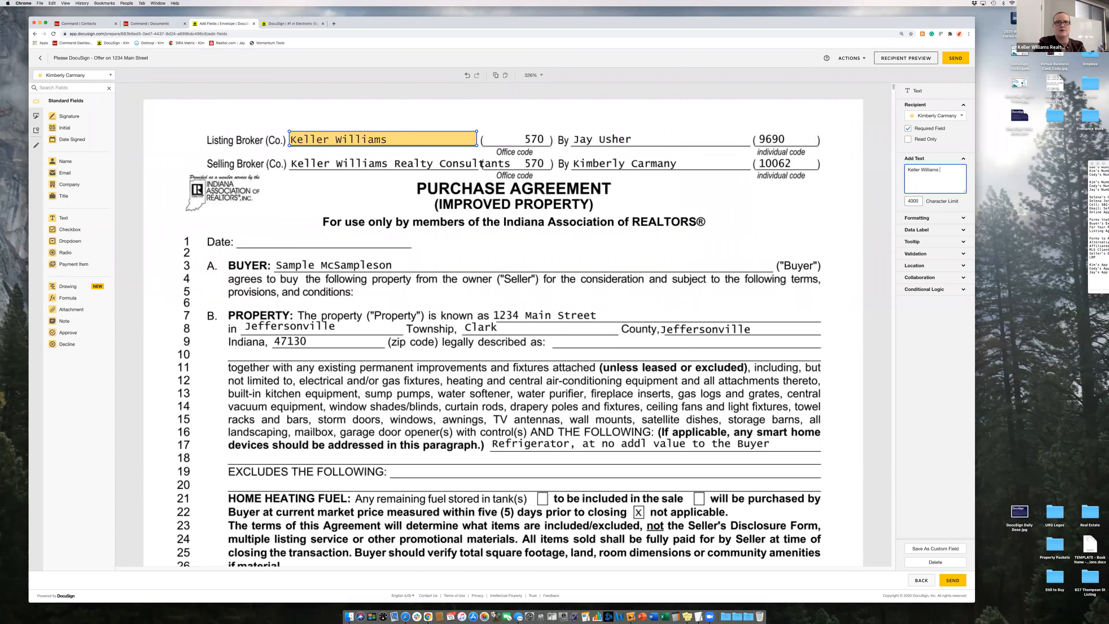
{"action": "type", "text": "Realty Constltants"}
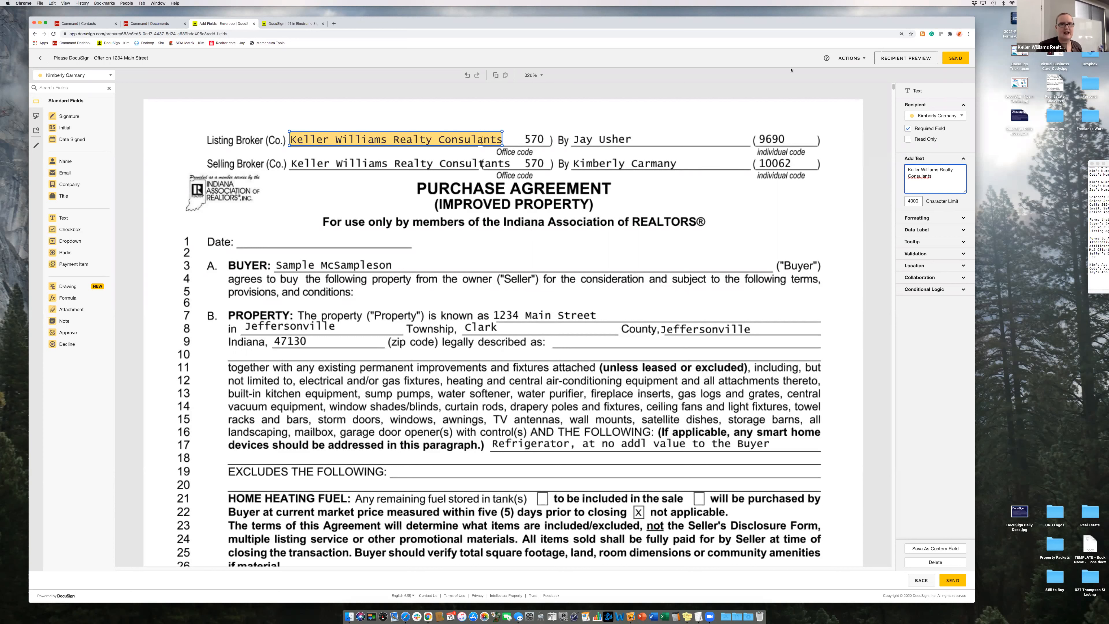
{"action": "left_click", "coordinate": [927, 221]}
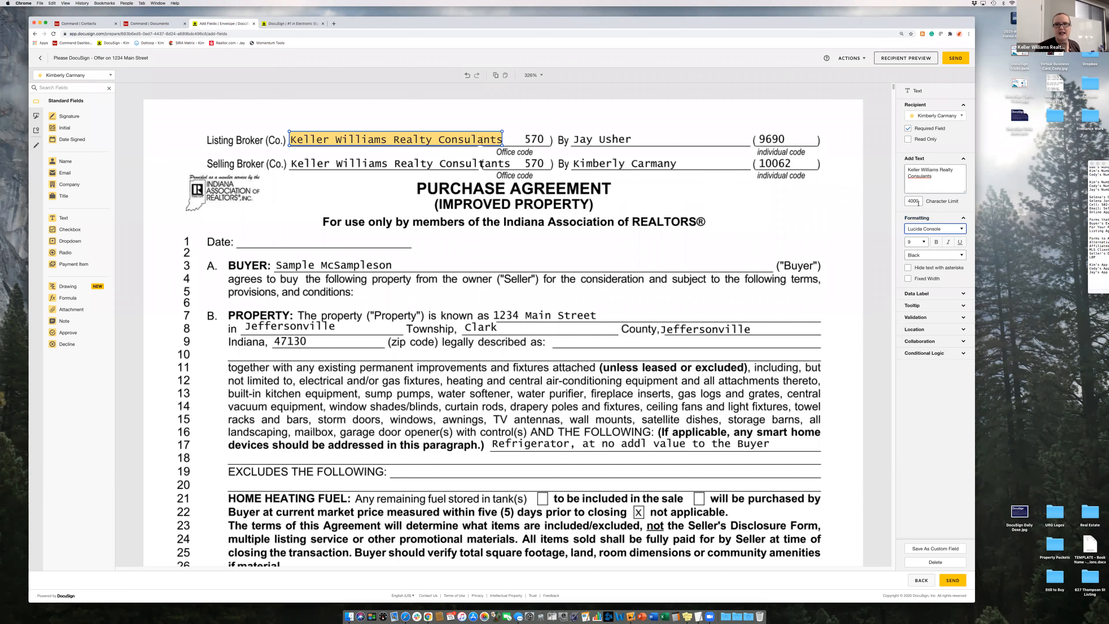
{"action": "left_click", "coordinate": [925, 242]}
{"action": "left_click", "coordinate": [919, 230]}
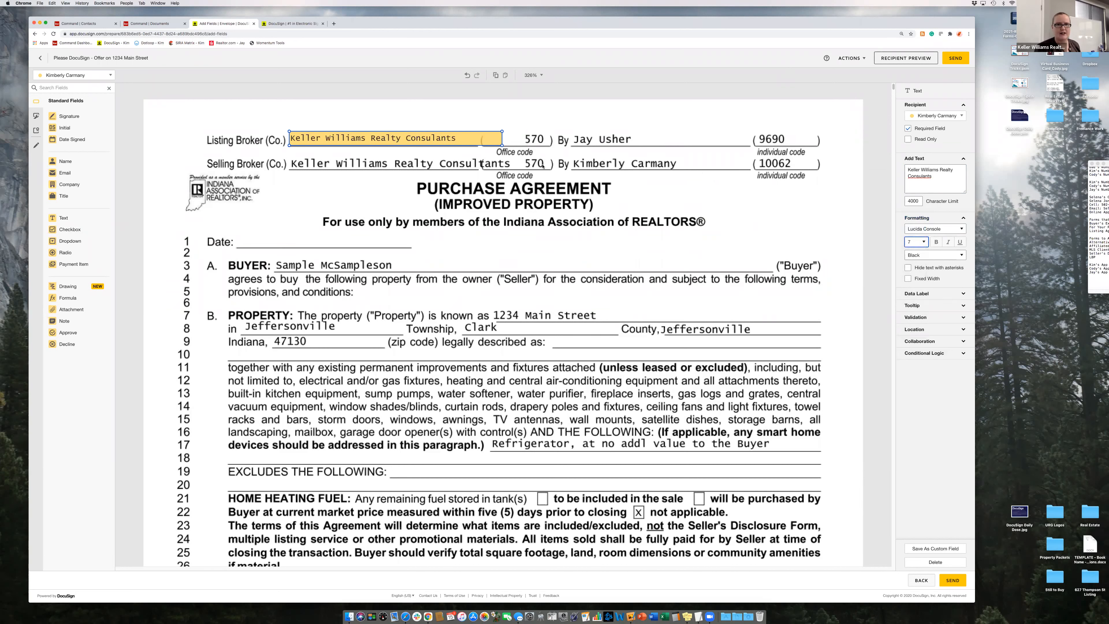
{"action": "left_click_drag", "start_coordinate": [502, 145], "coordinate": [470, 143]}
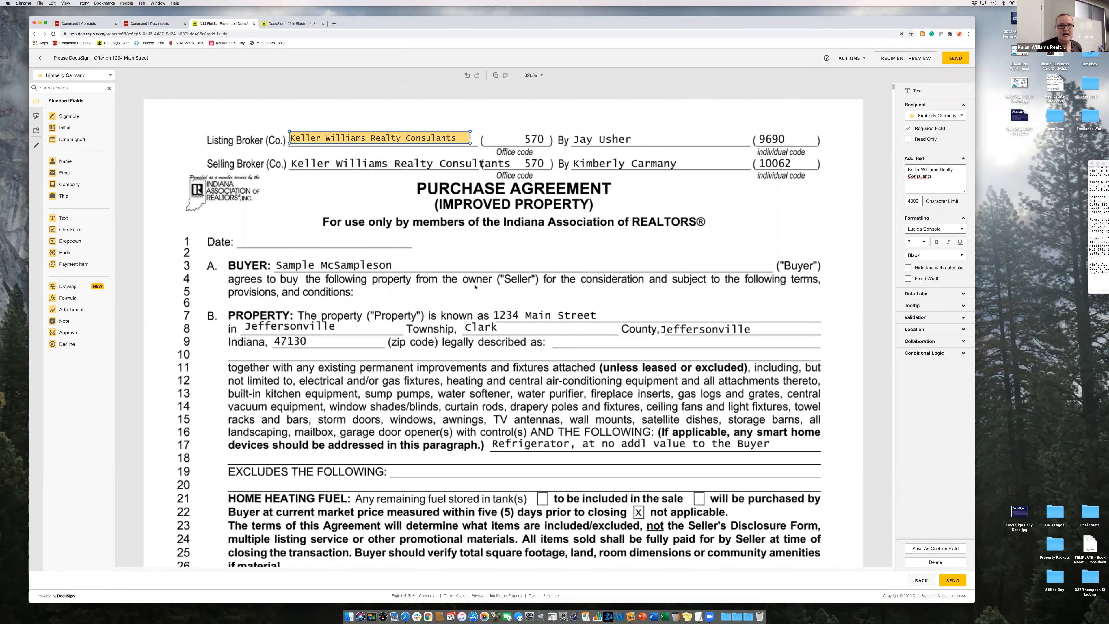
- Place a line 21 checkbox group beside tank(s), will be purchased by, and not applicable
{"action": "scroll", "coordinate": [475, 286], "scroll_direction": "down", "scroll_amount": 4}
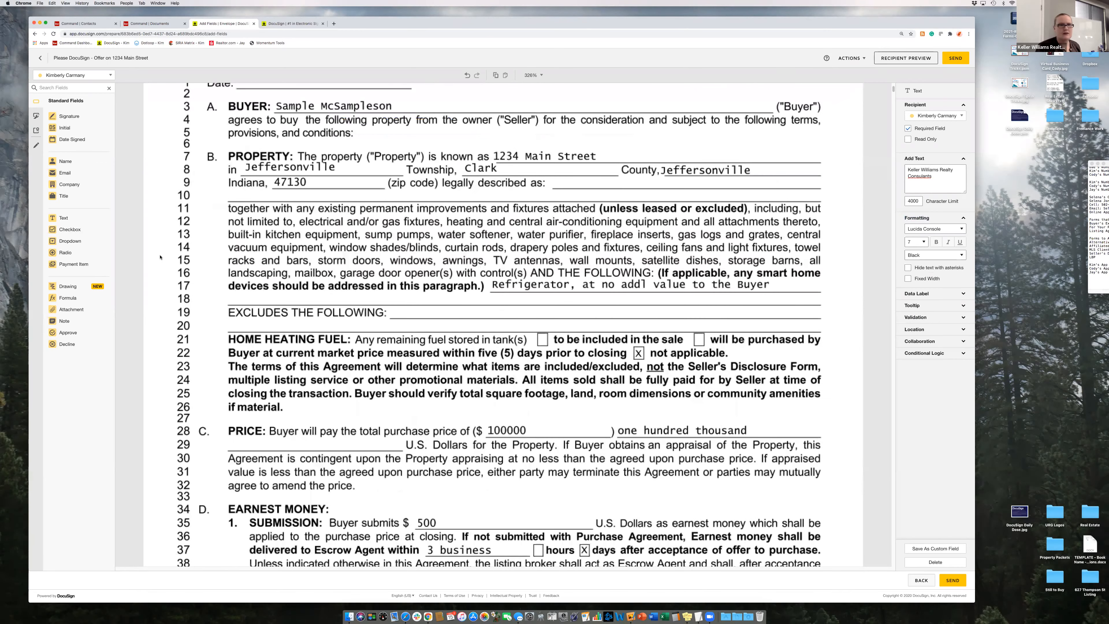
{"action": "scroll", "coordinate": [160, 257], "scroll_direction": "down", "scroll_amount": 3}
{"action": "left_click_drag", "start_coordinate": [71, 230], "coordinate": [547, 217]}
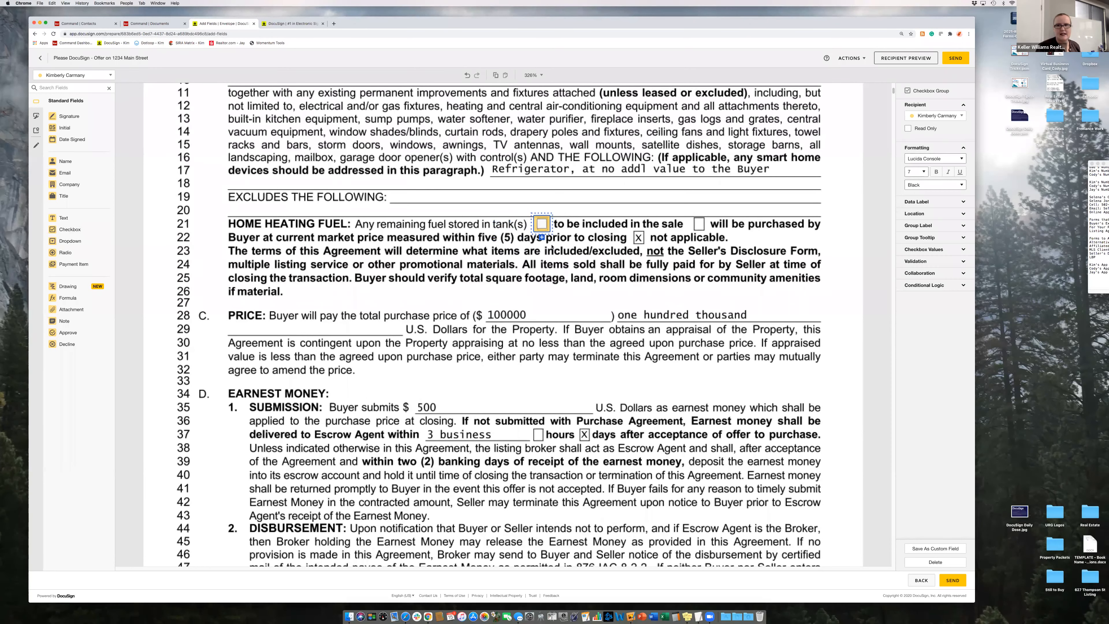
{"action": "left_click", "coordinate": [909, 255]}
{"action": "left_click", "coordinate": [907, 260]}
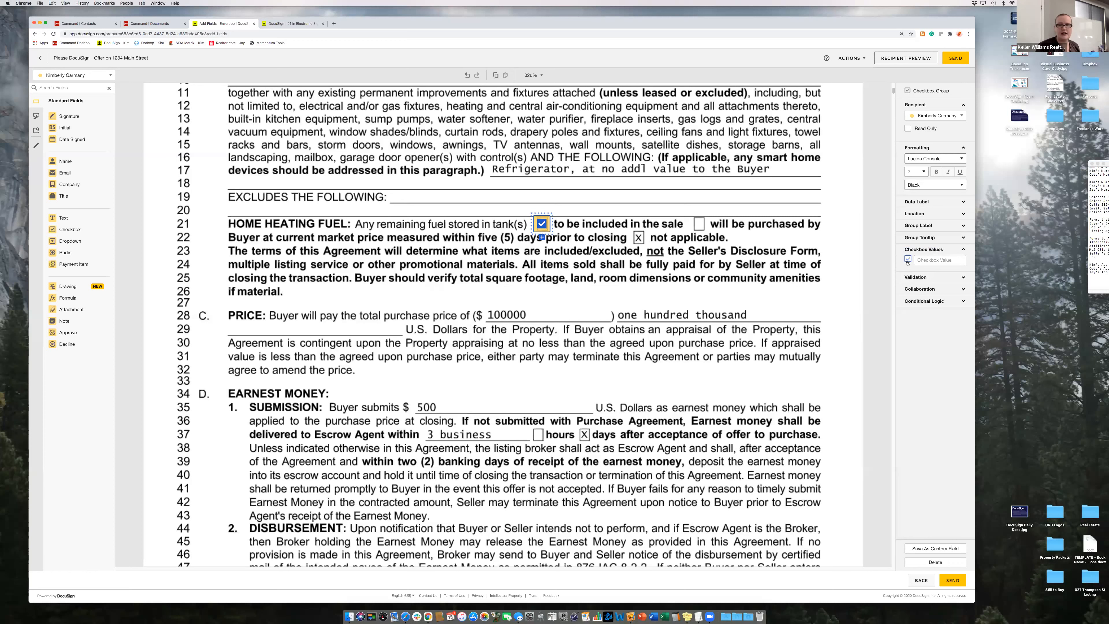
{"action": "left_click", "coordinate": [908, 260]}
{"action": "left_click", "coordinate": [542, 237]}
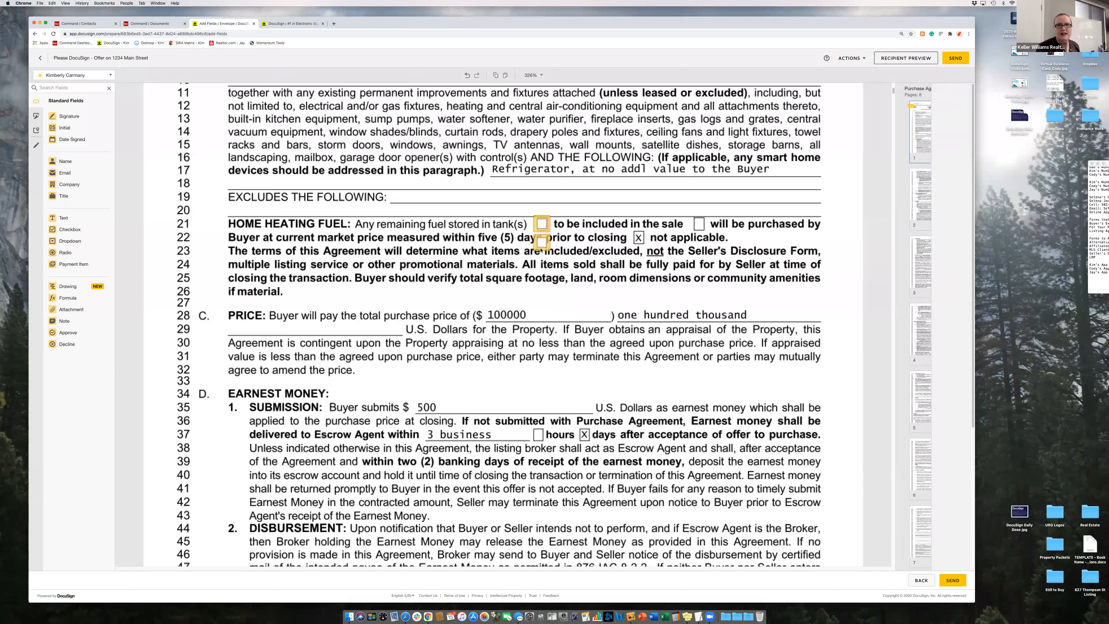
{"action": "left_click", "coordinate": [706, 229]}
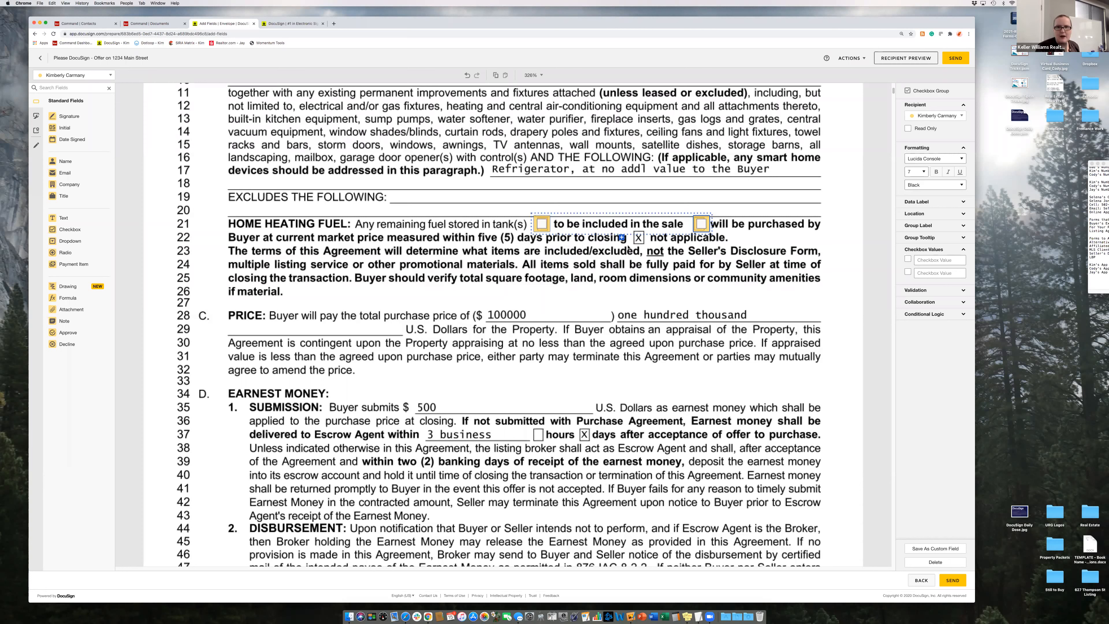
{"action": "left_click", "coordinate": [624, 238]}
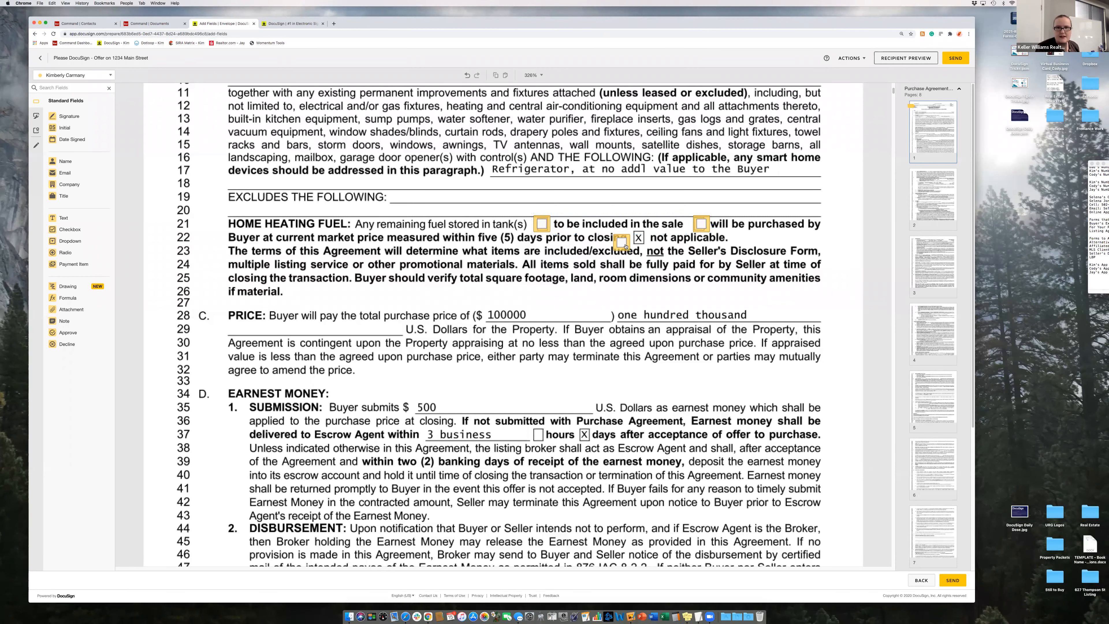
{"action": "left_click_drag", "start_coordinate": [624, 241], "coordinate": [645, 243]}
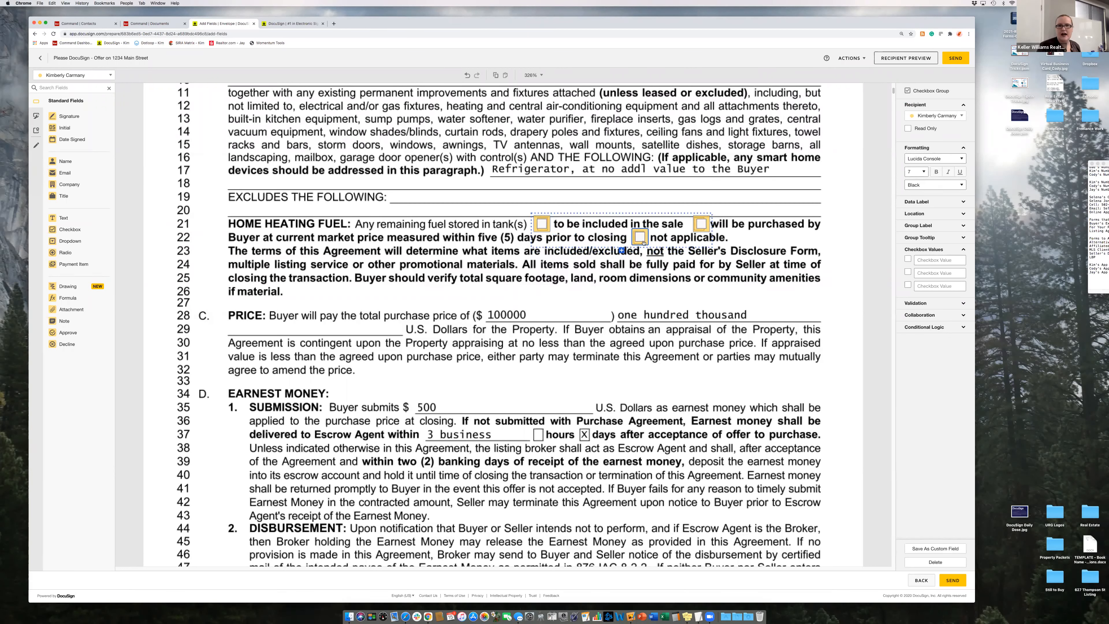
- Delete all the line 21 checkbox fields, leaving only the printed boxes
{"action": "key", "text": "Delete"}
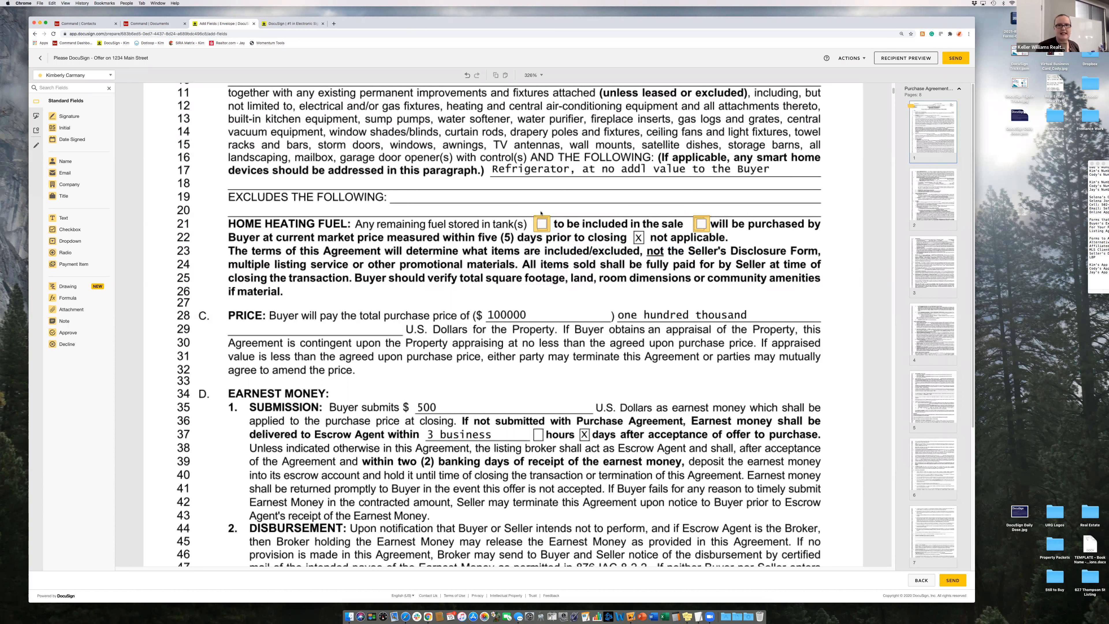
{"action": "left_click", "coordinate": [547, 222]}
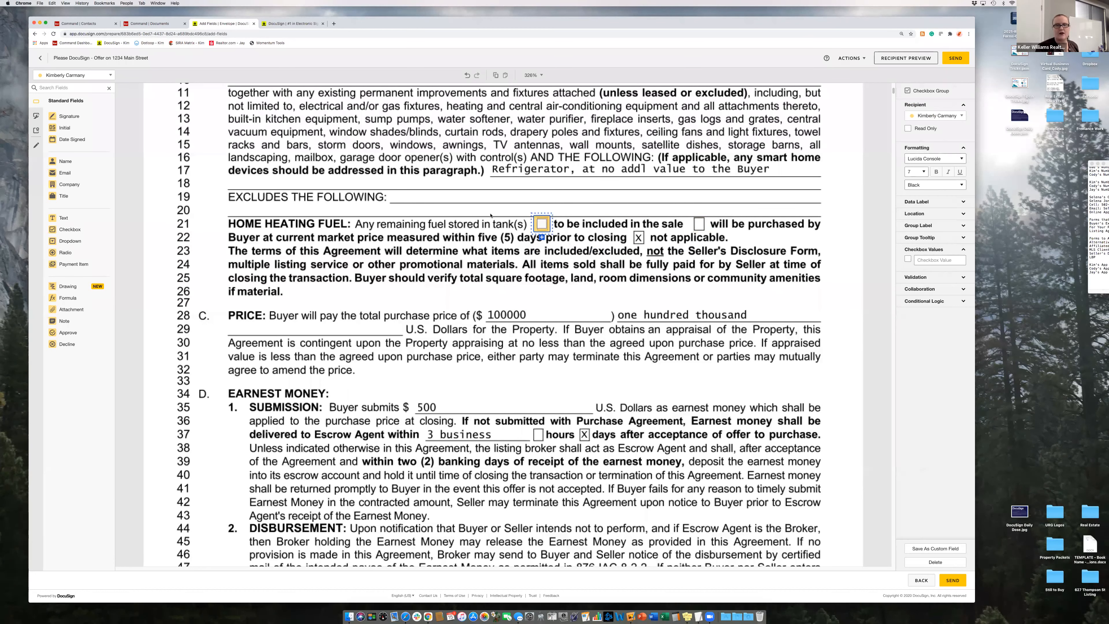
{"action": "key", "text": "Delete"}
{"action": "left_click_drag", "start_coordinate": [93, 231], "coordinate": [526, 223]}
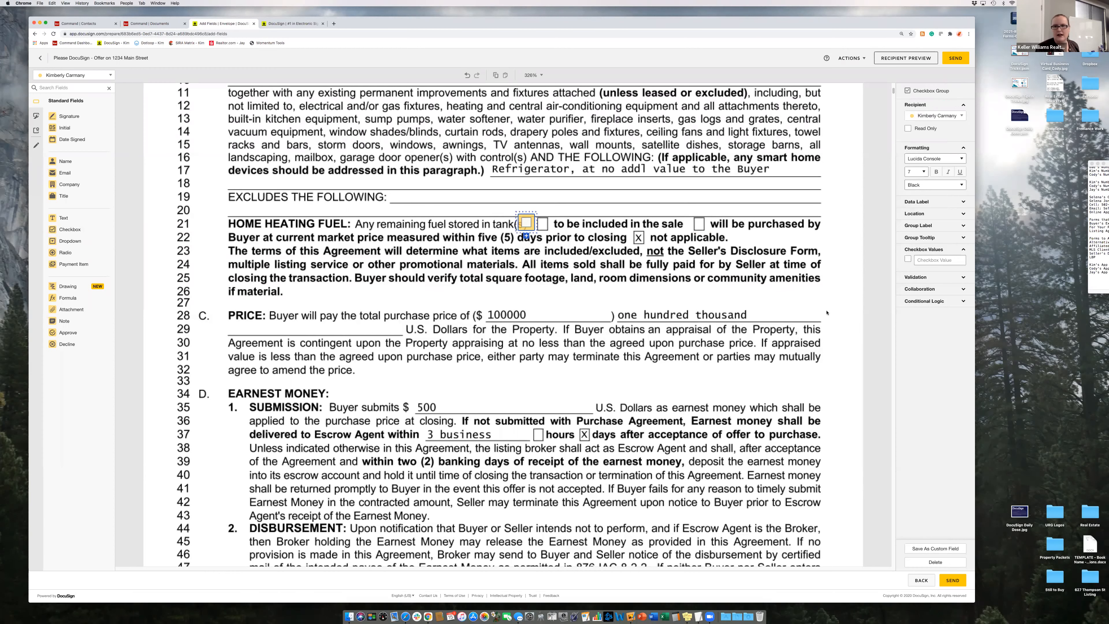
{"action": "left_click", "coordinate": [934, 562]}
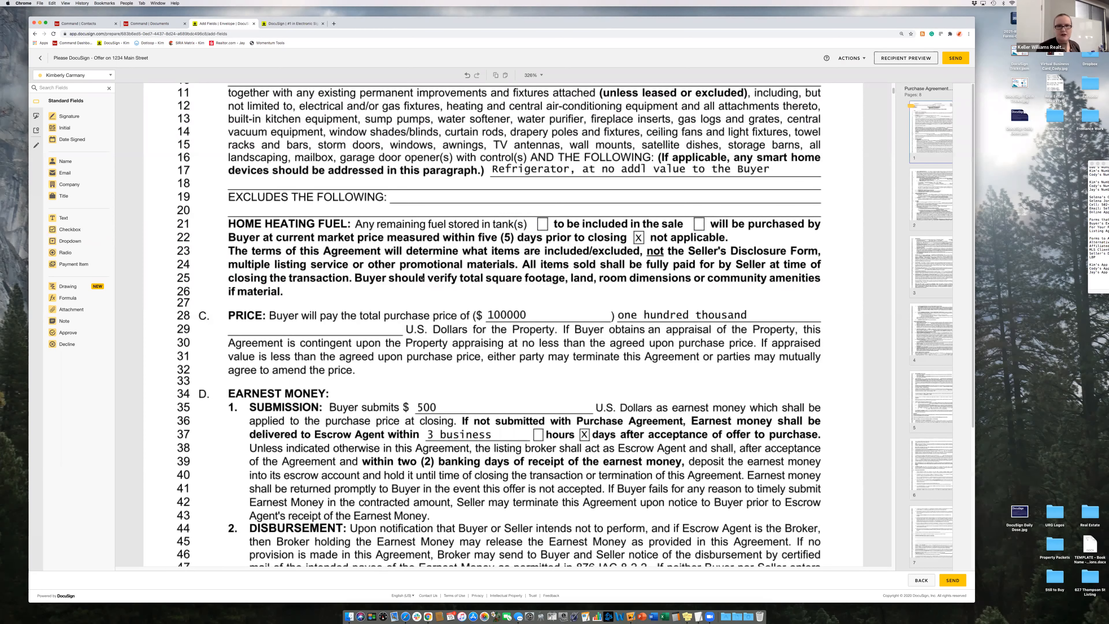
{"action": "scroll", "coordinate": [422, 278], "scroll_direction": "down", "scroll_amount": 15}
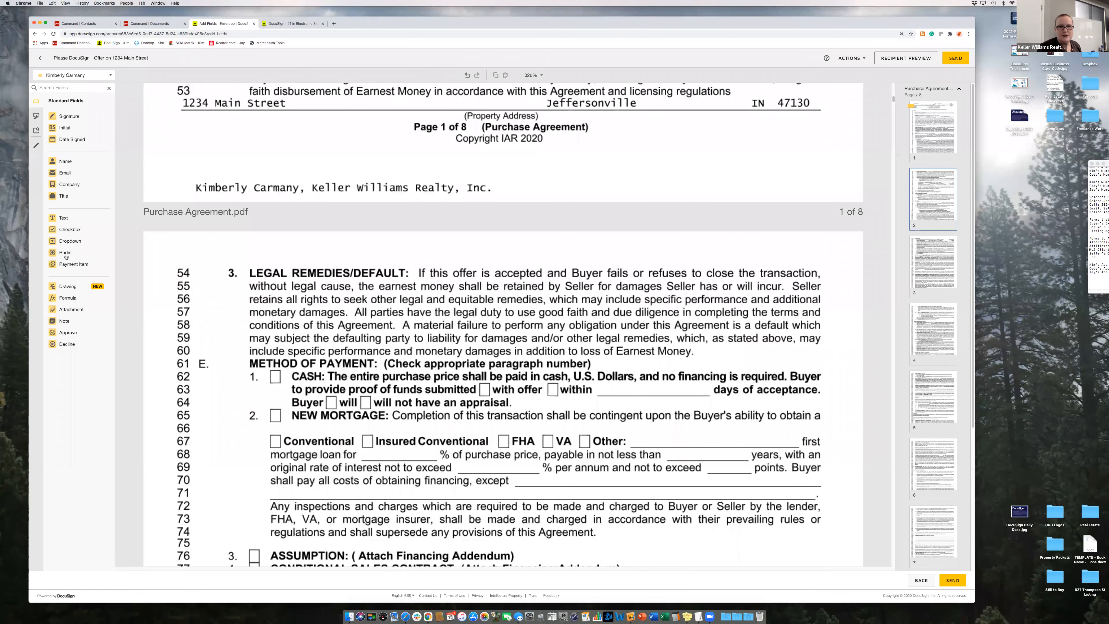
{"action": "scroll", "coordinate": [244, 287], "scroll_direction": "down", "scroll_amount": 1}
{"action": "scroll", "coordinate": [244, 288], "scroll_direction": "down", "scroll_amount": 5}
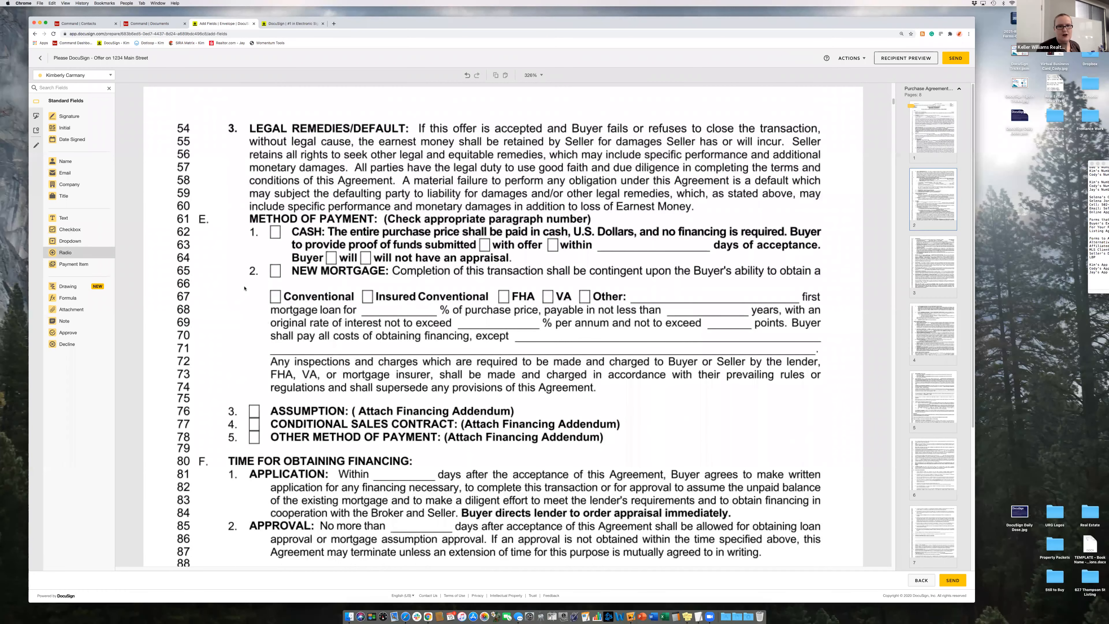
{"action": "scroll", "coordinate": [245, 288], "scroll_direction": "down", "scroll_amount": 6}
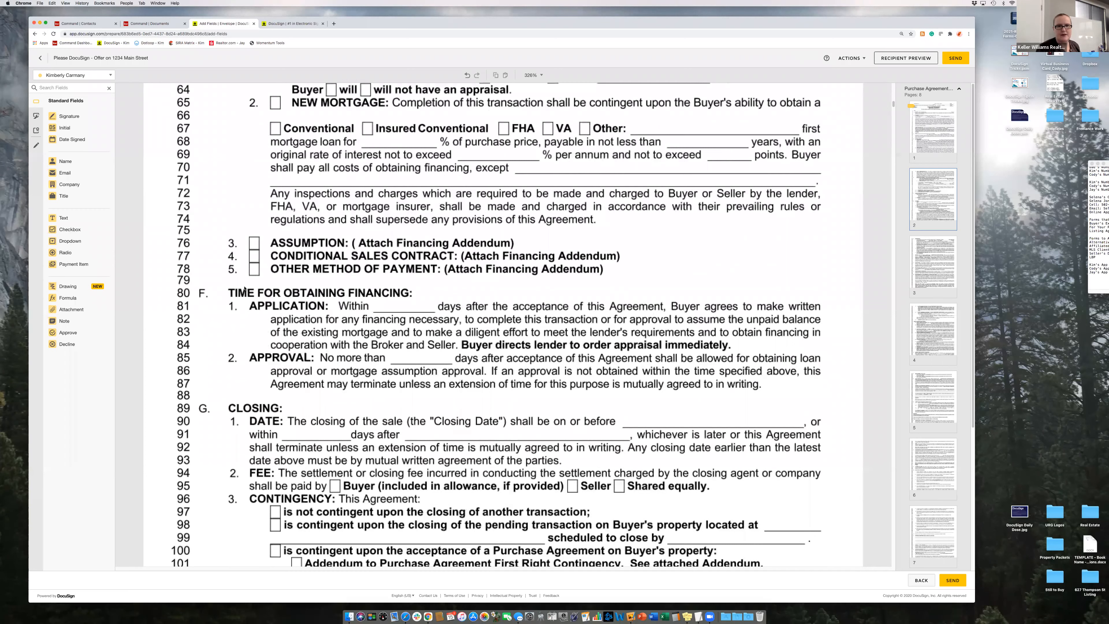
{"action": "scroll", "coordinate": [244, 288], "scroll_direction": "down", "scroll_amount": 12}
- Place radio buttons on Contingency lines 97, 98 and 100
{"action": "scroll", "coordinate": [244, 289], "scroll_direction": "down", "scroll_amount": 2}
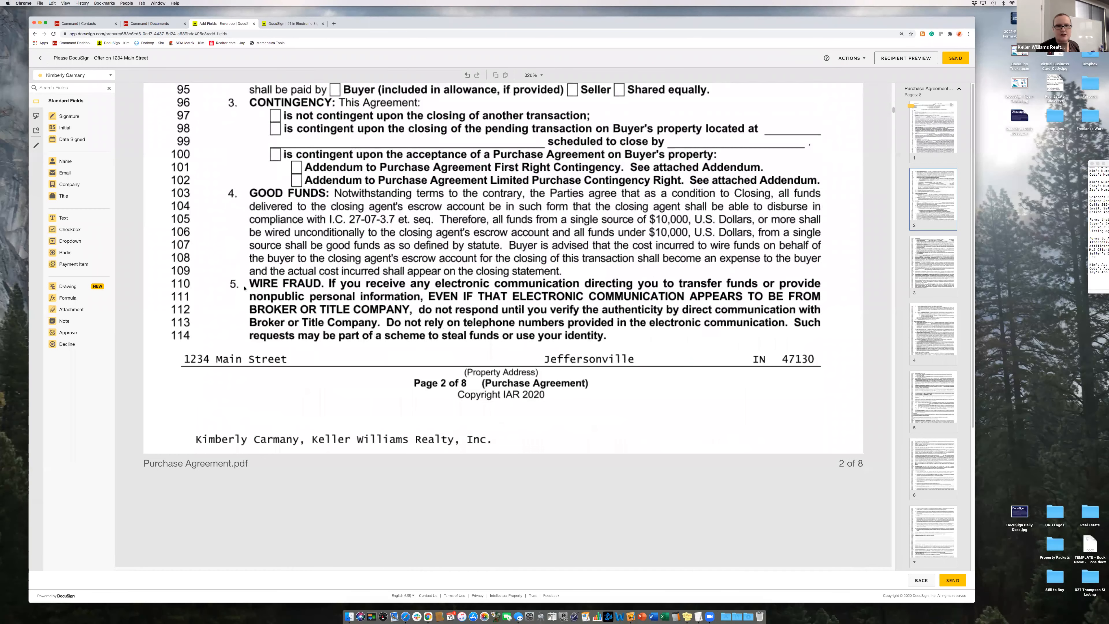
{"action": "scroll", "coordinate": [244, 289], "scroll_direction": "down", "scroll_amount": 20}
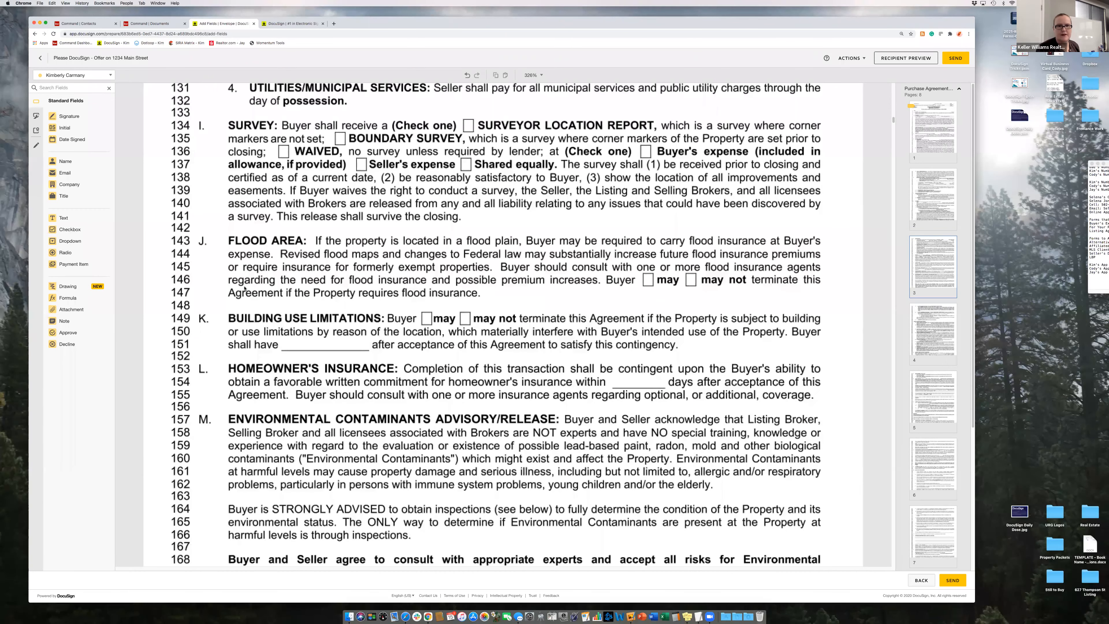
{"action": "scroll", "coordinate": [245, 288], "scroll_direction": "down", "scroll_amount": 20}
{"action": "scroll", "coordinate": [244, 289], "scroll_direction": "down", "scroll_amount": 3}
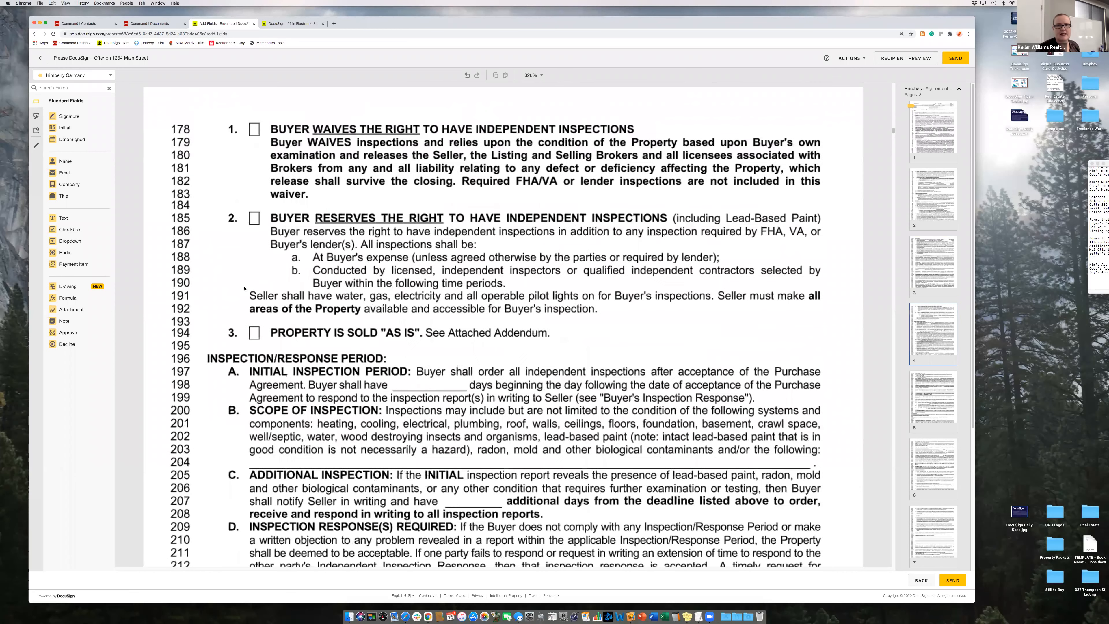
{"action": "scroll", "coordinate": [244, 288], "scroll_direction": "down", "scroll_amount": 10}
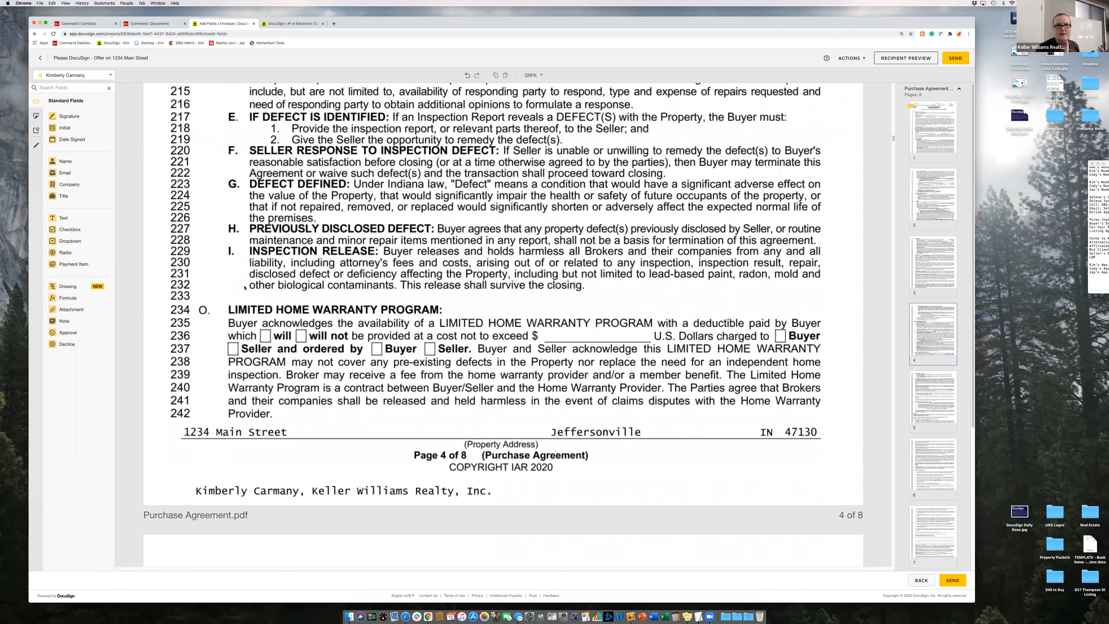
{"action": "scroll", "coordinate": [244, 287], "scroll_direction": "up", "scroll_amount": 1}
{"action": "scroll", "coordinate": [245, 288], "scroll_direction": "up", "scroll_amount": 20}
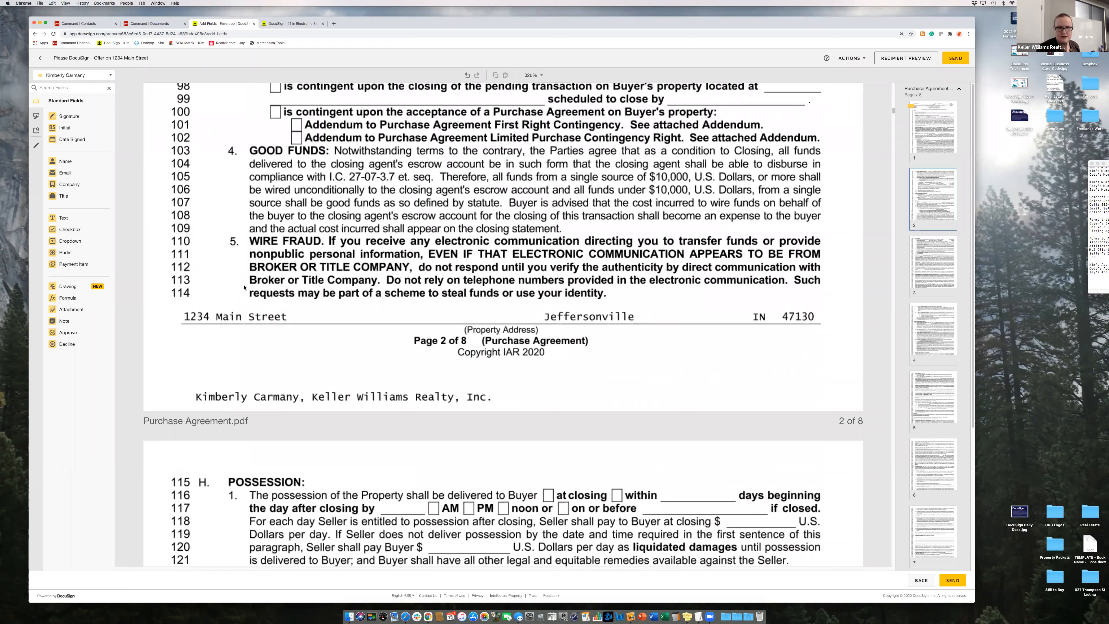
{"action": "scroll", "coordinate": [405, 380], "scroll_direction": "up", "scroll_amount": 2}
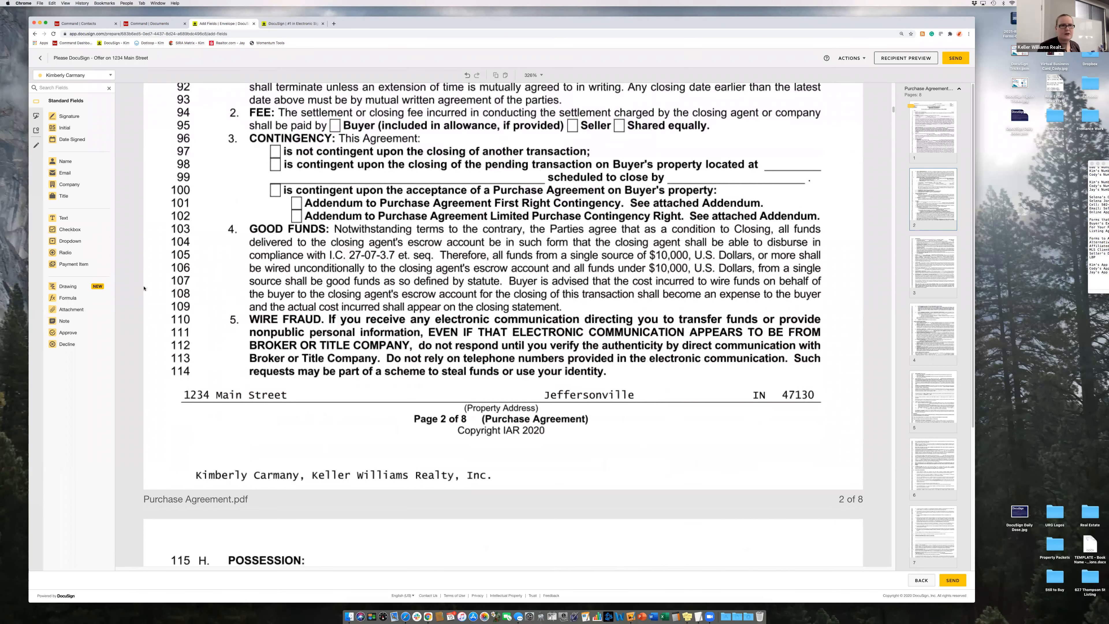
{"action": "scroll", "coordinate": [262, 306], "scroll_direction": "up", "scroll_amount": 8}
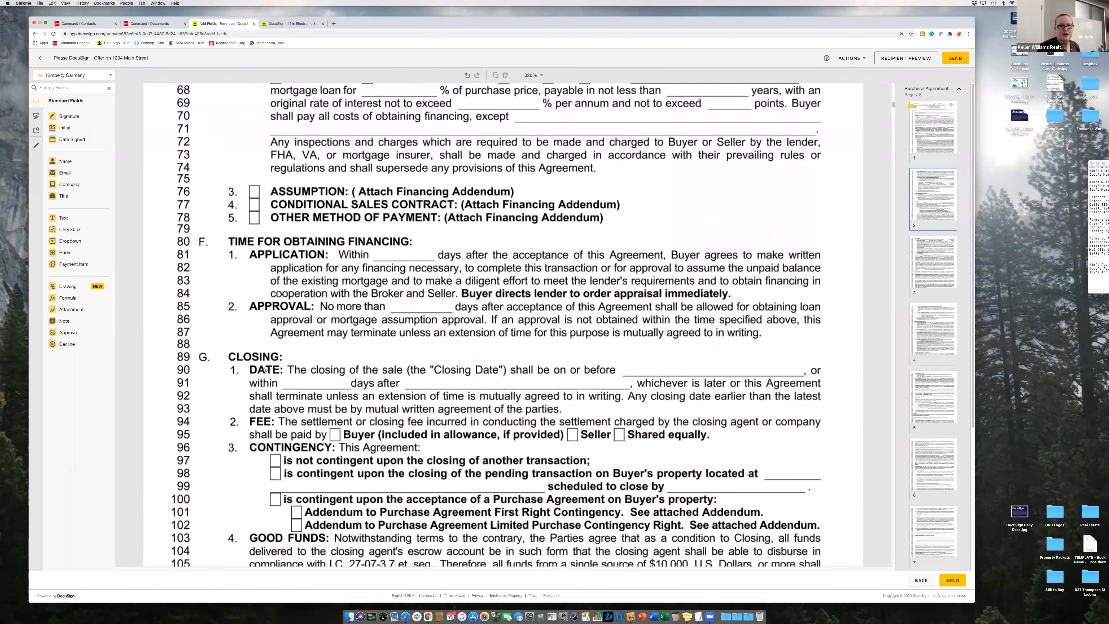
{"action": "scroll", "coordinate": [273, 333], "scroll_direction": "down", "scroll_amount": 2}
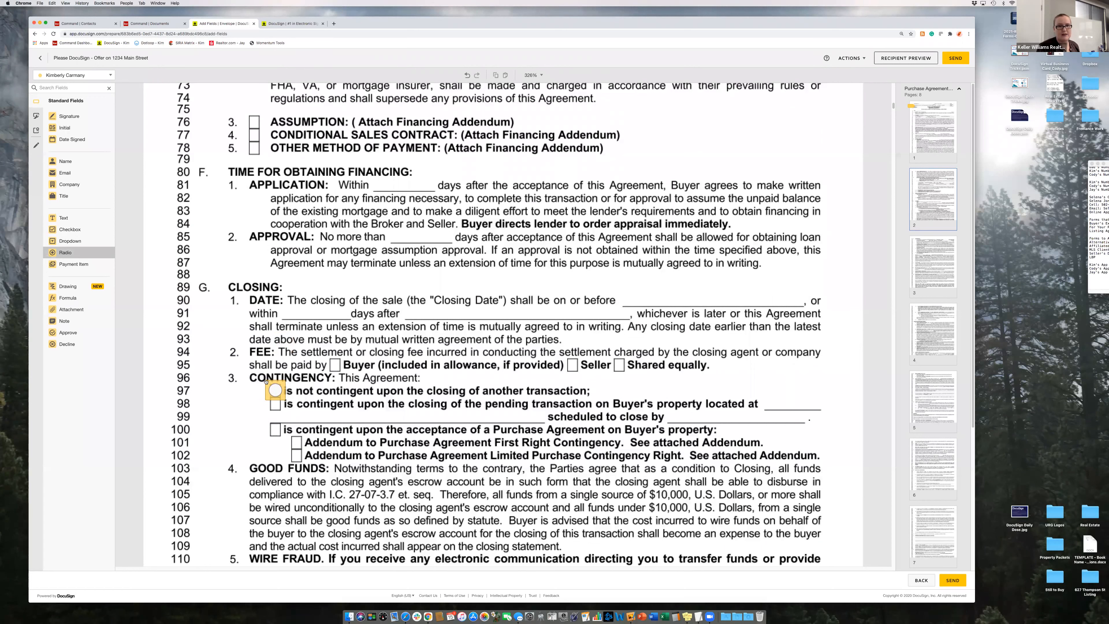
{"action": "left_click", "coordinate": [271, 384]}
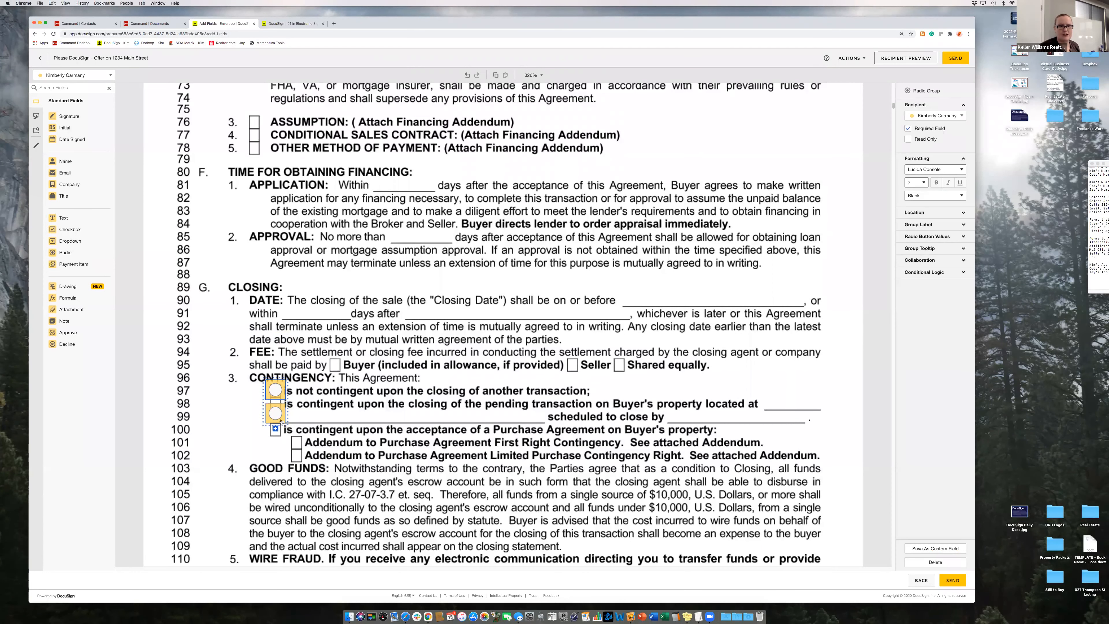
{"action": "left_click_drag", "start_coordinate": [281, 411], "coordinate": [281, 413]}
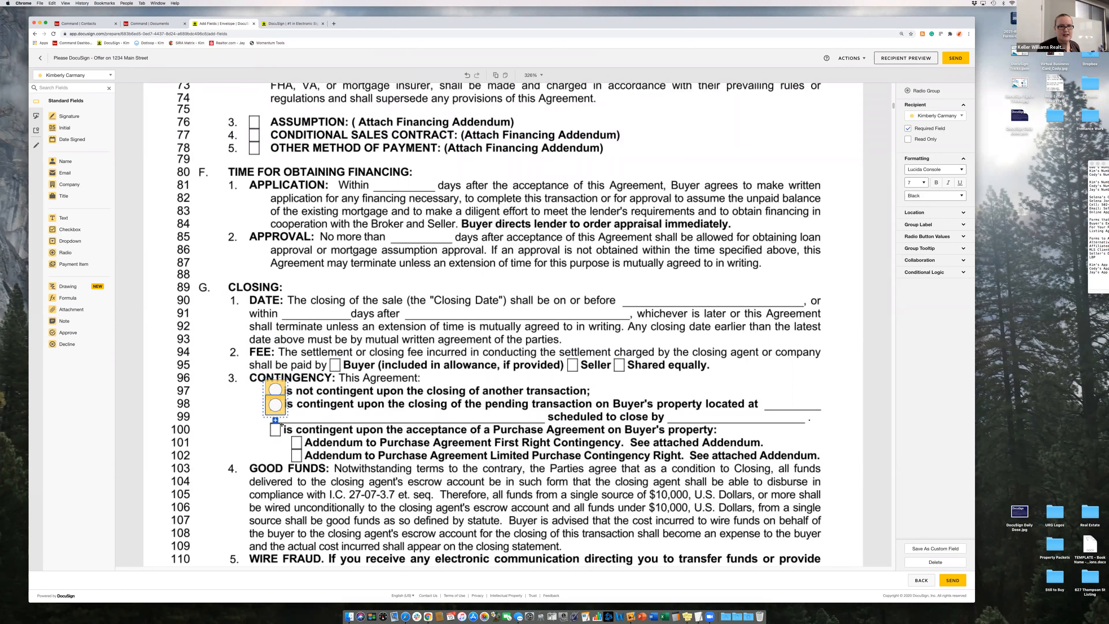
- Leave every radio button value unselected by default
{"action": "left_click", "coordinate": [276, 392]}
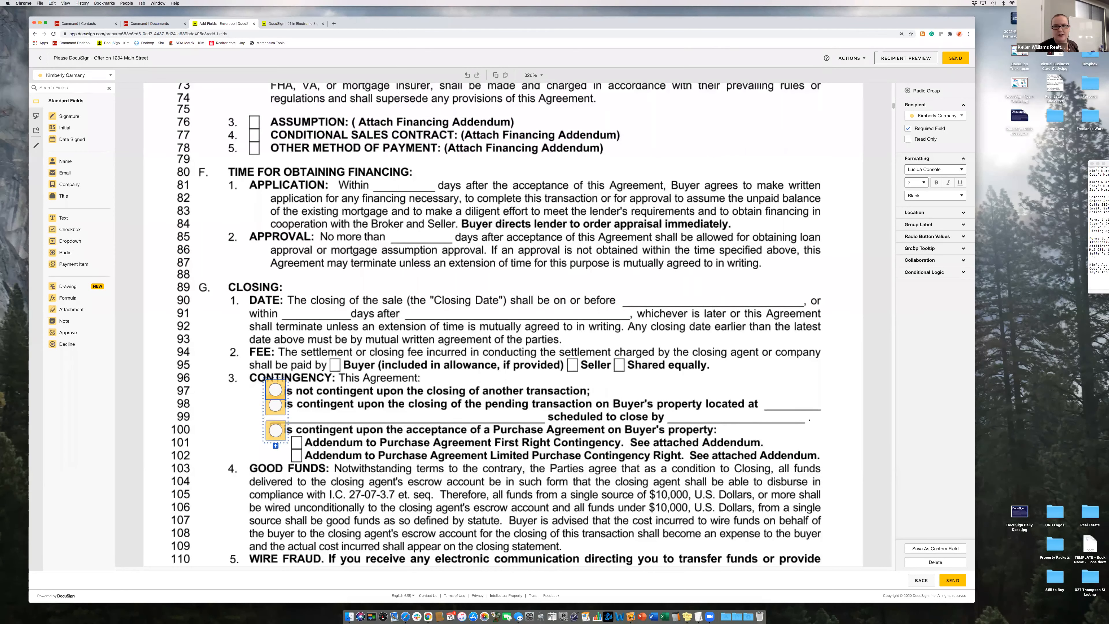
{"action": "left_click", "coordinate": [926, 237]}
{"action": "left_click", "coordinate": [908, 247]}
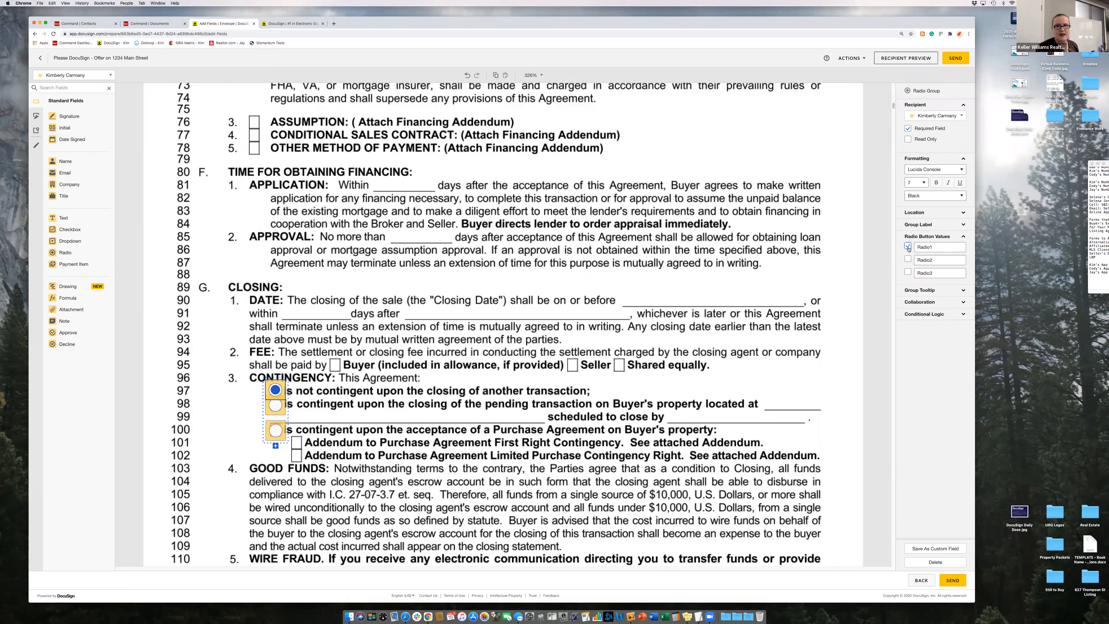
{"action": "left_click", "coordinate": [908, 246]}
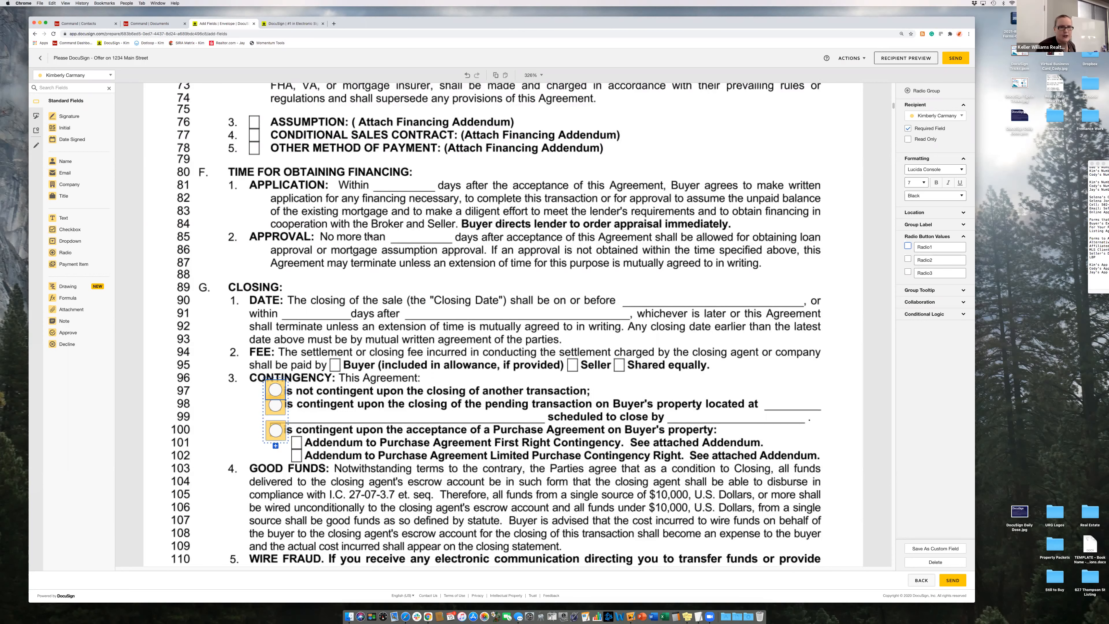
- Place a buyer signature field on page 7 and shrink it above the buyer signature line
{"action": "scroll", "coordinate": [319, 214], "scroll_direction": "down", "scroll_amount": 1}
{"action": "scroll", "coordinate": [319, 214], "scroll_direction": "down", "scroll_amount": 2}
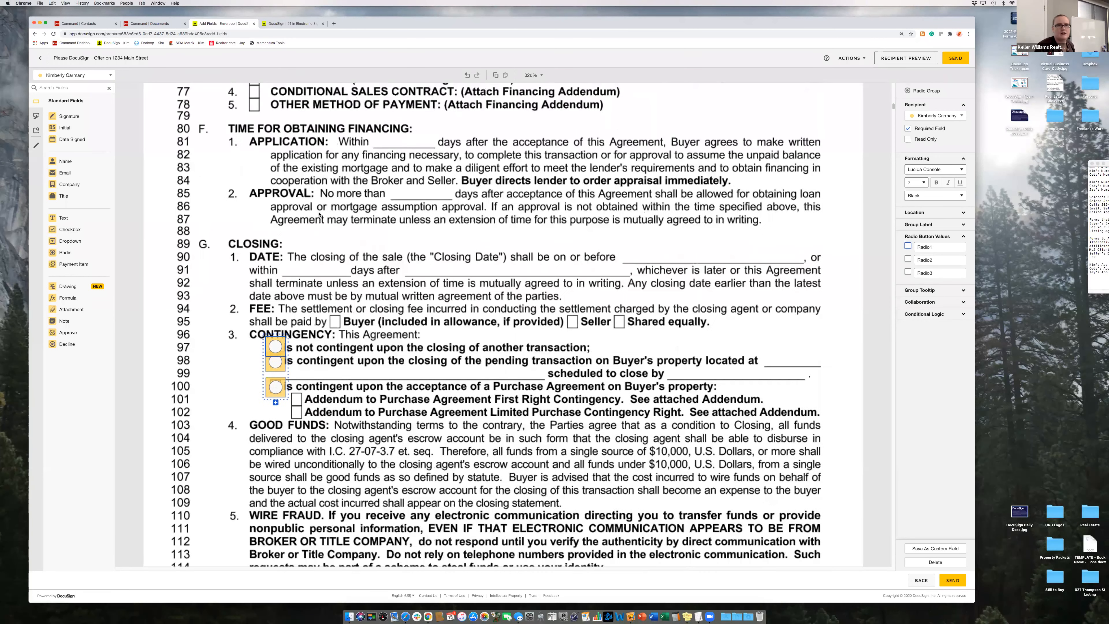
{"action": "scroll", "coordinate": [319, 214], "scroll_direction": "down", "scroll_amount": 15}
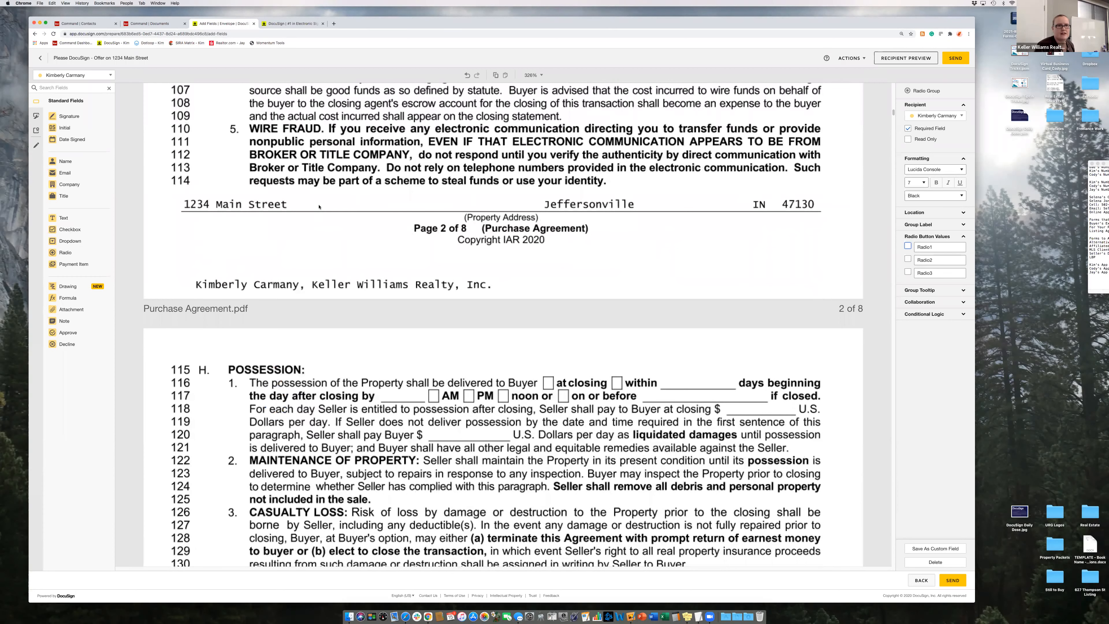
{"action": "scroll", "coordinate": [319, 207], "scroll_direction": "down", "scroll_amount": 15}
{"action": "scroll", "coordinate": [319, 207], "scroll_direction": "down", "scroll_amount": 6}
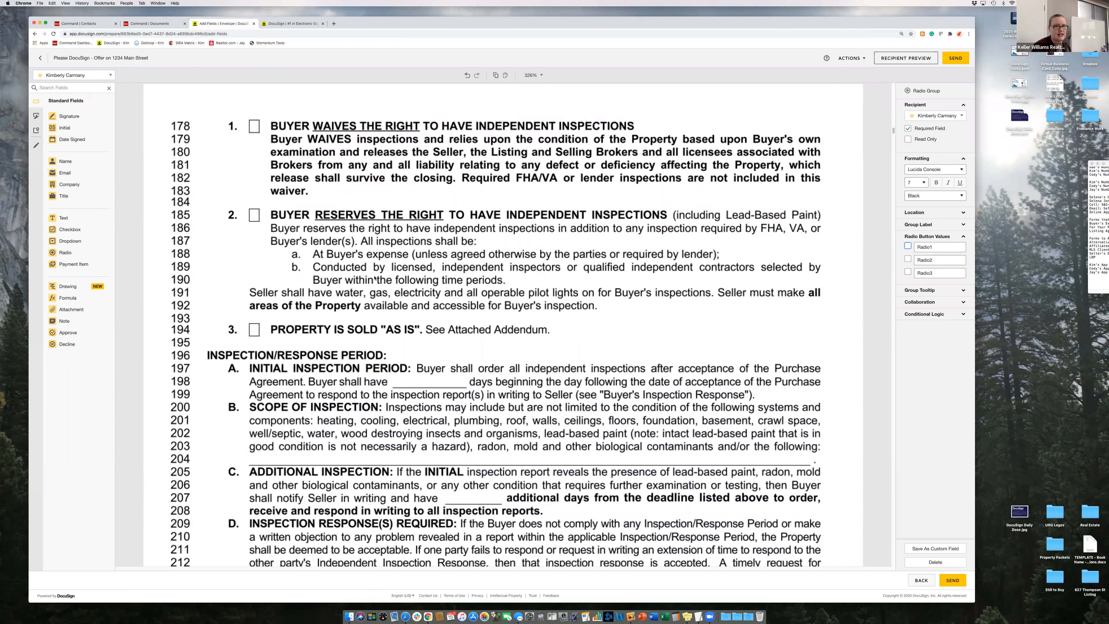
{"action": "scroll", "coordinate": [374, 278], "scroll_direction": "down", "scroll_amount": 1}
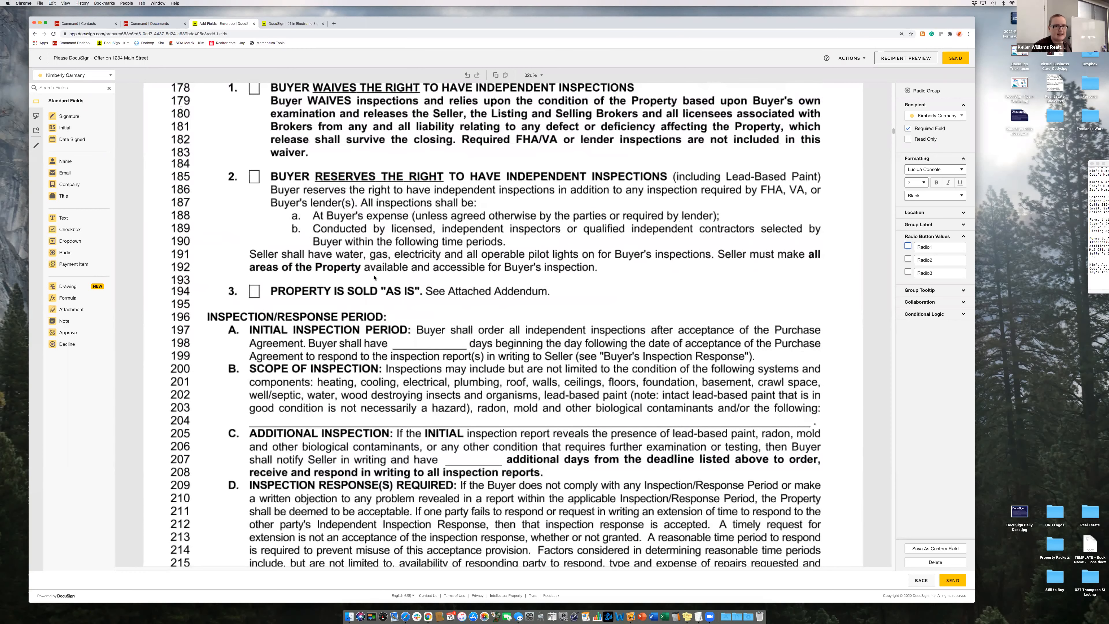
{"action": "scroll", "coordinate": [374, 278], "scroll_direction": "down", "scroll_amount": 2}
{"action": "scroll", "coordinate": [374, 278], "scroll_direction": "down", "scroll_amount": 10}
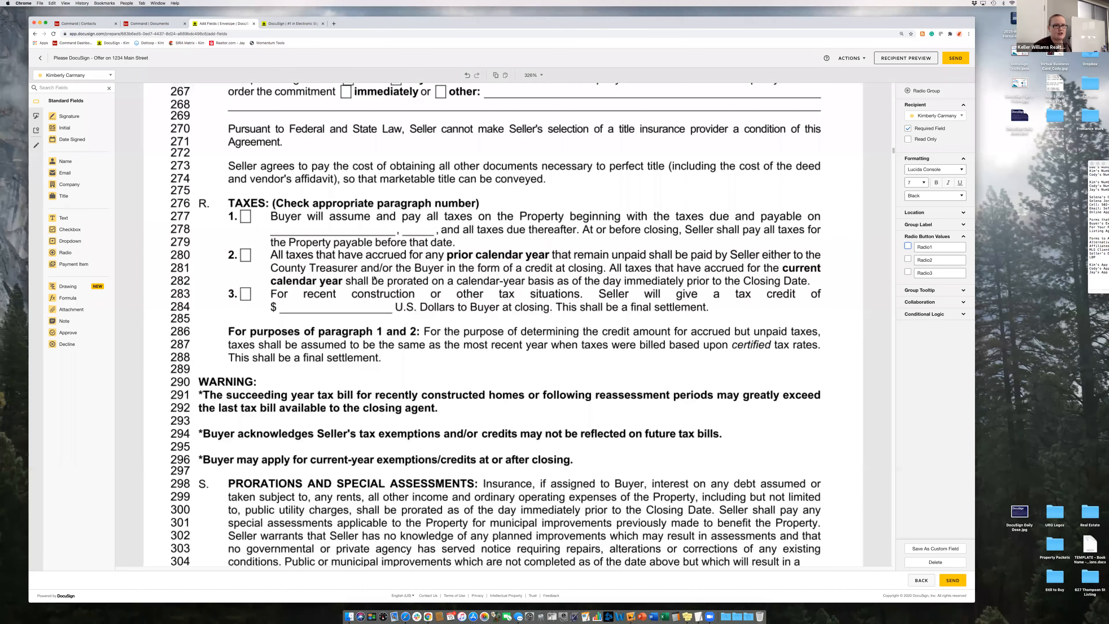
{"action": "scroll", "coordinate": [375, 278], "scroll_direction": "down", "scroll_amount": 5}
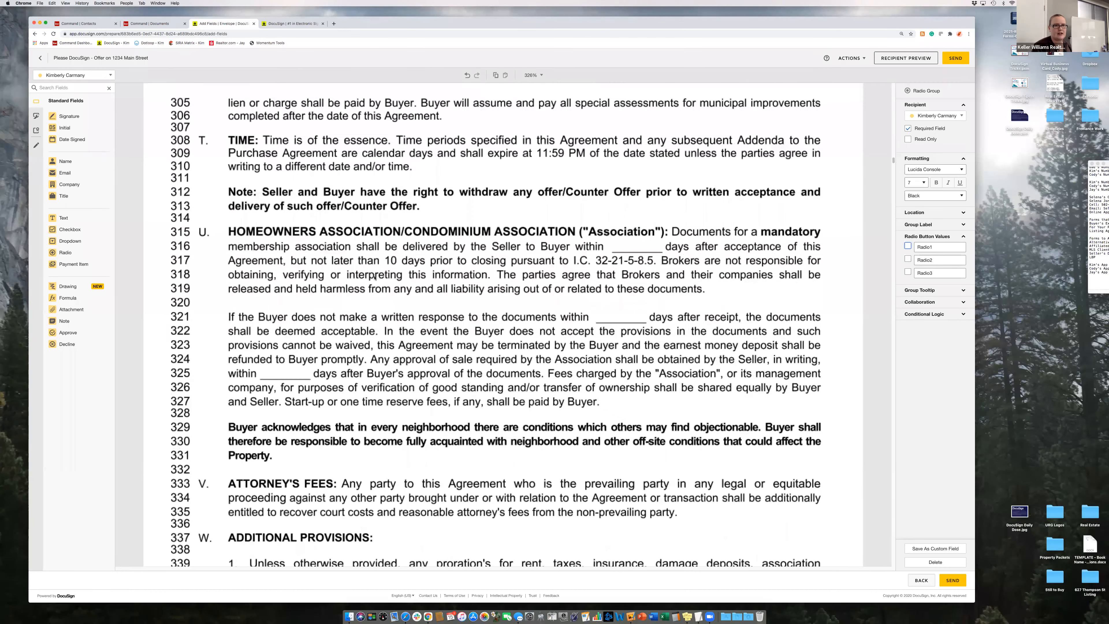
{"action": "scroll", "coordinate": [374, 278], "scroll_direction": "down", "scroll_amount": 10}
{"action": "scroll", "coordinate": [374, 278], "scroll_direction": "down", "scroll_amount": 6}
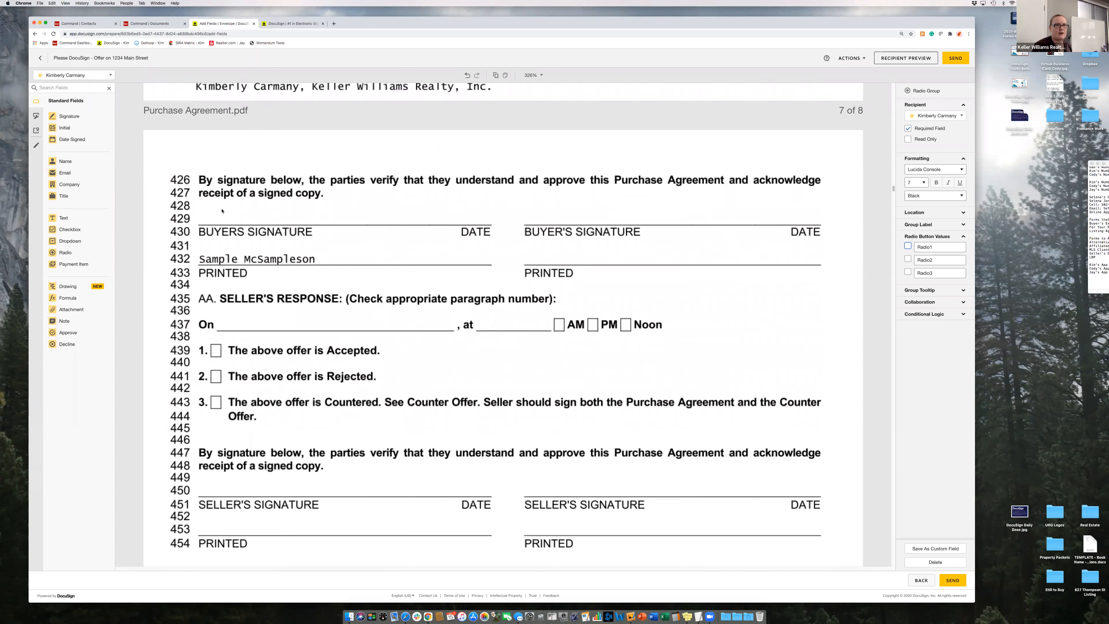
{"action": "left_click", "coordinate": [88, 75]}
{"action": "left_click", "coordinate": [79, 100]}
{"action": "left_click_drag", "start_coordinate": [65, 116], "coordinate": [201, 202]}
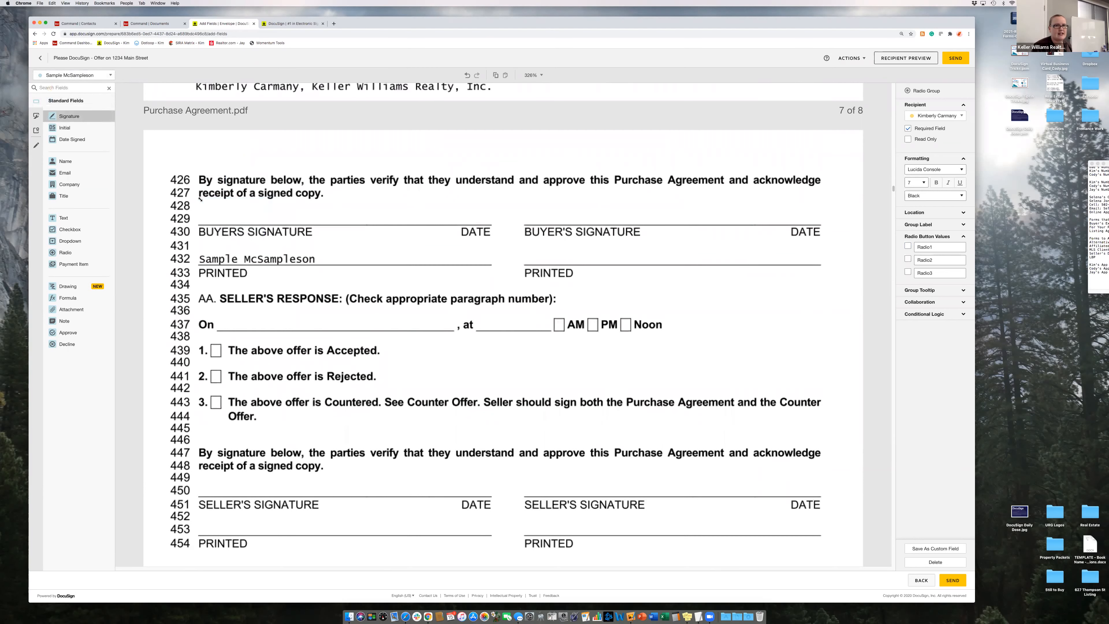
{"action": "mouse_move", "coordinate": [261, 237]}
{"action": "left_mouse_down"}
{"action": "mouse_move", "coordinate": [251, 225]}
{"action": "mouse_move", "coordinate": [265, 237]}
{"action": "left_mouse_up"}
{"action": "mouse_move", "coordinate": [220, 208]}
{"action": "left_mouse_down"}
{"action": "mouse_move", "coordinate": [210, 208]}
{"action": "mouse_move", "coordinate": [225, 209]}
{"action": "left_mouse_up"}
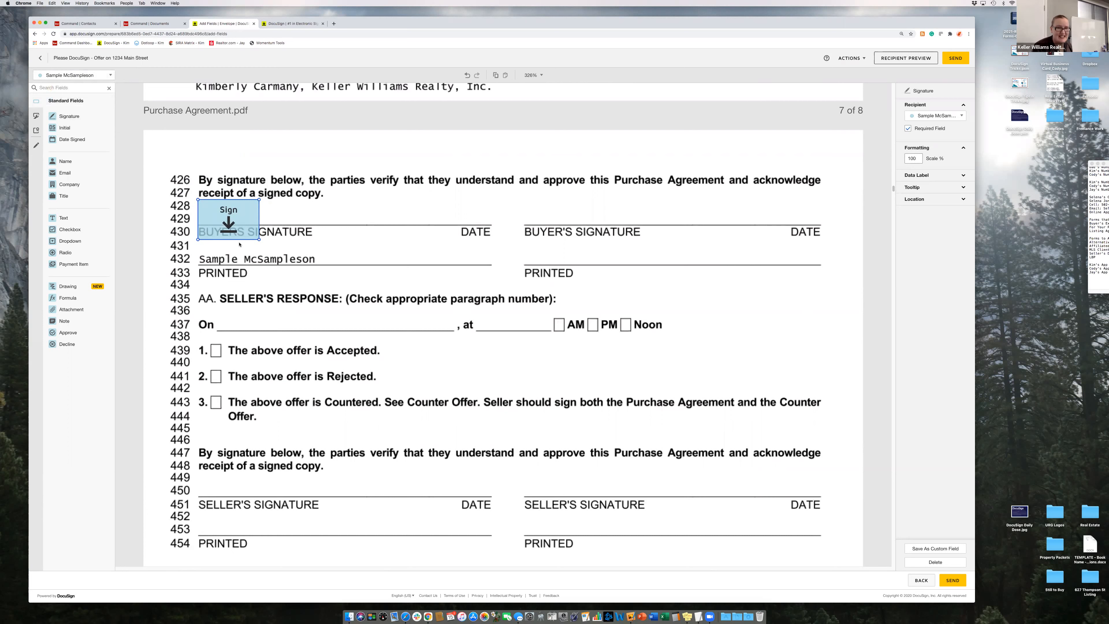
{"action": "left_click_drag", "start_coordinate": [251, 237], "coordinate": [235, 224]}
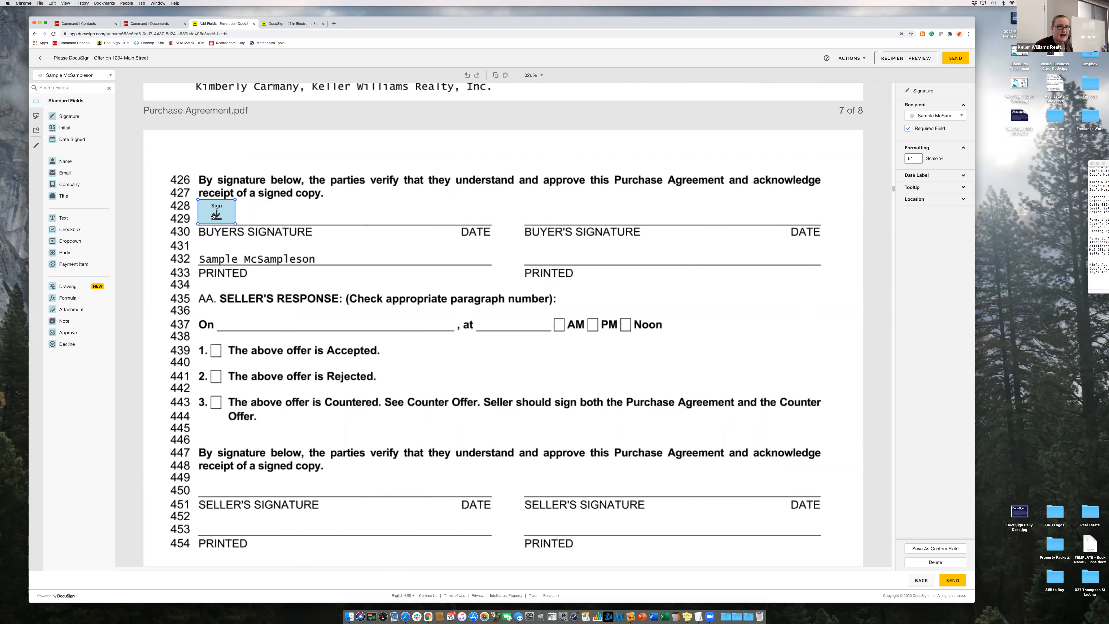
- Test-add and delete an agent signature field, keeping the signature field assigned to the buyer
{"action": "left_click", "coordinate": [74, 75]}
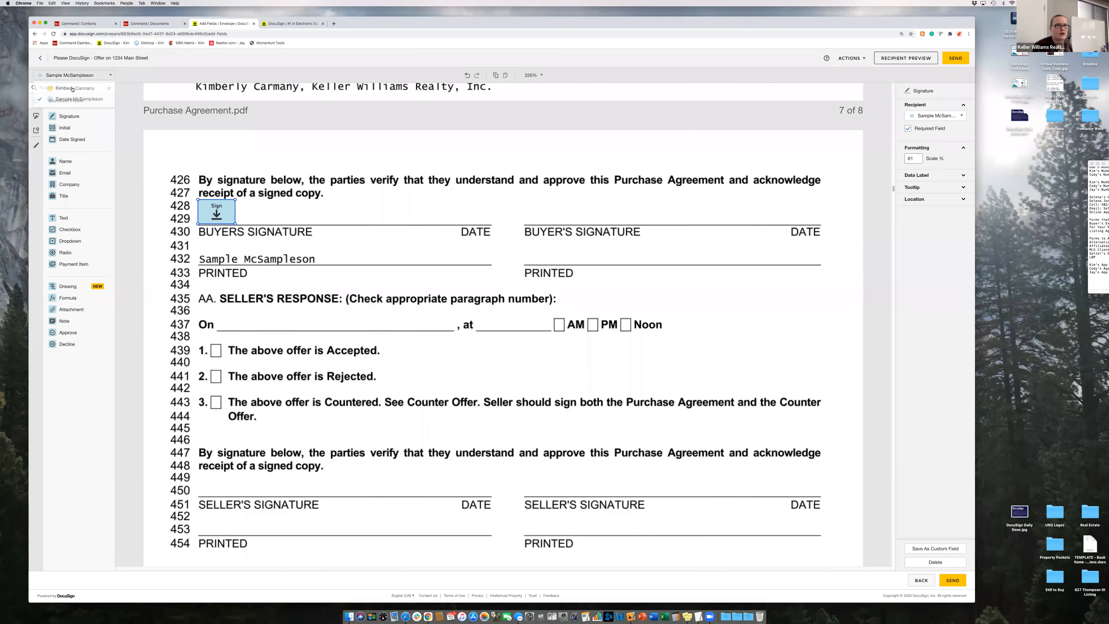
{"action": "left_click", "coordinate": [73, 90]}
{"action": "mouse_move", "coordinate": [66, 117]}
{"action": "left_mouse_down"}
{"action": "mouse_move", "coordinate": [406, 183]}
{"action": "mouse_move", "coordinate": [274, 226]}
{"action": "mouse_move", "coordinate": [265, 211]}
{"action": "left_mouse_up"}
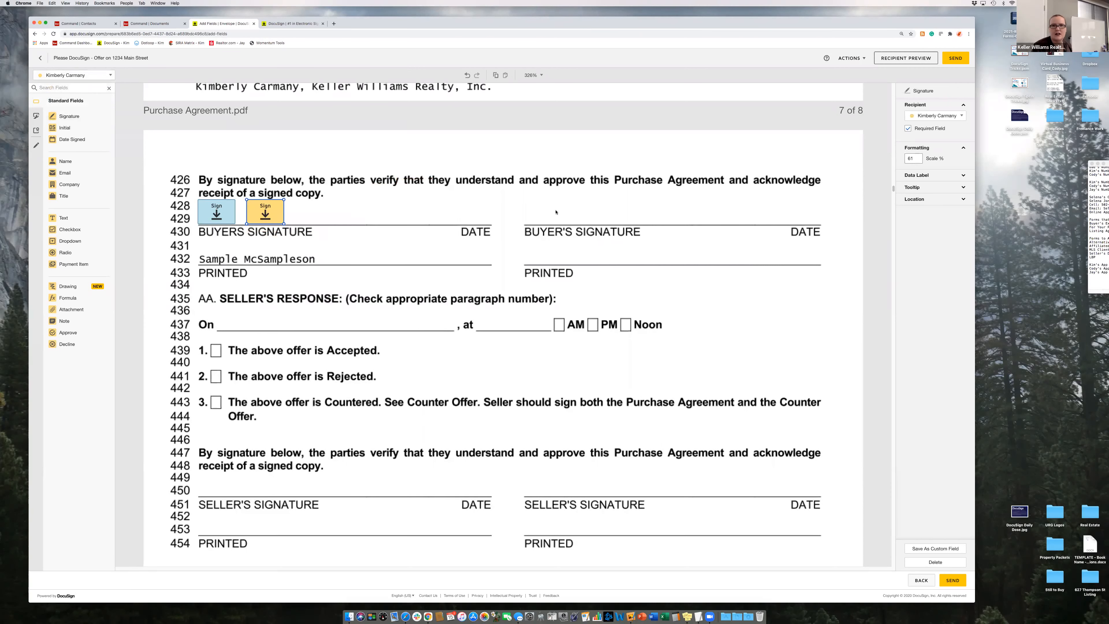
{"action": "key", "text": "Delete"}
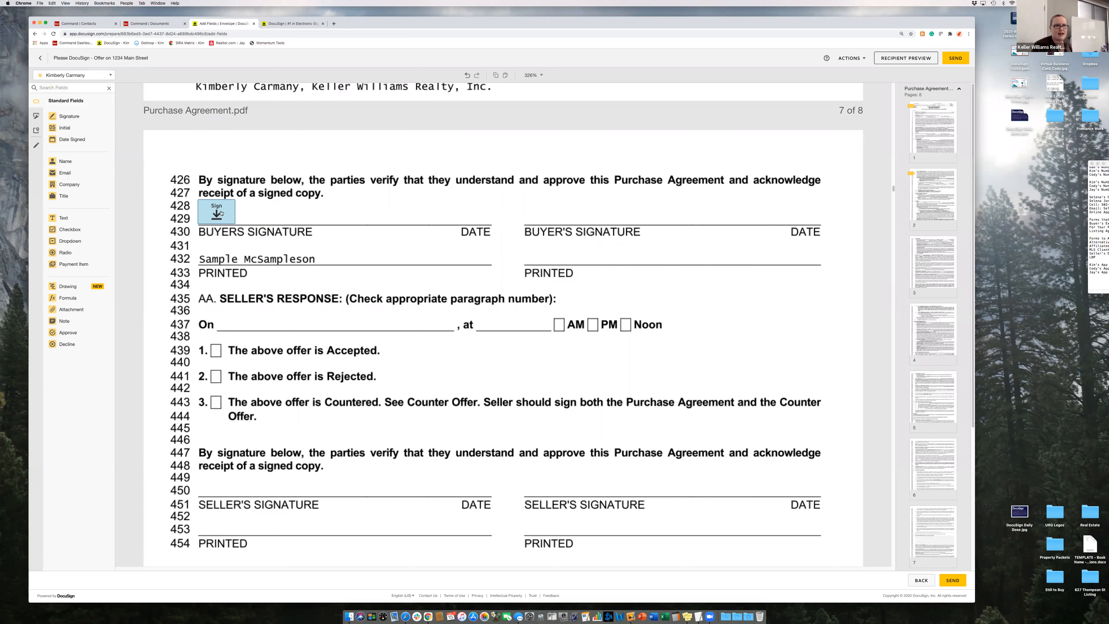
{"action": "left_click", "coordinate": [217, 211]}
{"action": "left_click", "coordinate": [934, 116]}
{"action": "left_click", "coordinate": [933, 136]}
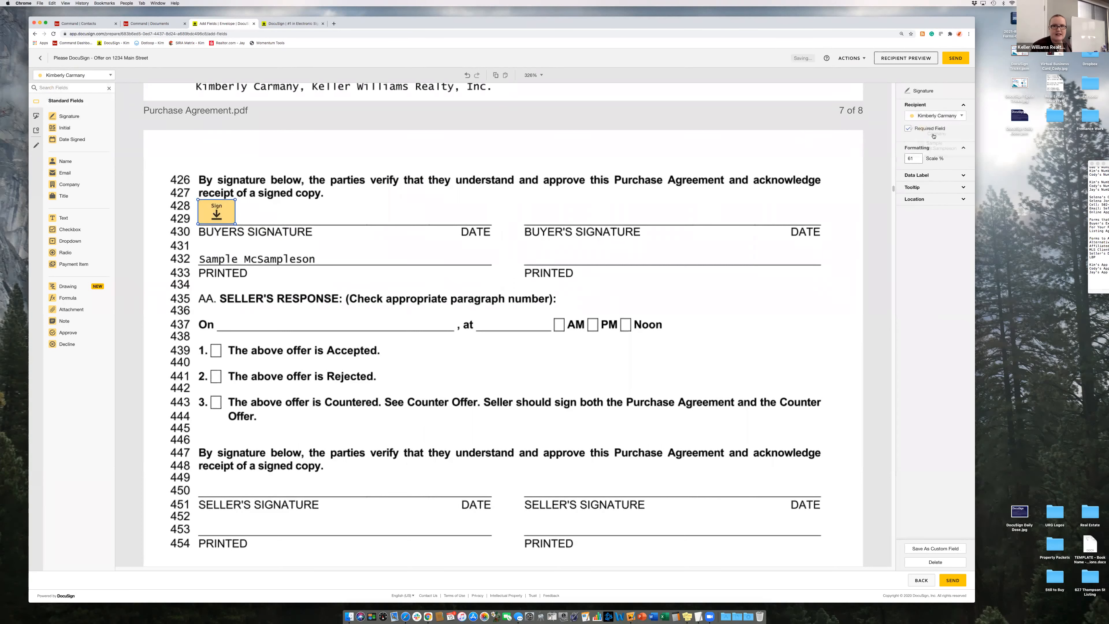
{"action": "left_click", "coordinate": [934, 115]}
{"action": "left_click", "coordinate": [927, 143]}
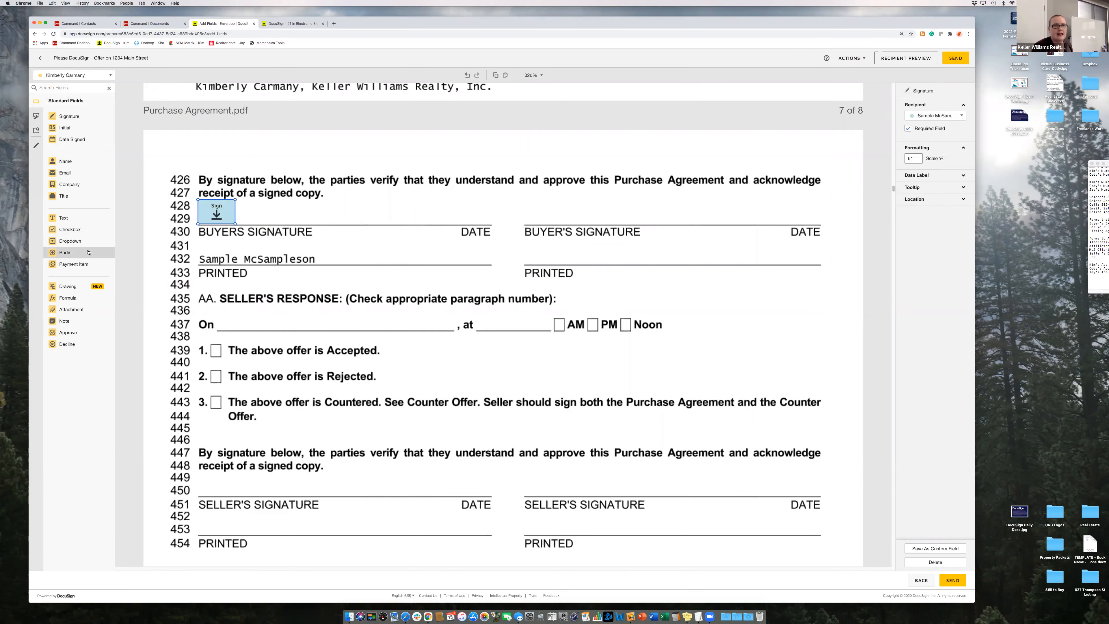
- Add a buyer-assigned Date Signed field just right of the page 7 signature field
{"action": "left_click_drag", "start_coordinate": [68, 142], "coordinate": [323, 214]}
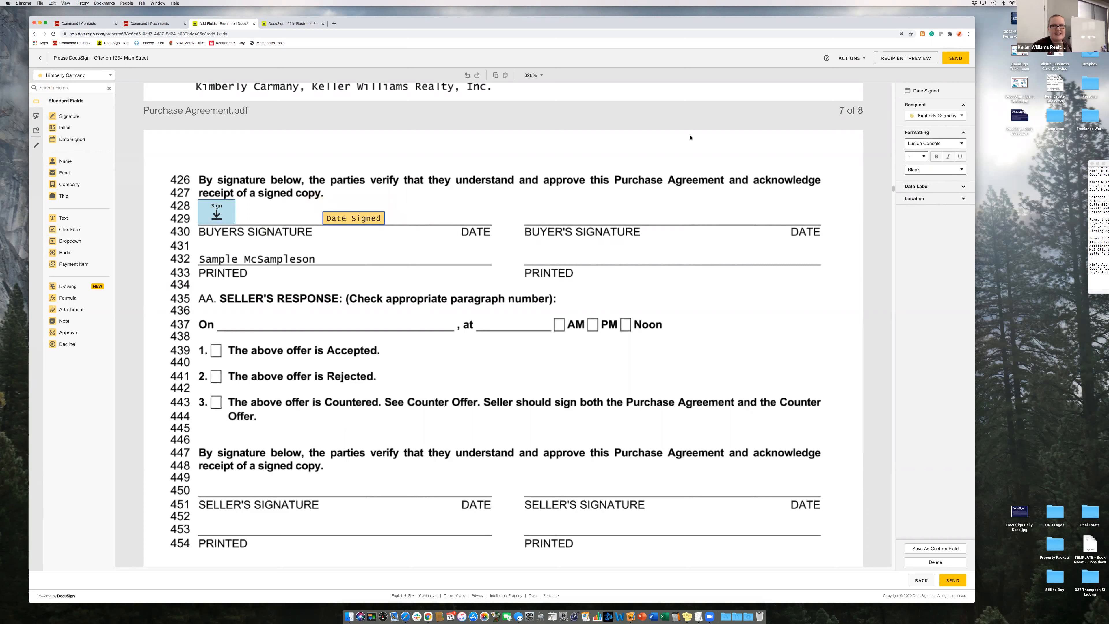
{"action": "left_click", "coordinate": [939, 115]}
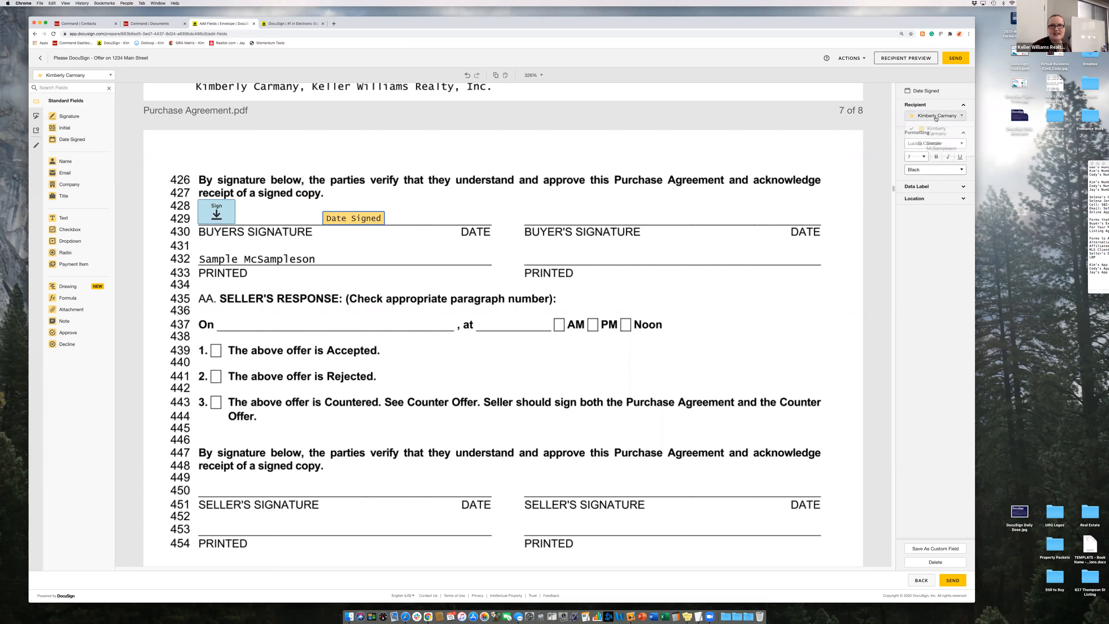
{"action": "left_click", "coordinate": [936, 148]}
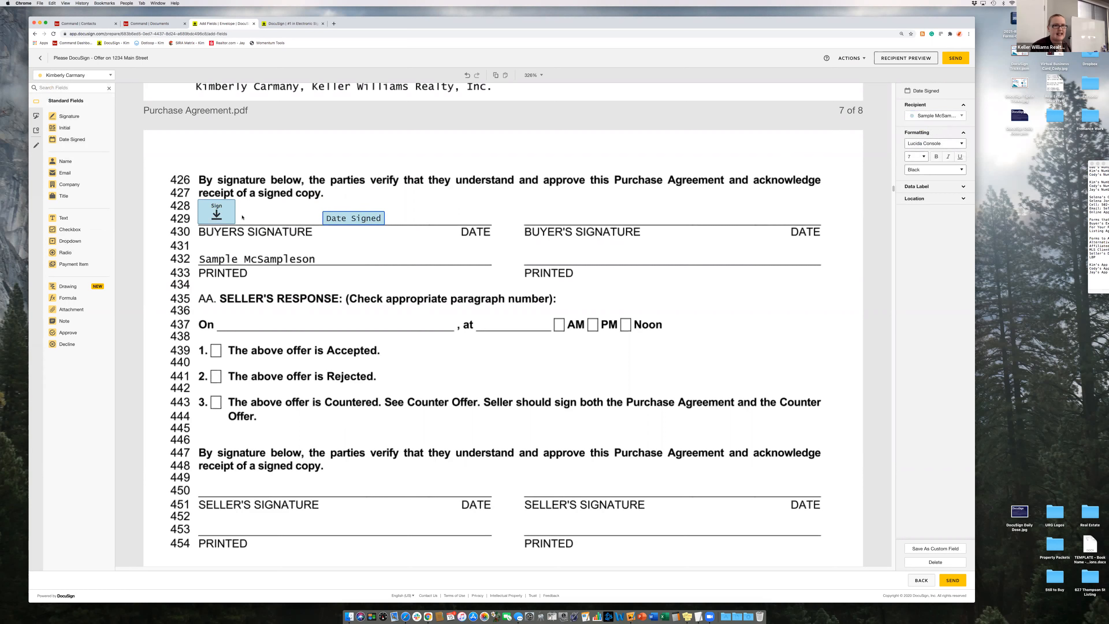
{"action": "left_click_drag", "start_coordinate": [337, 218], "coordinate": [325, 217]}
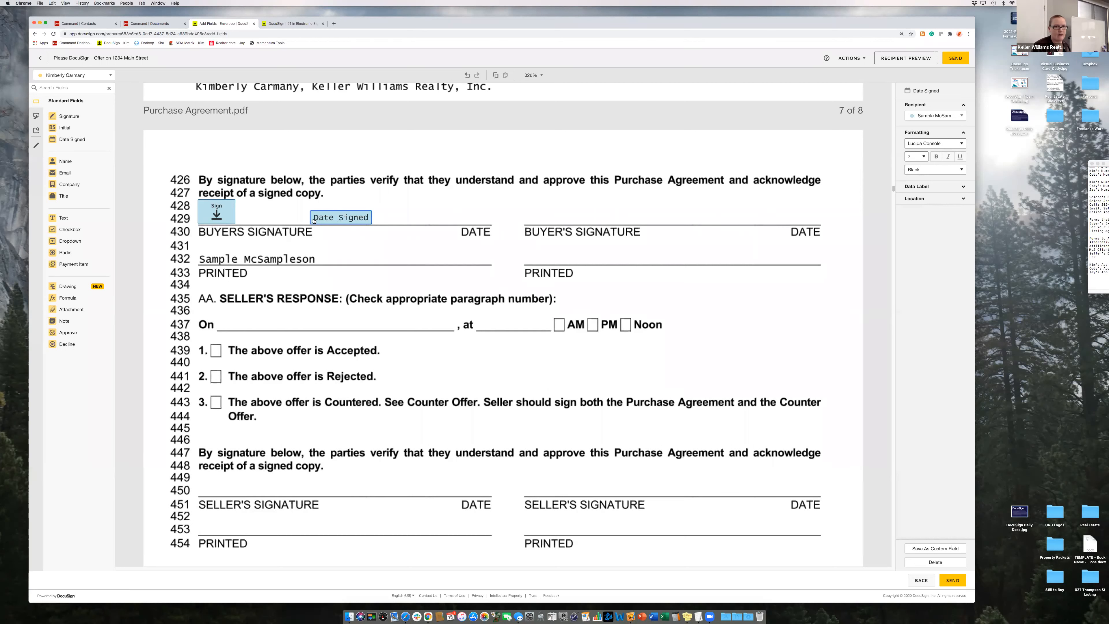
{"action": "scroll", "coordinate": [329, 266], "scroll_direction": "down", "scroll_amount": 1}
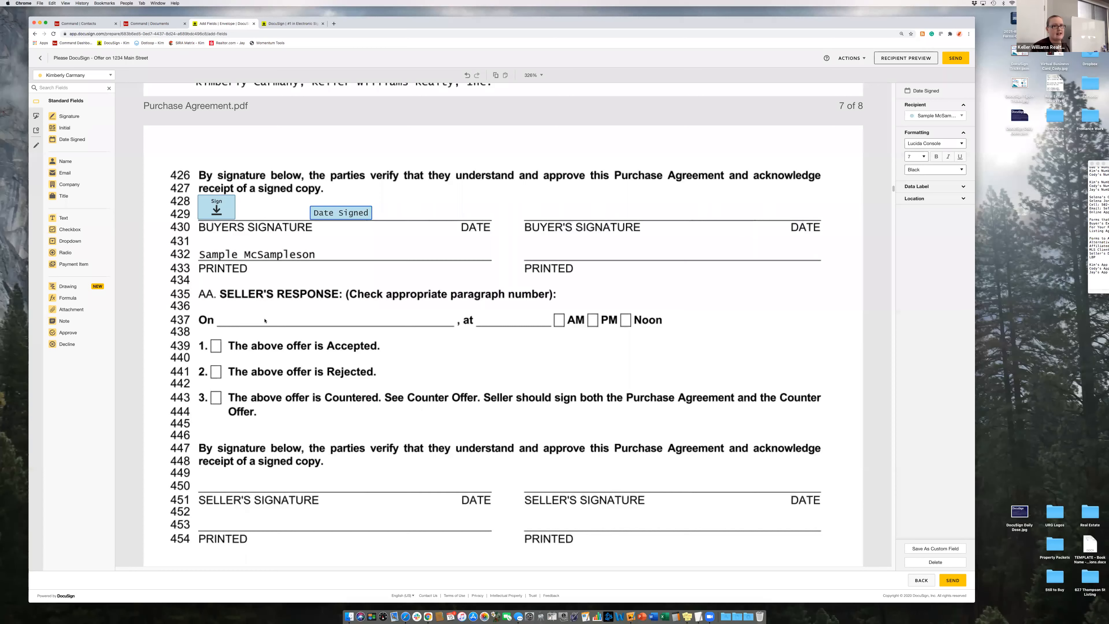
- Add a text field on the Origination Fee line prefilled with 995
{"action": "scroll", "coordinate": [291, 330], "scroll_direction": "down", "scroll_amount": 15}
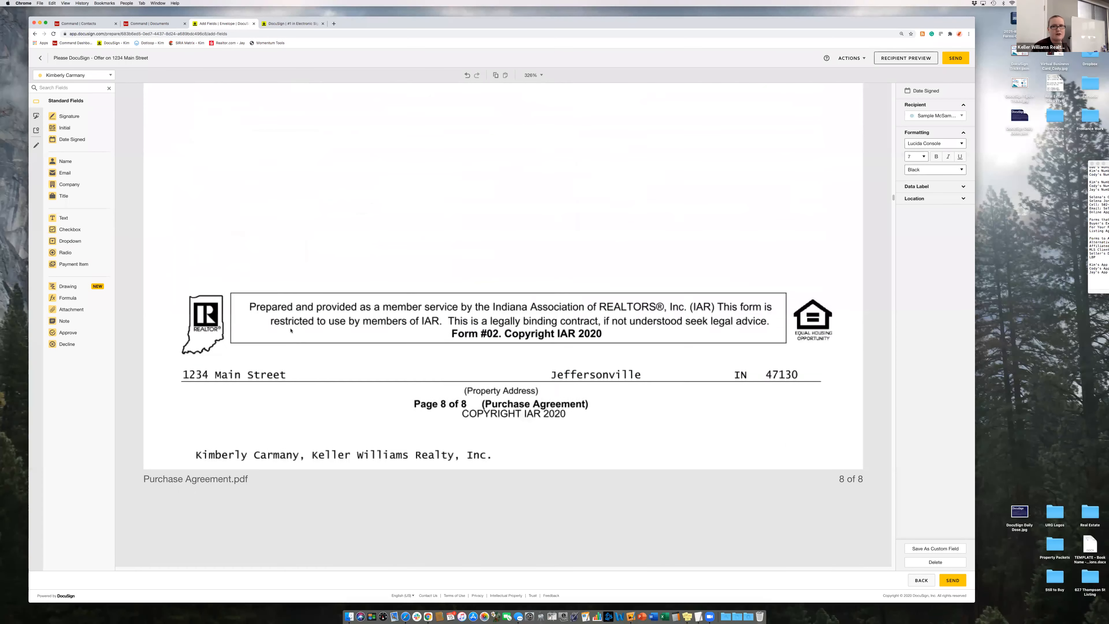
{"action": "scroll", "coordinate": [291, 331], "scroll_direction": "down", "scroll_amount": 10}
{"action": "scroll", "coordinate": [291, 331], "scroll_direction": "up", "scroll_amount": 1}
{"action": "scroll", "coordinate": [291, 331], "scroll_direction": "up", "scroll_amount": 3}
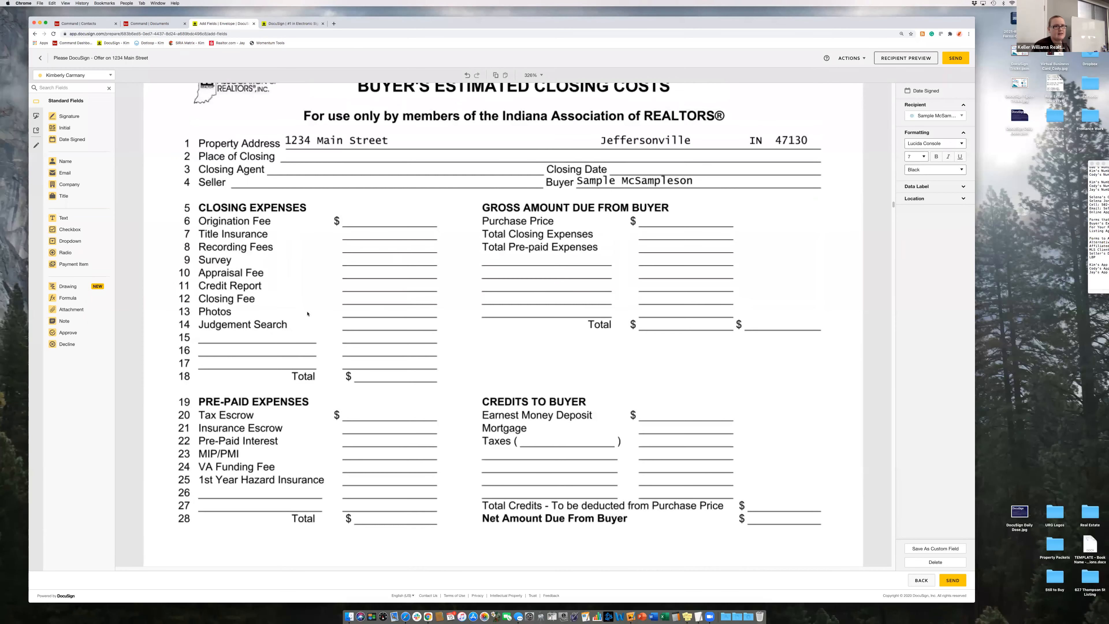
{"action": "left_click", "coordinate": [63, 217]}
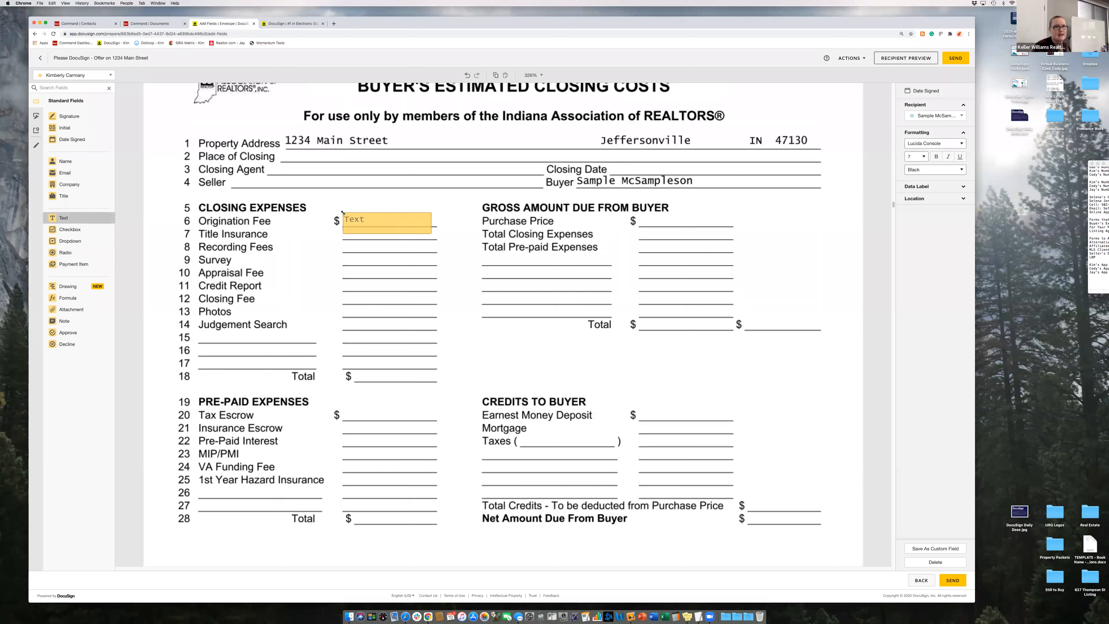
{"action": "left_click", "coordinate": [423, 235]}
{"action": "left_click_drag", "start_coordinate": [431, 234], "coordinate": [438, 221]}
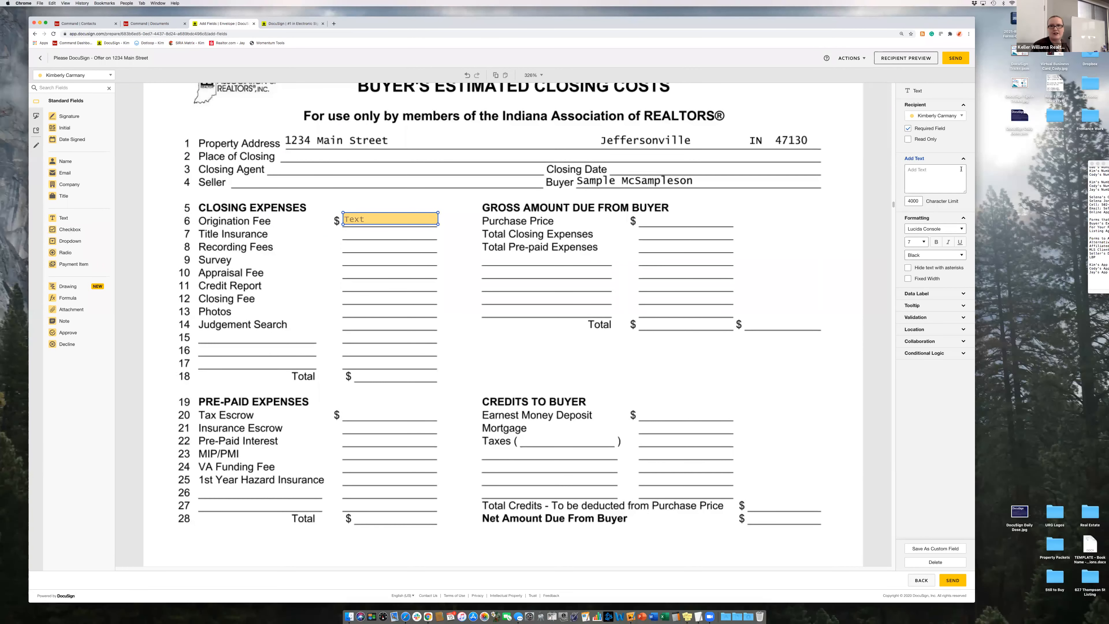
{"action": "left_click", "coordinate": [932, 183]}
{"action": "type", "text": "995"}
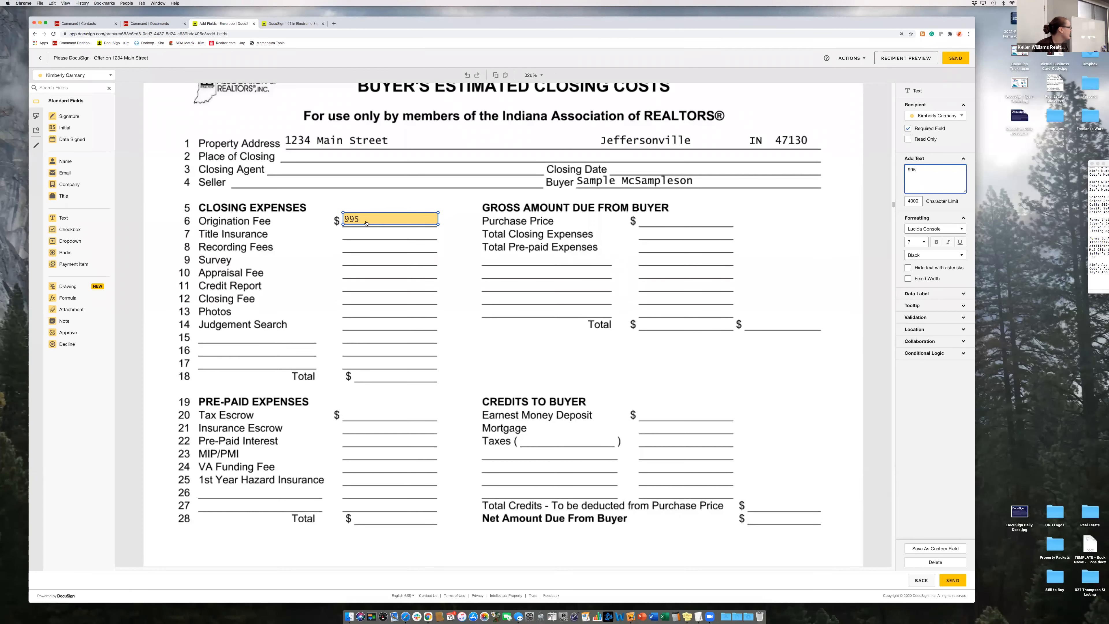
- Add a text field sized to the broker's IN LICENSE # line
{"action": "scroll", "coordinate": [472, 269], "scroll_direction": "down", "scroll_amount": 10}
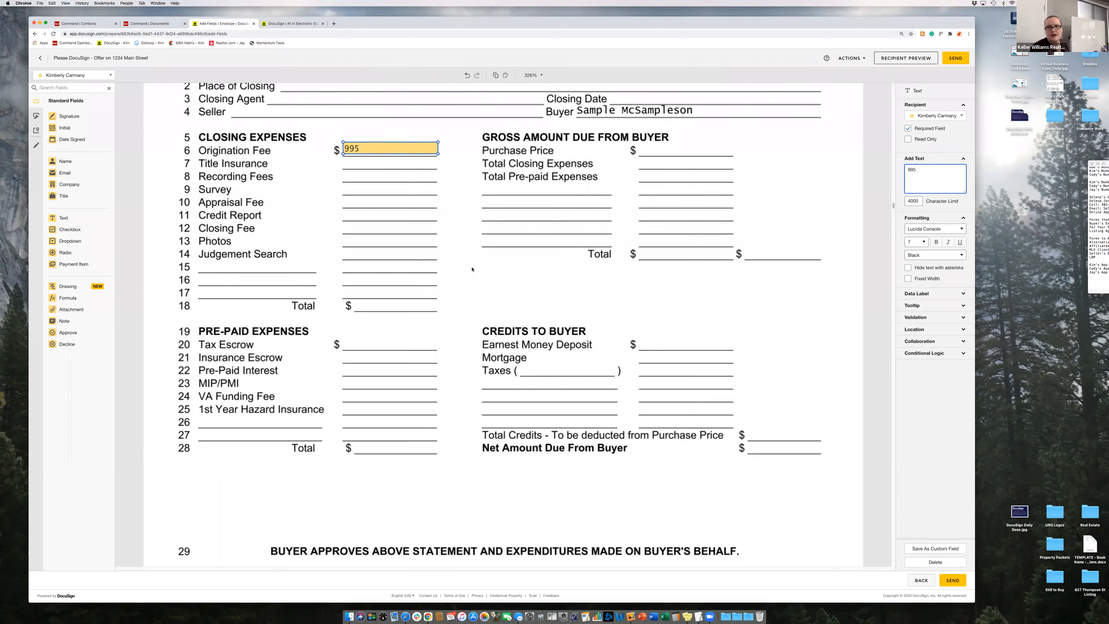
{"action": "scroll", "coordinate": [471, 269], "scroll_direction": "down", "scroll_amount": 5}
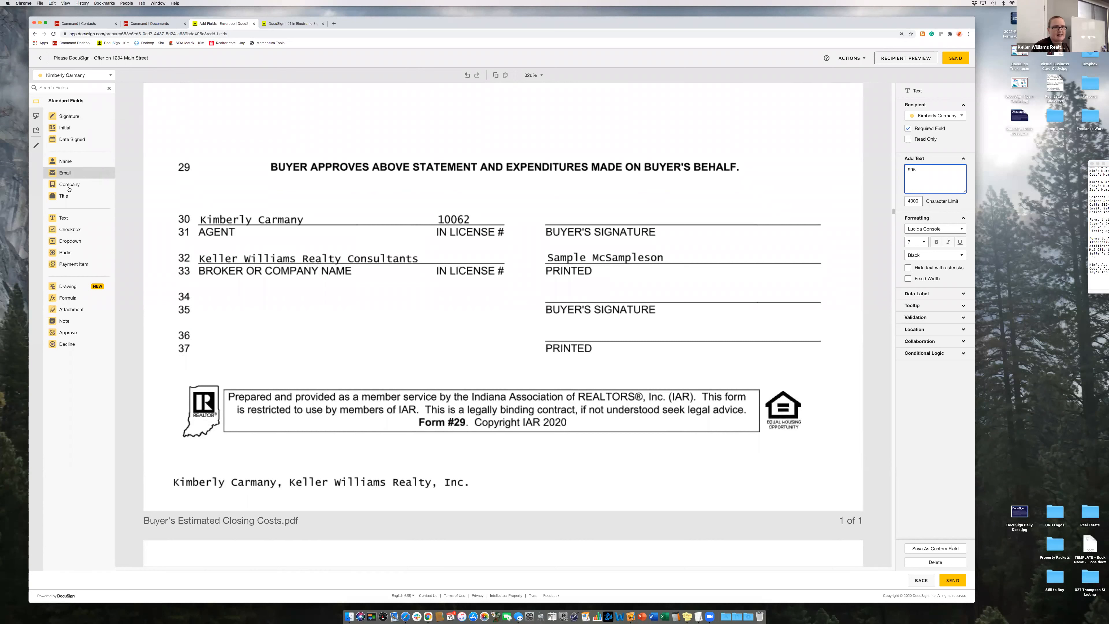
{"action": "left_click_drag", "start_coordinate": [64, 217], "coordinate": [231, 210]}
{"action": "left_click_drag", "start_coordinate": [391, 250], "coordinate": [435, 250]}
{"action": "left_click_drag", "start_coordinate": [522, 269], "coordinate": [504, 262]}
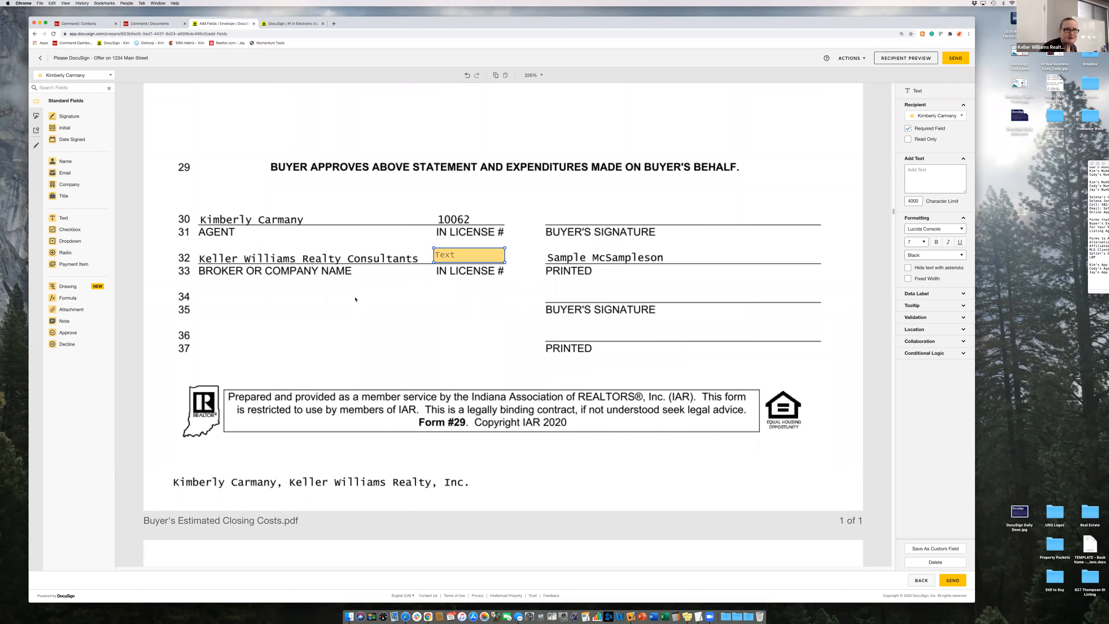
{"action": "scroll", "coordinate": [457, 271], "scroll_direction": "down", "scroll_amount": 15}
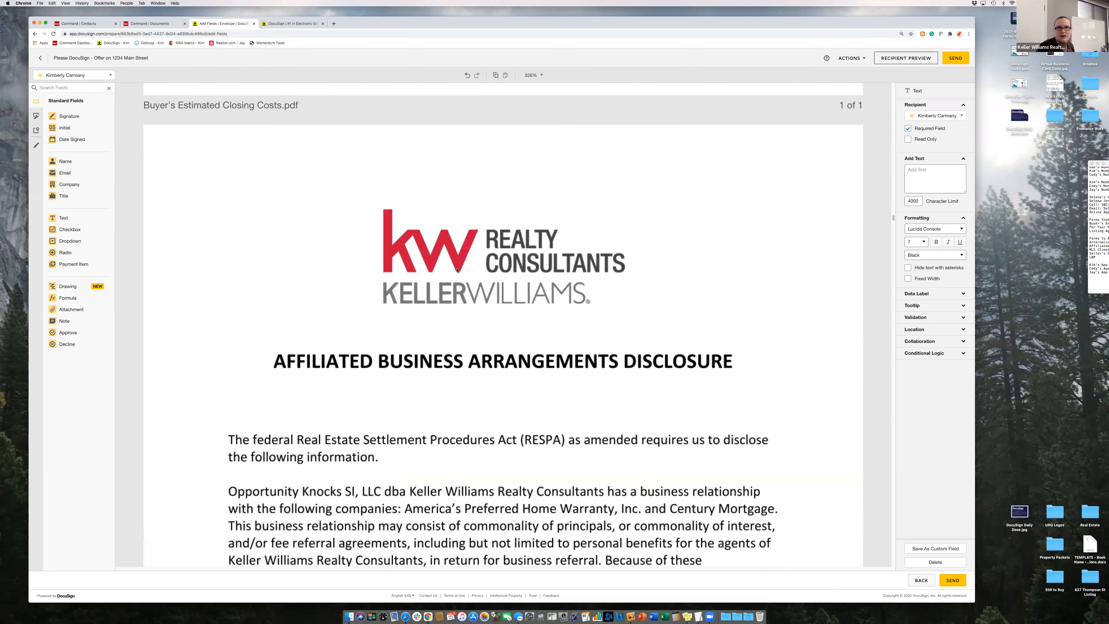
{"action": "scroll", "coordinate": [457, 270], "scroll_direction": "down", "scroll_amount": 2}
{"action": "scroll", "coordinate": [457, 271], "scroll_direction": "down", "scroll_amount": 20}
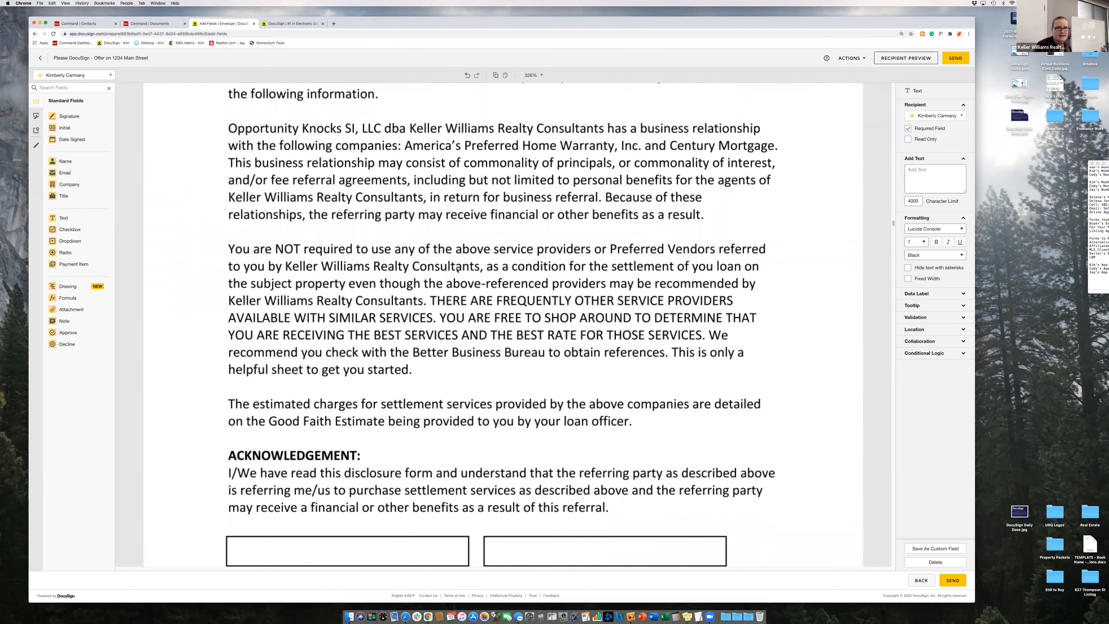
{"action": "scroll", "coordinate": [457, 270], "scroll_direction": "down", "scroll_amount": 20}
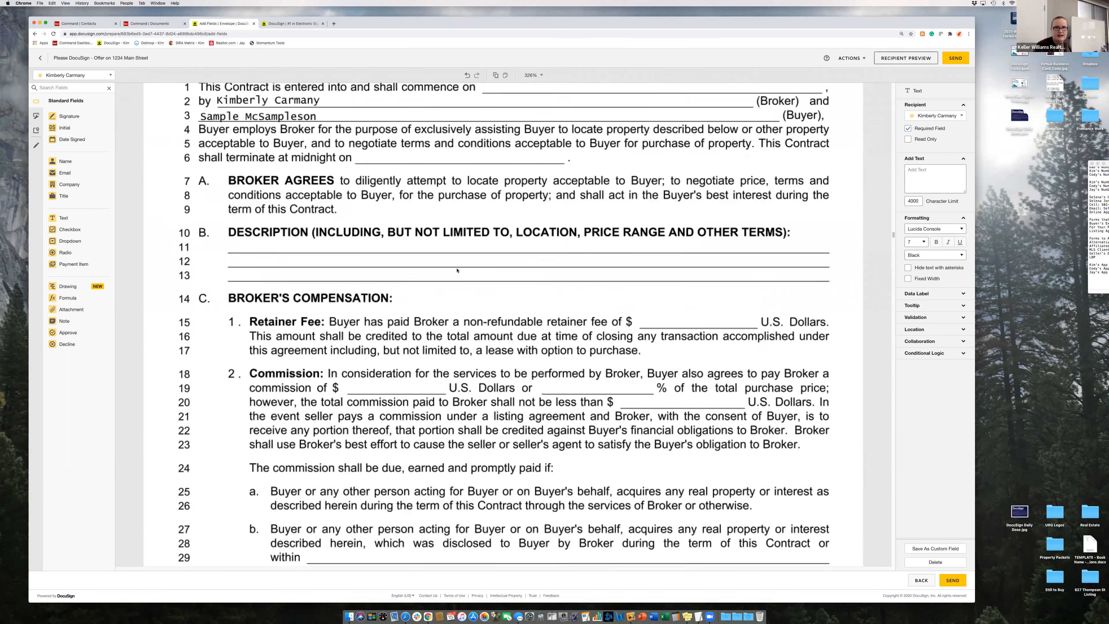
{"action": "scroll", "coordinate": [457, 271], "scroll_direction": "down", "scroll_amount": 20}
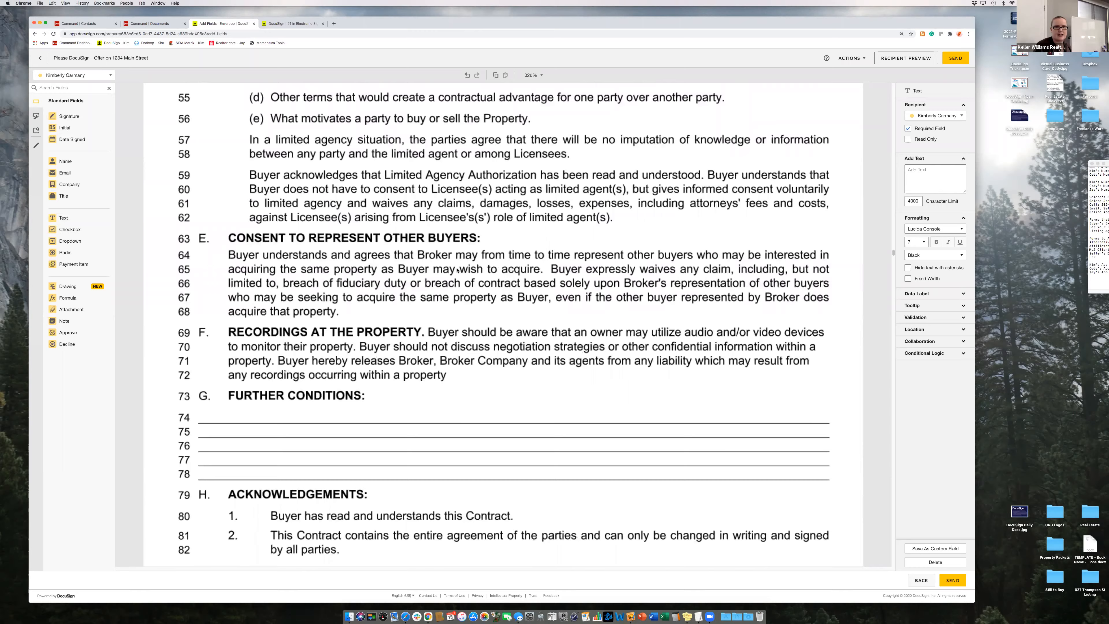
{"action": "scroll", "coordinate": [457, 269], "scroll_direction": "down", "scroll_amount": 7}
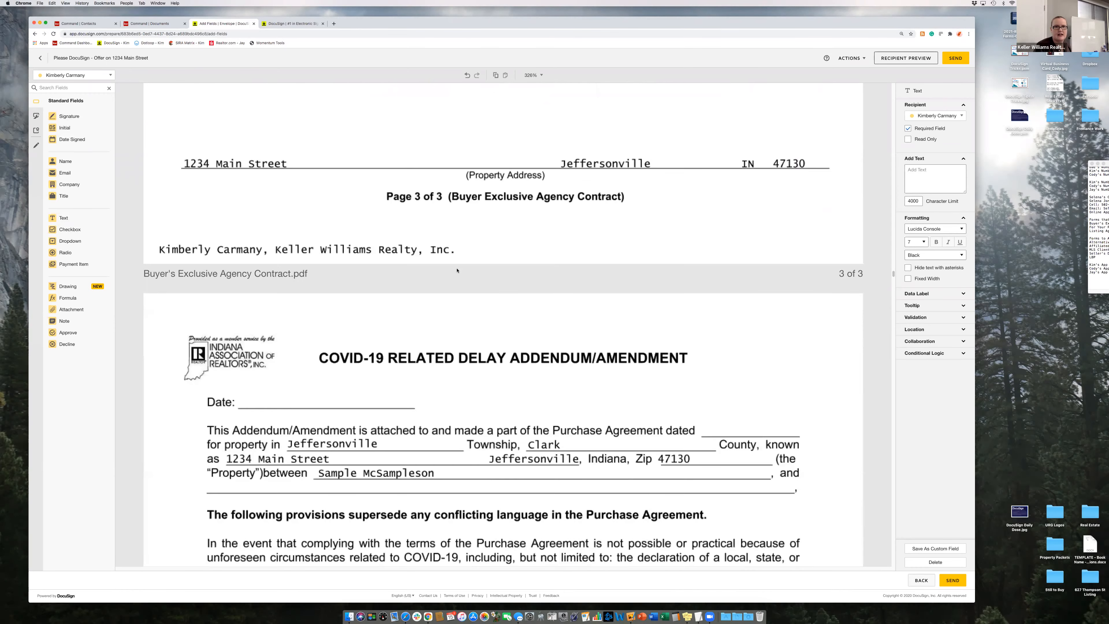
{"action": "scroll", "coordinate": [457, 270], "scroll_direction": "down", "scroll_amount": 20}
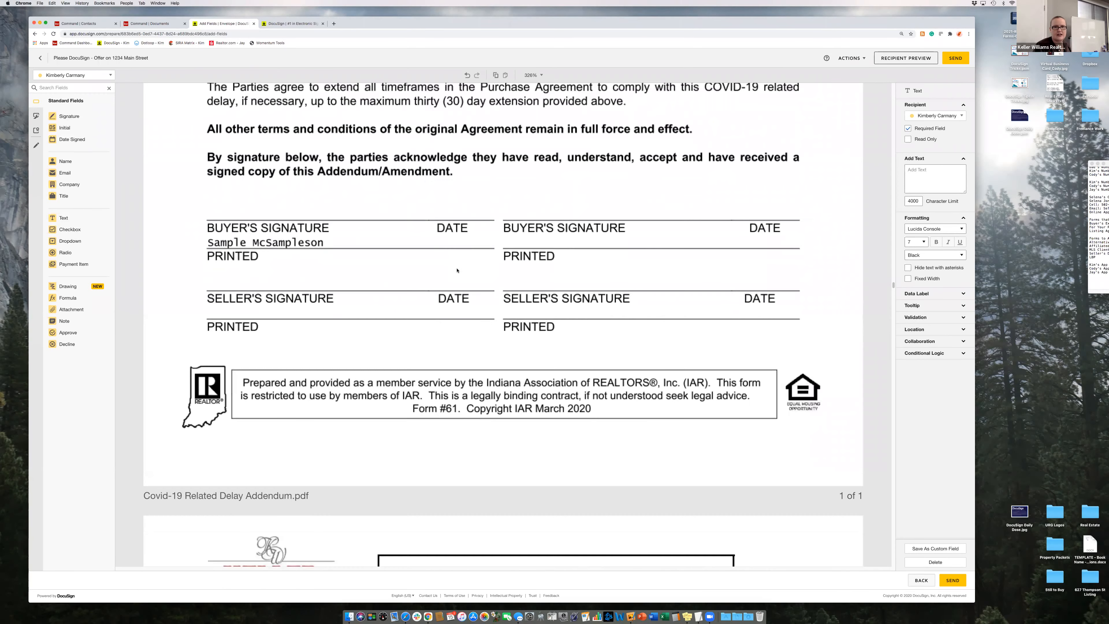
{"action": "scroll", "coordinate": [457, 271], "scroll_direction": "down", "scroll_amount": 8}
{"action": "scroll", "coordinate": [457, 270], "scroll_direction": "up", "scroll_amount": 6}
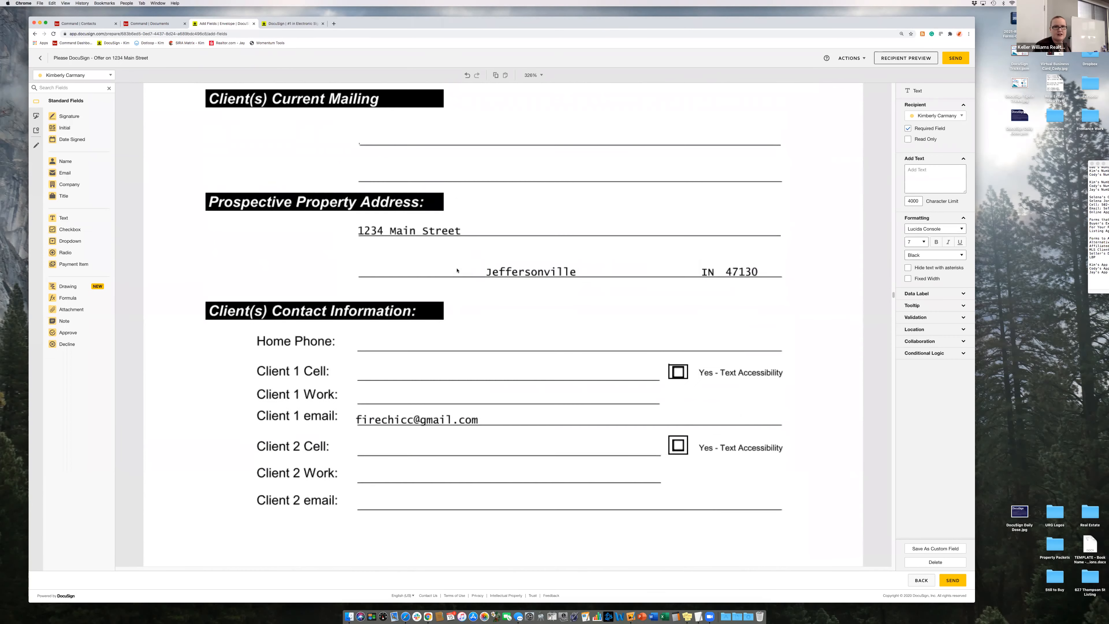
{"action": "scroll", "coordinate": [457, 270], "scroll_direction": "up", "scroll_amount": 1}
{"action": "scroll", "coordinate": [457, 270], "scroll_direction": "down", "scroll_amount": 2}
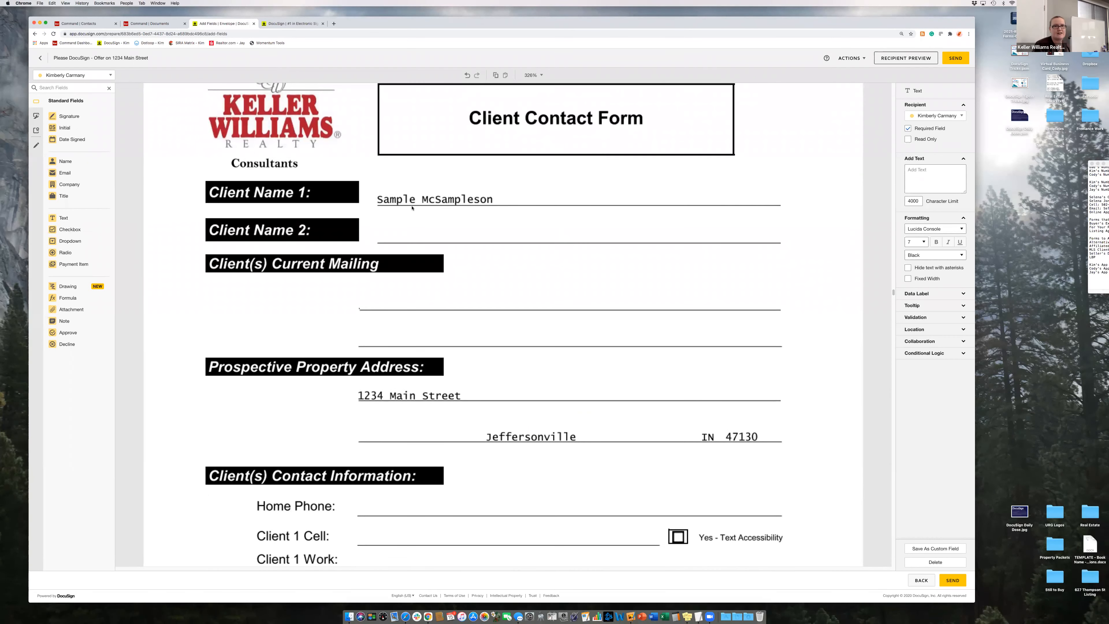
{"action": "scroll", "coordinate": [532, 214], "scroll_direction": "down", "scroll_amount": 2}
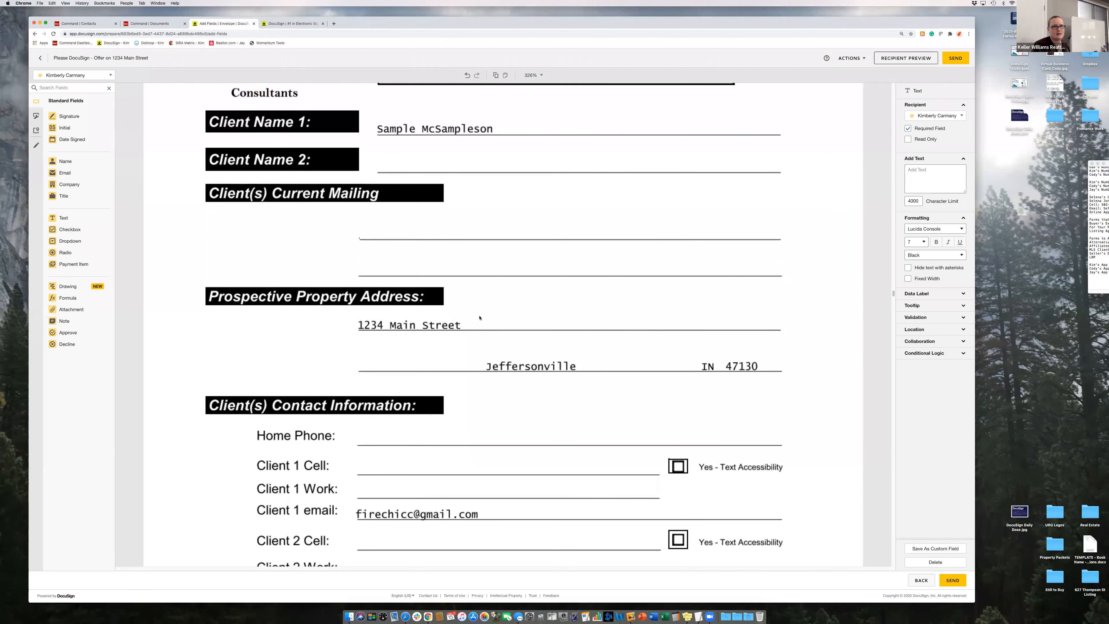
{"action": "scroll", "coordinate": [342, 419], "scroll_direction": "down", "scroll_amount": 3}
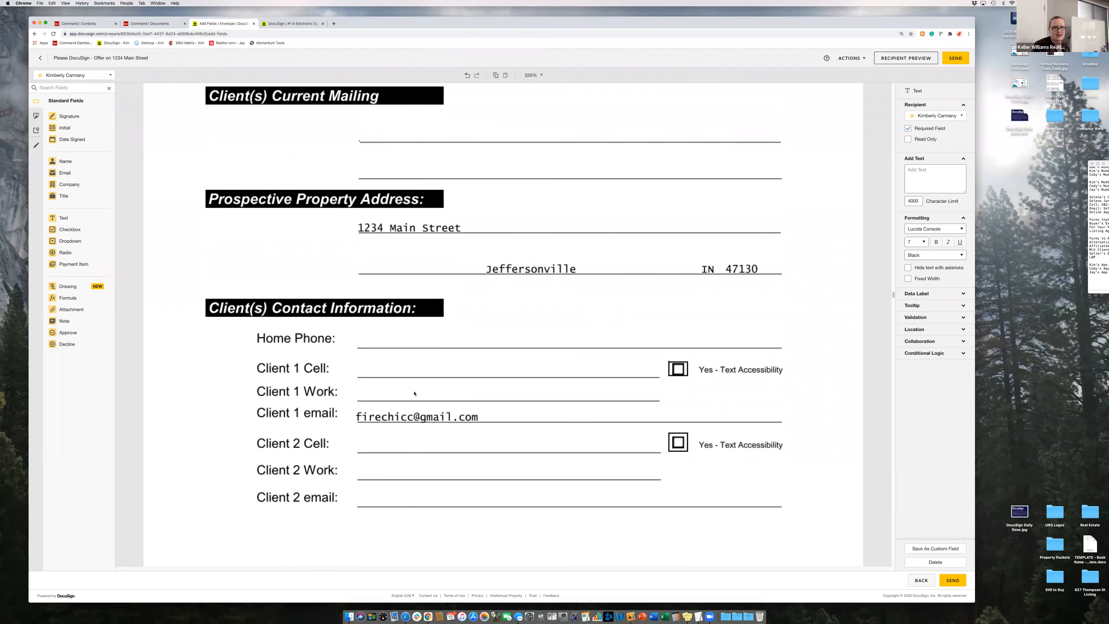
{"action": "scroll", "coordinate": [450, 364], "scroll_direction": "down", "scroll_amount": 15}
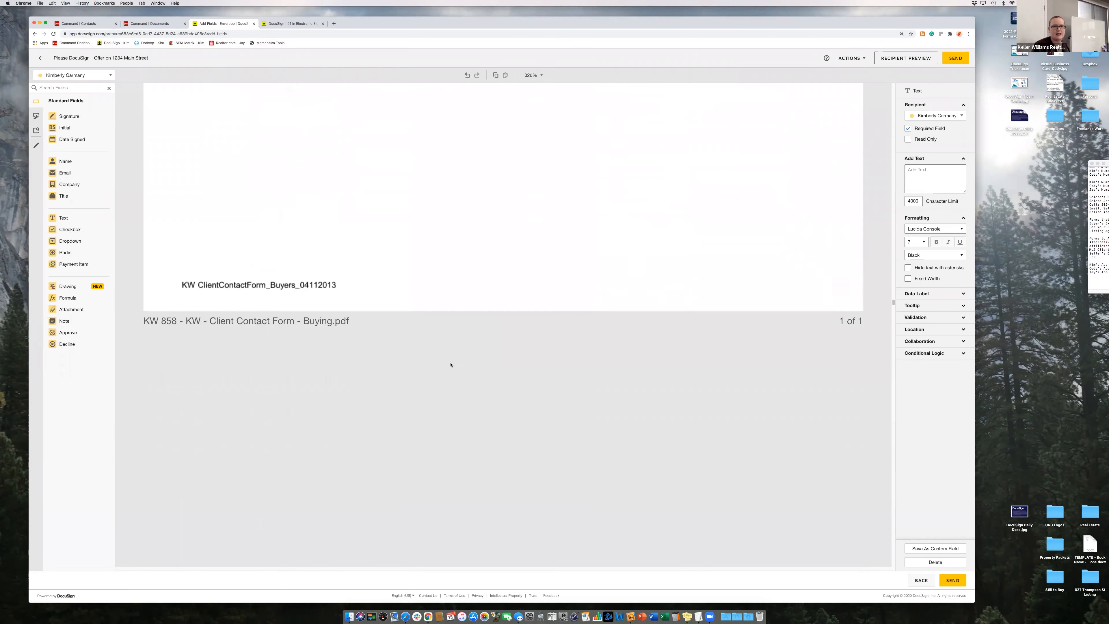
{"action": "scroll", "coordinate": [451, 365], "scroll_direction": "down", "scroll_amount": 6}
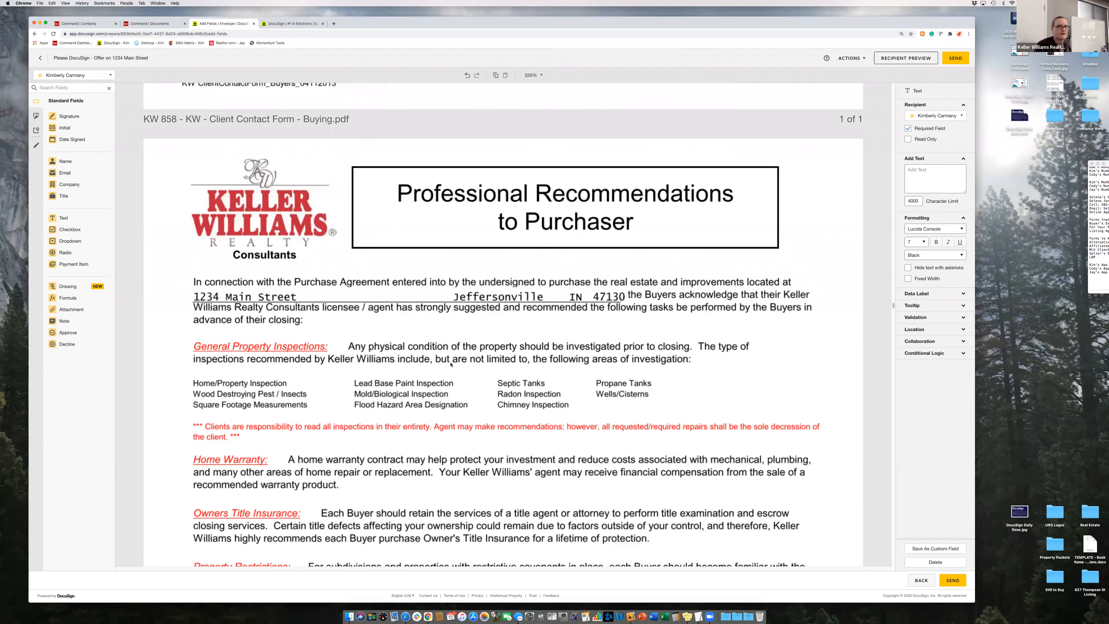
{"action": "scroll", "coordinate": [451, 364], "scroll_direction": "down", "scroll_amount": 2}
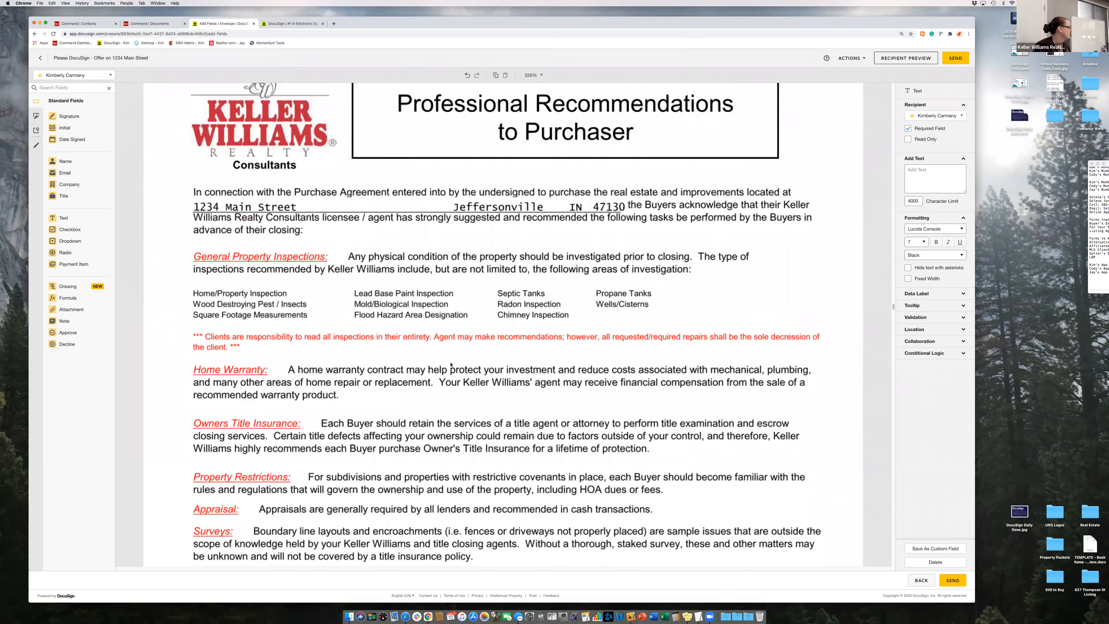
{"action": "scroll", "coordinate": [450, 364], "scroll_direction": "up", "scroll_amount": 1}
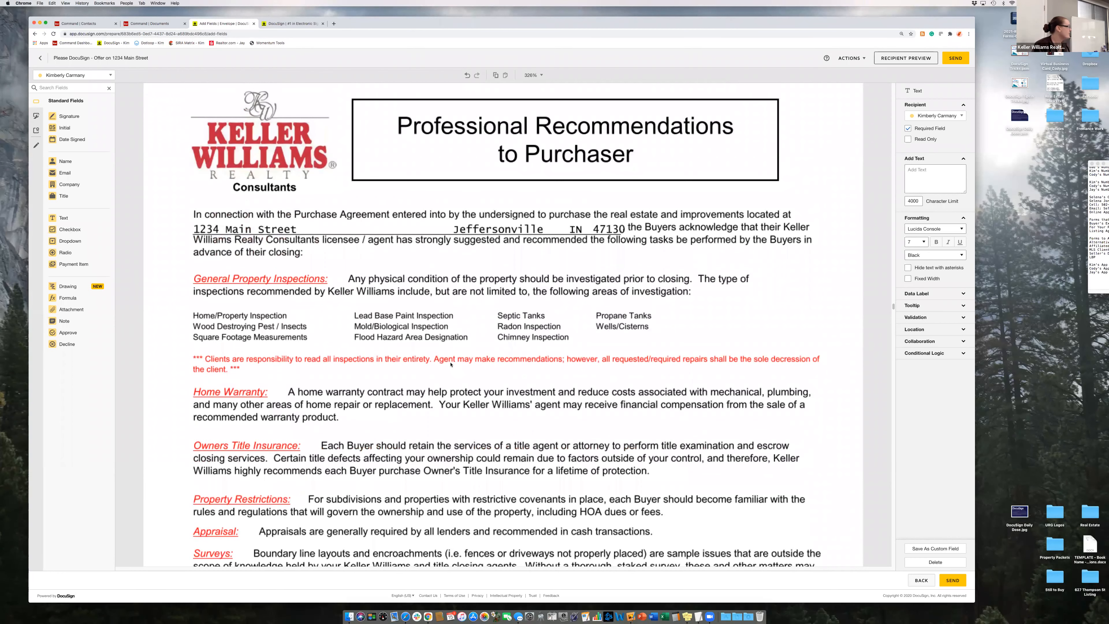
{"action": "scroll", "coordinate": [451, 365], "scroll_direction": "down", "scroll_amount": 2}
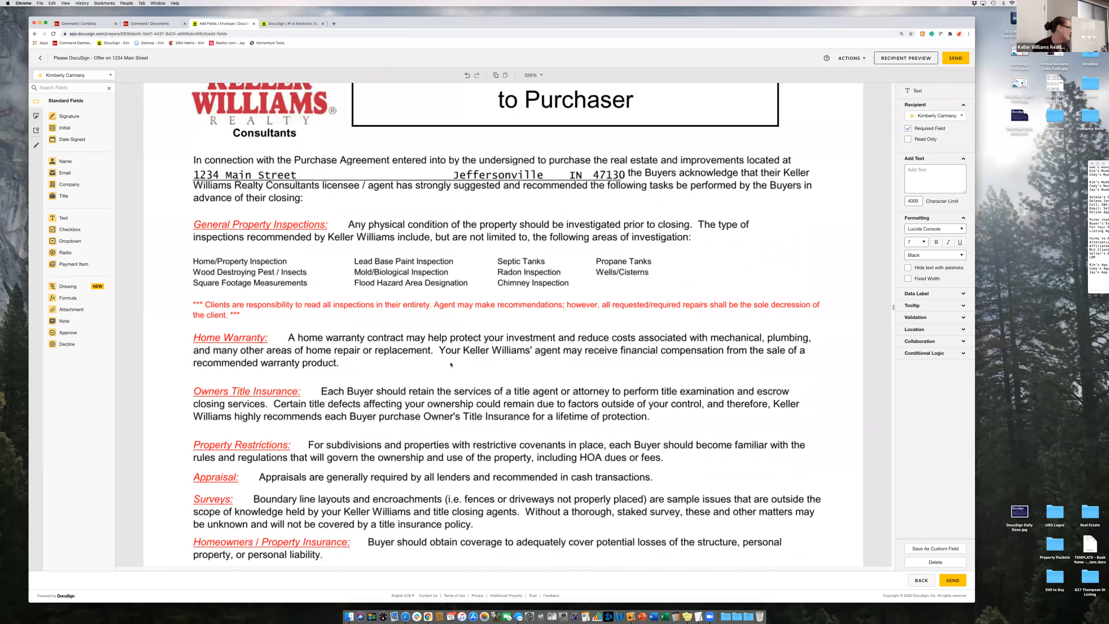
{"action": "scroll", "coordinate": [451, 364], "scroll_direction": "down", "scroll_amount": 3}
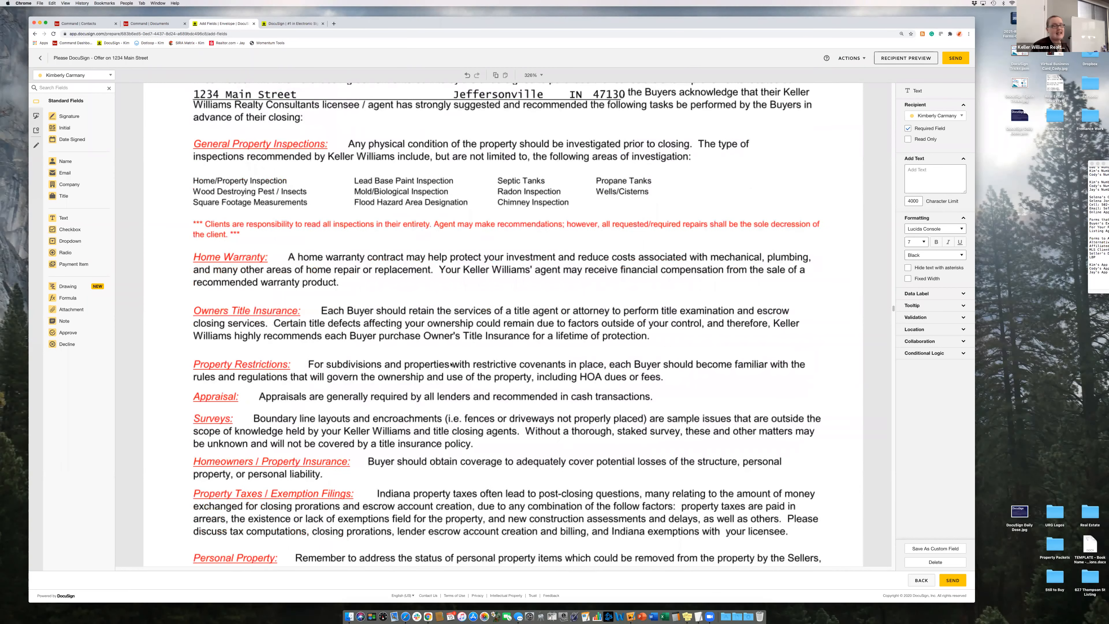
{"action": "scroll", "coordinate": [451, 364], "scroll_direction": "up", "scroll_amount": 20}
{"action": "scroll", "coordinate": [450, 365], "scroll_direction": "up", "scroll_amount": 2}
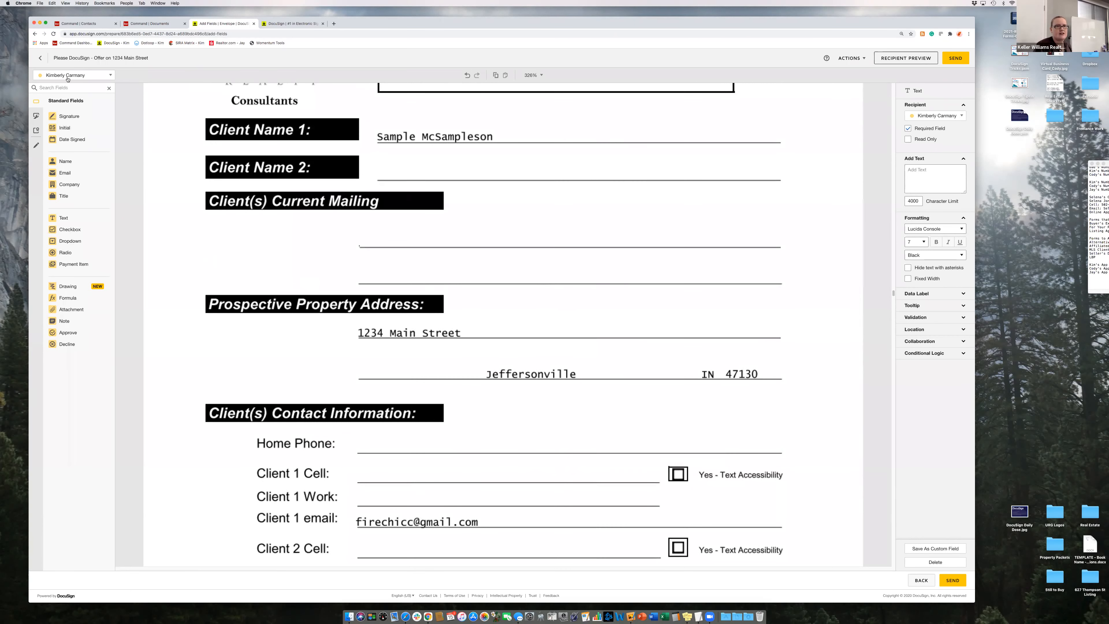
- Make the client the recipient and add a wide text field along the mailing-address line
{"action": "left_click", "coordinate": [68, 79]}
{"action": "left_click", "coordinate": [70, 100]}
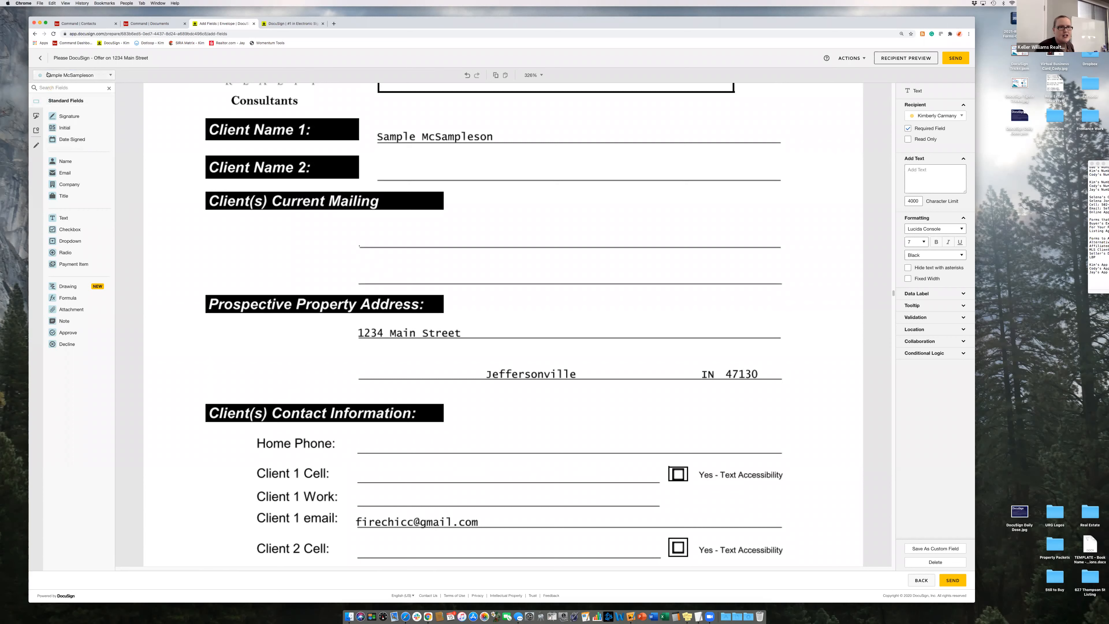
{"action": "left_click", "coordinate": [63, 217]}
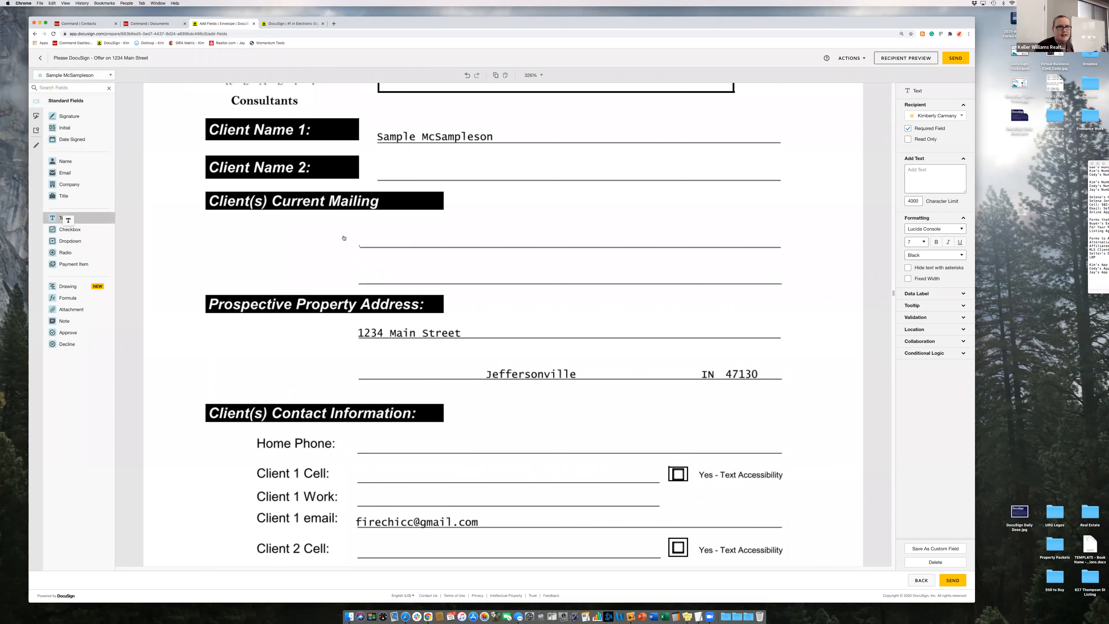
{"action": "left_click", "coordinate": [365, 238]}
{"action": "left_click_drag", "start_coordinate": [449, 254], "coordinate": [603, 247]}
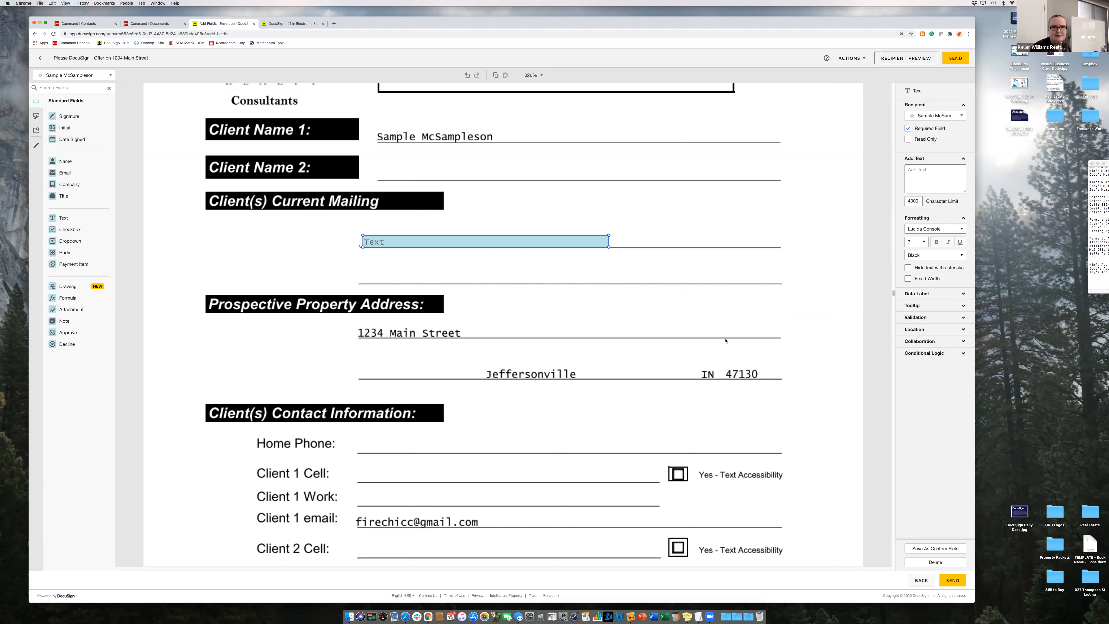
- Add a pre-checked checkbox over Client 1's Cell 'Yes - Text Accessibility' box
{"action": "scroll", "coordinate": [651, 348], "scroll_direction": "down", "scroll_amount": 5}
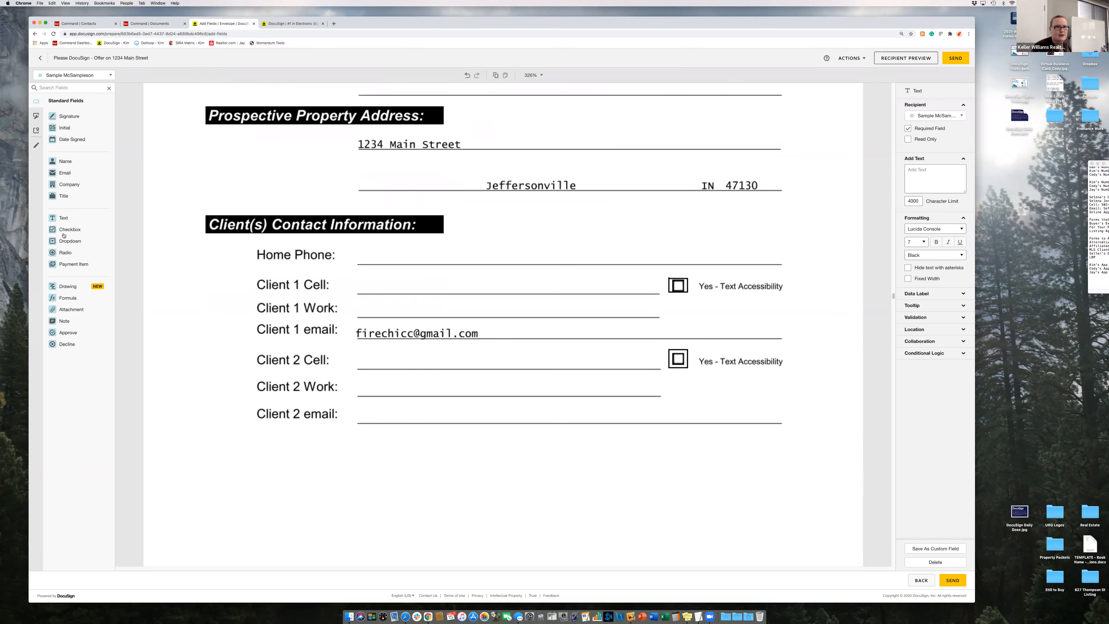
{"action": "left_click_drag", "start_coordinate": [65, 229], "coordinate": [684, 291]}
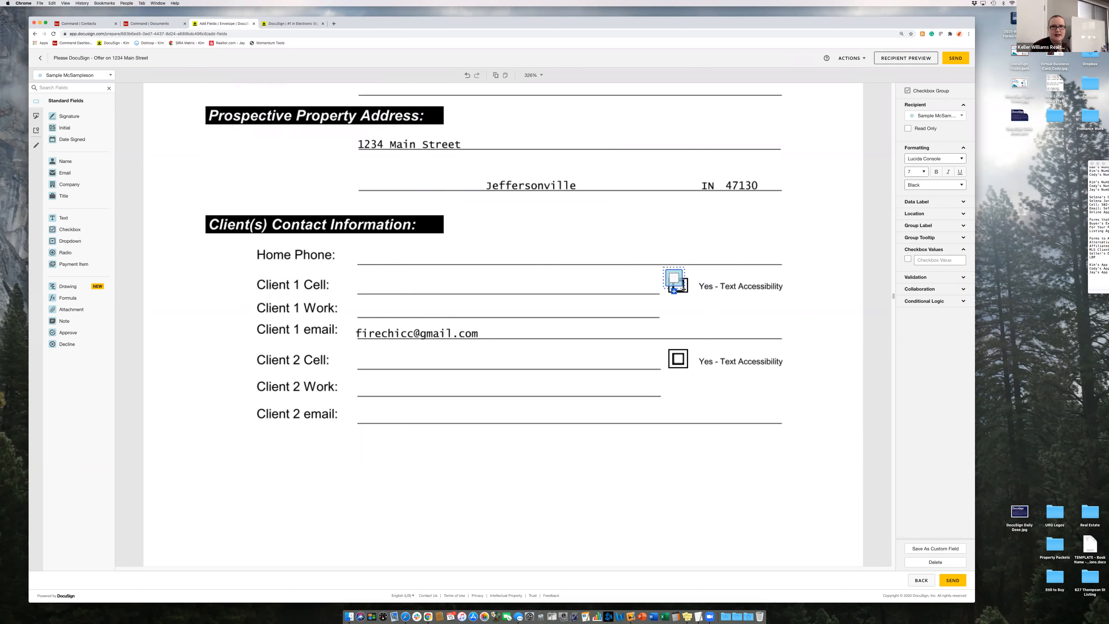
{"action": "left_click", "coordinate": [907, 258]}
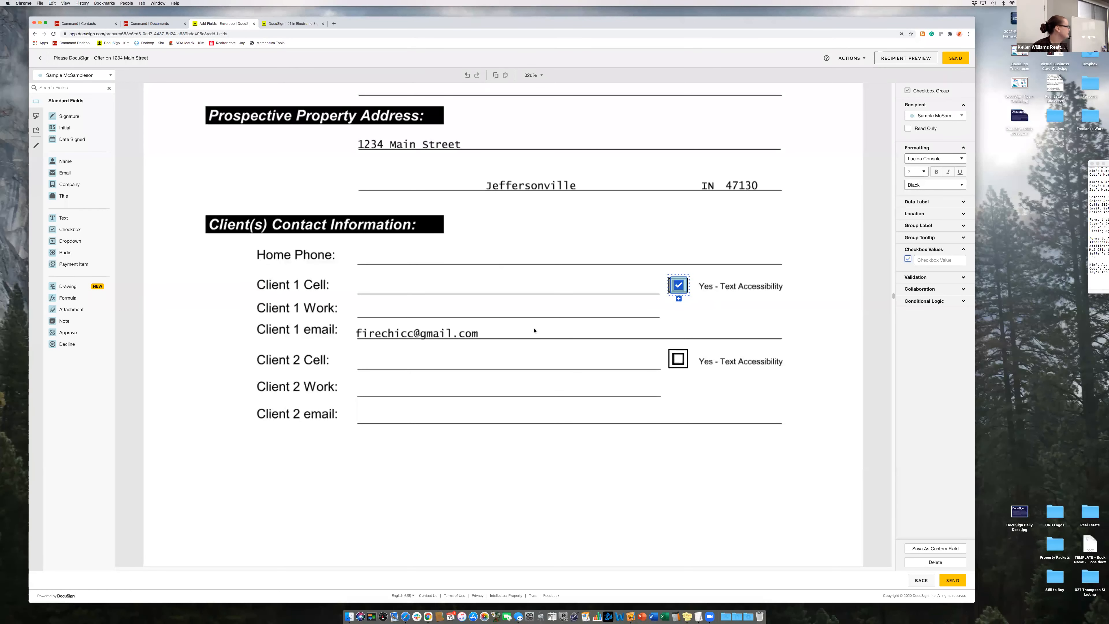
- Place signature fields in both Client Signature boxes, scaling the first to 50%
{"action": "scroll", "coordinate": [528, 343], "scroll_direction": "down", "scroll_amount": 15}
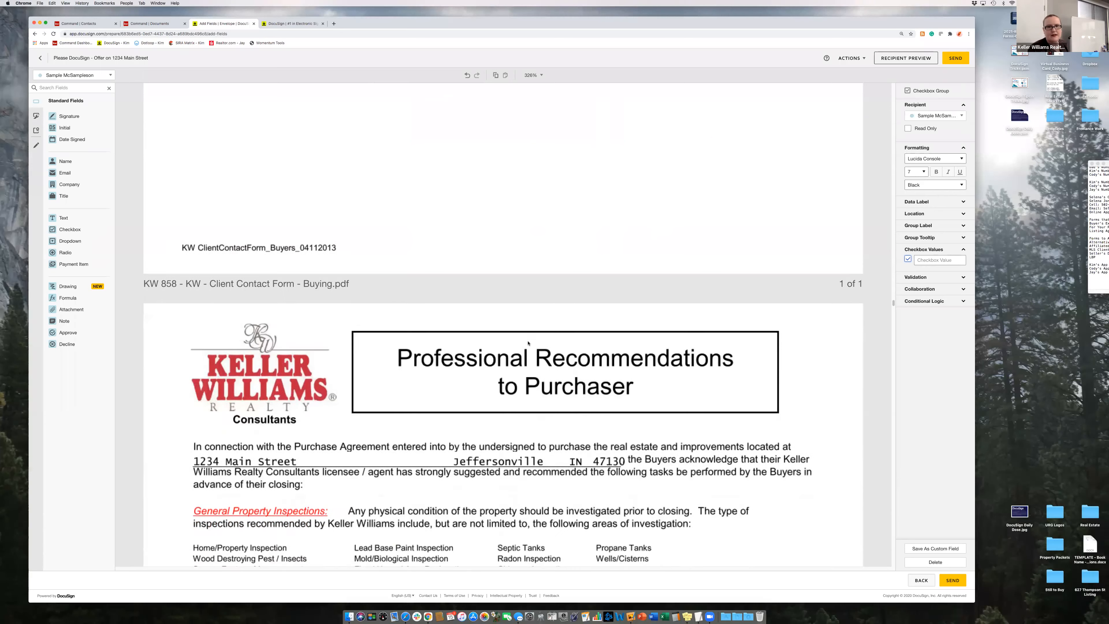
{"action": "scroll", "coordinate": [527, 343], "scroll_direction": "down", "scroll_amount": 5}
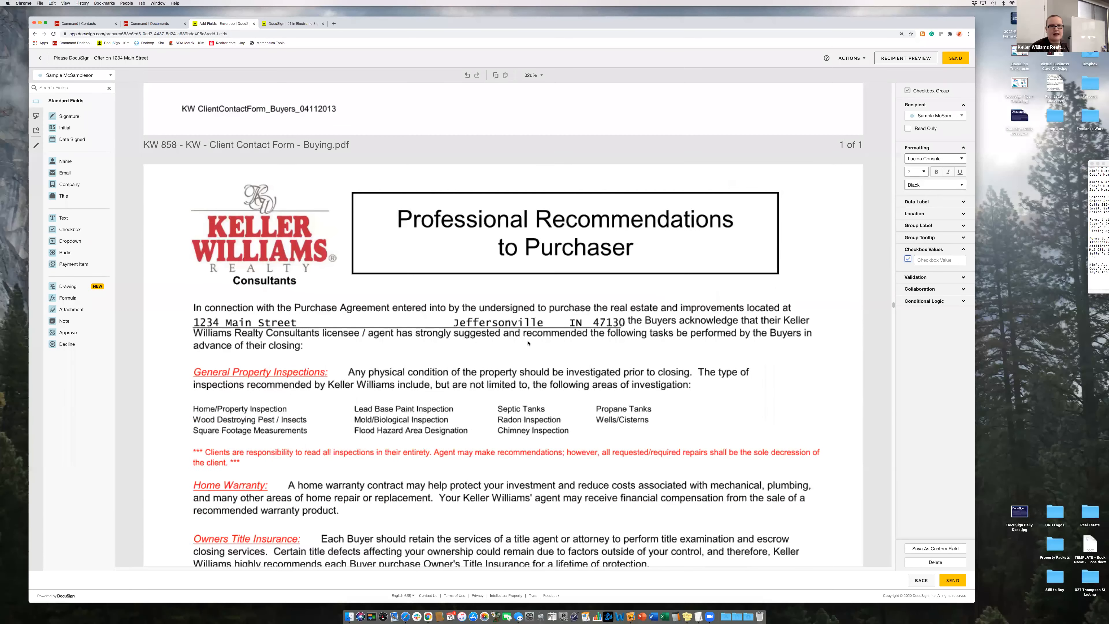
{"action": "scroll", "coordinate": [527, 343], "scroll_direction": "down", "scroll_amount": 20}
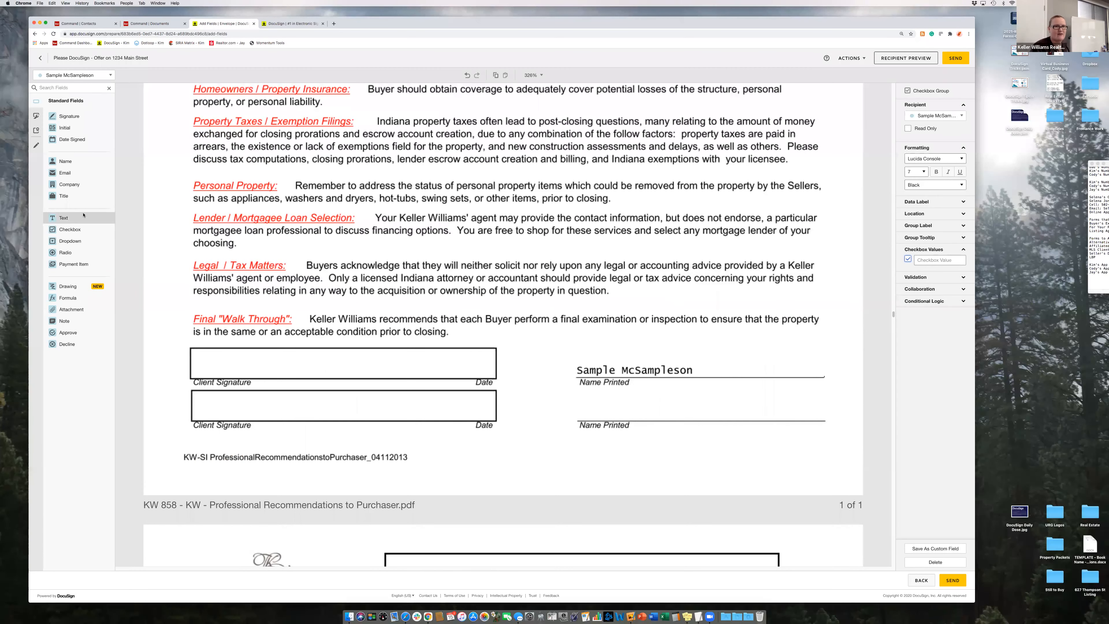
{"action": "mouse_move", "coordinate": [69, 116]}
{"action": "left_mouse_down"}
{"action": "mouse_move", "coordinate": [145, 144]}
{"action": "mouse_move", "coordinate": [201, 352]}
{"action": "left_mouse_up"}
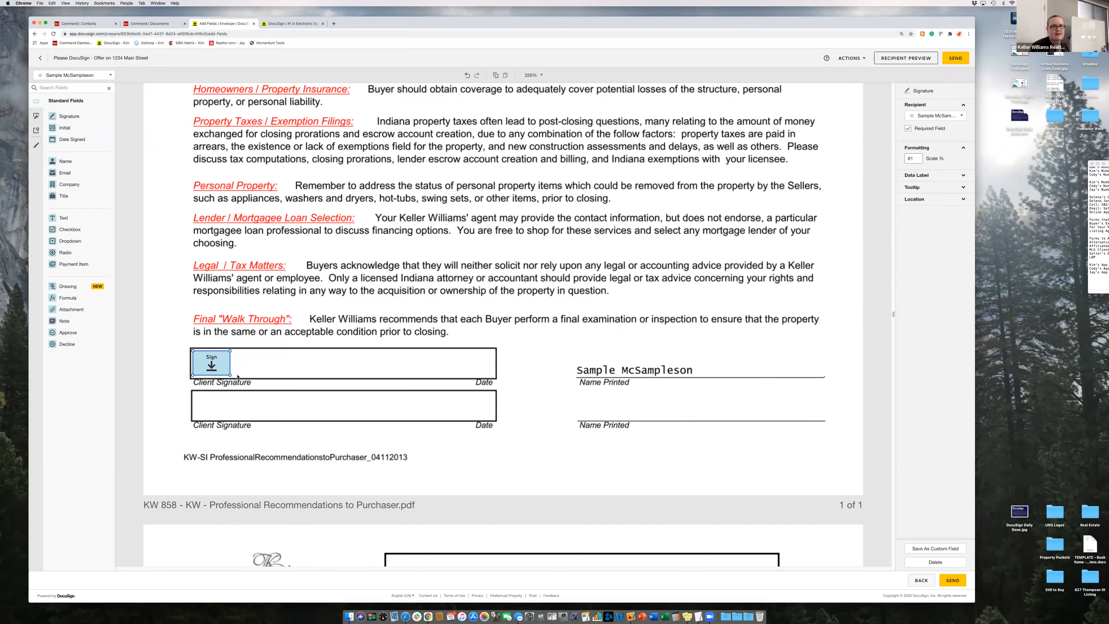
{"action": "left_click_drag", "start_coordinate": [230, 374], "coordinate": [208, 362]}
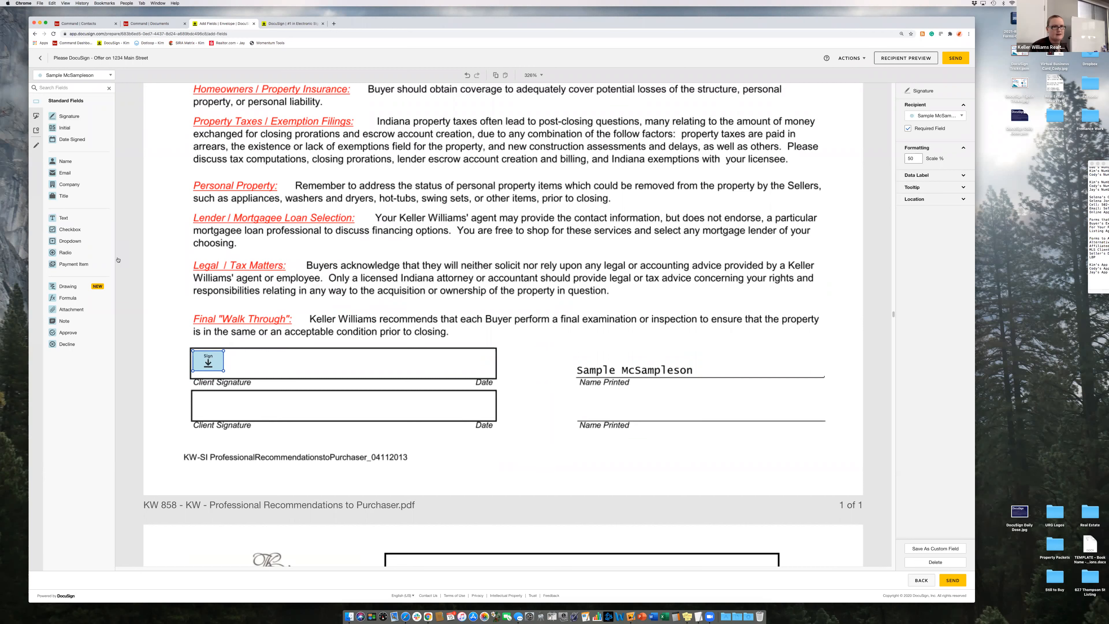
{"action": "mouse_move", "coordinate": [70, 116]}
{"action": "left_mouse_down"}
{"action": "mouse_move", "coordinate": [298, 408]}
{"action": "mouse_move", "coordinate": [265, 390]}
{"action": "left_mouse_up"}
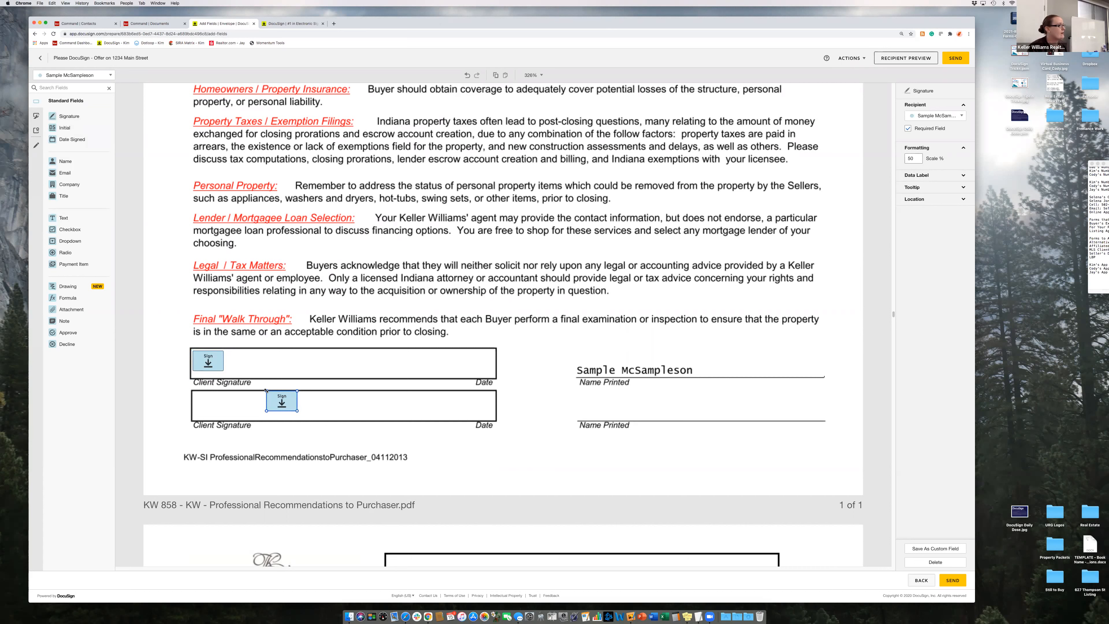
{"action": "left_click_drag", "start_coordinate": [284, 404], "coordinate": [211, 412]}
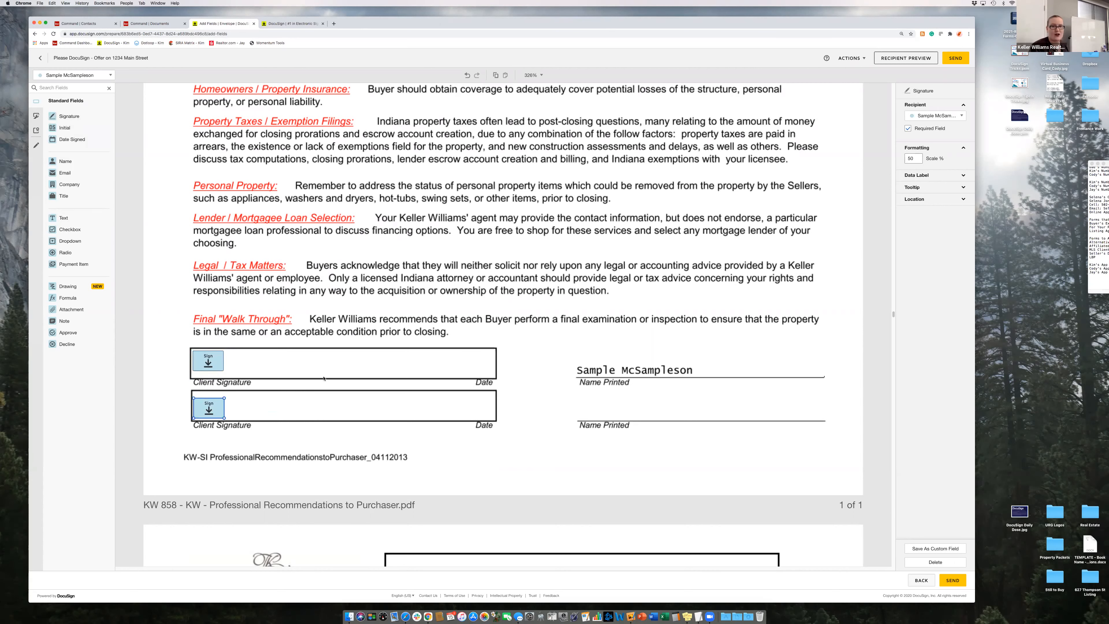
- Add a size-7 text field reading 'text' after the Final Walk Through paragraph
{"action": "scroll", "coordinate": [323, 378], "scroll_direction": "down", "scroll_amount": 1}
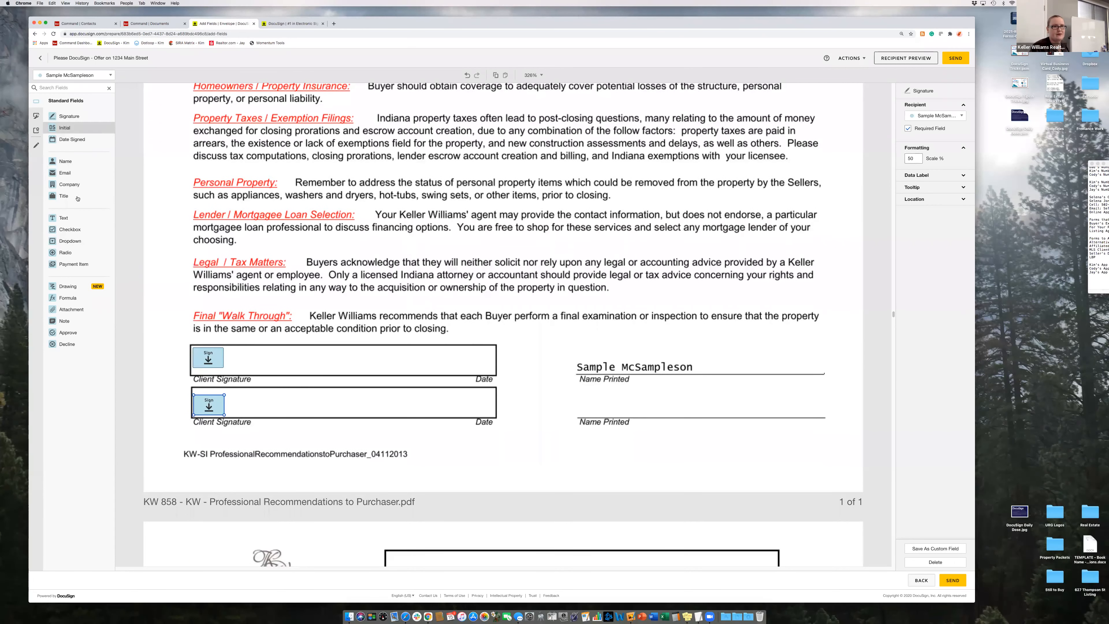
{"action": "mouse_move", "coordinate": [63, 217]}
{"action": "left_mouse_down"}
{"action": "mouse_move", "coordinate": [420, 301]}
{"action": "mouse_move", "coordinate": [493, 342]}
{"action": "mouse_move", "coordinate": [546, 322]}
{"action": "left_mouse_up"}
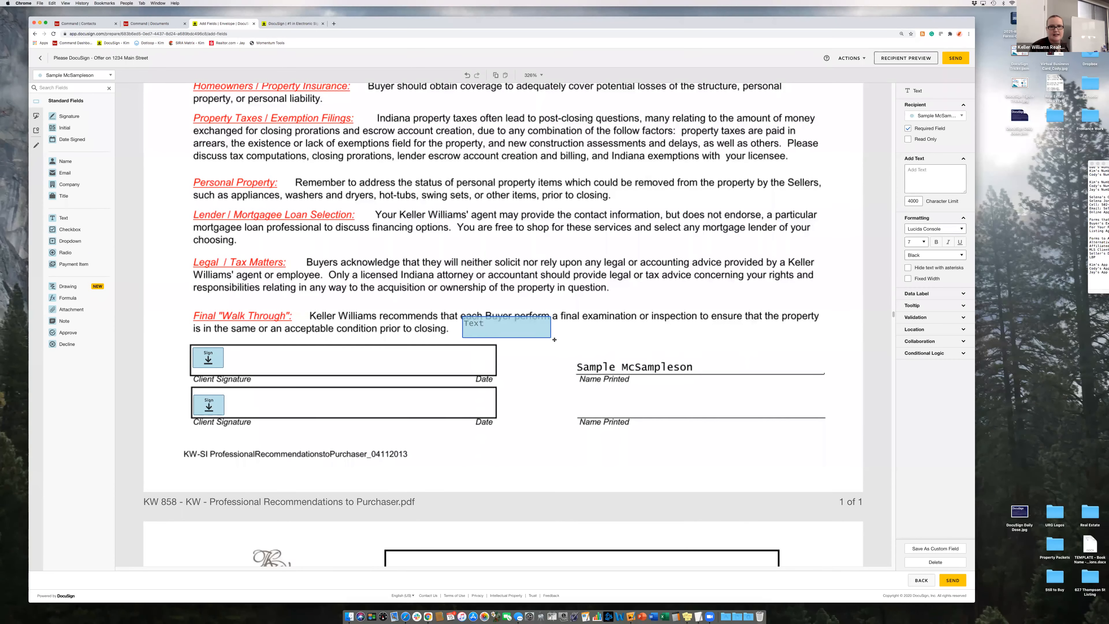
{"action": "left_click_drag", "start_coordinate": [527, 328], "coordinate": [527, 328]}
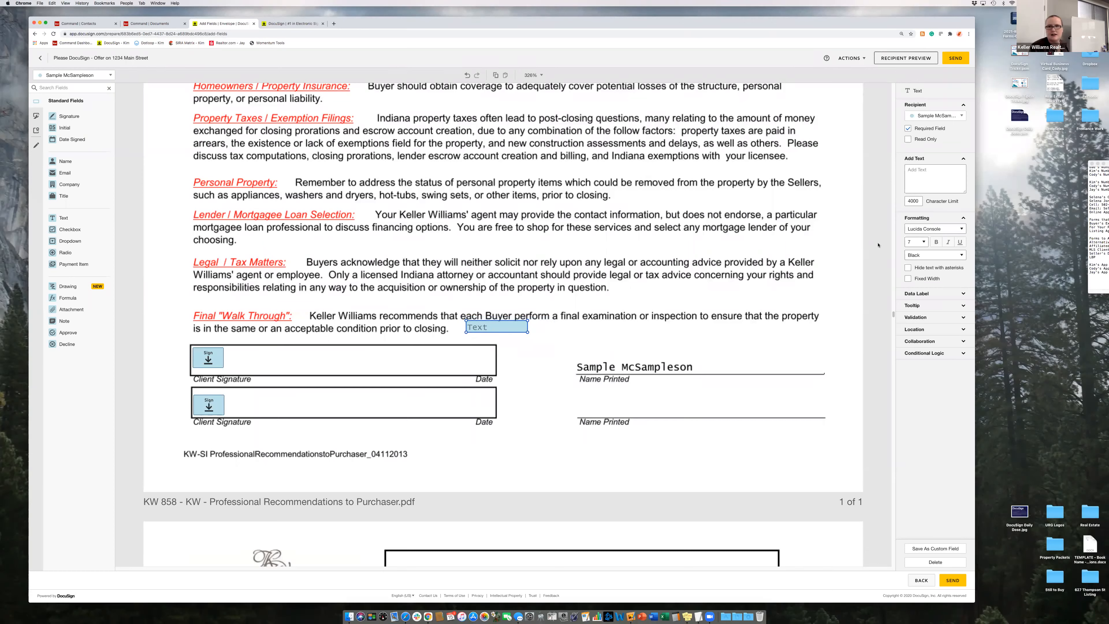
{"action": "left_click", "coordinate": [910, 240]}
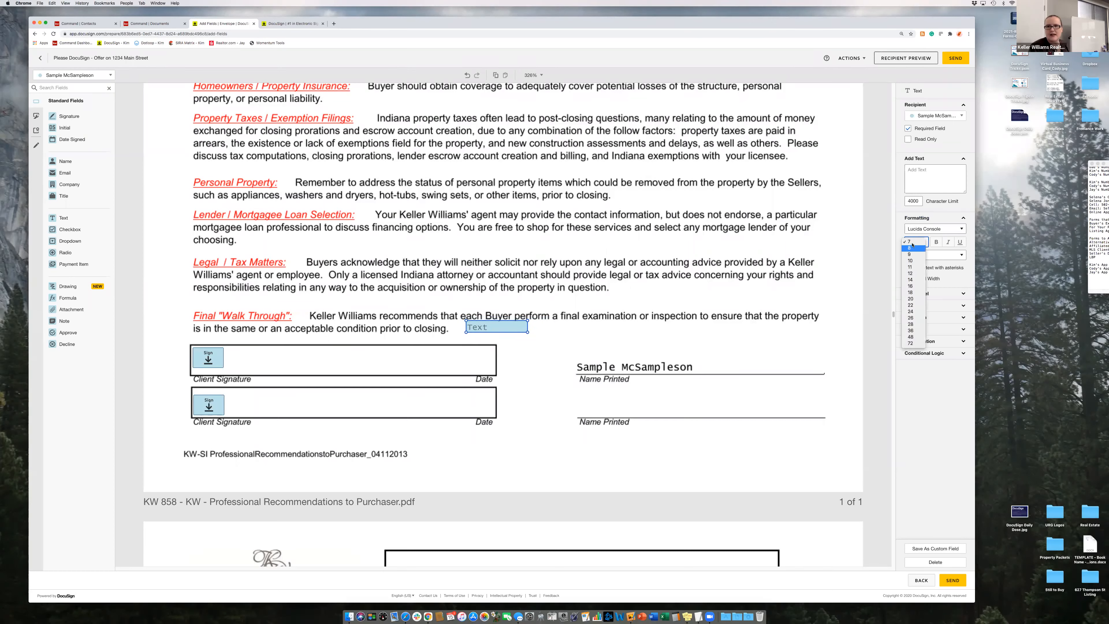
{"action": "left_click", "coordinate": [920, 185]}
{"action": "type", "text": "text"}
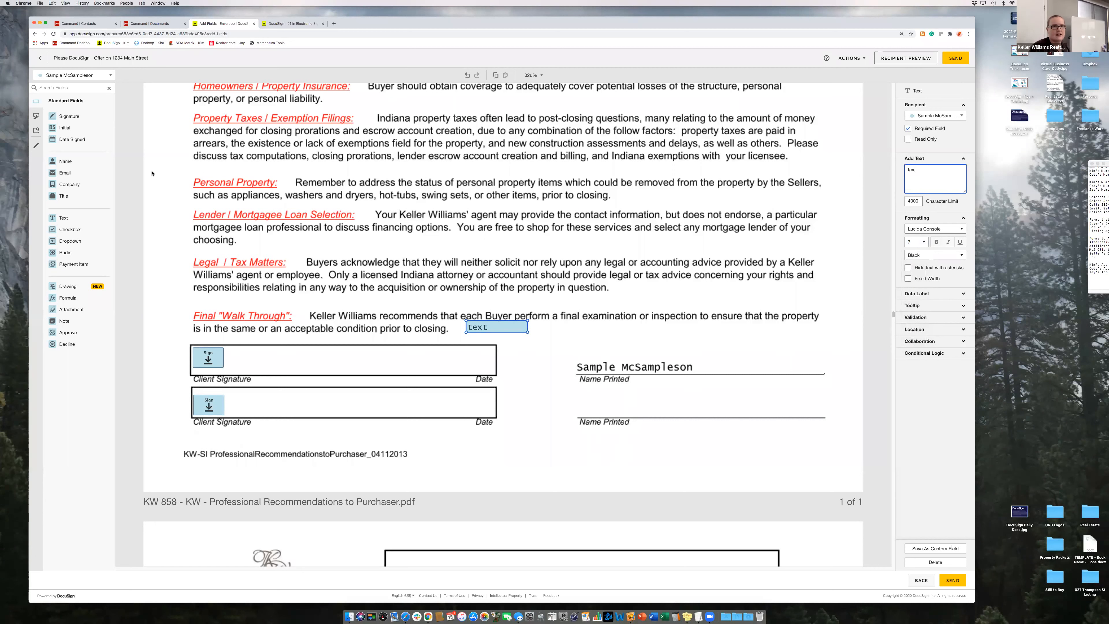
- Put a small text field on the first Date line and delete the extra text field
{"action": "left_click_drag", "start_coordinate": [66, 222], "coordinate": [504, 360]}
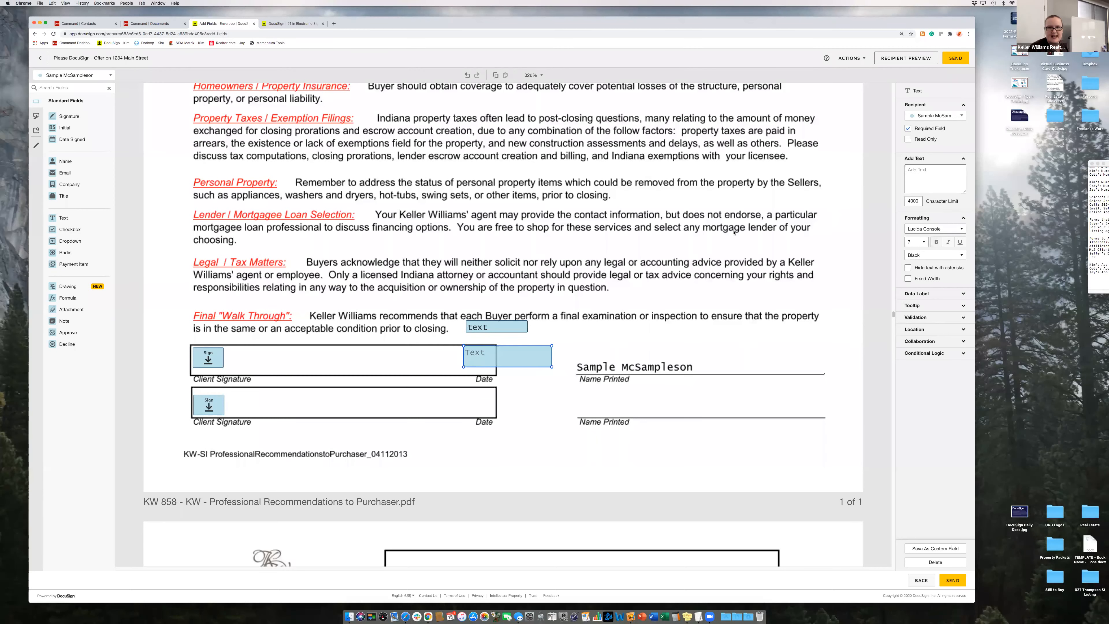
{"action": "left_click_drag", "start_coordinate": [548, 370], "coordinate": [489, 357]}
{"action": "left_click", "coordinate": [488, 328]}
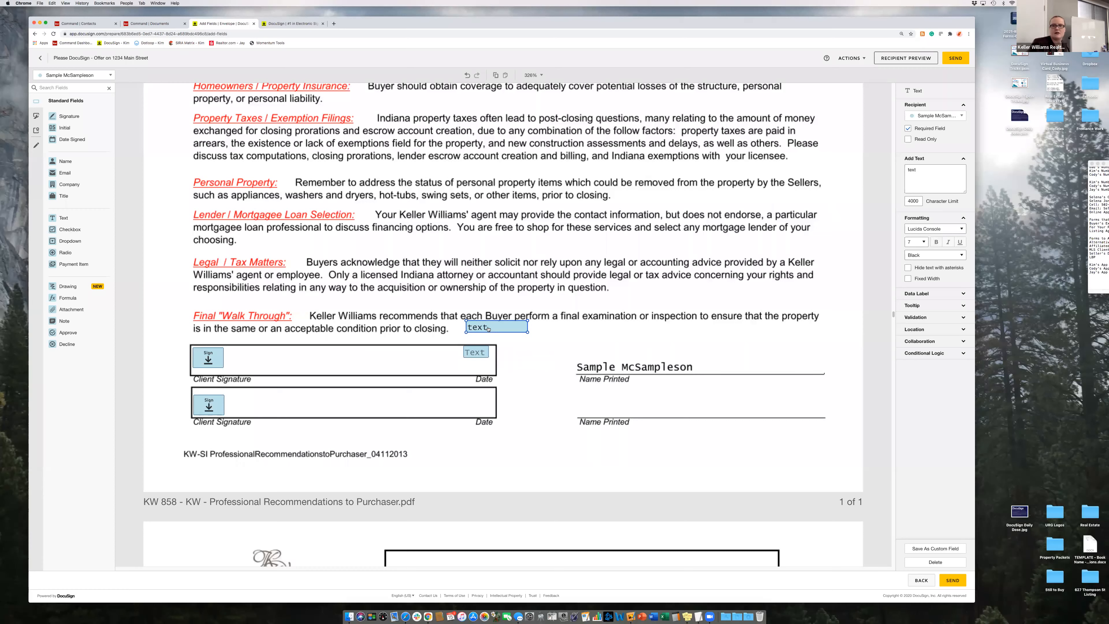
{"action": "key", "text": "Delete"}
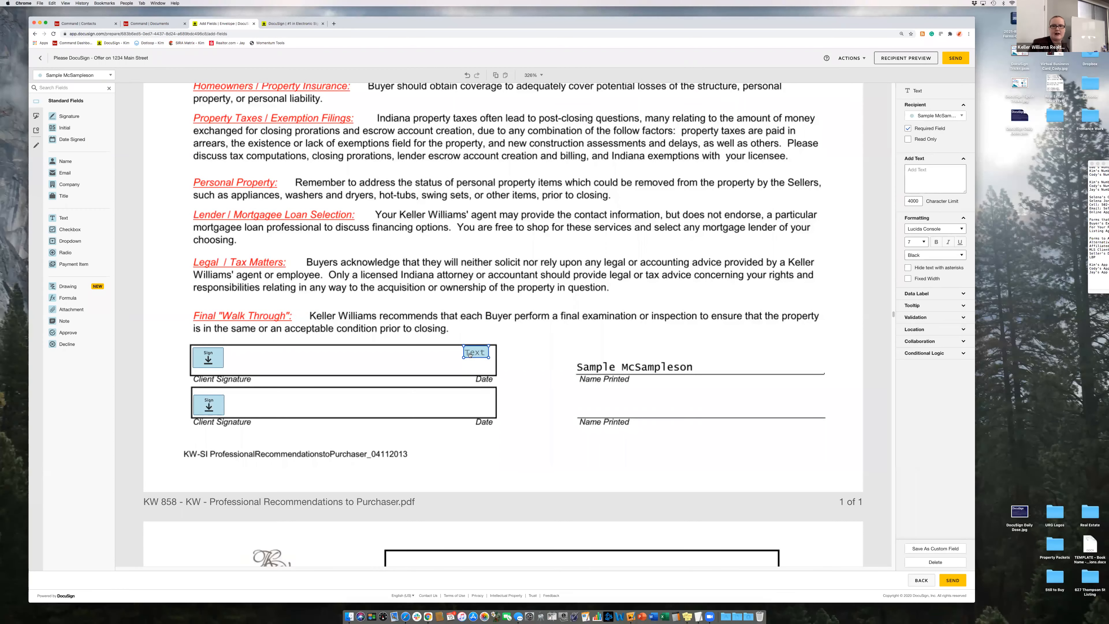
- Place a checkbox beside CAN on the Closing Authorization, checked by default, then deselect it
{"action": "scroll", "coordinate": [508, 355], "scroll_direction": "down", "scroll_amount": 2}
{"action": "scroll", "coordinate": [508, 354], "scroll_direction": "down", "scroll_amount": 6}
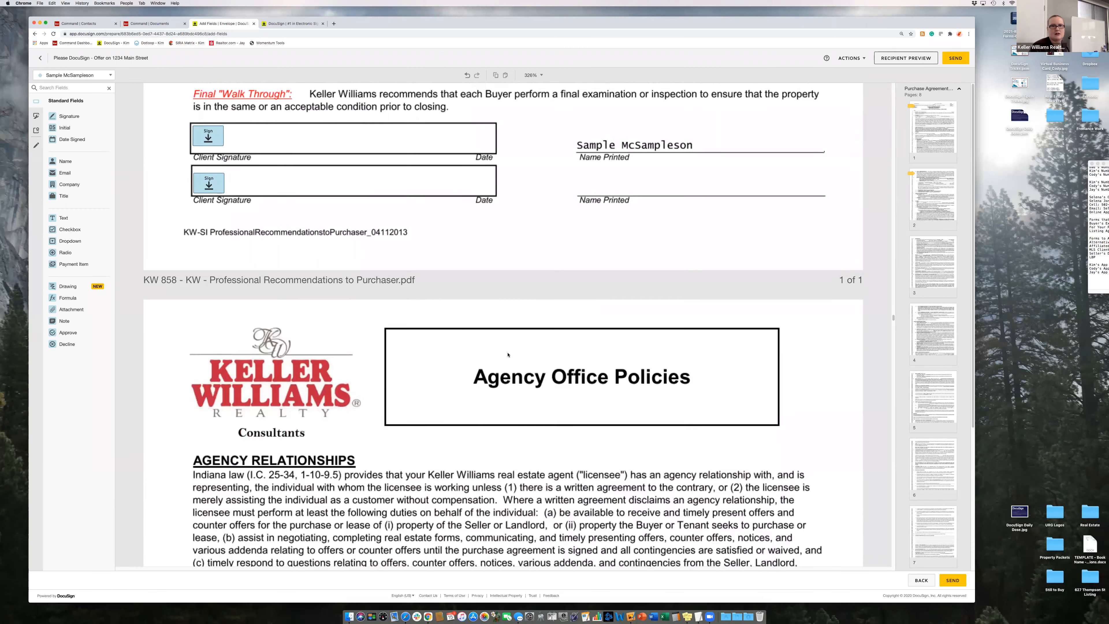
{"action": "scroll", "coordinate": [508, 355], "scroll_direction": "down", "scroll_amount": 10}
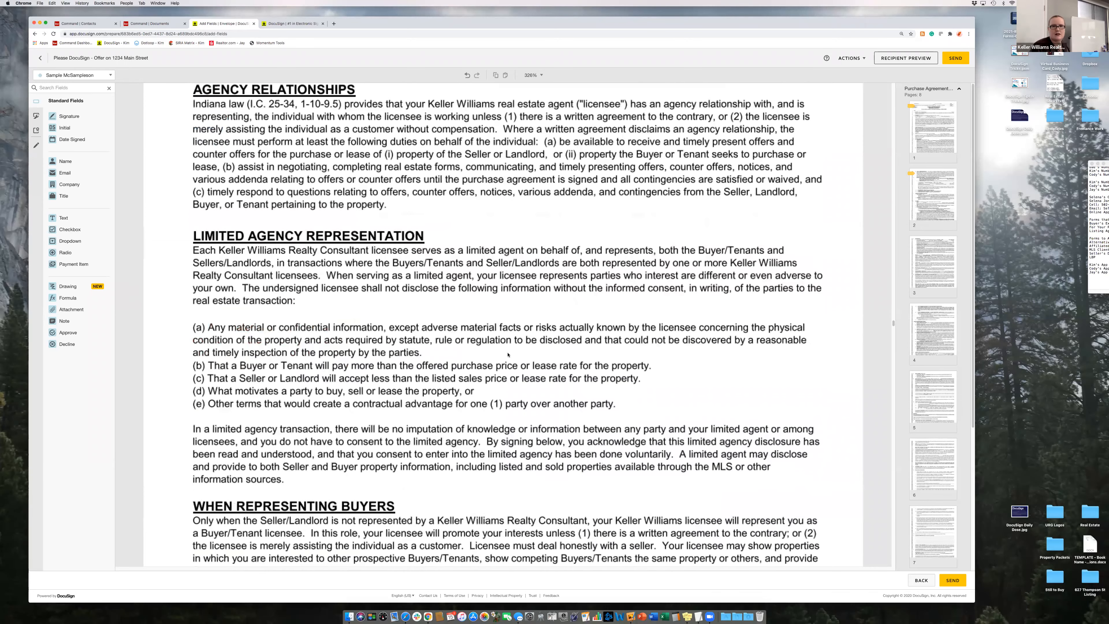
{"action": "scroll", "coordinate": [508, 355], "scroll_direction": "down", "scroll_amount": 15}
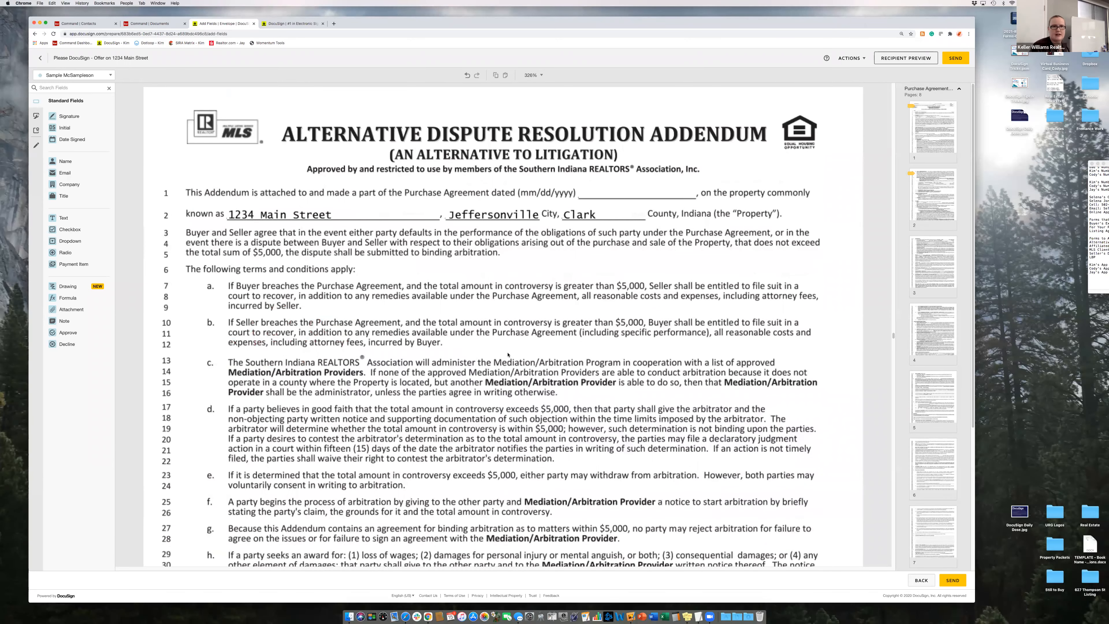
{"action": "scroll", "coordinate": [507, 355], "scroll_direction": "down", "scroll_amount": 20}
{"action": "scroll", "coordinate": [450, 327], "scroll_direction": "down", "scroll_amount": 8}
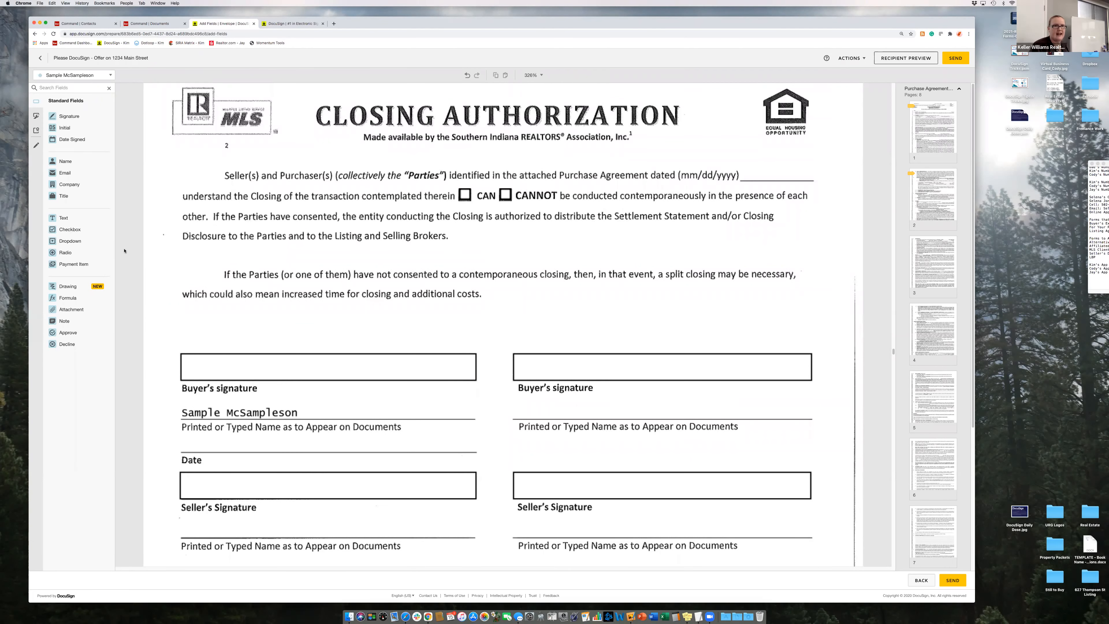
{"action": "left_click_drag", "start_coordinate": [67, 230], "coordinate": [471, 190]}
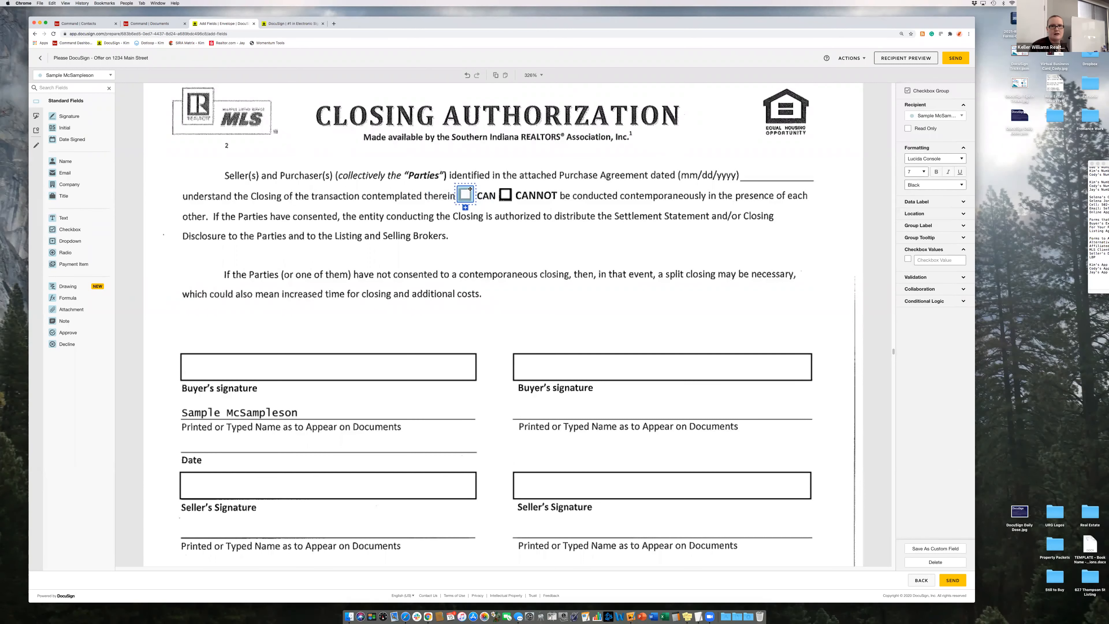
{"action": "left_click", "coordinate": [908, 260]}
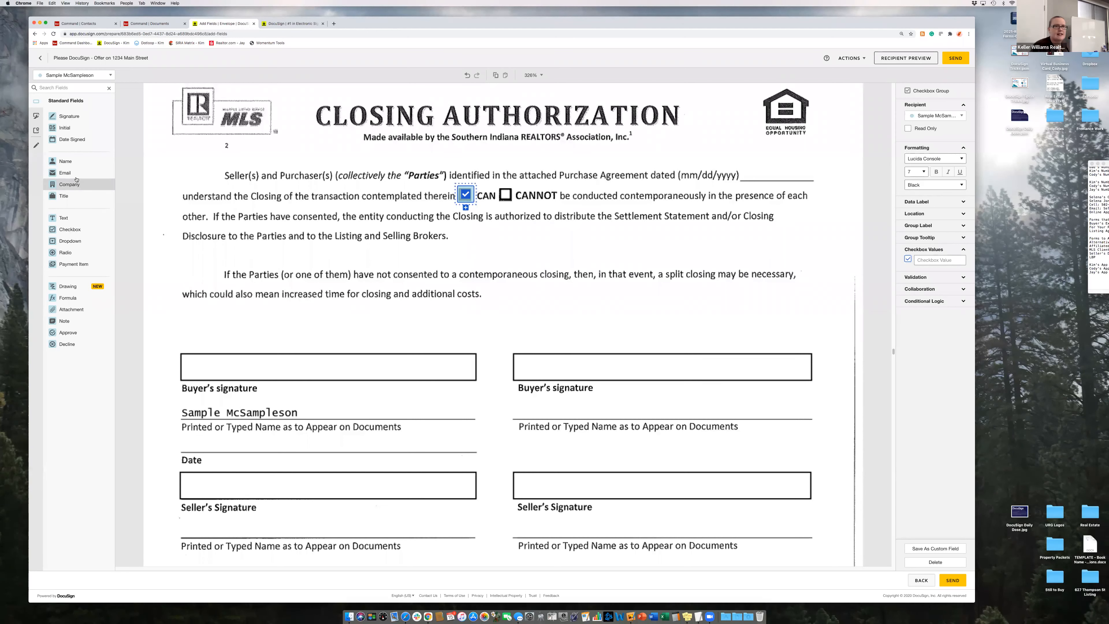
{"action": "left_click", "coordinate": [65, 161]}
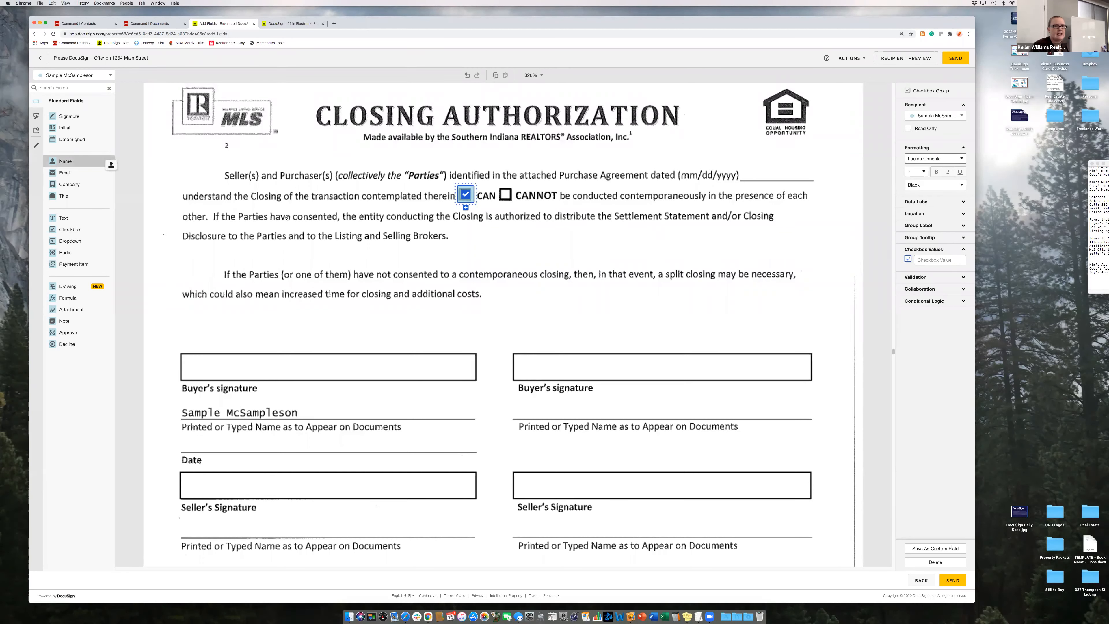
{"action": "left_click", "coordinate": [94, 162]}
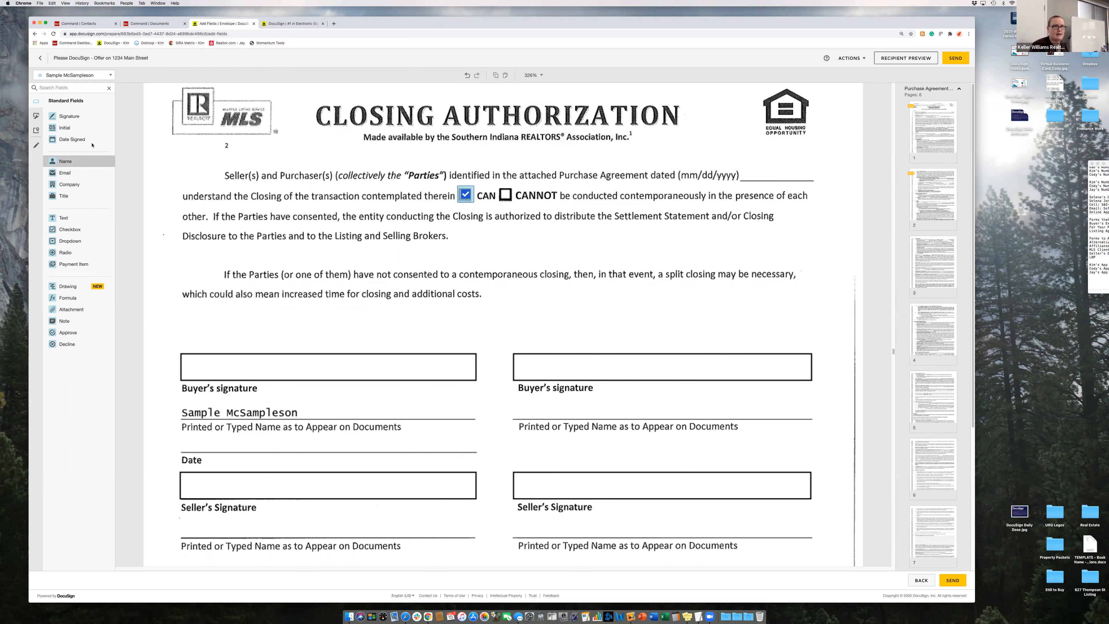
{"action": "left_click", "coordinate": [315, 410]}
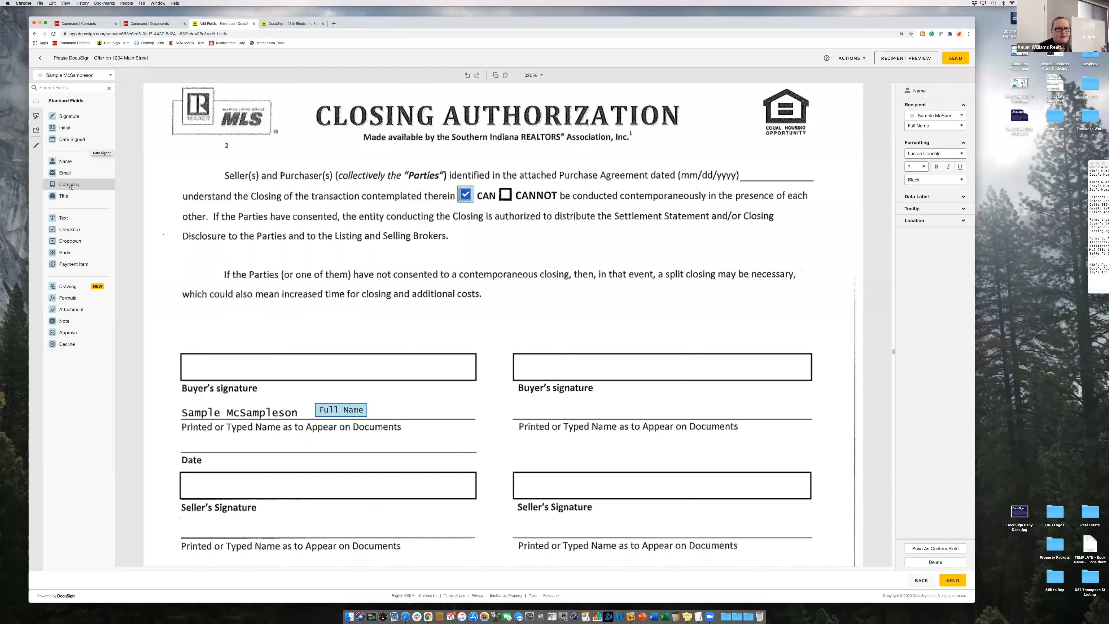
{"action": "mouse_move", "coordinate": [77, 175]}
{"action": "left_mouse_down"}
{"action": "mouse_move", "coordinate": [306, 345]}
{"action": "mouse_move", "coordinate": [319, 440]}
{"action": "left_mouse_up"}
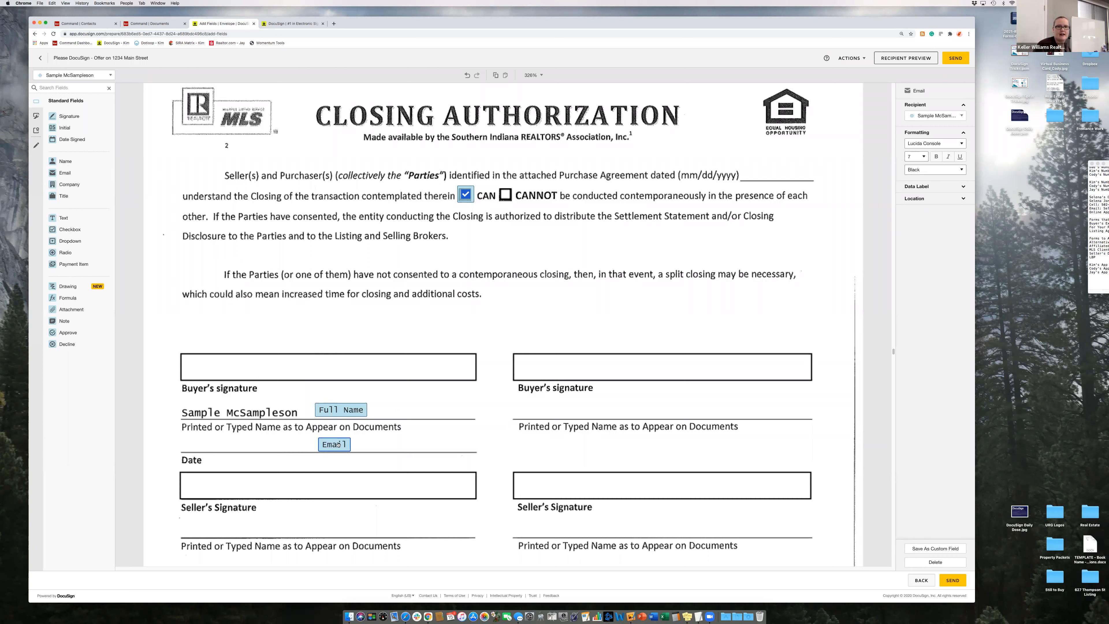
{"action": "key", "text": "Delete"}
{"action": "left_click", "coordinate": [336, 410]}
{"action": "key", "text": "Delete"}
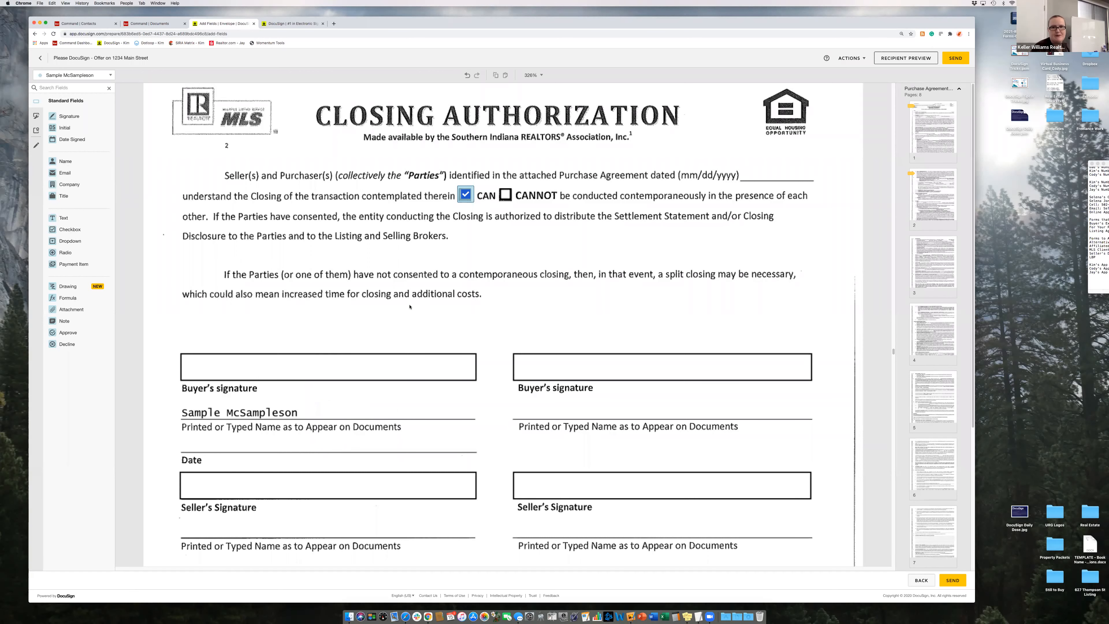
{"action": "scroll", "coordinate": [410, 306], "scroll_direction": "down", "scroll_amount": 10}
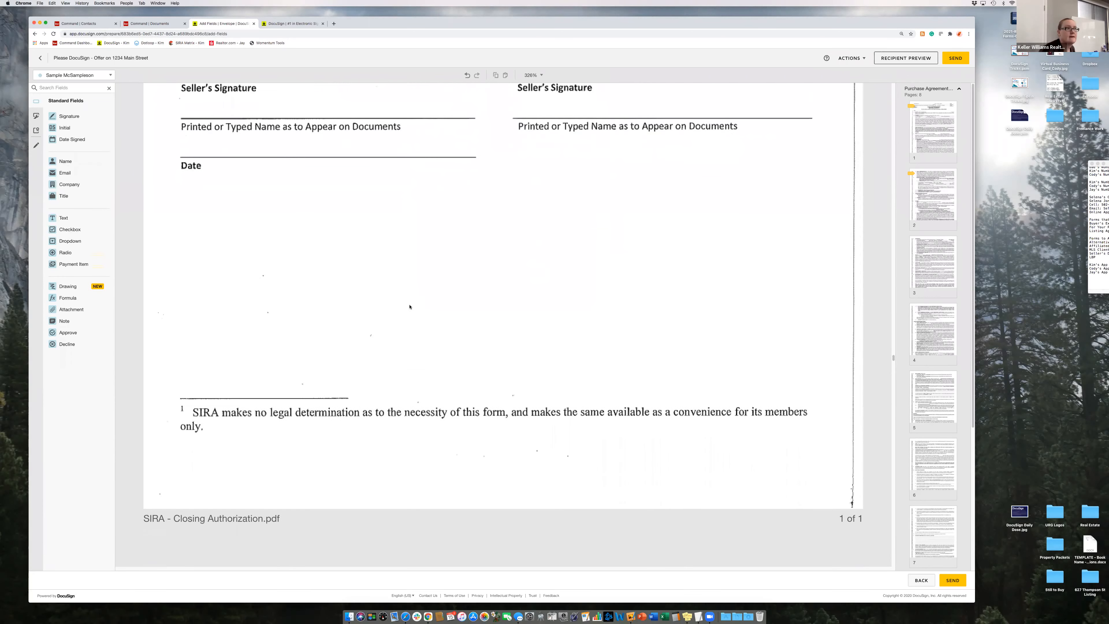
{"action": "scroll", "coordinate": [410, 306], "scroll_direction": "up", "scroll_amount": 6}
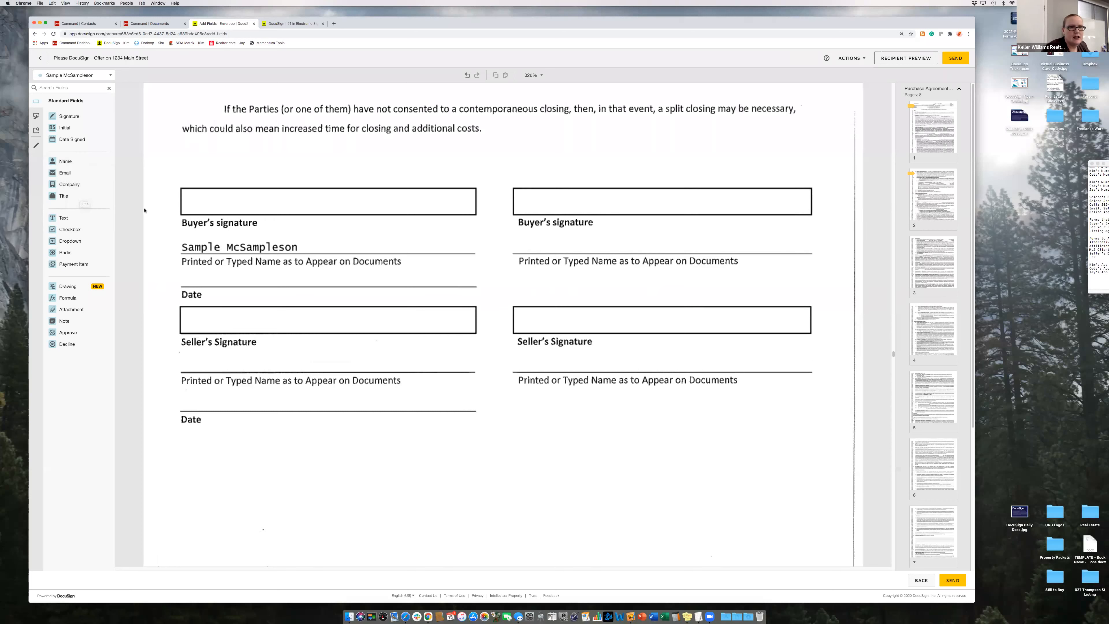
{"action": "left_click", "coordinate": [36, 116]}
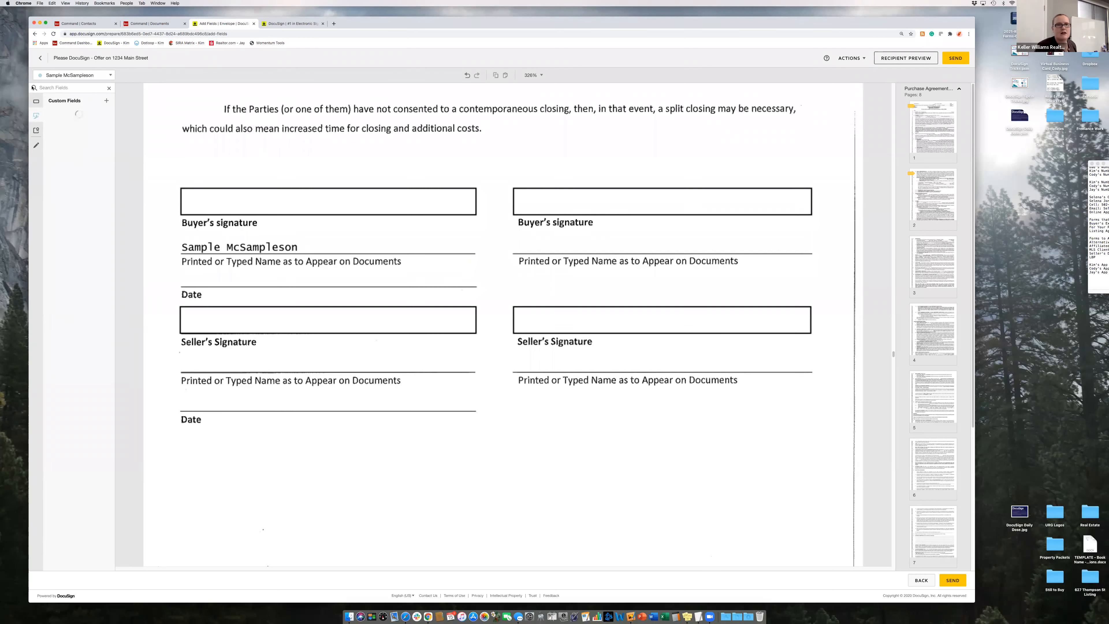
{"action": "left_click", "coordinate": [36, 100]}
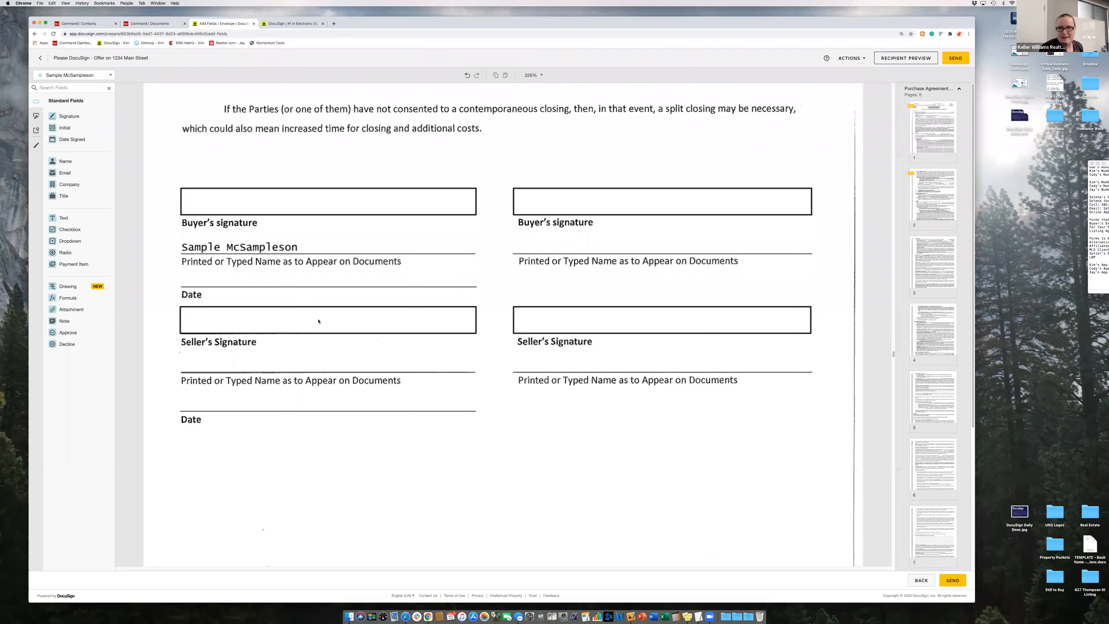
- Scroll down to the 'For Your Protection: Get a Home Inspection' page
{"action": "scroll", "coordinate": [495, 371], "scroll_direction": "down", "scroll_amount": 15}
{"action": "scroll", "coordinate": [499, 377], "scroll_direction": "down", "scroll_amount": 20}
{"action": "scroll", "coordinate": [444, 345], "scroll_direction": "down", "scroll_amount": 3}
{"action": "scroll", "coordinate": [358, 376], "scroll_direction": "up", "scroll_amount": 15}
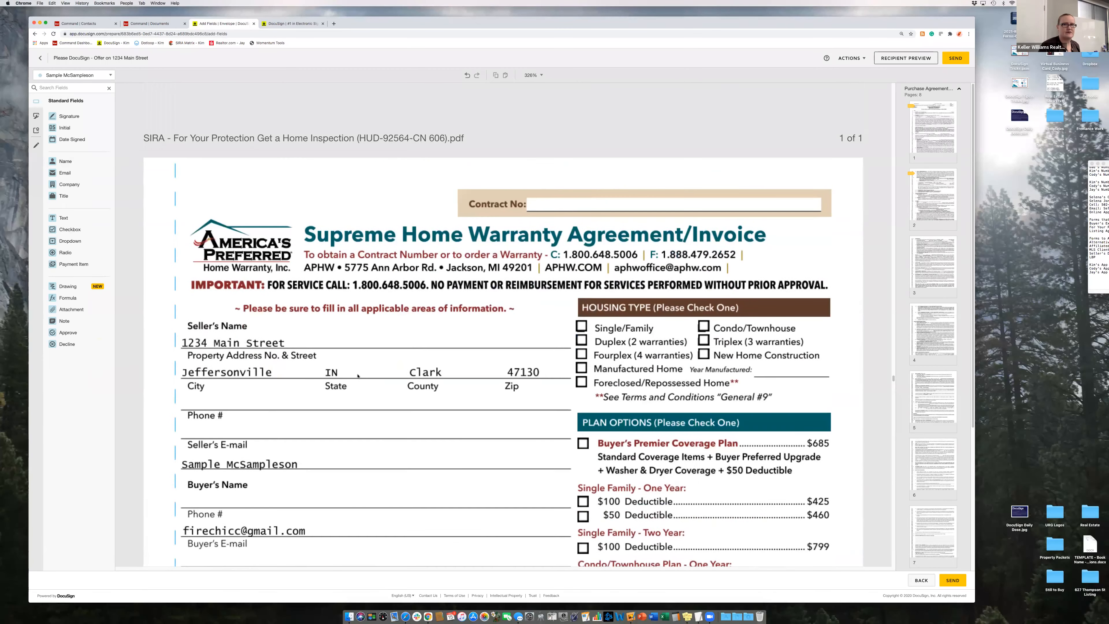
{"action": "scroll", "coordinate": [375, 360], "scroll_direction": "down", "scroll_amount": 2}
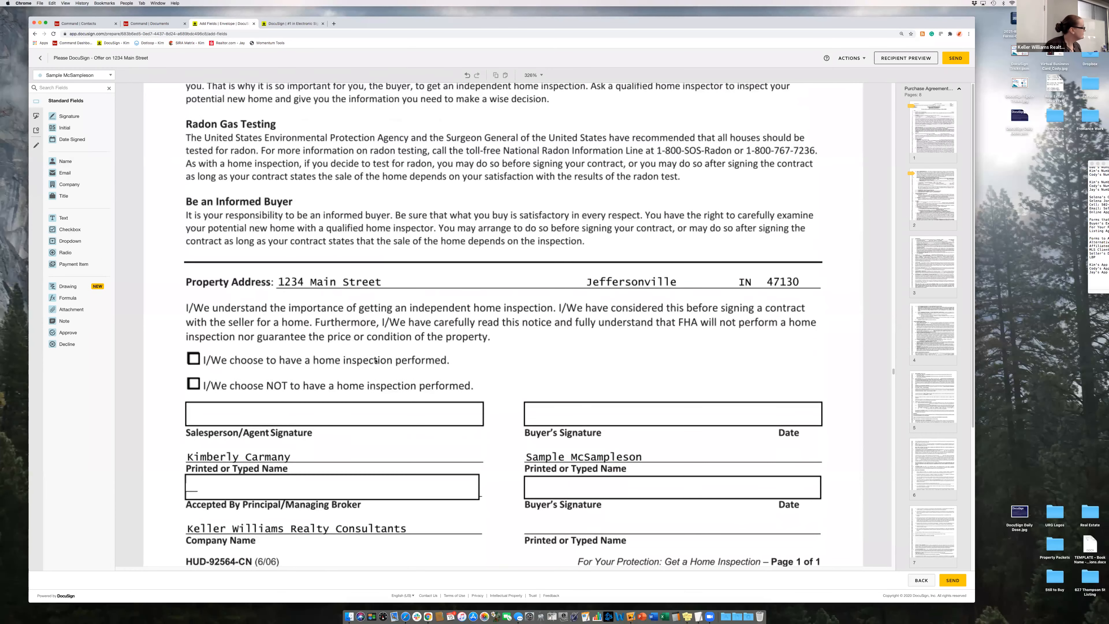
{"action": "scroll", "coordinate": [375, 360], "scroll_direction": "down", "scroll_amount": 1}
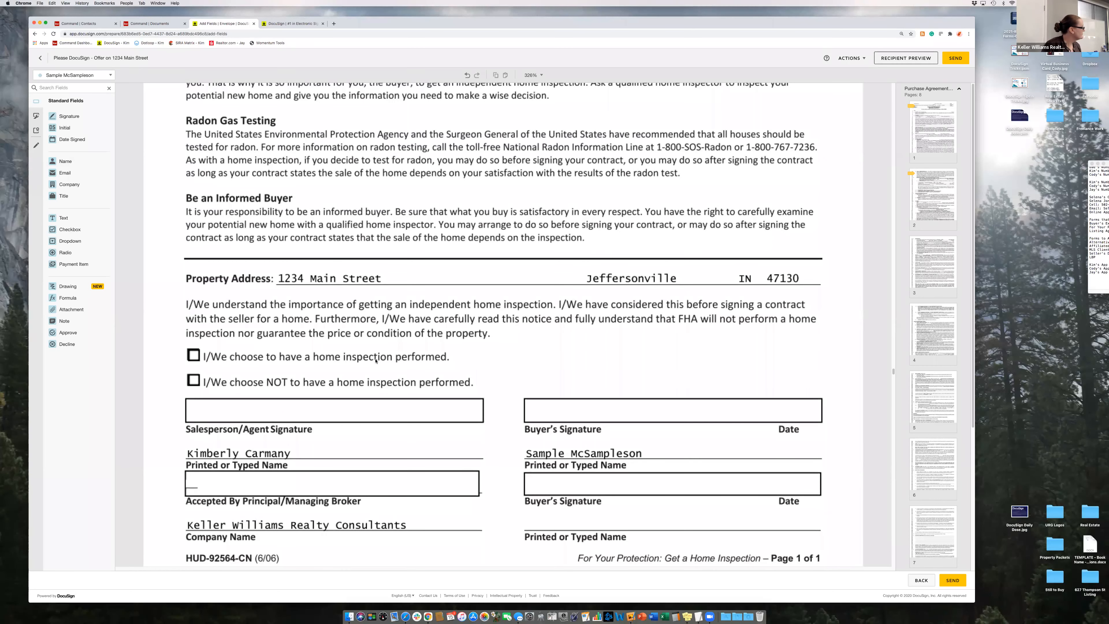
{"action": "scroll", "coordinate": [375, 360], "scroll_direction": "down", "scroll_amount": 1}
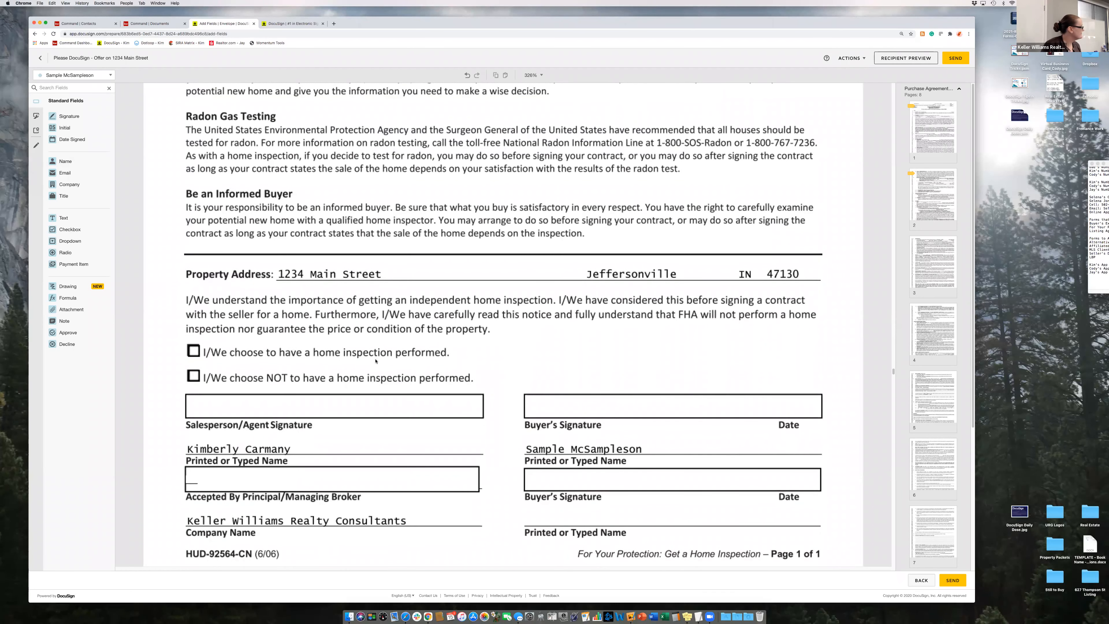
{"action": "scroll", "coordinate": [375, 361], "scroll_direction": "down", "scroll_amount": 1}
{"action": "scroll", "coordinate": [376, 361], "scroll_direction": "down", "scroll_amount": 1}
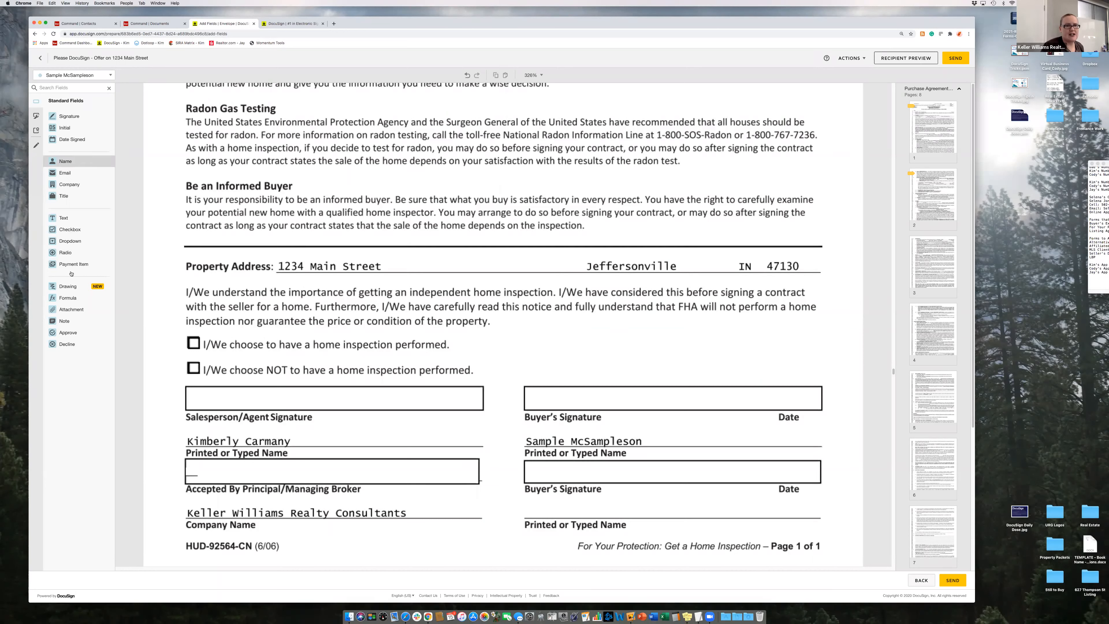
- Place a radio group beside the 'choose' and 'choose NOT' home inspection options
{"action": "left_click", "coordinate": [69, 229]}
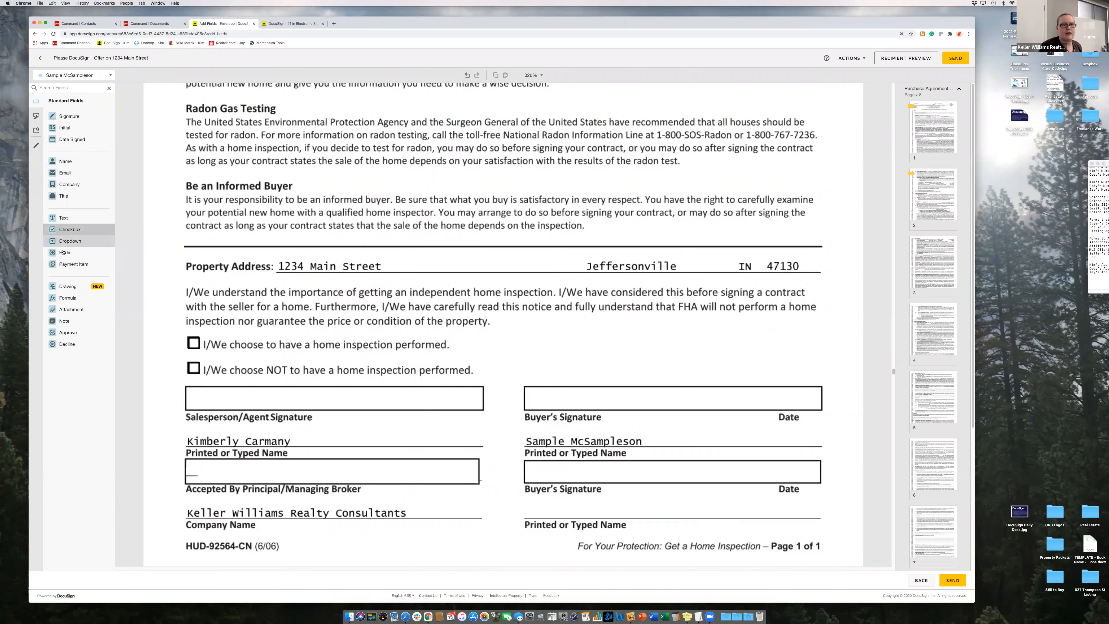
{"action": "left_click", "coordinate": [77, 252]}
{"action": "left_click", "coordinate": [184, 335]}
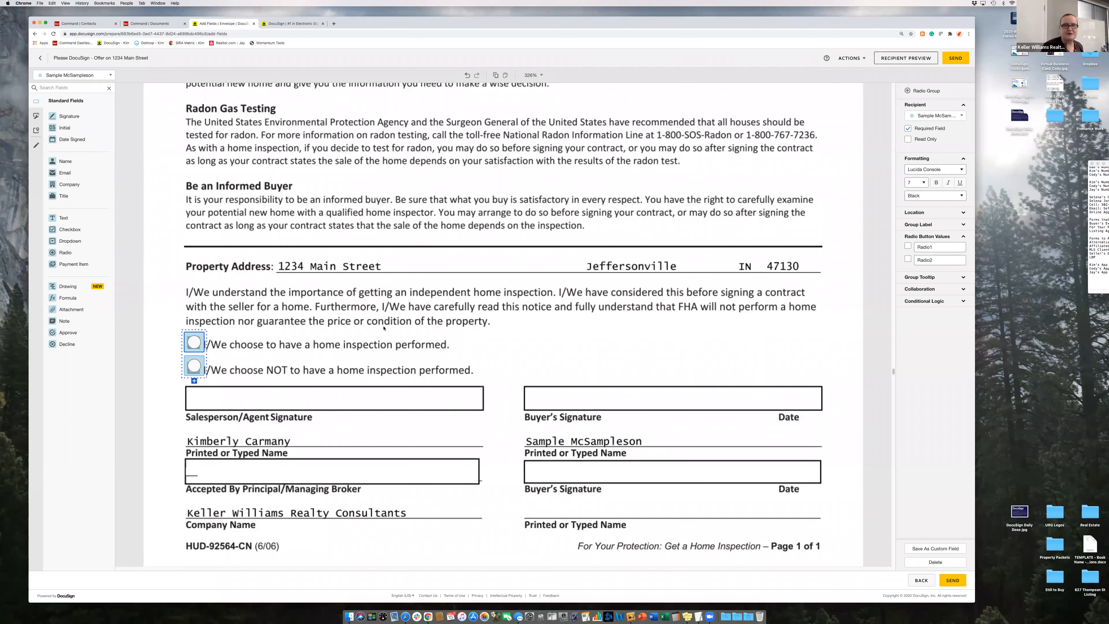
{"action": "scroll", "coordinate": [383, 327], "scroll_direction": "down", "scroll_amount": 4}
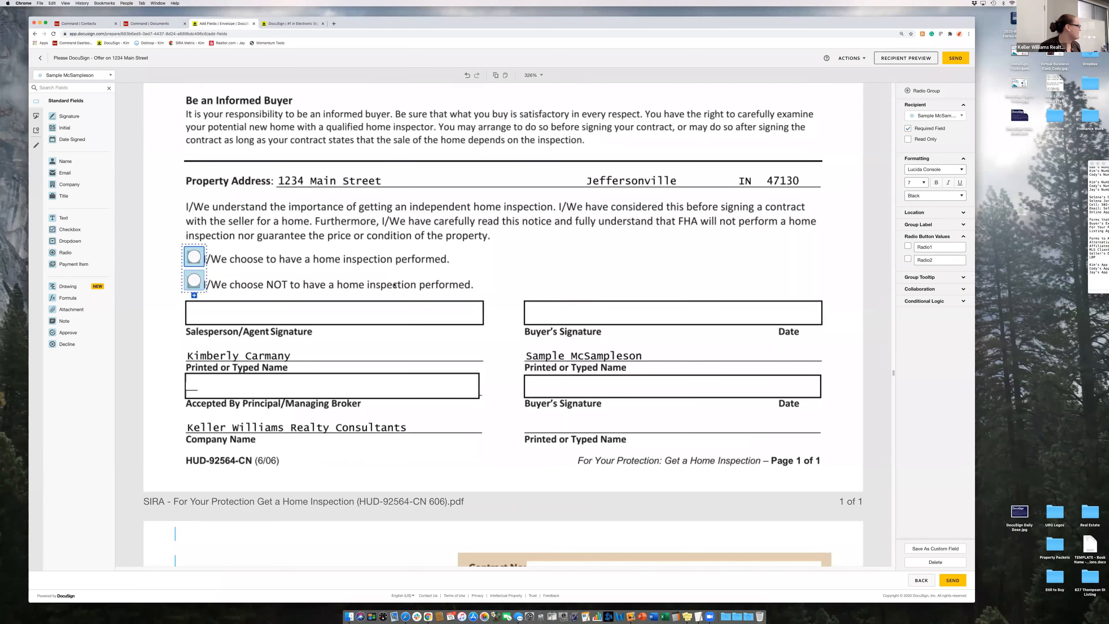
{"action": "scroll", "coordinate": [453, 281], "scroll_direction": "down", "scroll_amount": 1}
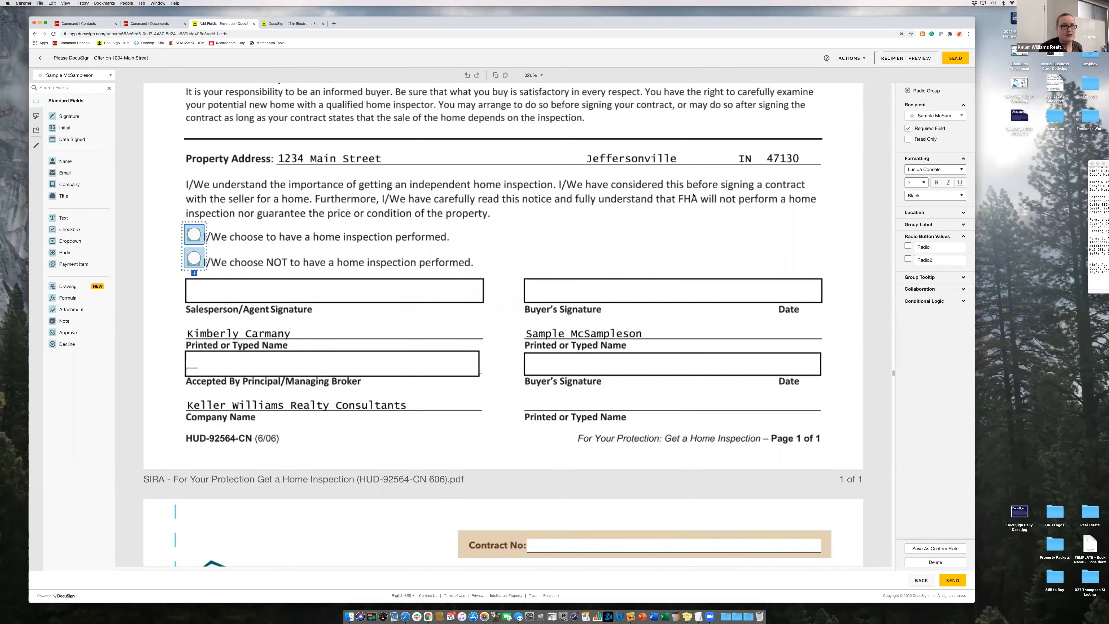
{"action": "scroll", "coordinate": [513, 240], "scroll_direction": "down", "scroll_amount": 5}
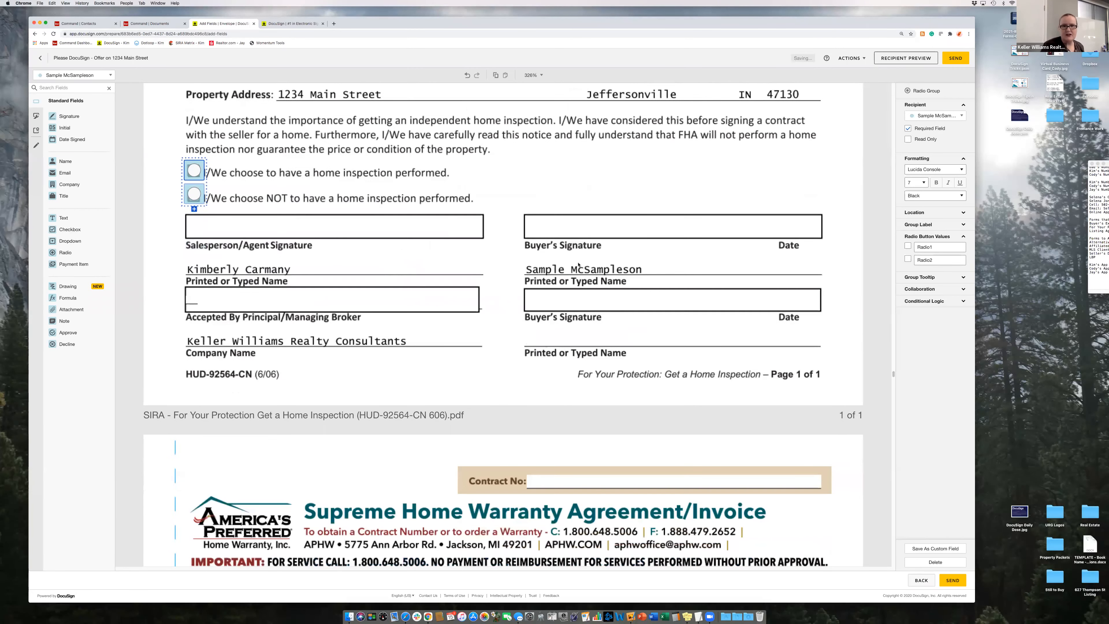
- Scroll to the Supreme Home Warranty Agreement/Invoice page's seller, buyer and plan sections
{"action": "scroll", "coordinate": [578, 265], "scroll_direction": "down", "scroll_amount": 9}
{"action": "scroll", "coordinate": [579, 265], "scroll_direction": "down", "scroll_amount": 3}
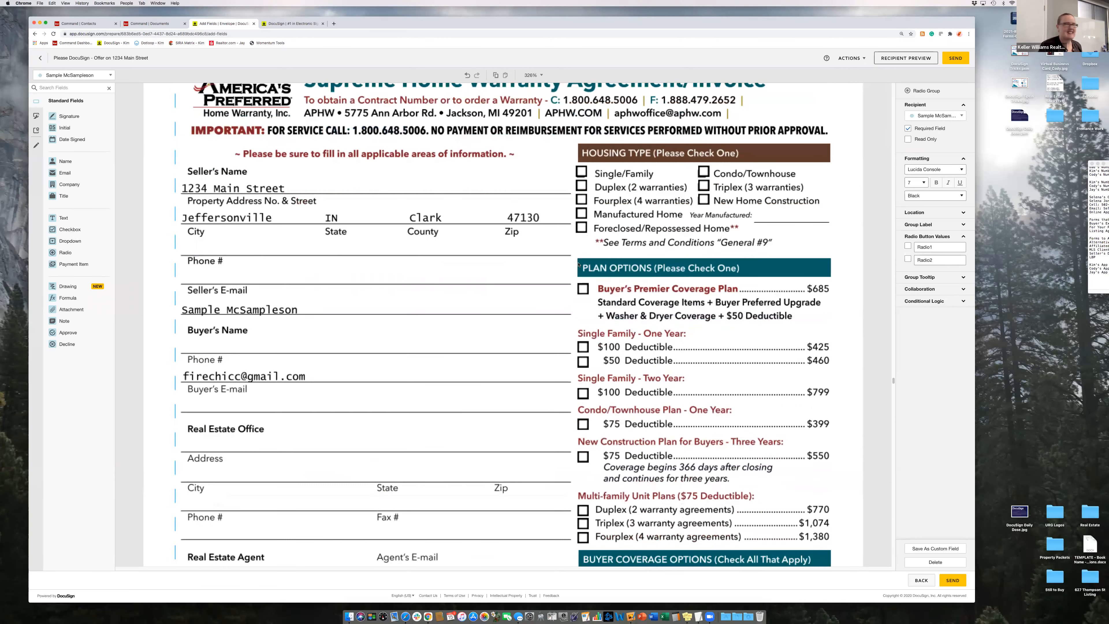
{"action": "scroll", "coordinate": [579, 265], "scroll_direction": "up", "scroll_amount": 2}
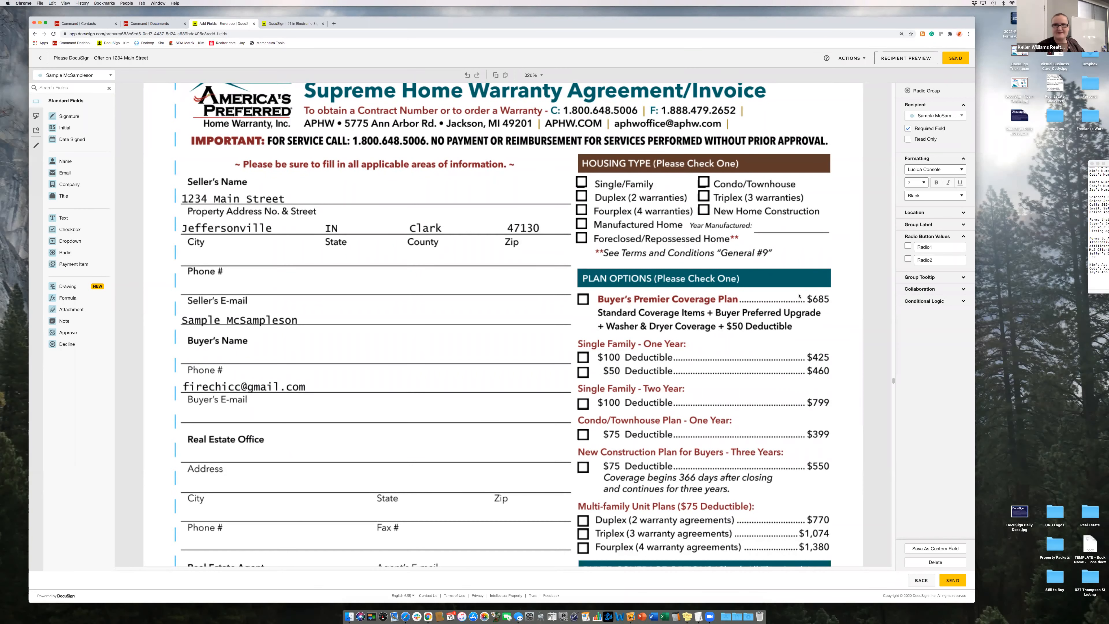
{"action": "scroll", "coordinate": [695, 322], "scroll_direction": "down", "scroll_amount": 3}
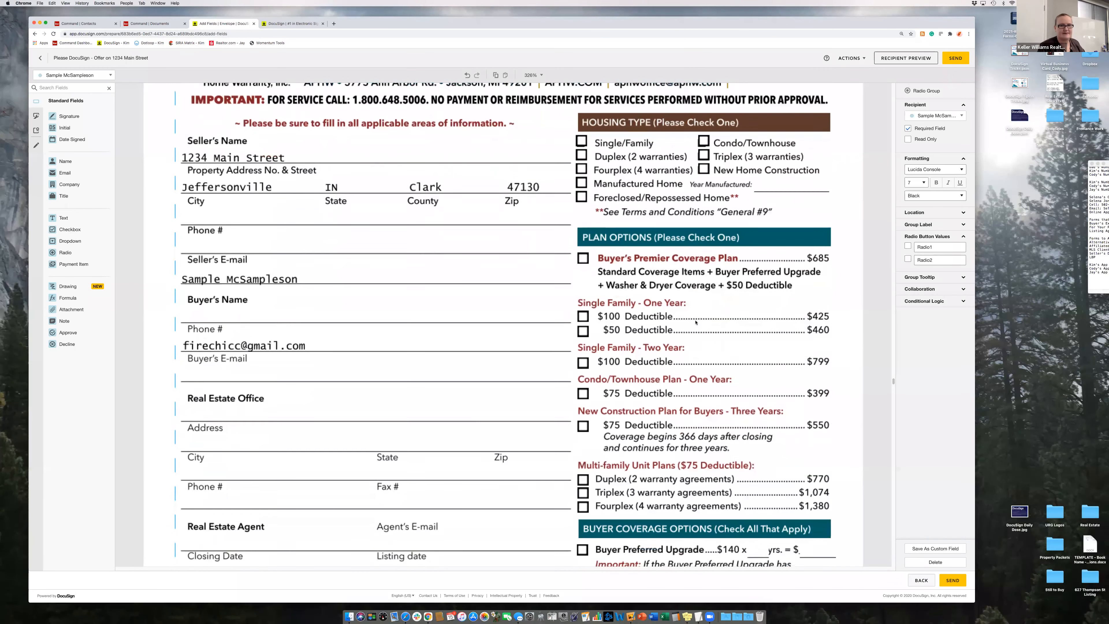
{"action": "scroll", "coordinate": [560, 429], "scroll_direction": "down", "scroll_amount": 5}
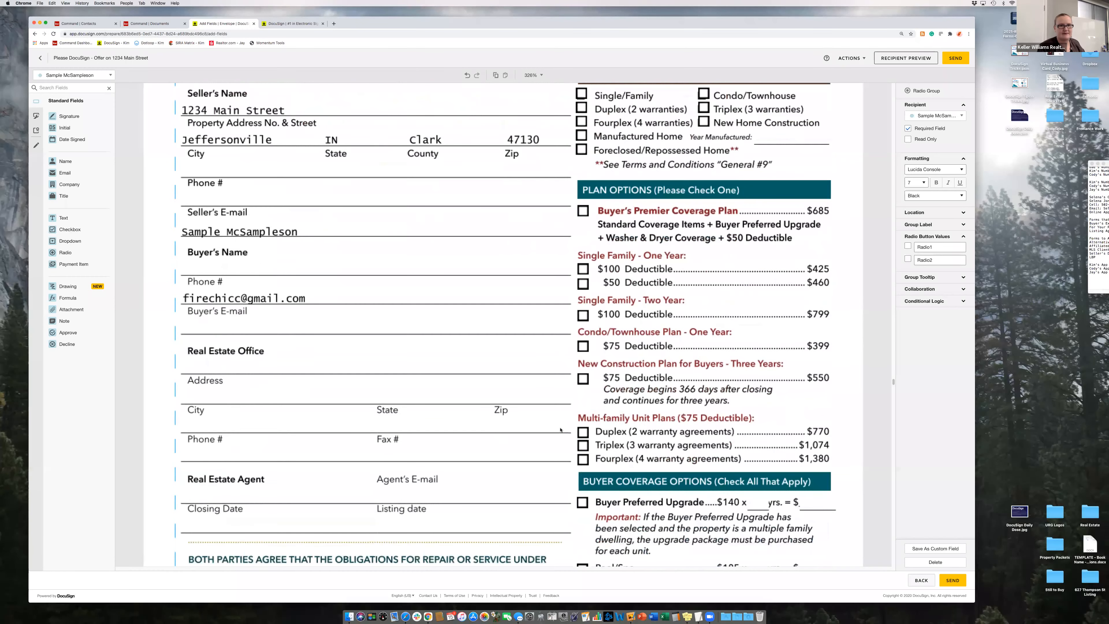
{"action": "scroll", "coordinate": [560, 430], "scroll_direction": "up", "scroll_amount": 5}
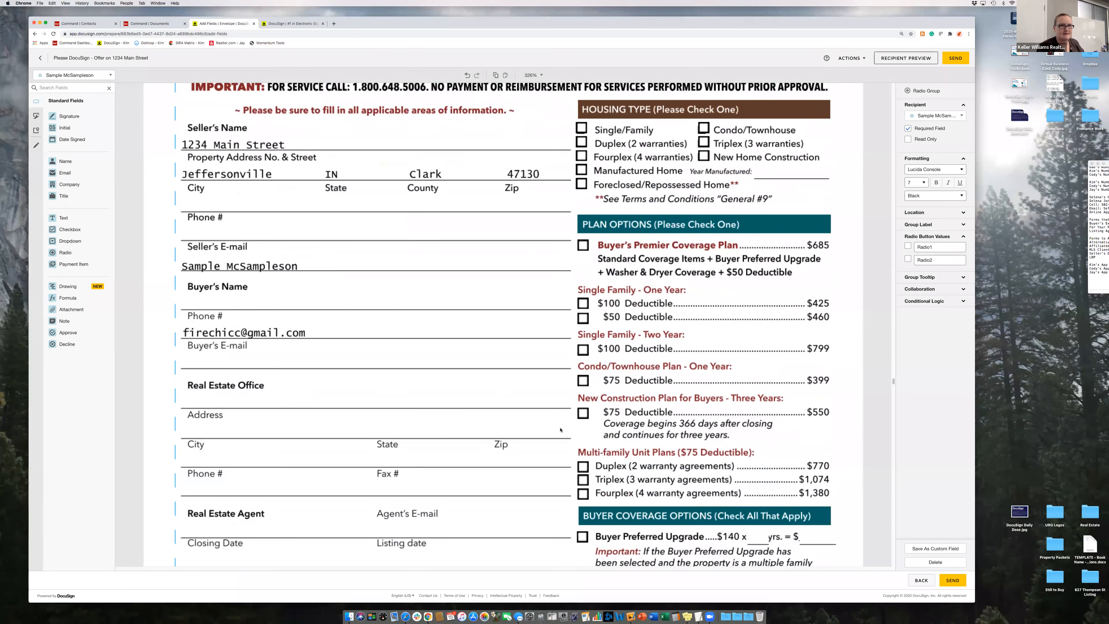
{"action": "scroll", "coordinate": [561, 429], "scroll_direction": "up", "scroll_amount": 2}
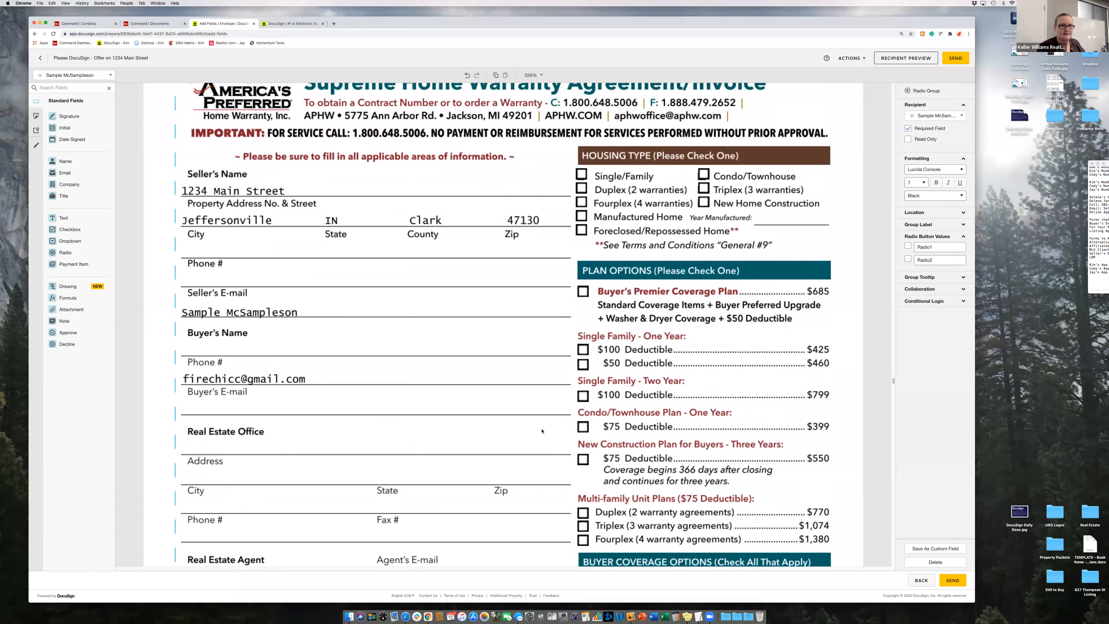
{"action": "scroll", "coordinate": [542, 431], "scroll_direction": "down", "scroll_amount": 1}
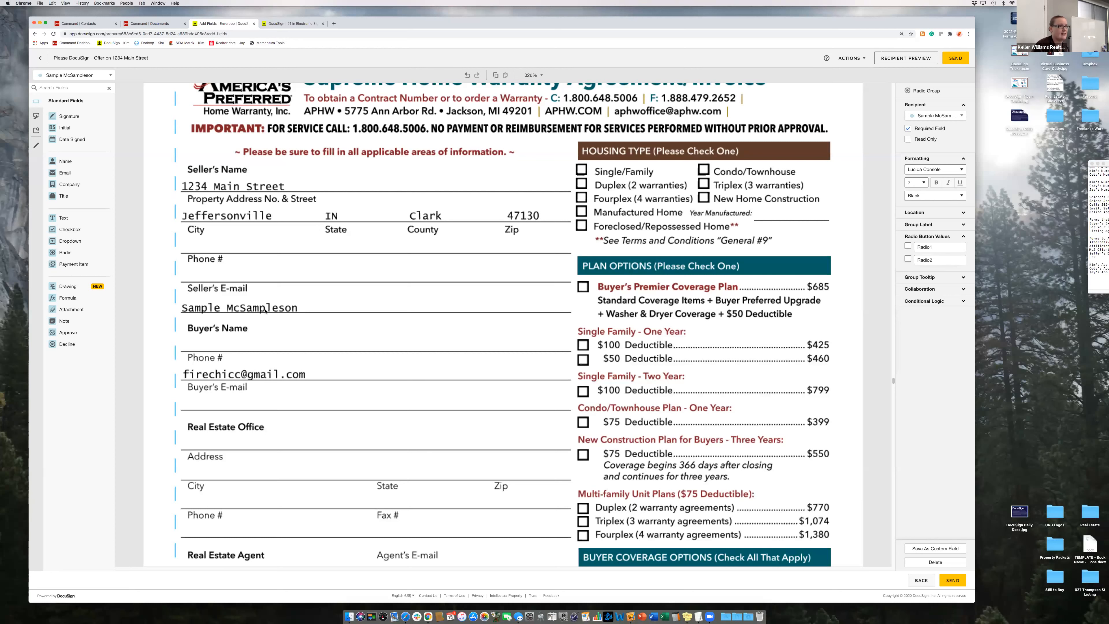
{"action": "left_click_drag", "start_coordinate": [66, 161], "coordinate": [120, 195]}
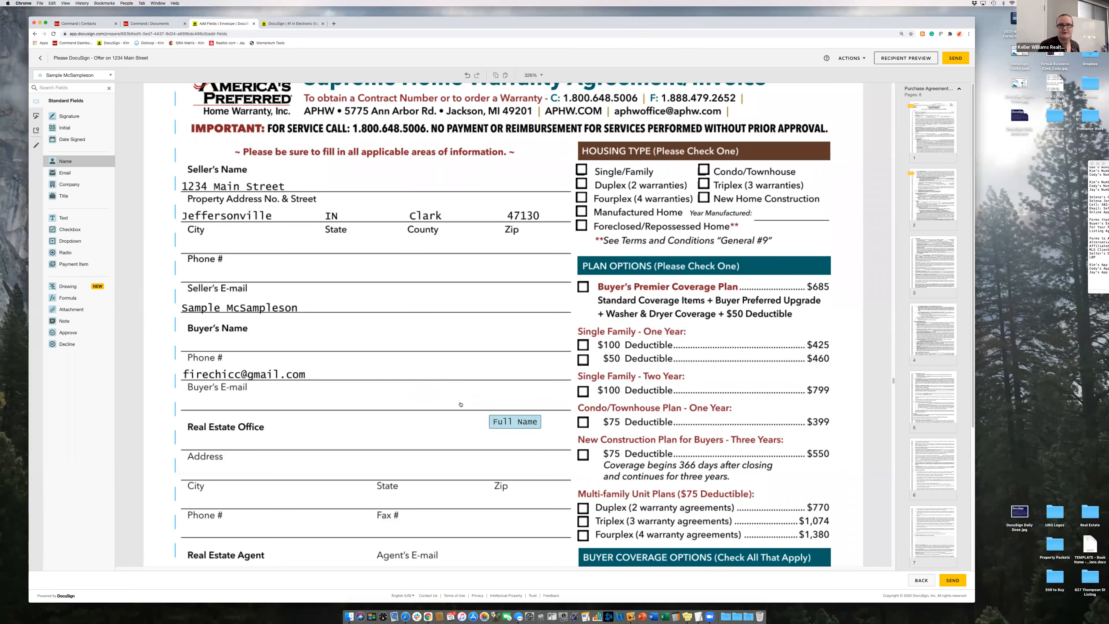
{"action": "key", "text": "Escape"}
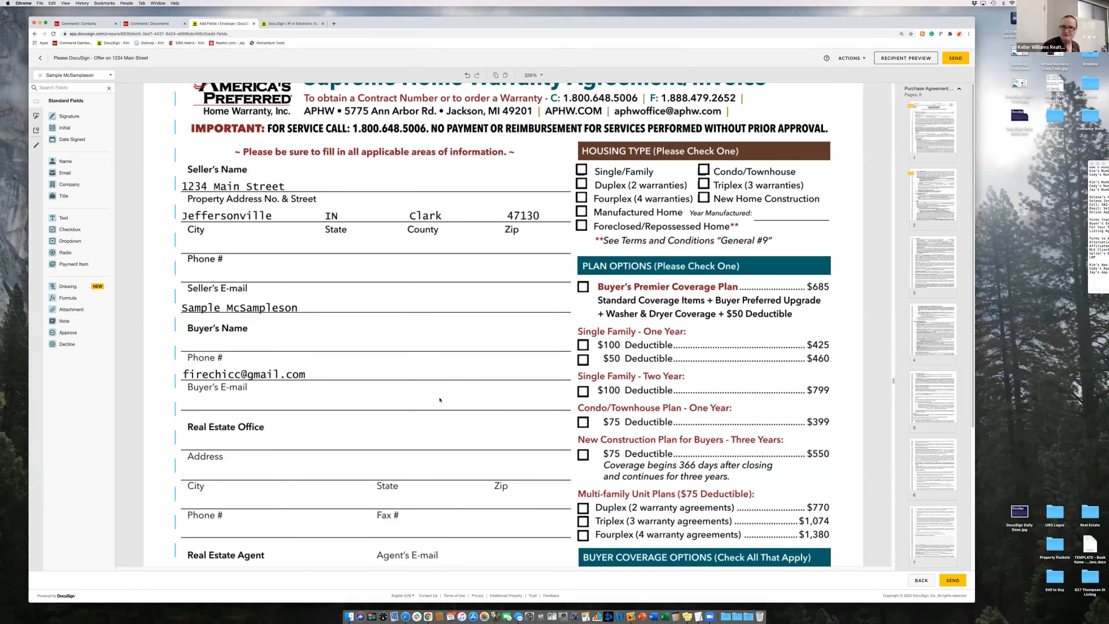
{"action": "scroll", "coordinate": [439, 399], "scroll_direction": "down", "scroll_amount": 15}
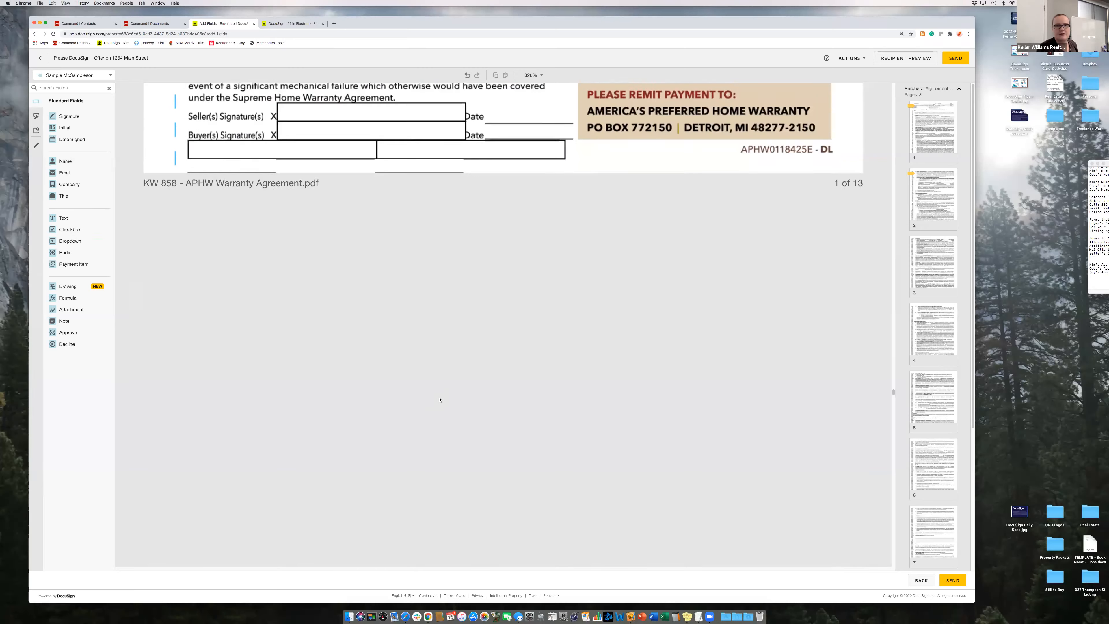
{"action": "scroll", "coordinate": [440, 399], "scroll_direction": "down", "scroll_amount": 2}
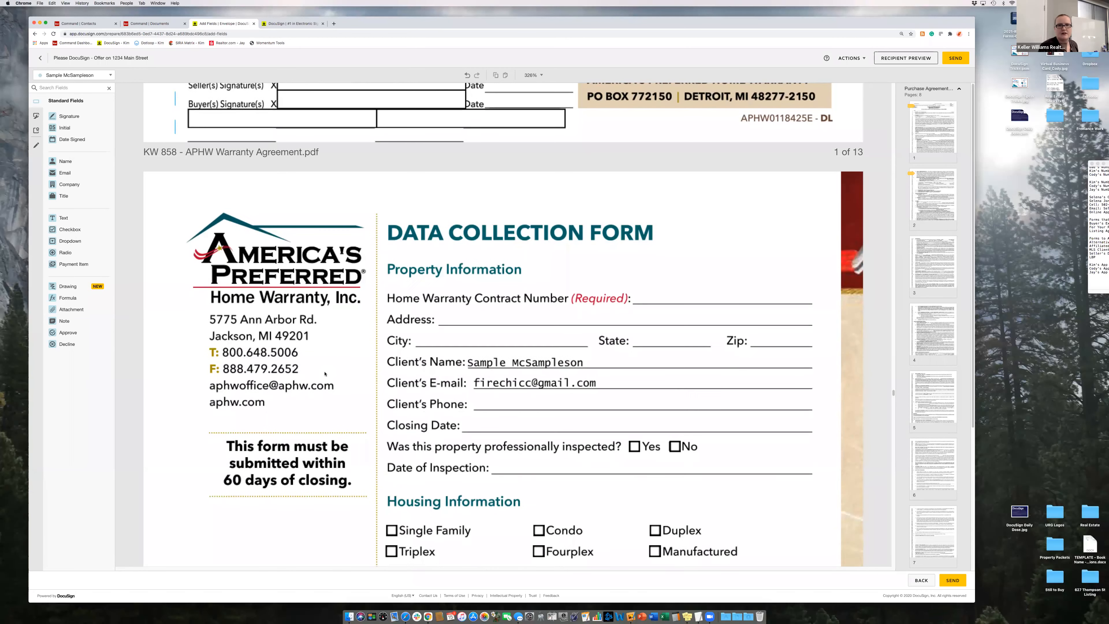
{"action": "scroll", "coordinate": [325, 374], "scroll_direction": "down", "scroll_amount": 20}
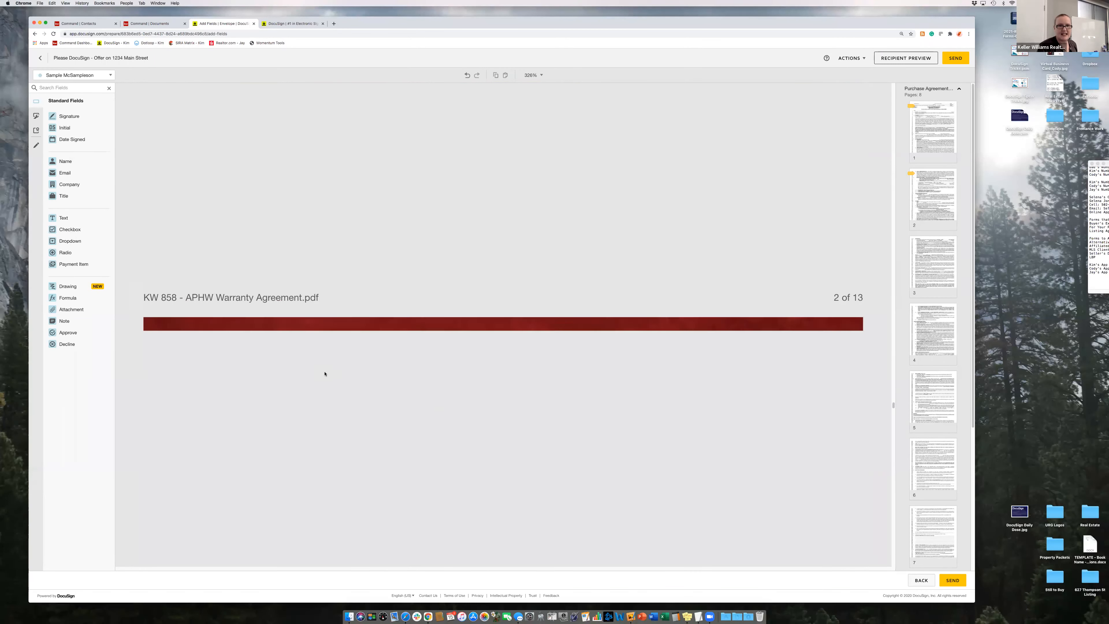
{"action": "scroll", "coordinate": [340, 362], "scroll_direction": "down", "scroll_amount": 5}
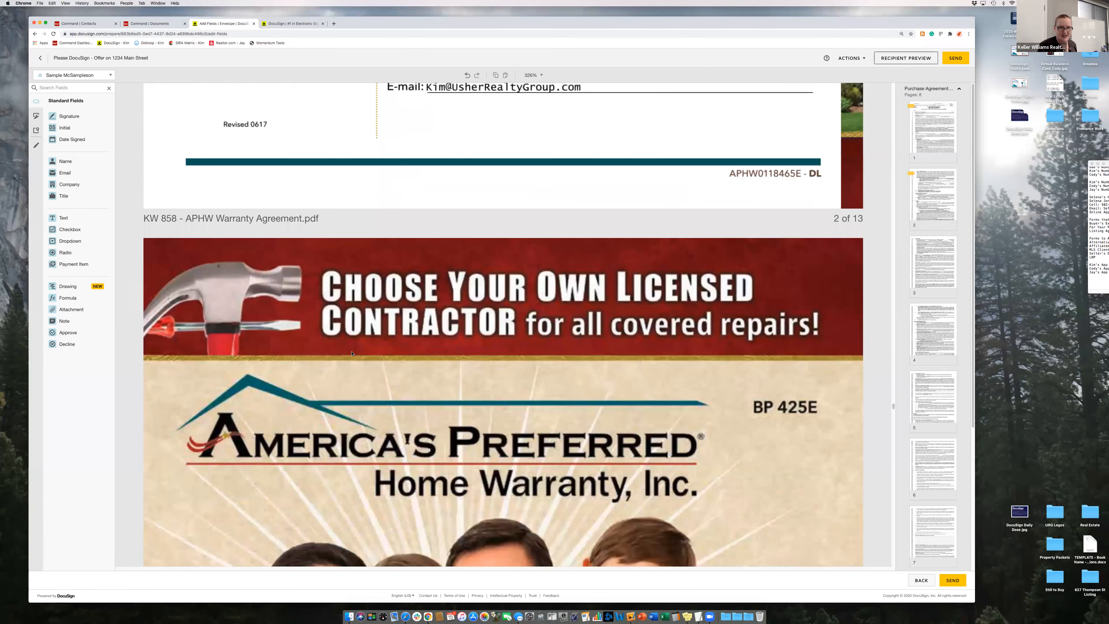
{"action": "scroll", "coordinate": [353, 354], "scroll_direction": "down", "scroll_amount": 15}
{"action": "scroll", "coordinate": [352, 353], "scroll_direction": "down", "scroll_amount": 15}
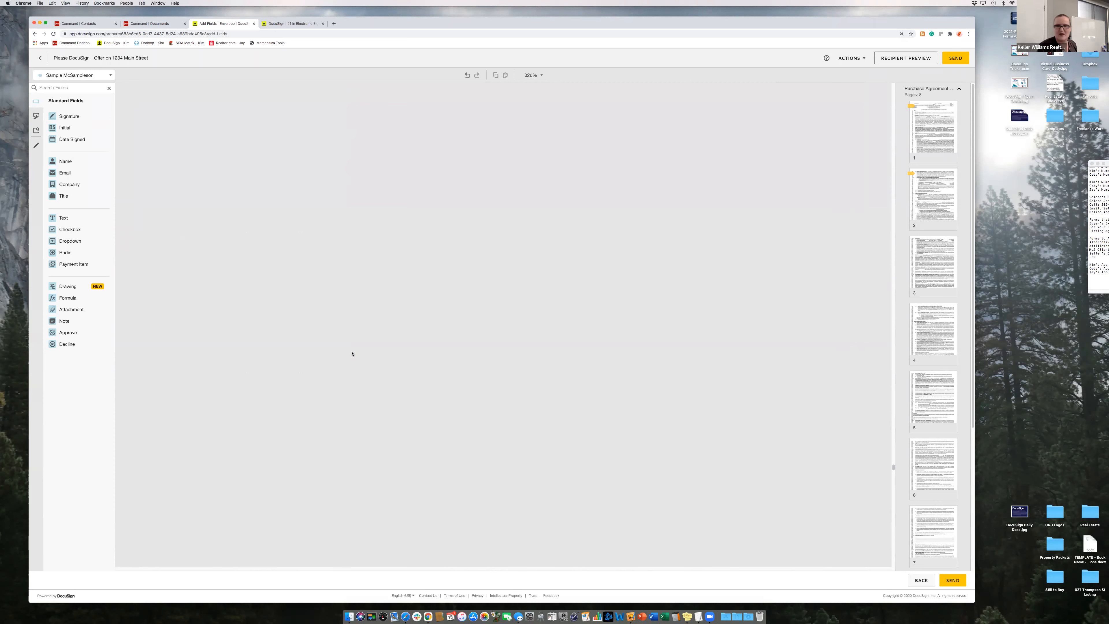
{"action": "scroll", "coordinate": [352, 353], "scroll_direction": "down", "scroll_amount": 10}
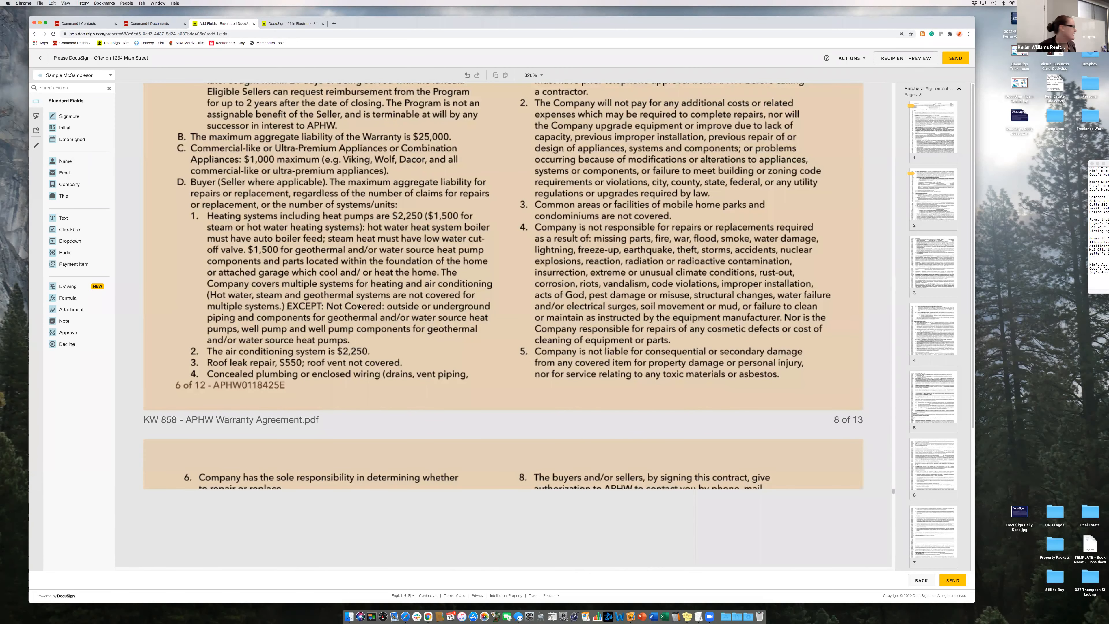
{"action": "scroll", "coordinate": [537, 356], "scroll_direction": "down", "scroll_amount": 1}
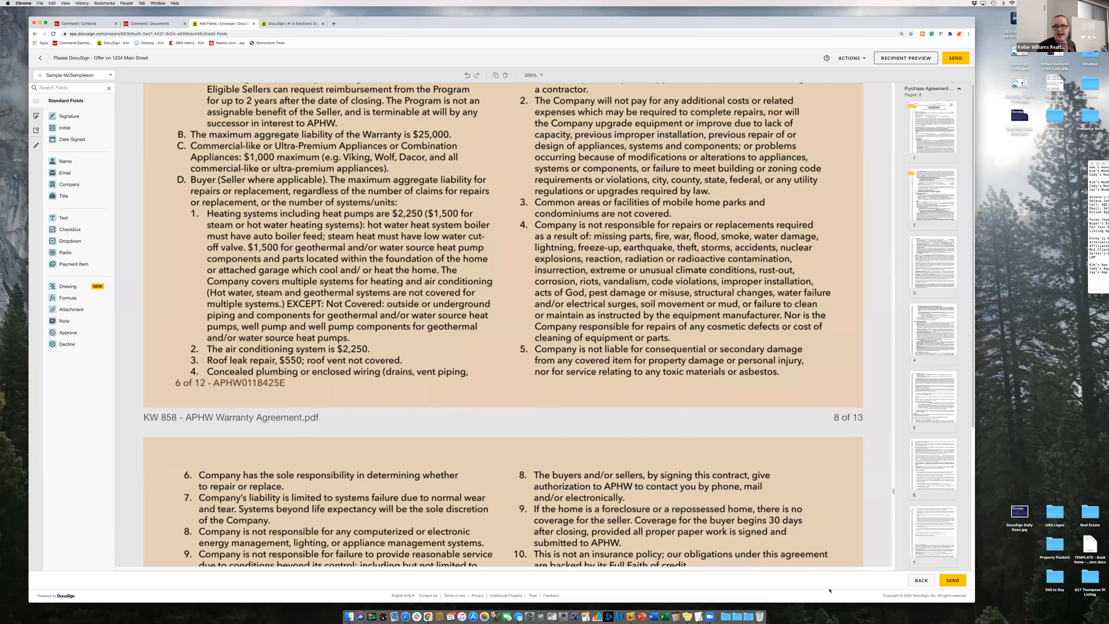
{"action": "scroll", "coordinate": [830, 590], "scroll_direction": "down", "scroll_amount": 12}
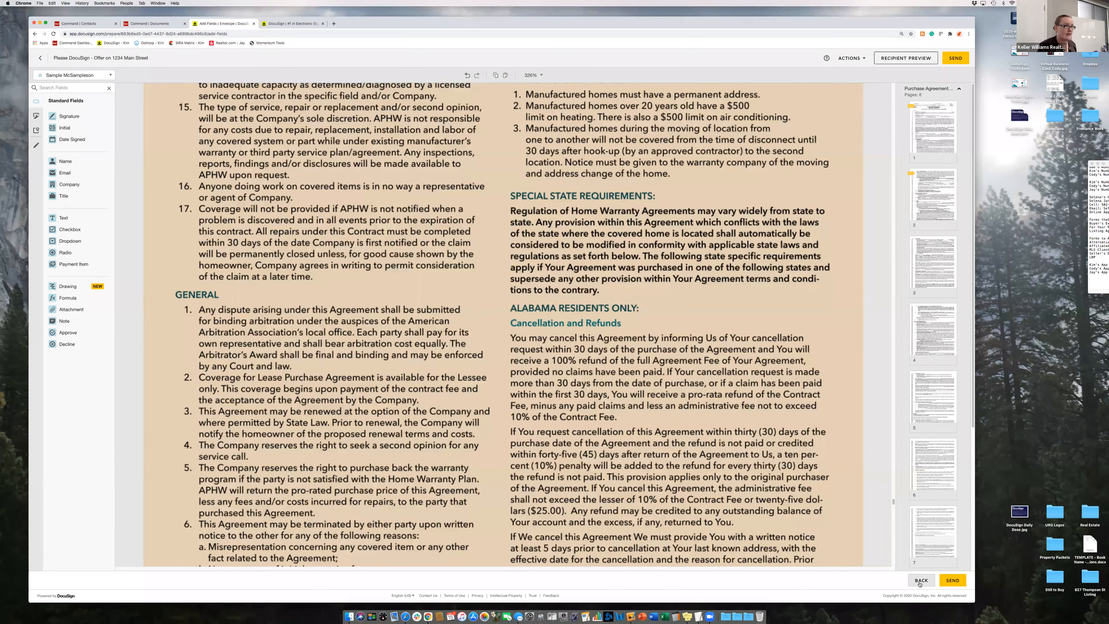
- Return to Envelope Details, review the document list, and send the Initial Offer envelope
{"action": "left_click", "coordinate": [920, 583]}
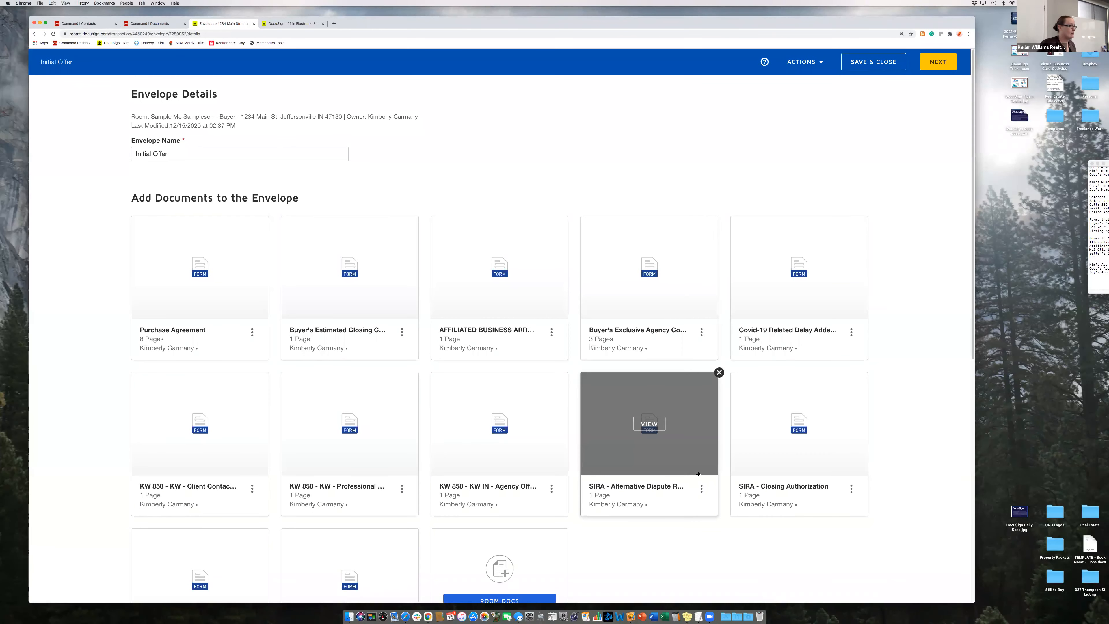
{"action": "scroll", "coordinate": [697, 481], "scroll_direction": "down", "scroll_amount": 2}
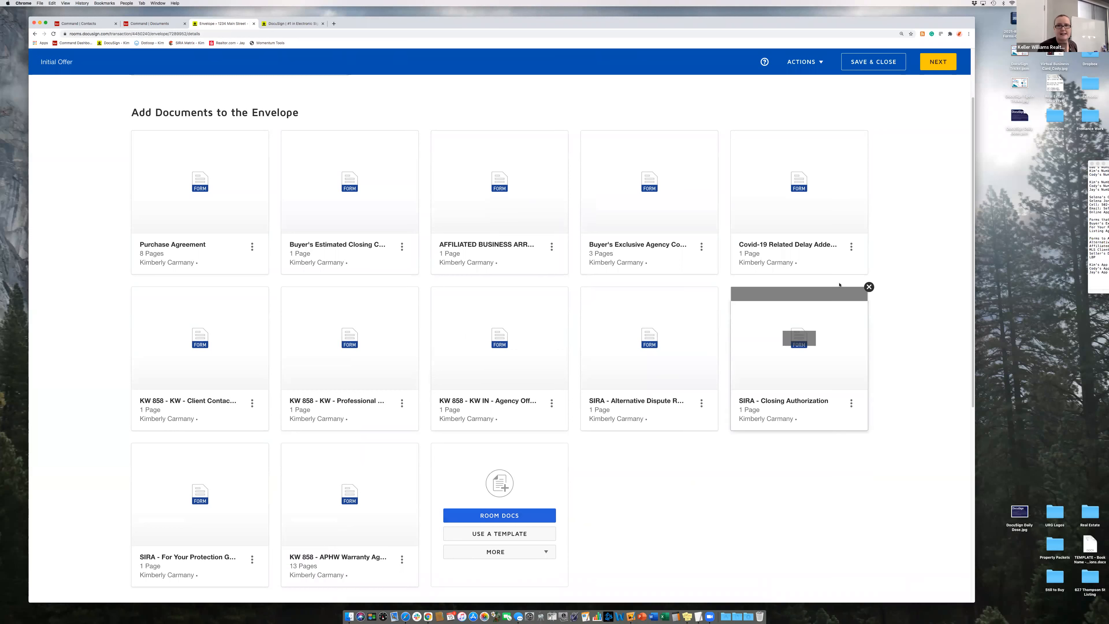
{"action": "left_click", "coordinate": [938, 66]}
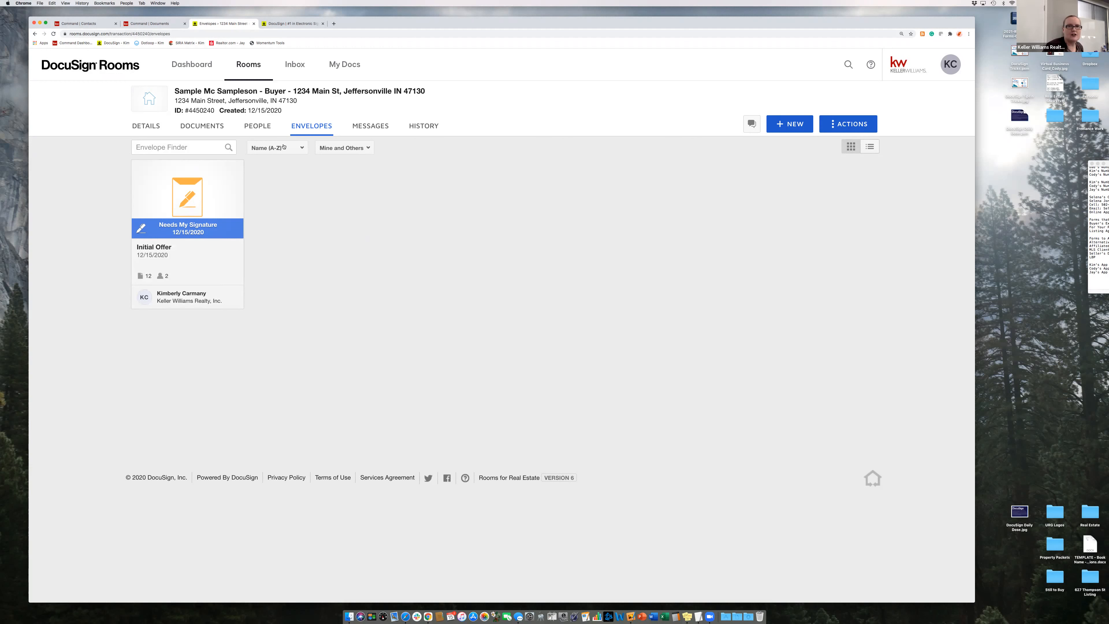
- Open the Initial Offer card's Needs My Signature details and start signing
{"action": "left_click", "coordinate": [170, 226]}
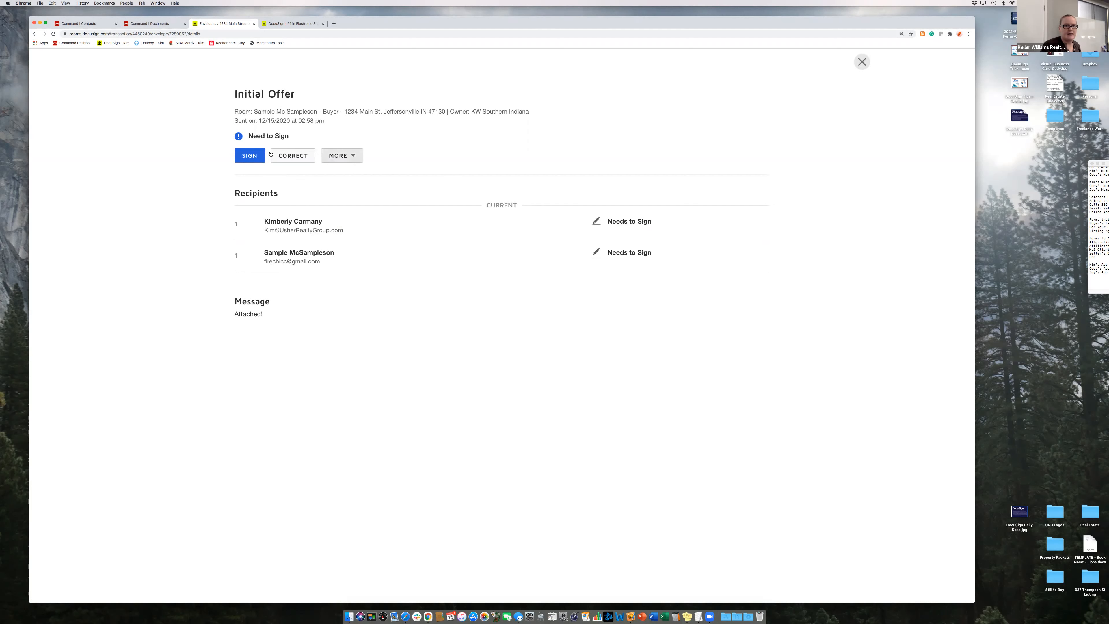
{"action": "left_click", "coordinate": [249, 157]}
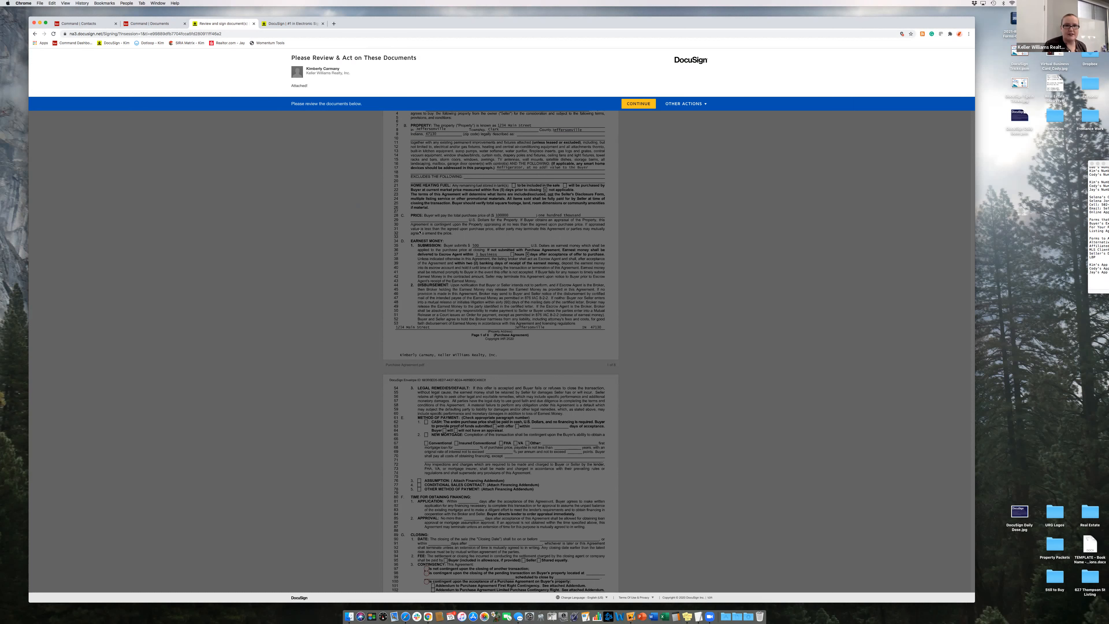
- Agree to review the documents, start at the first field, and zoom to 150%
{"action": "left_click", "coordinate": [634, 105]}
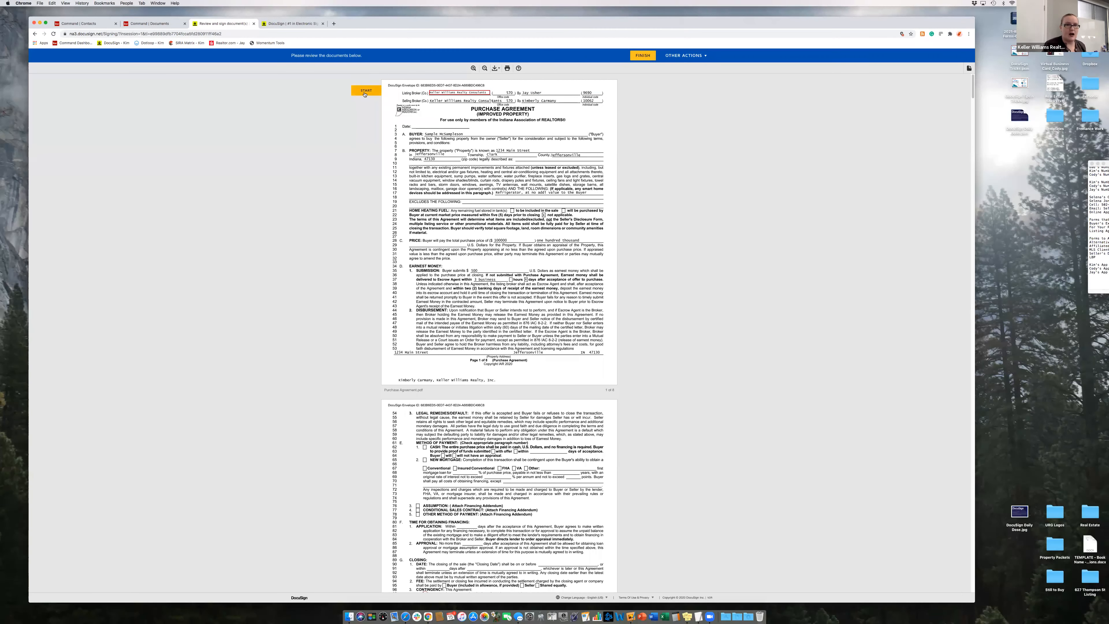
{"action": "left_click", "coordinate": [364, 92]}
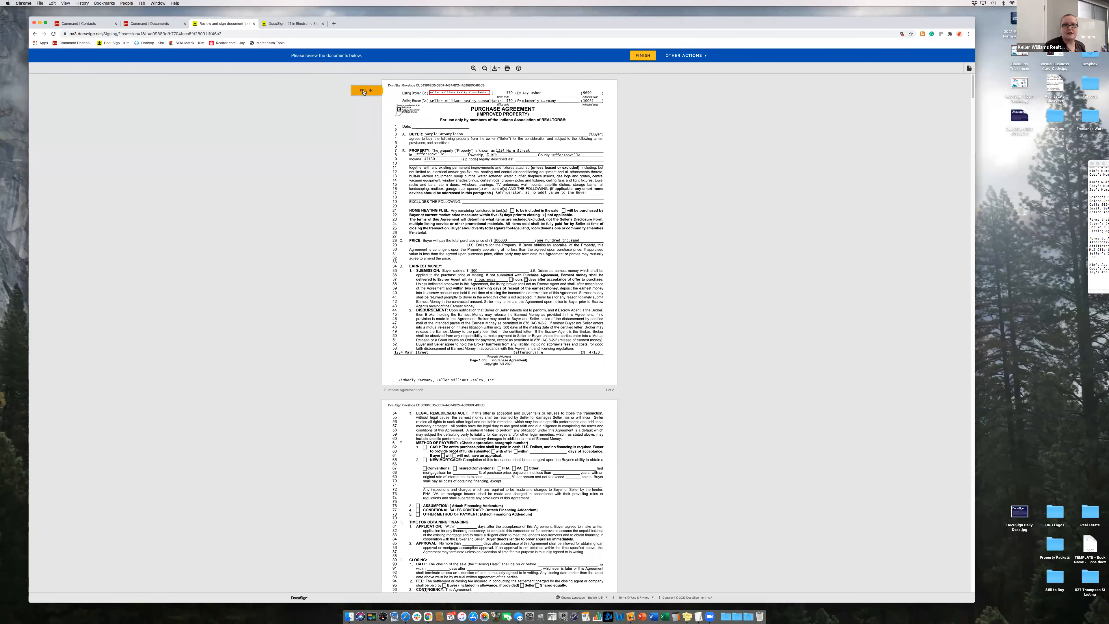
{"action": "key", "text": "super+plus"}
{"action": "key", "text": "super+plus"}
{"action": "key", "text": "super+plus"}
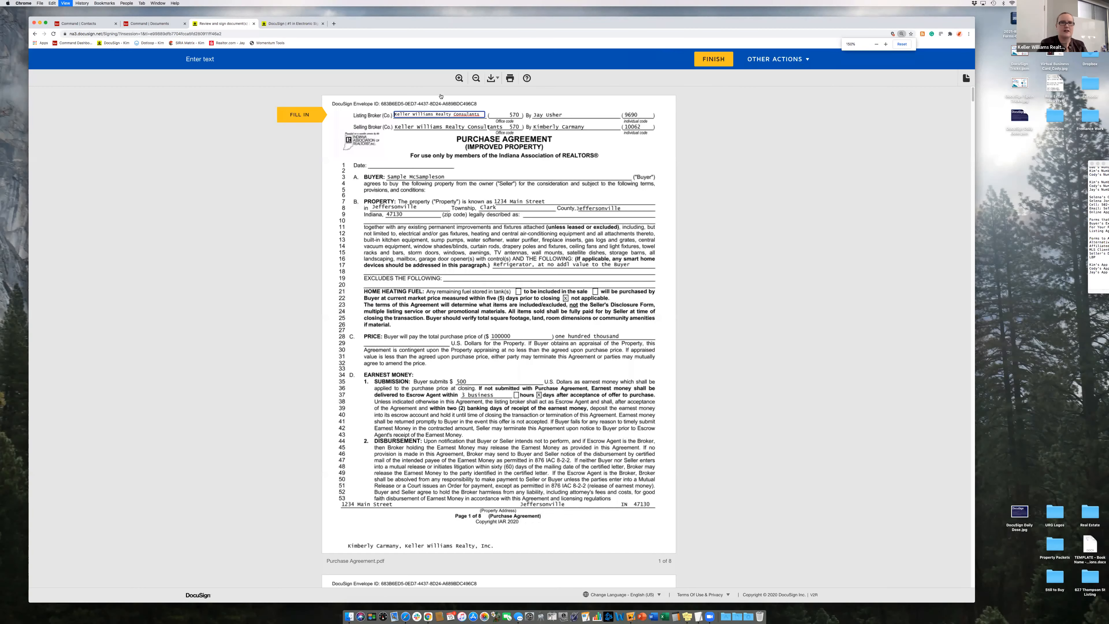
{"action": "key", "text": "super+plus"}
{"action": "key", "text": "super+plus"}
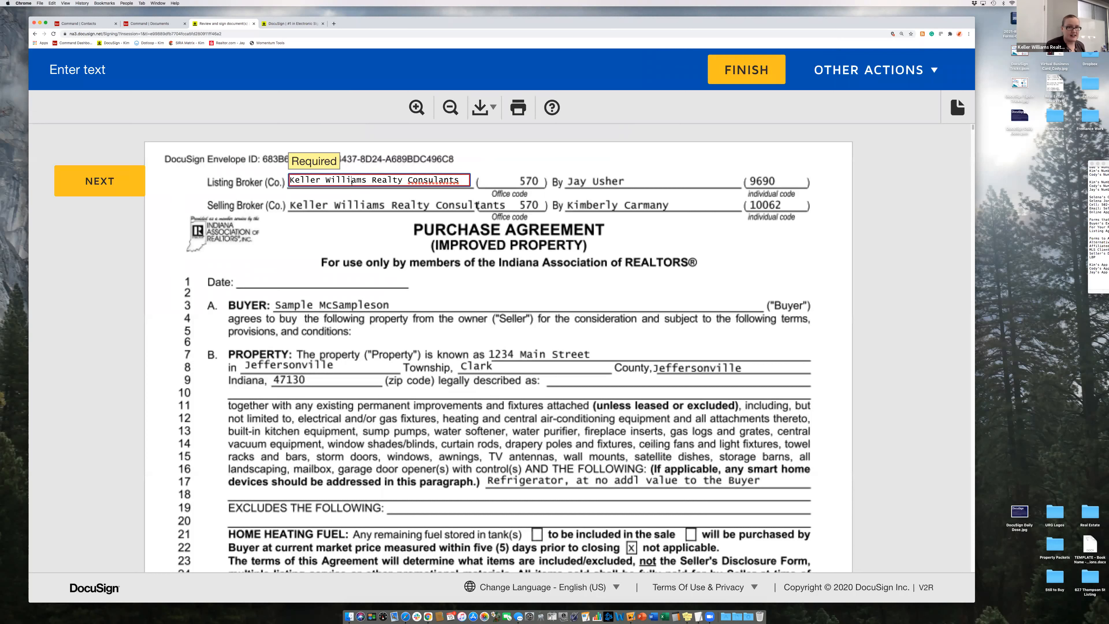
- Step through required fields and mark the offer not contingent on closing another transaction
{"action": "left_click", "coordinate": [109, 184]}
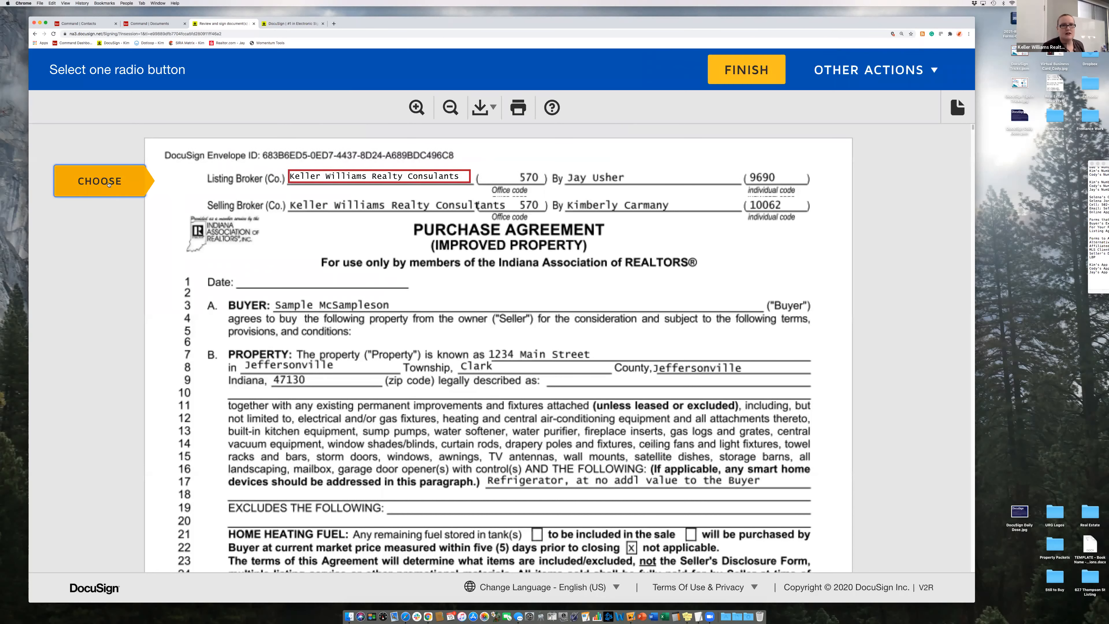
{"action": "left_click", "coordinate": [109, 184]}
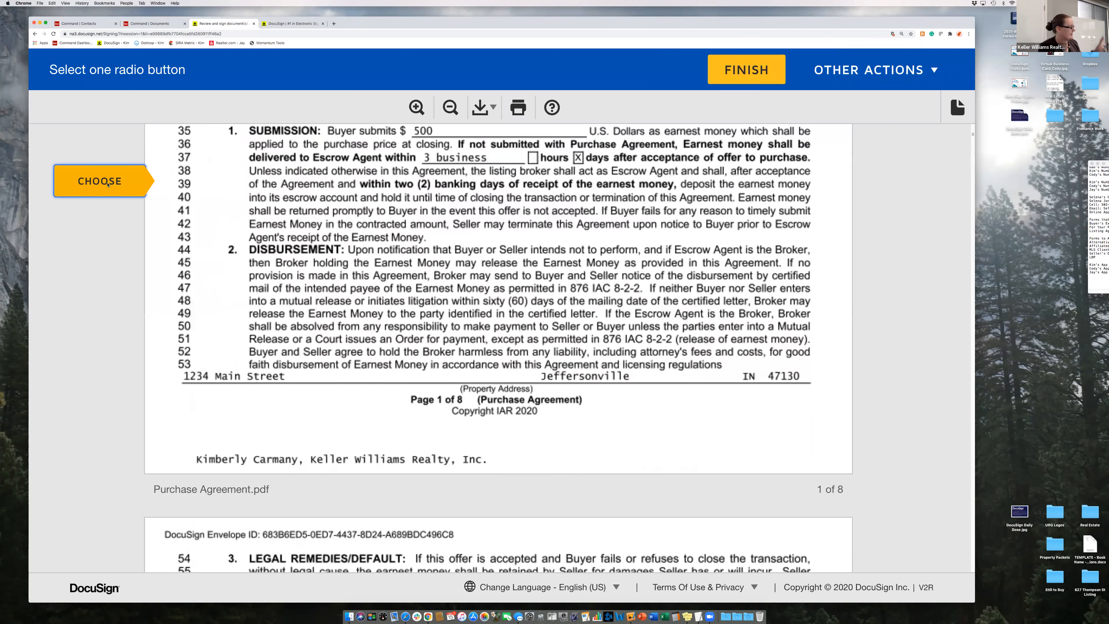
{"action": "left_click", "coordinate": [108, 184]}
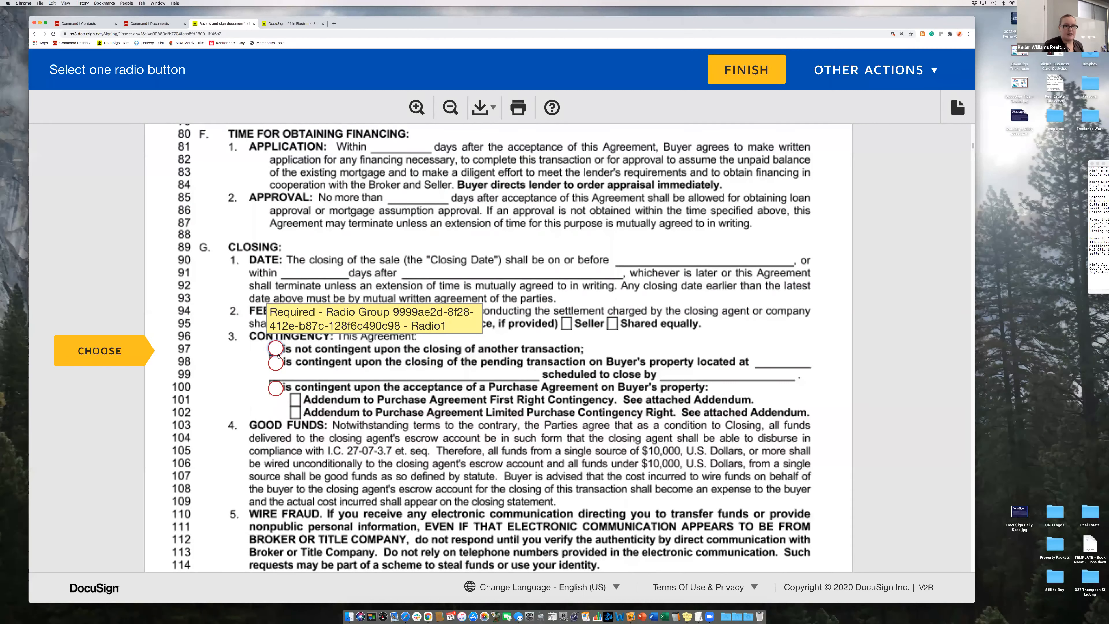
{"action": "left_click", "coordinate": [275, 349]}
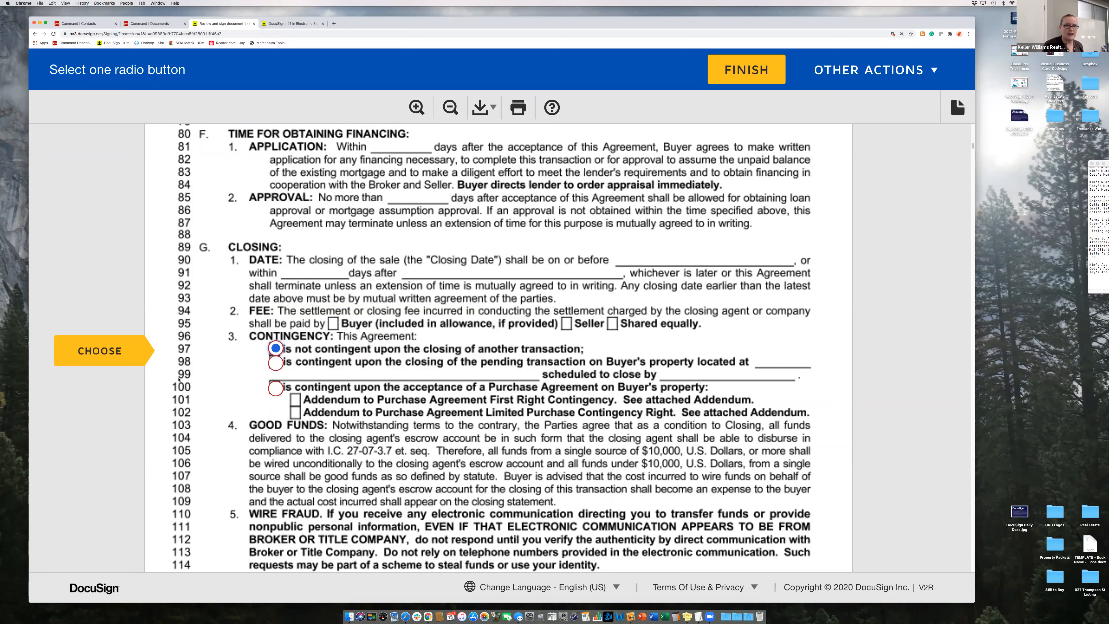
{"action": "left_click", "coordinate": [125, 365]}
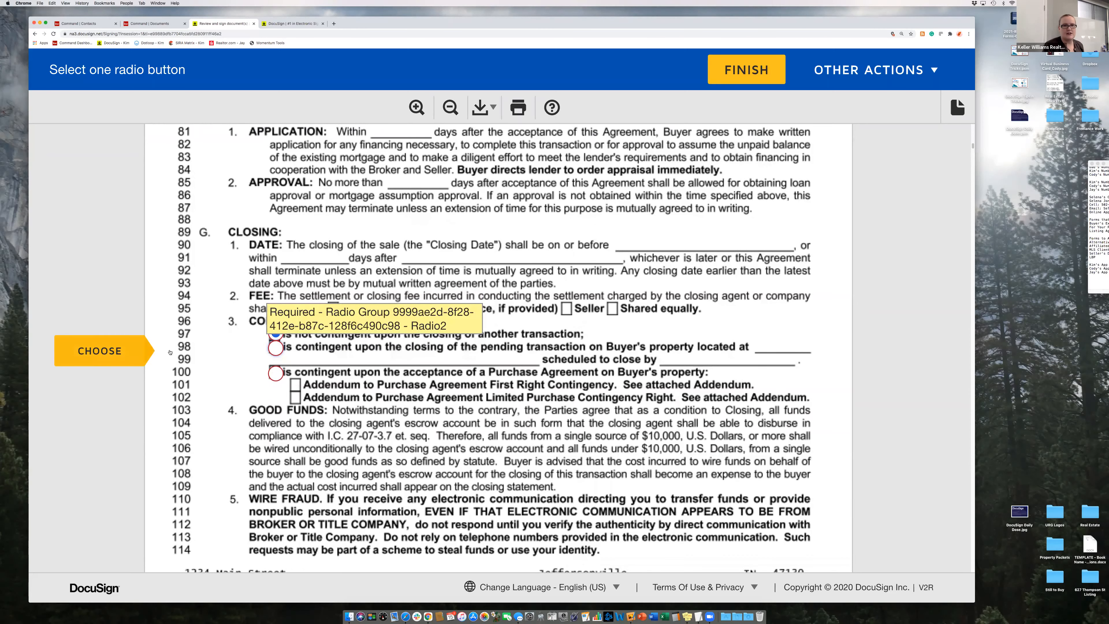
{"action": "left_click", "coordinate": [124, 359]}
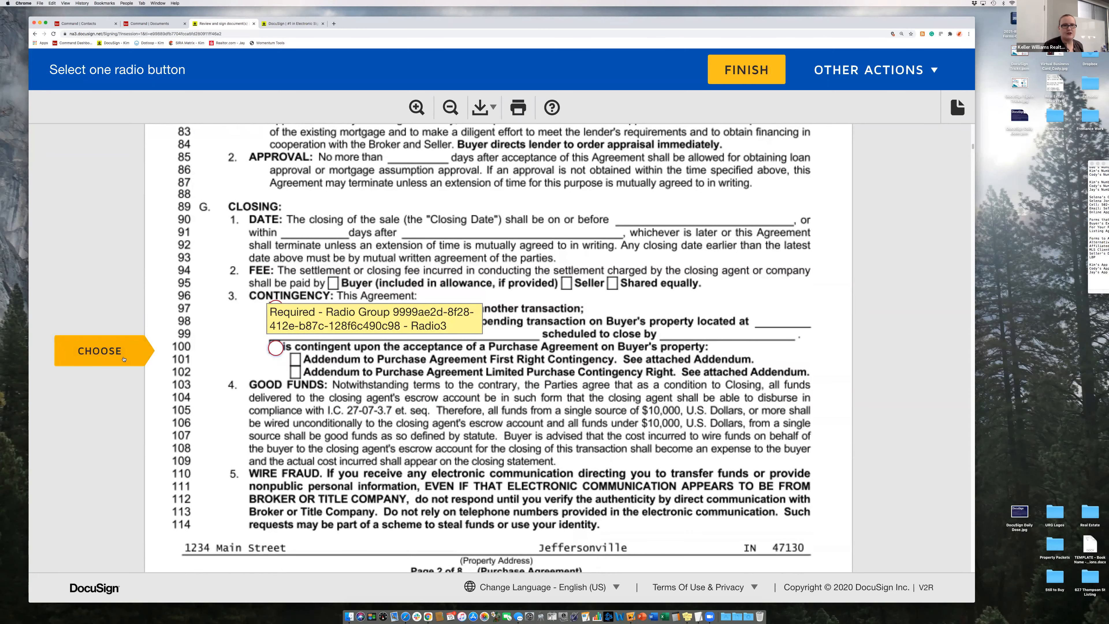
{"action": "left_click", "coordinate": [124, 359]}
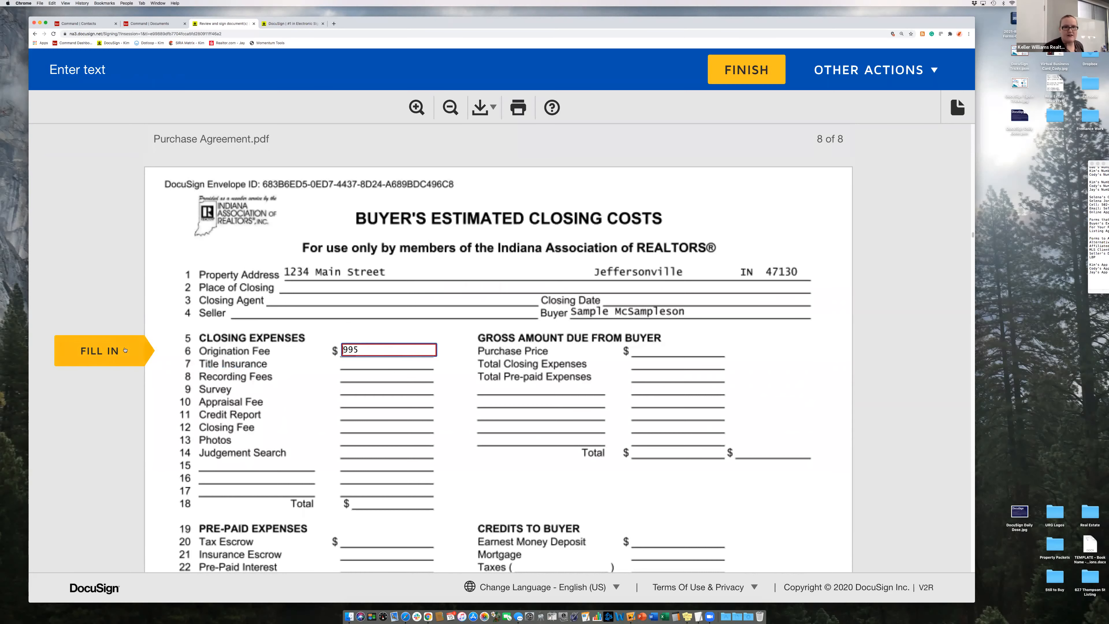
- Enter 'gfgfgfgfgfg' in the broker's license number field and finish signing
{"action": "left_click", "coordinate": [111, 363]}
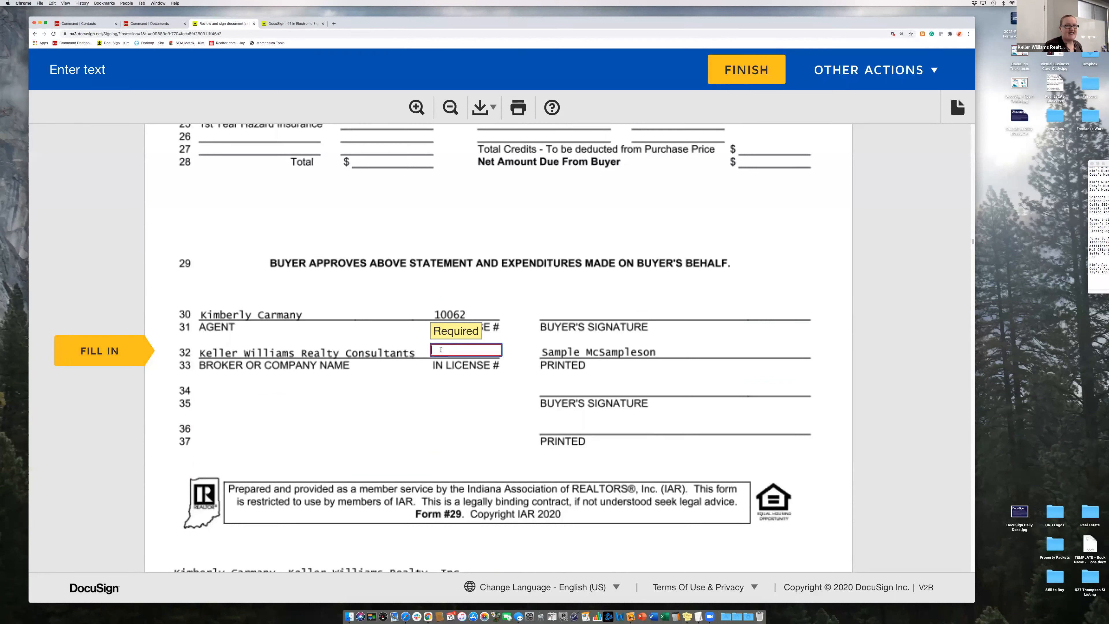
{"action": "left_click", "coordinate": [440, 349]}
{"action": "type", "text": "gfgfgfgfgfg"}
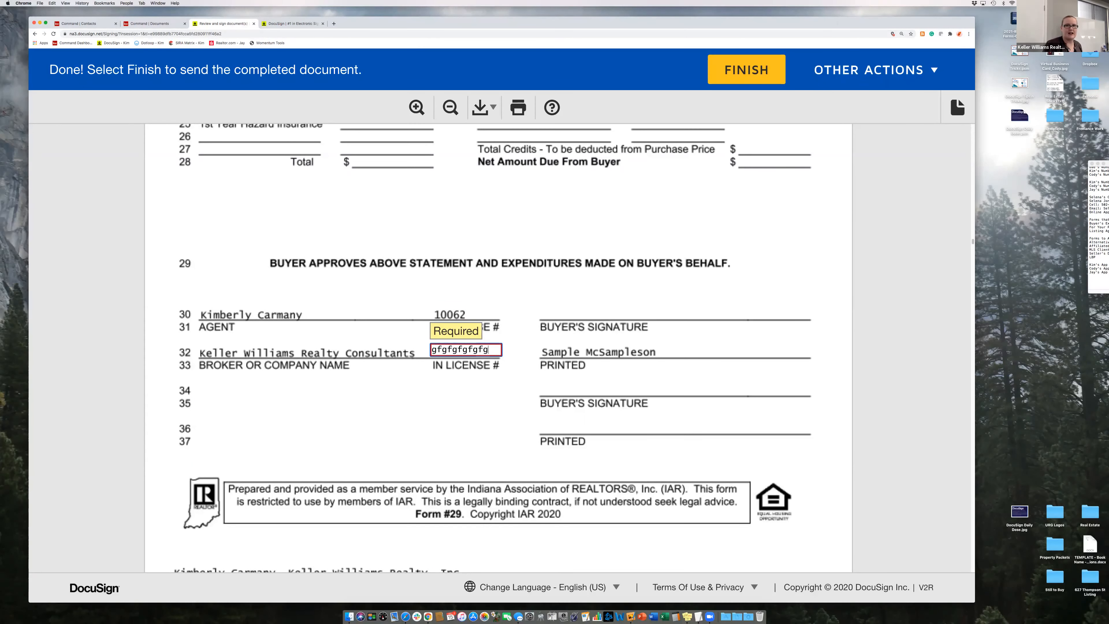
{"action": "left_click", "coordinate": [414, 409]}
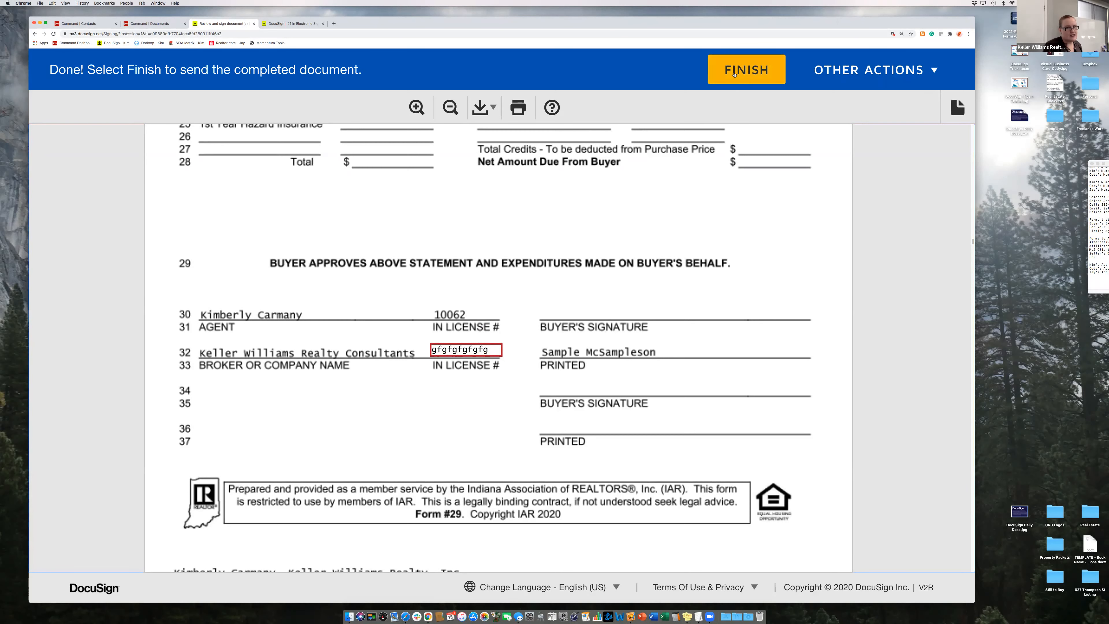
{"action": "left_click", "coordinate": [735, 74]}
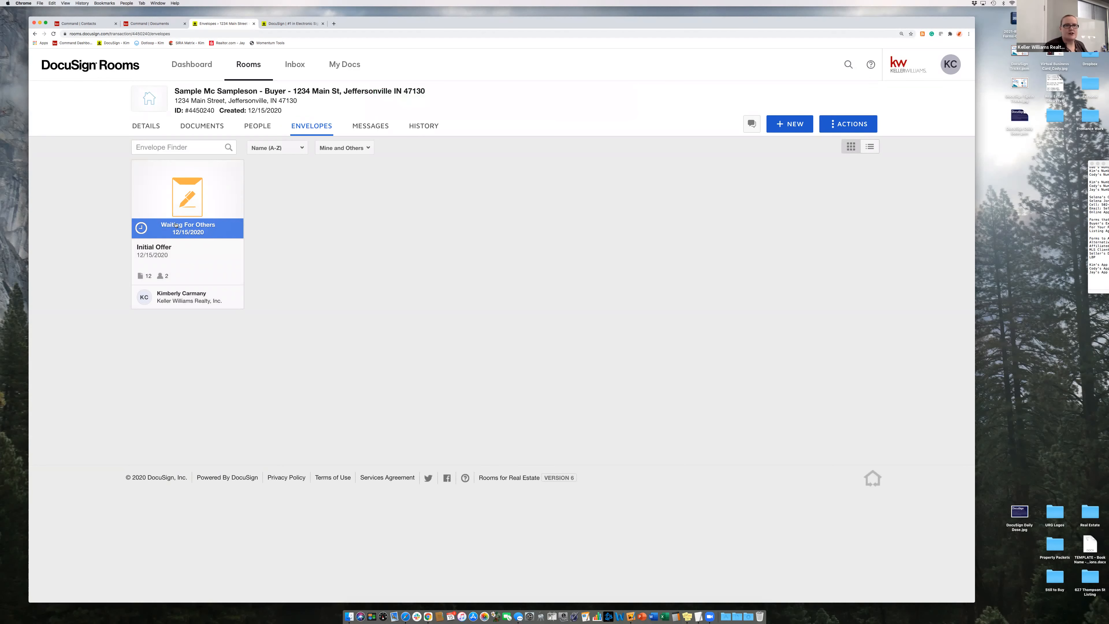
- Check the Initial Offer's Waiting For Others signing status, then bring up the Mail window
{"action": "left_click", "coordinate": [175, 225]}
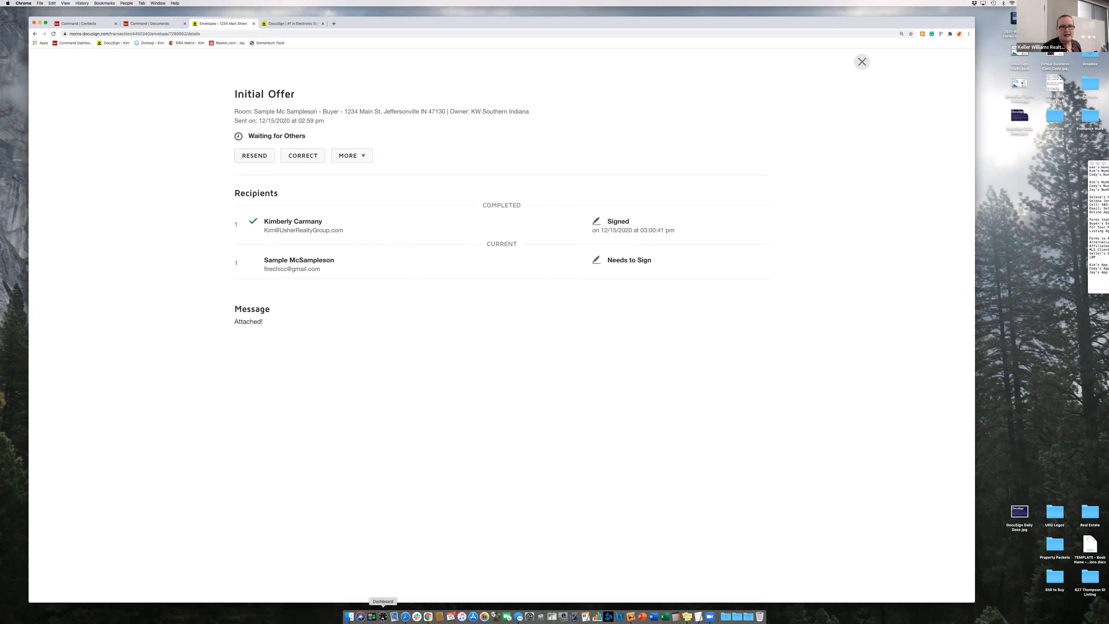
{"action": "left_click", "coordinate": [395, 616]}
{"action": "left_click", "coordinate": [395, 615]}
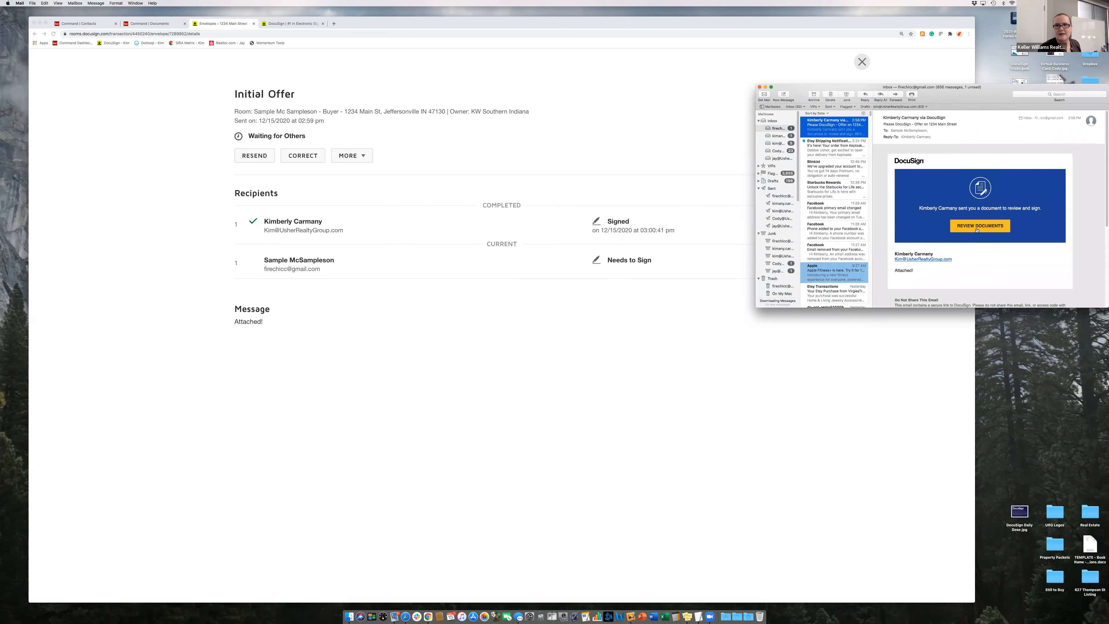
- Open the email's REVIEW DOCUMENTS link in Safari, move it aside, and close the Initial Offer details
{"action": "left_click", "coordinate": [977, 228]}
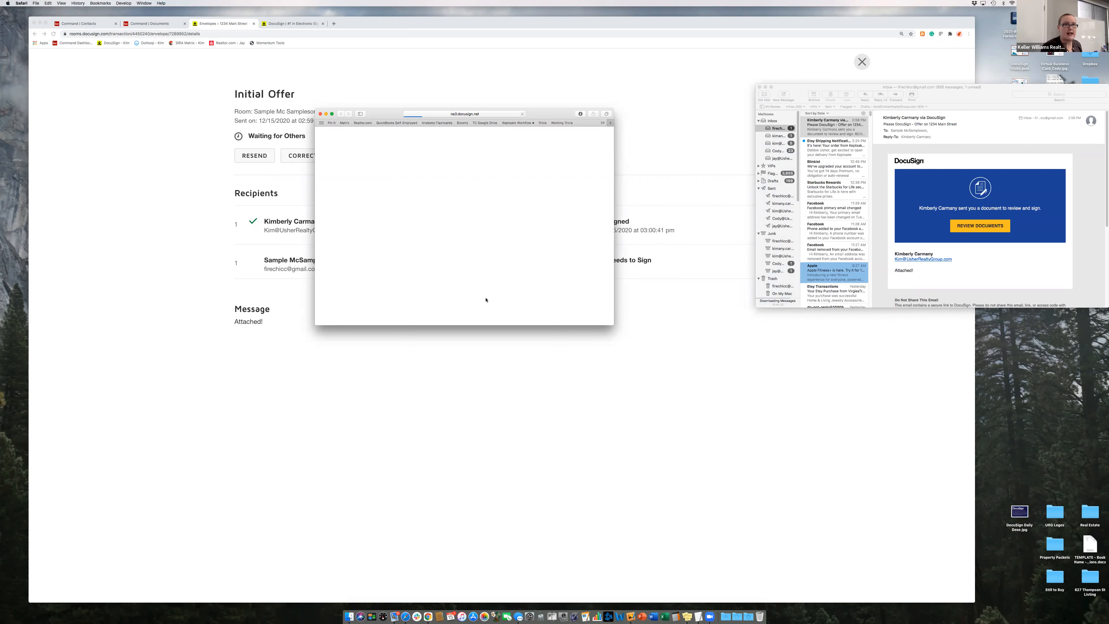
{"action": "left_click_drag", "start_coordinate": [789, 241], "coordinate": [1011, 313]}
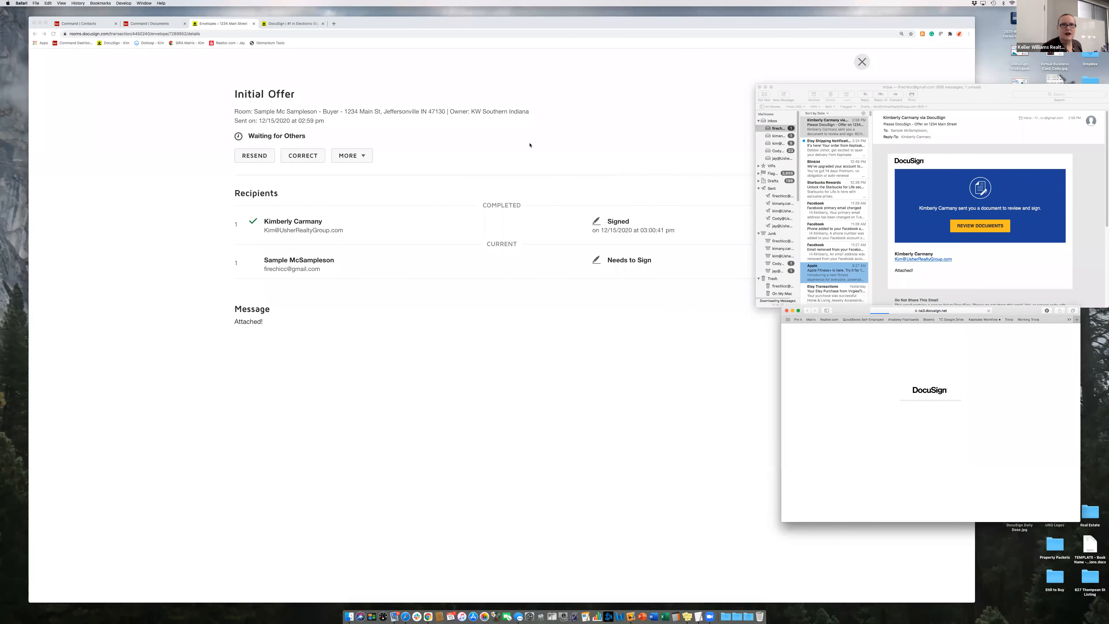
{"action": "left_click", "coordinate": [515, 160]}
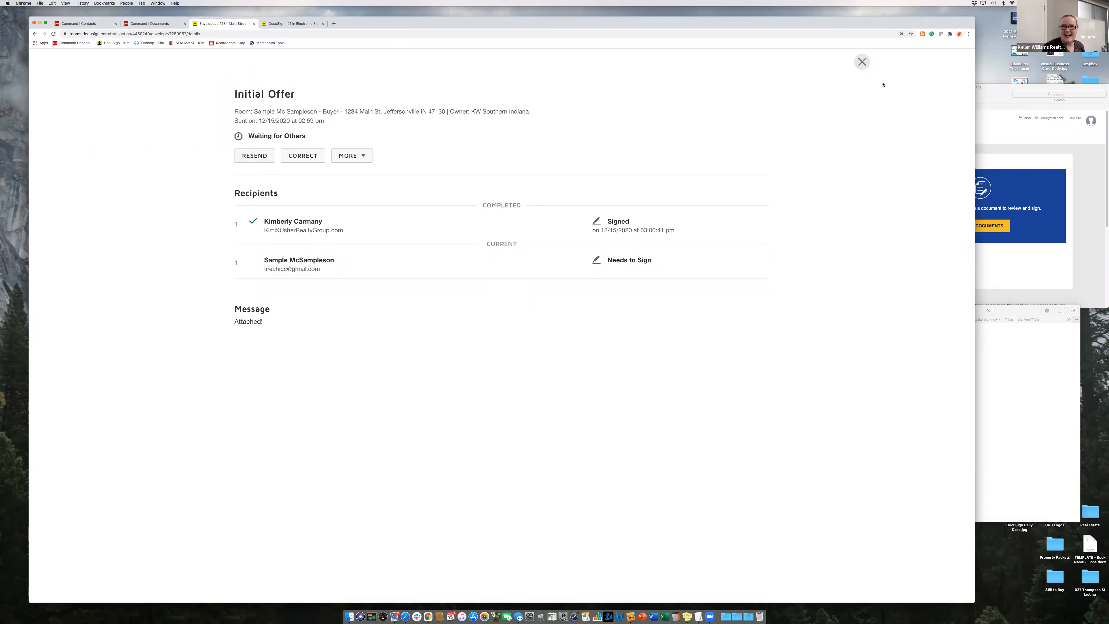
{"action": "left_click", "coordinate": [862, 59]}
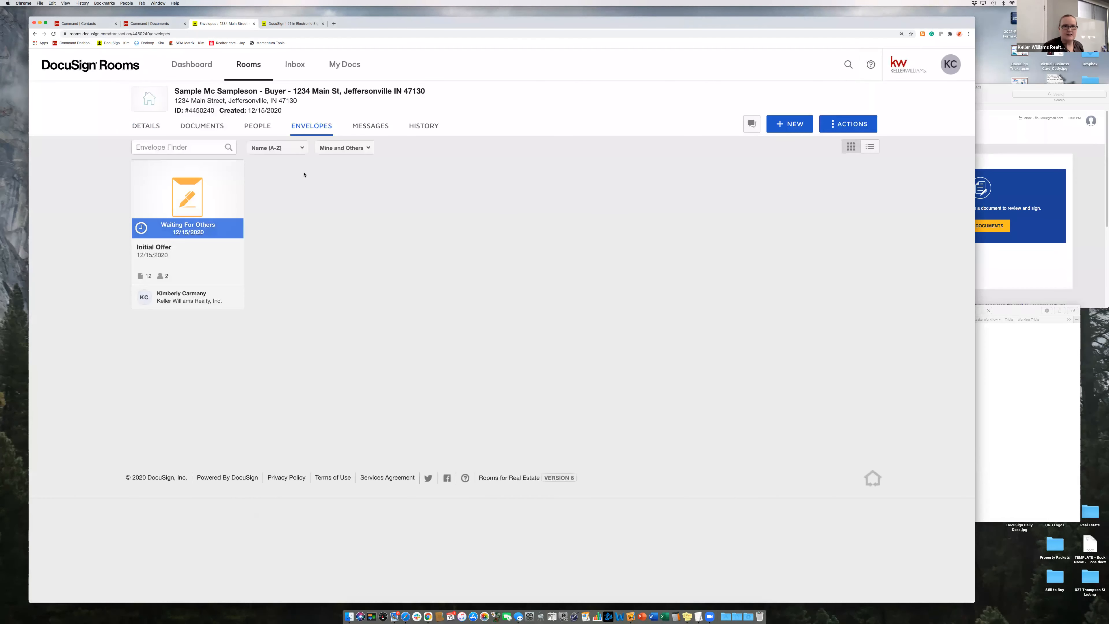
- Browse the room's documents, then bring the buyer's signing window forward and move it toward screen centre
{"action": "left_click", "coordinate": [195, 136]}
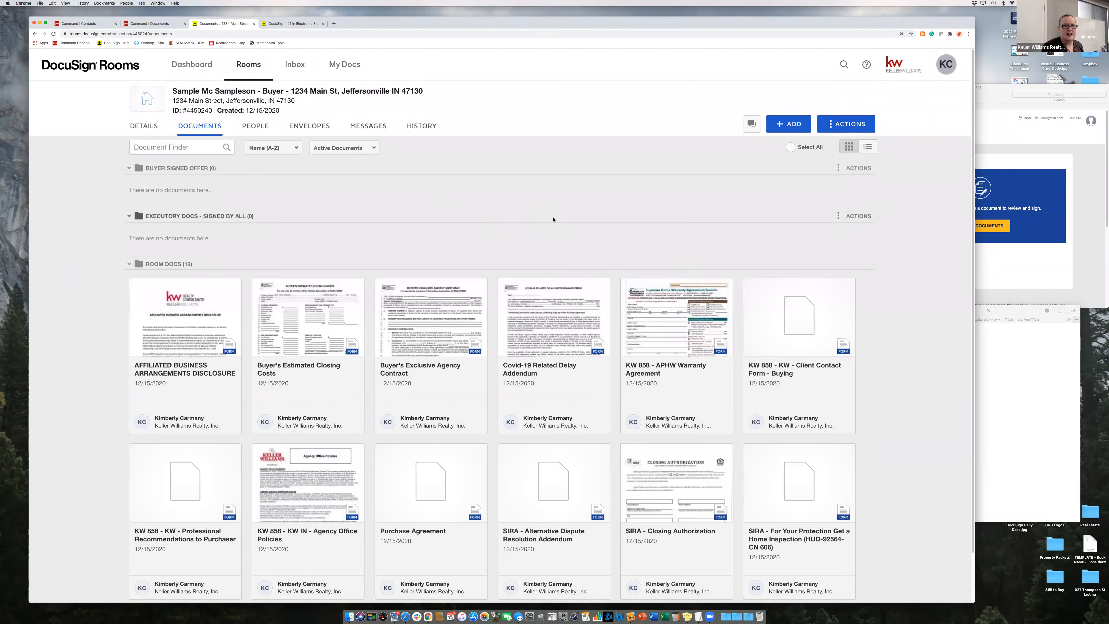
{"action": "scroll", "coordinate": [554, 219], "scroll_direction": "down", "scroll_amount": 3}
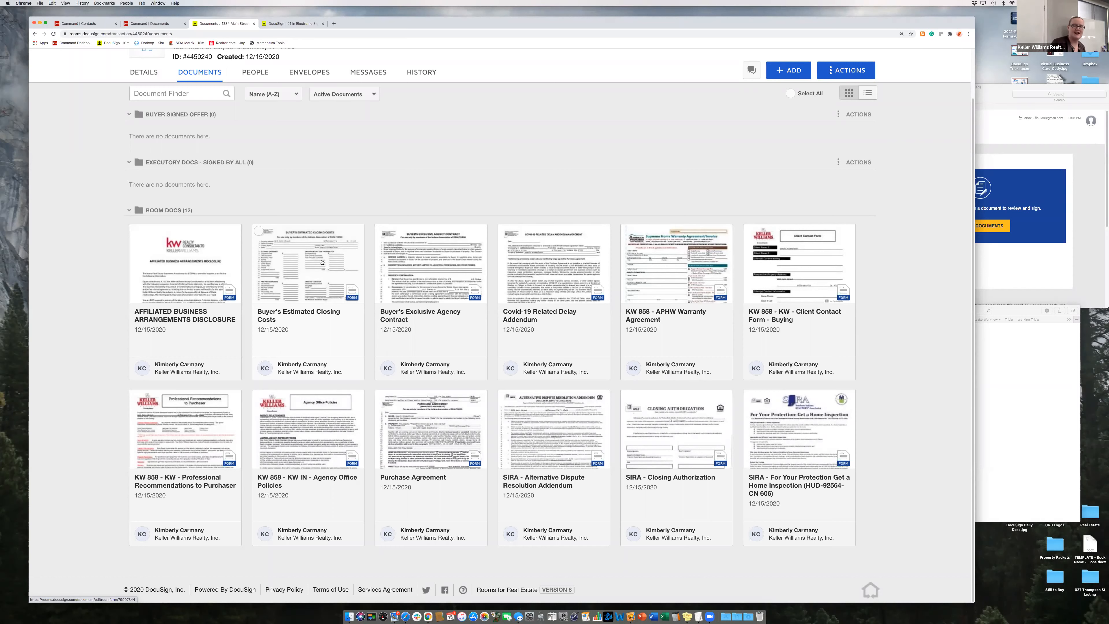
{"action": "scroll", "coordinate": [345, 207], "scroll_direction": "up", "scroll_amount": 3}
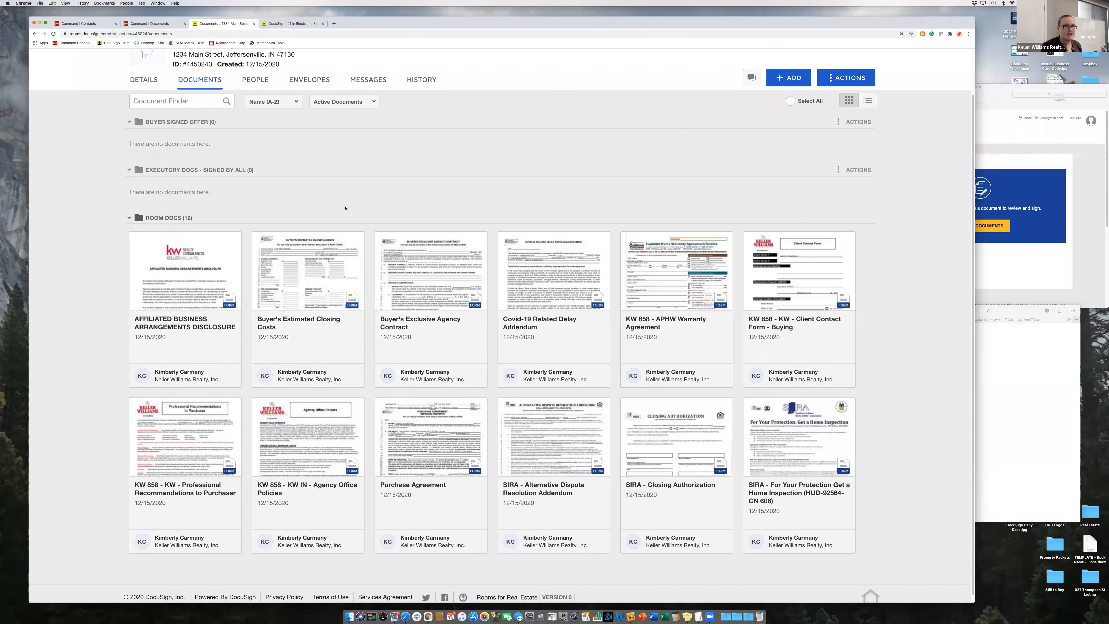
{"action": "left_click", "coordinate": [989, 256]}
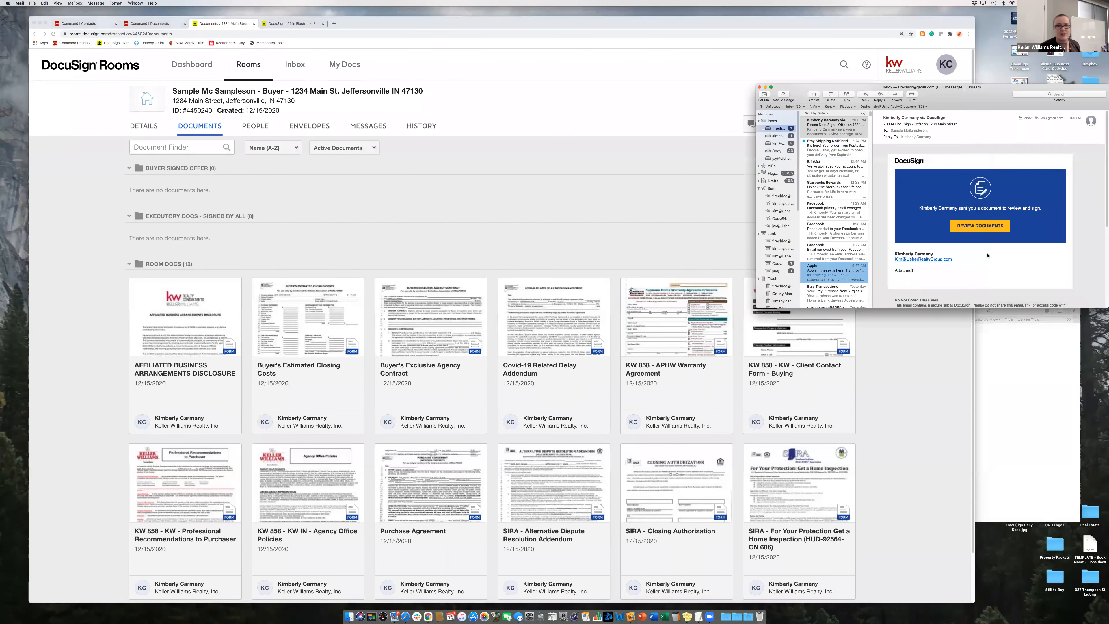
{"action": "left_click", "coordinate": [1020, 311]}
{"action": "left_click_drag", "start_coordinate": [1019, 312], "coordinate": [975, 277]}
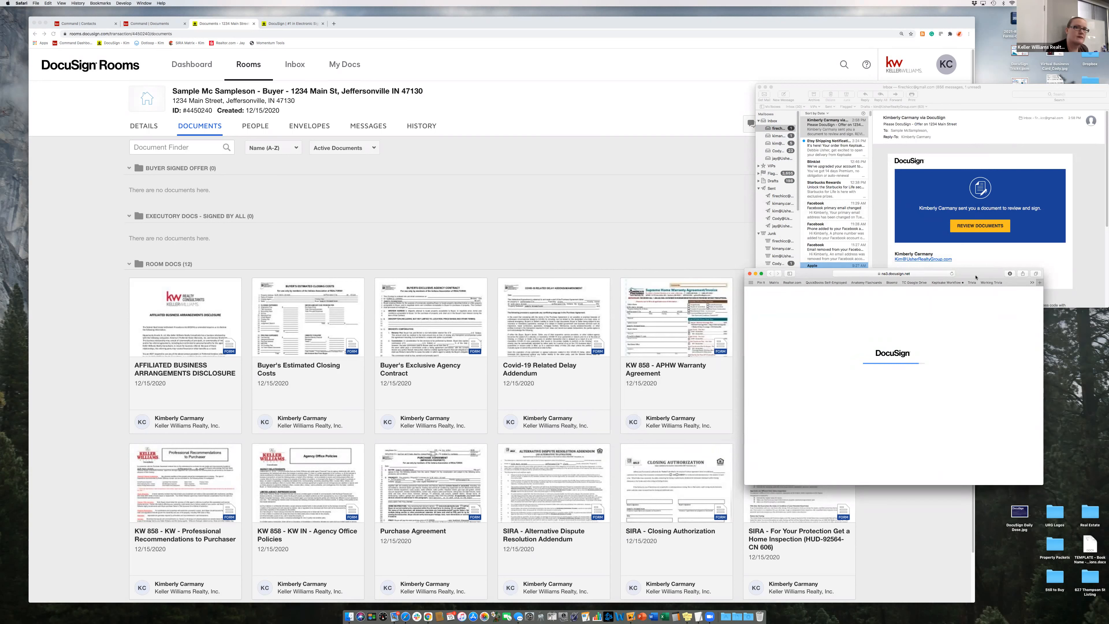
- Show the room's envelope list and check the Initial Offer envelope's details, then close them
{"action": "left_click", "coordinate": [309, 129]}
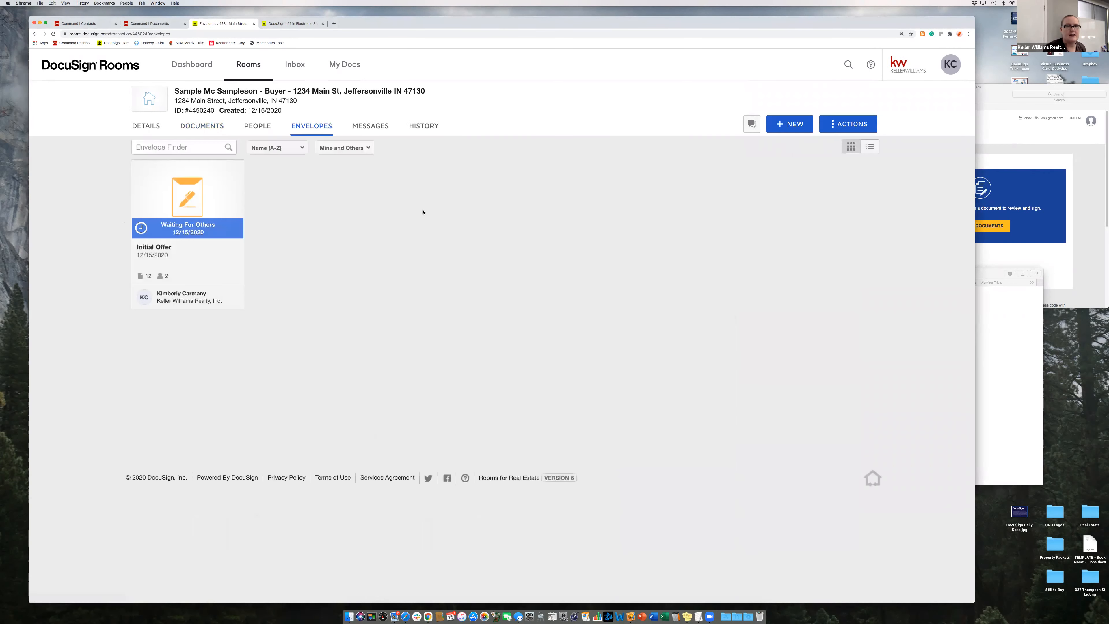
{"action": "left_click", "coordinate": [156, 128]}
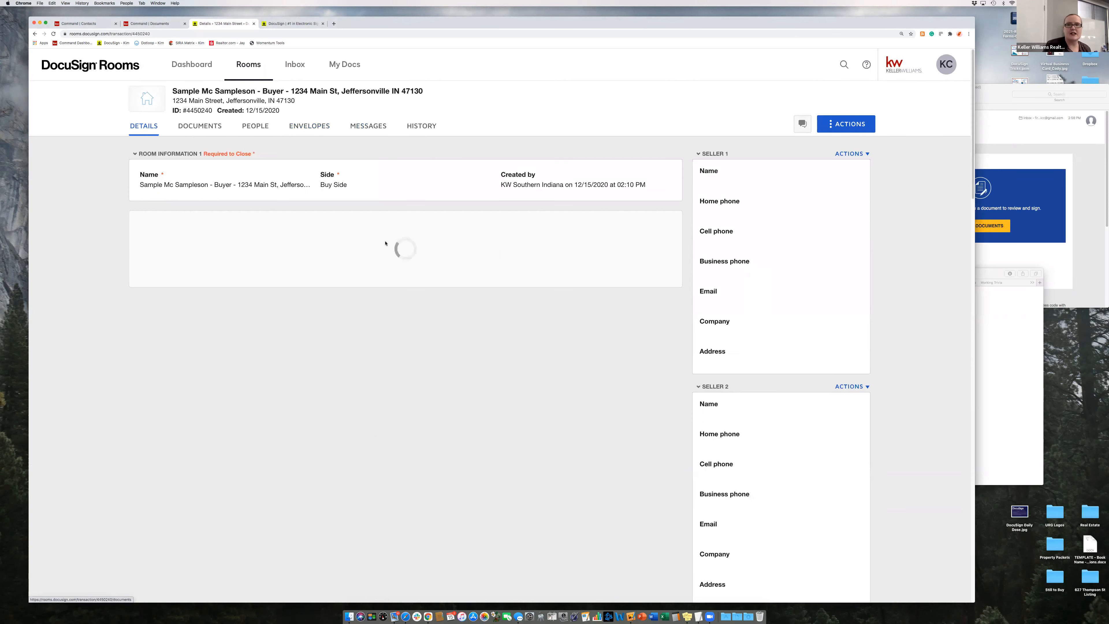
{"action": "left_click", "coordinate": [309, 131]}
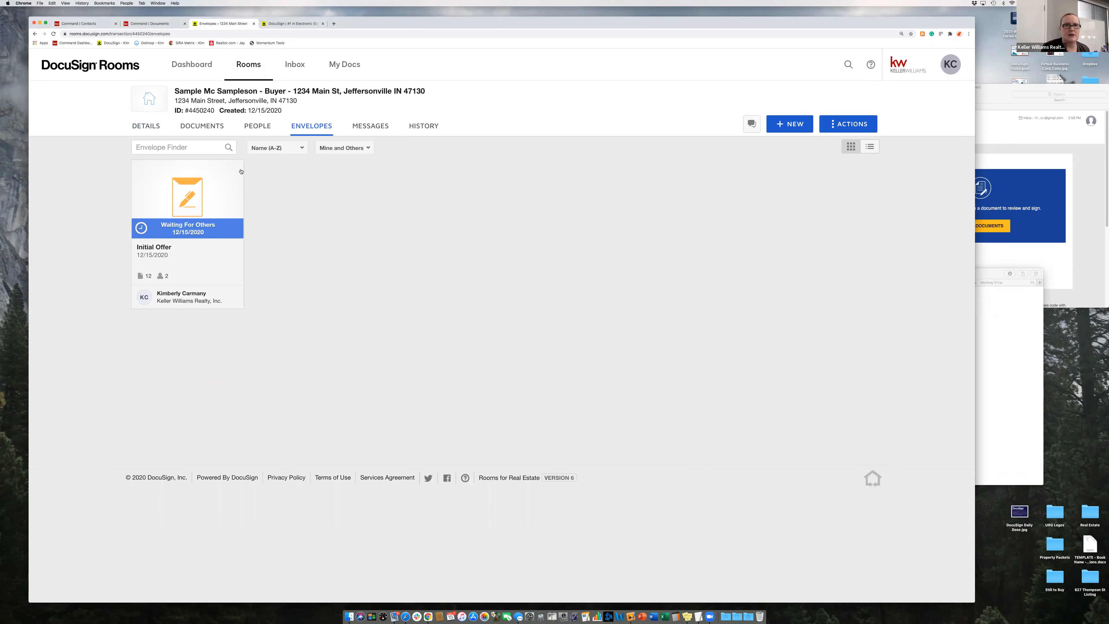
{"action": "left_click", "coordinate": [198, 235]}
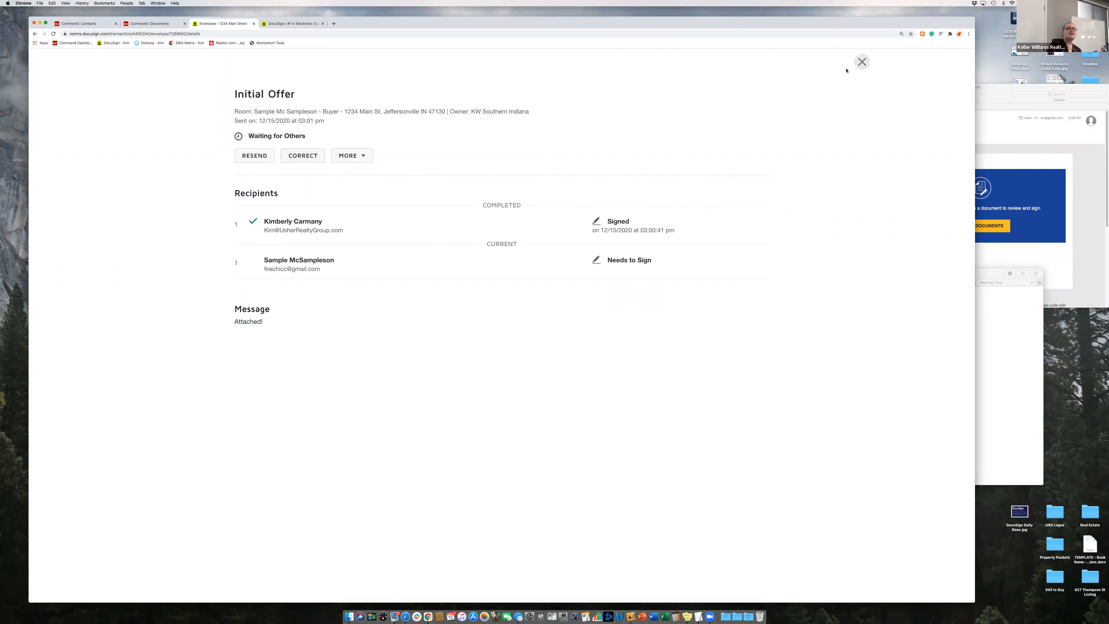
{"action": "left_click", "coordinate": [862, 62]}
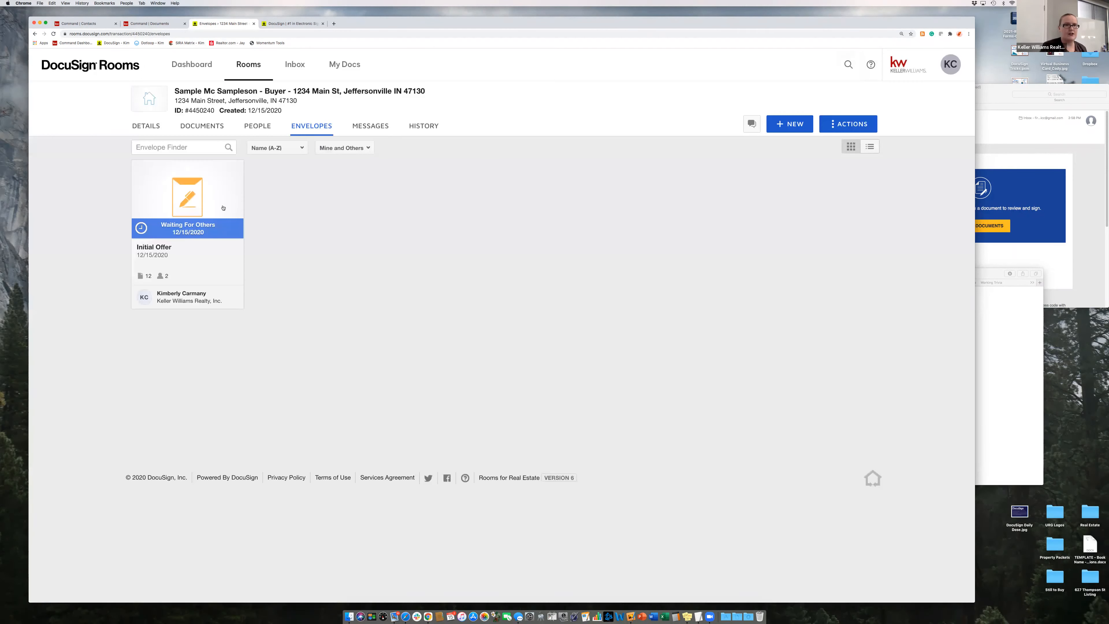
- Reopen the Initial Offer envelope and look over its 12 documents and two signing recipients
{"action": "left_click", "coordinate": [202, 234]}
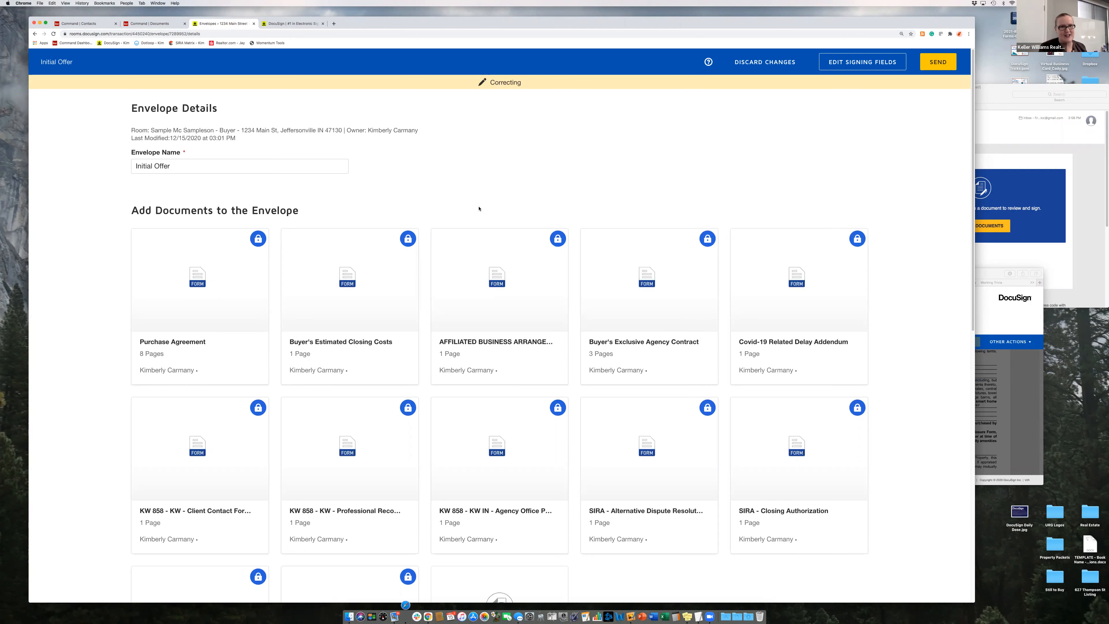
{"action": "scroll", "coordinate": [597, 194], "scroll_direction": "down", "scroll_amount": 3}
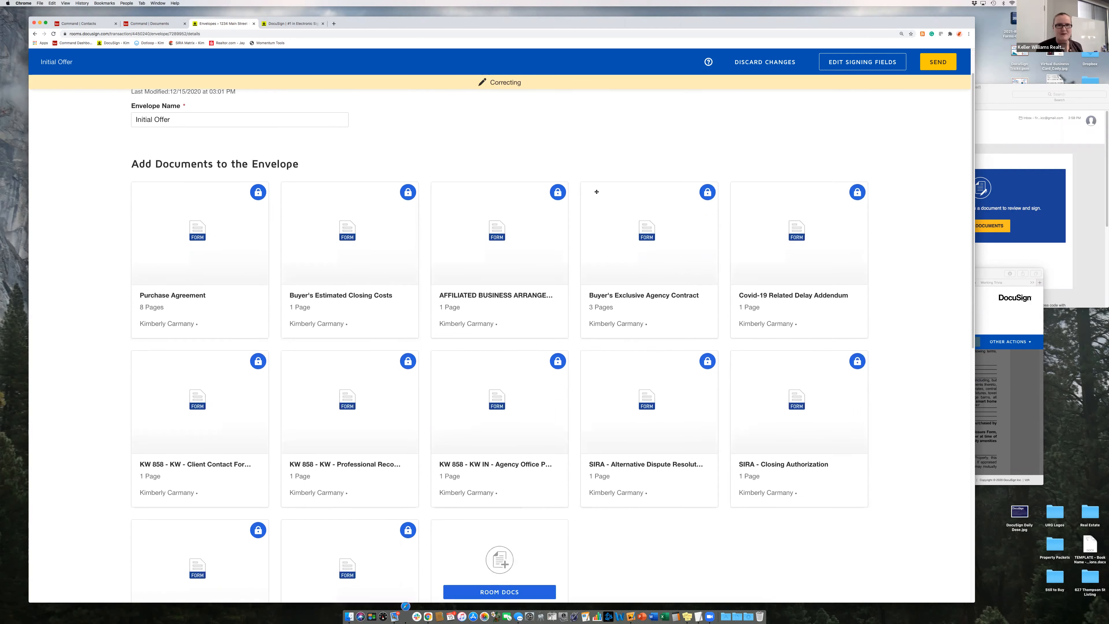
{"action": "mouse_move", "coordinate": [409, 161]}
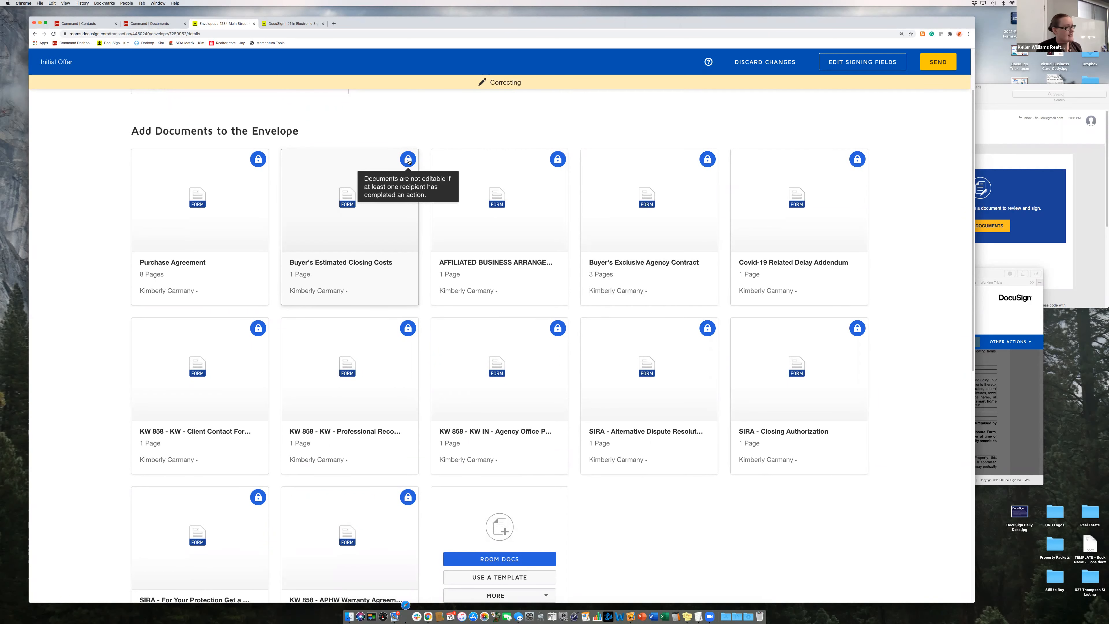
{"action": "scroll", "coordinate": [458, 210], "scroll_direction": "down", "scroll_amount": 2}
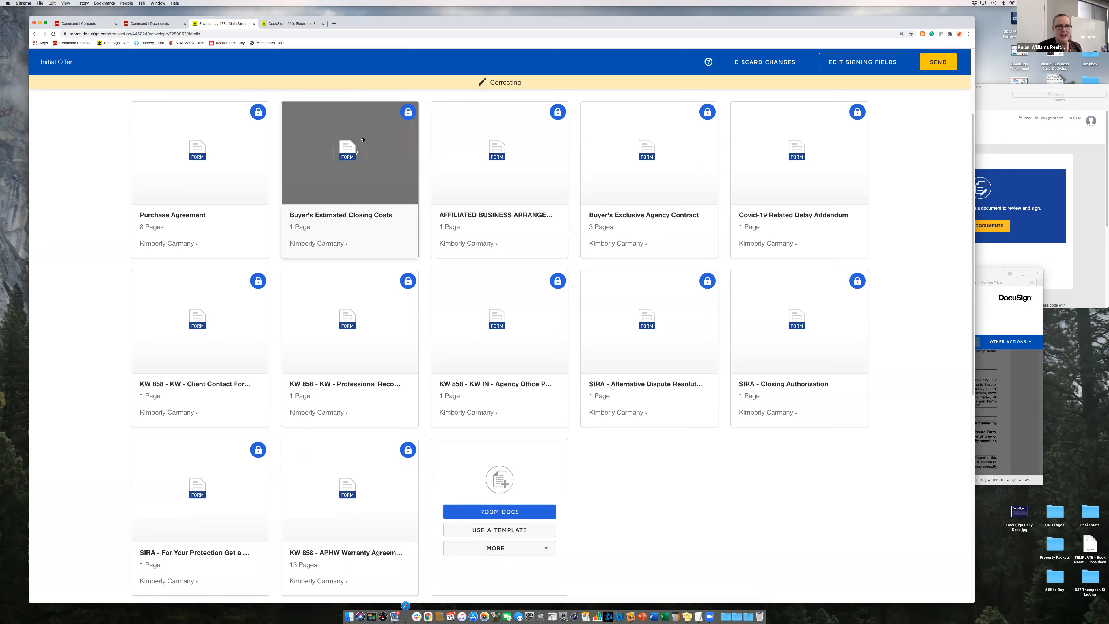
{"action": "scroll", "coordinate": [357, 244], "scroll_direction": "down", "scroll_amount": 15}
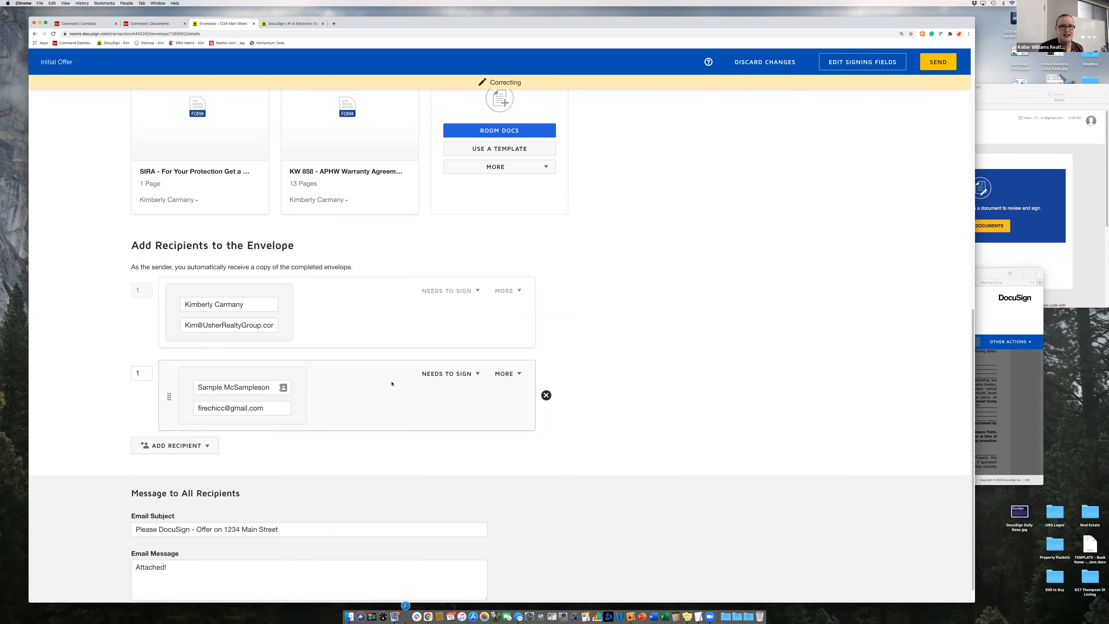
{"action": "scroll", "coordinate": [669, 355], "scroll_direction": "up", "scroll_amount": 5}
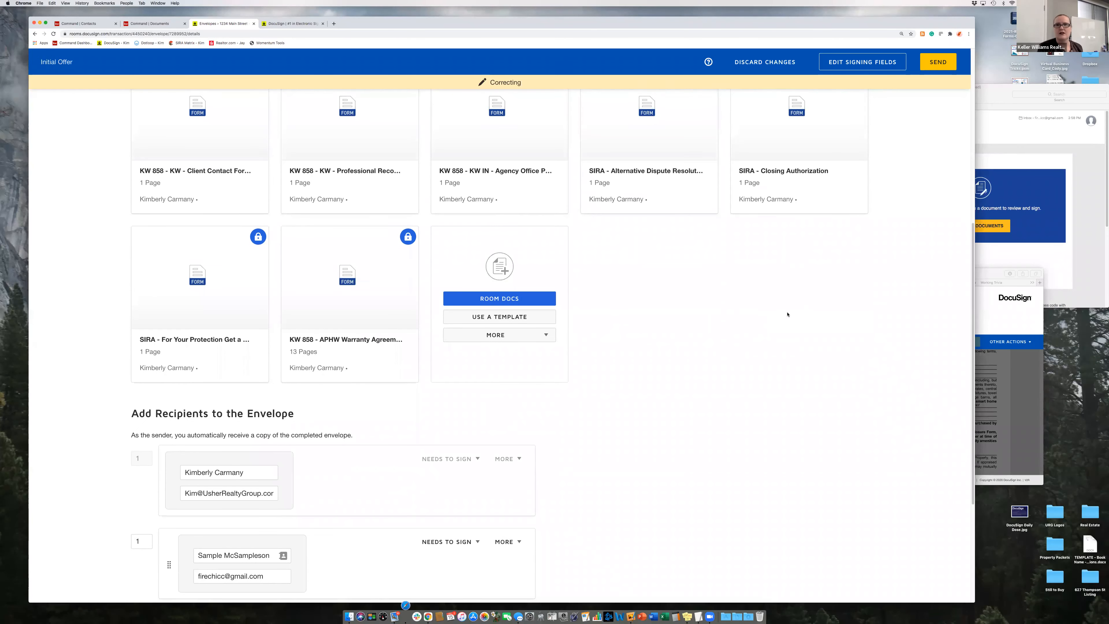
{"action": "scroll", "coordinate": [669, 355], "scroll_direction": "up", "scroll_amount": 8}
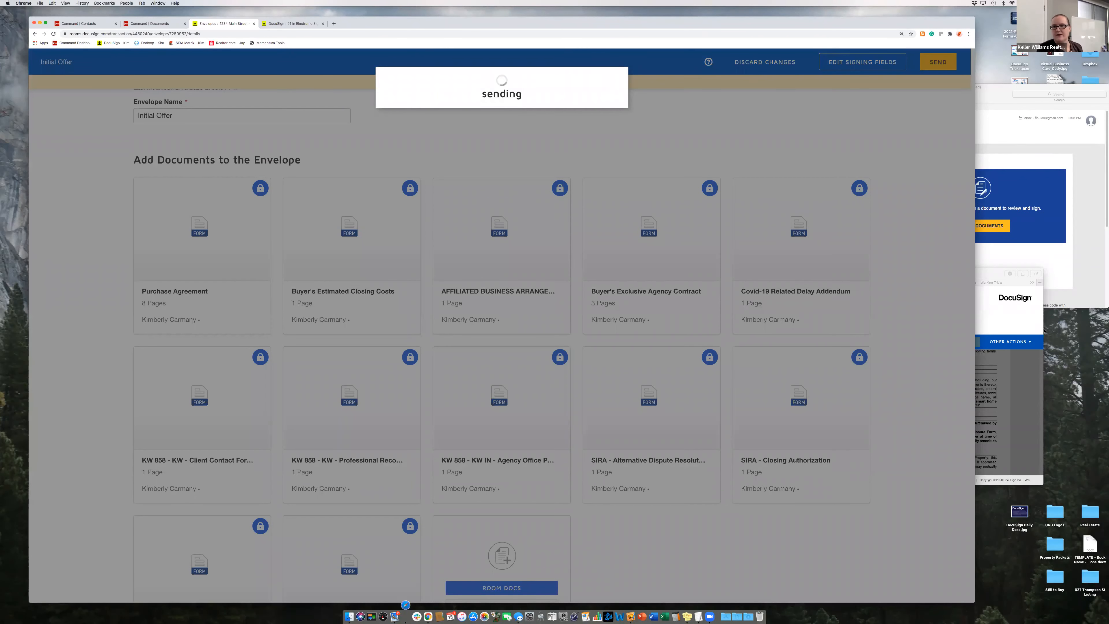
- In the buyer's signing window, allow location, accept electronic records and signatures, and continue
{"action": "left_click", "coordinate": [1039, 327]}
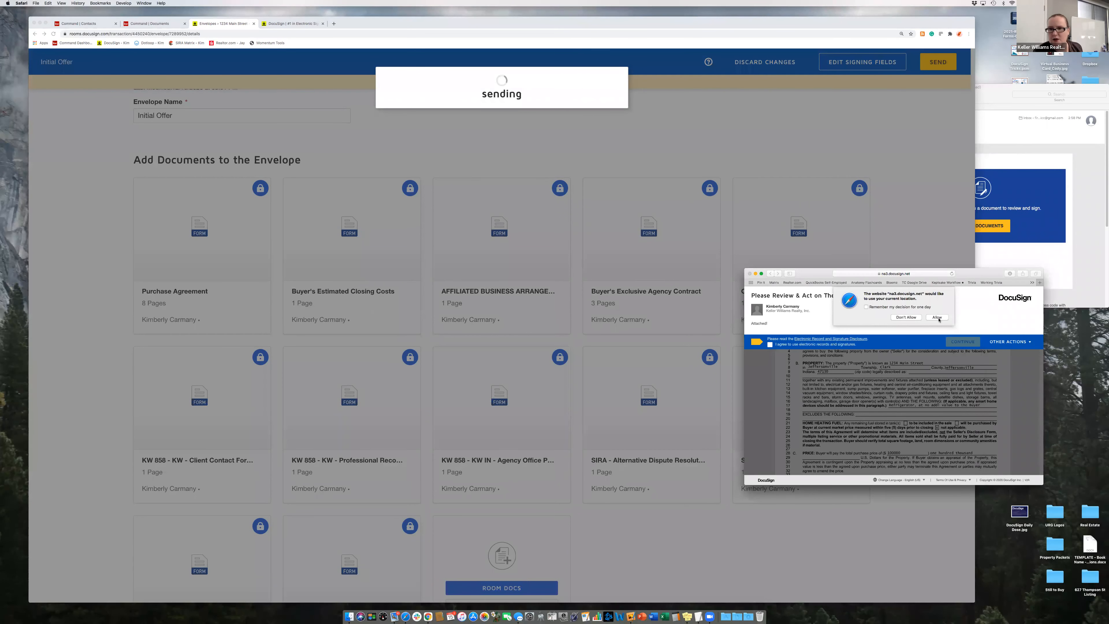
{"action": "left_click", "coordinate": [938, 318]}
{"action": "left_click", "coordinate": [769, 344]}
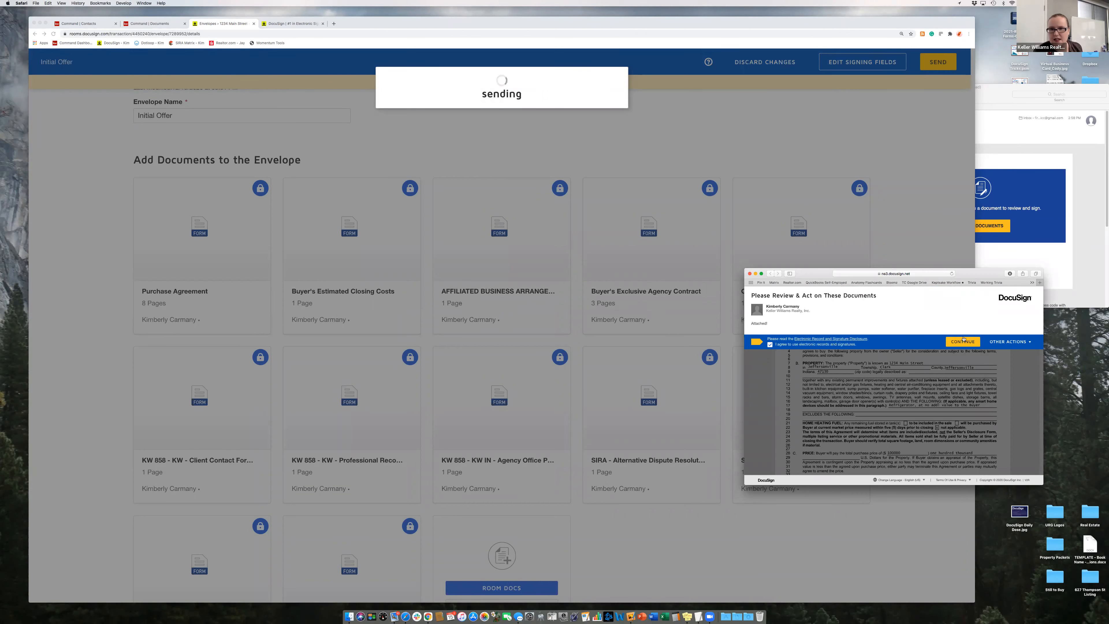
{"action": "left_click", "coordinate": [963, 342]}
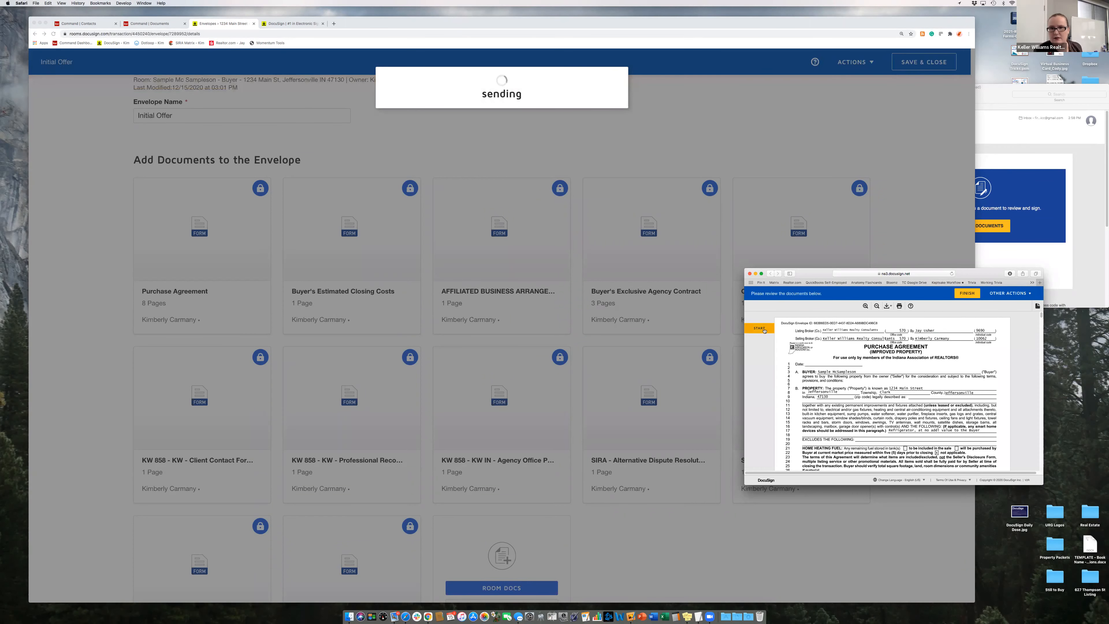
- Sign the buyer's signature lines with 'asasa' and choose the first radio option
{"action": "left_click", "coordinate": [760, 329]}
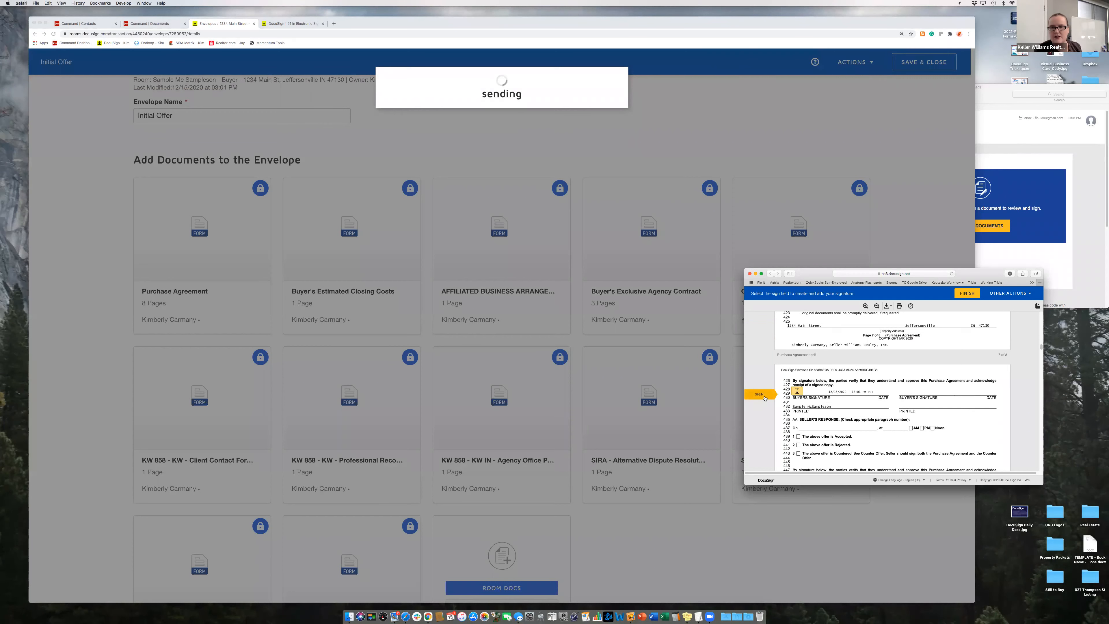
{"action": "left_click", "coordinate": [764, 398]}
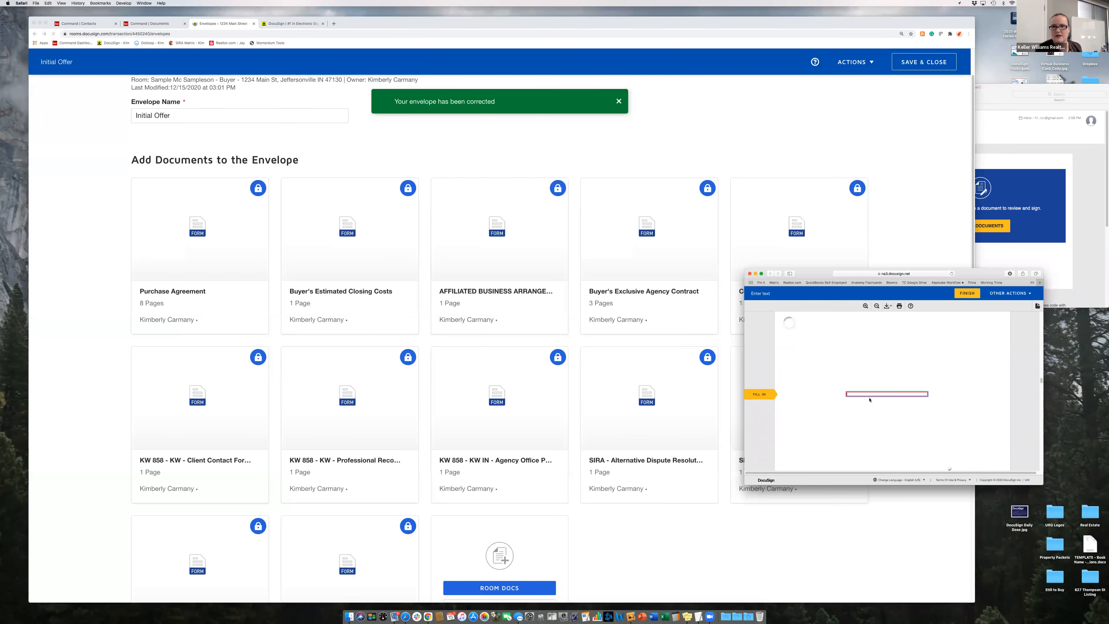
{"action": "type", "text": "asasa"}
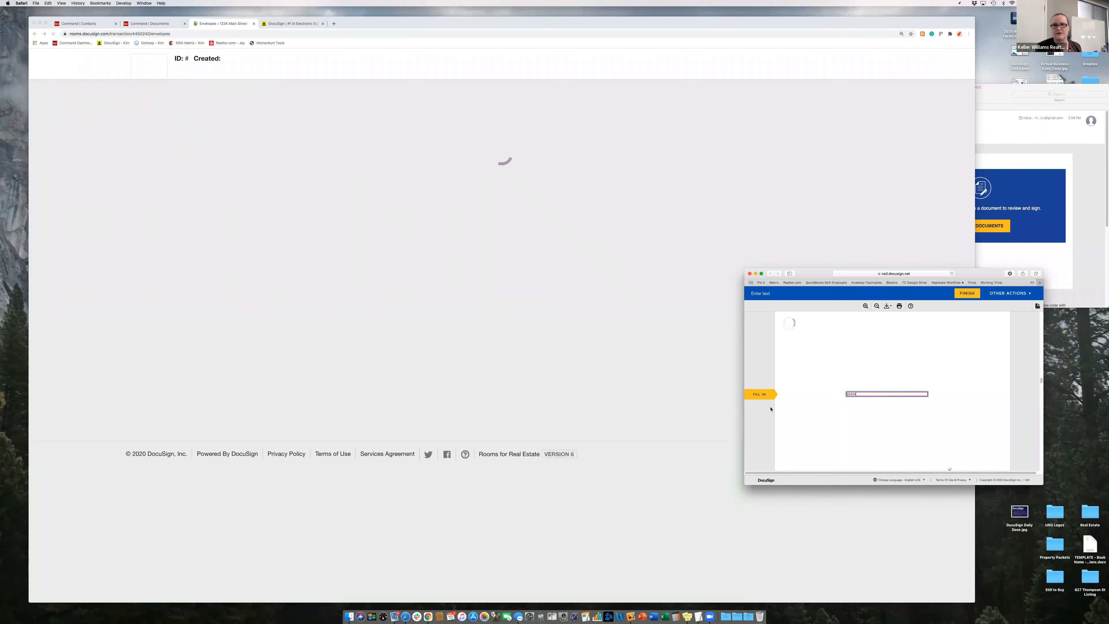
{"action": "left_click", "coordinate": [766, 397]}
{"action": "left_click", "coordinate": [765, 398]}
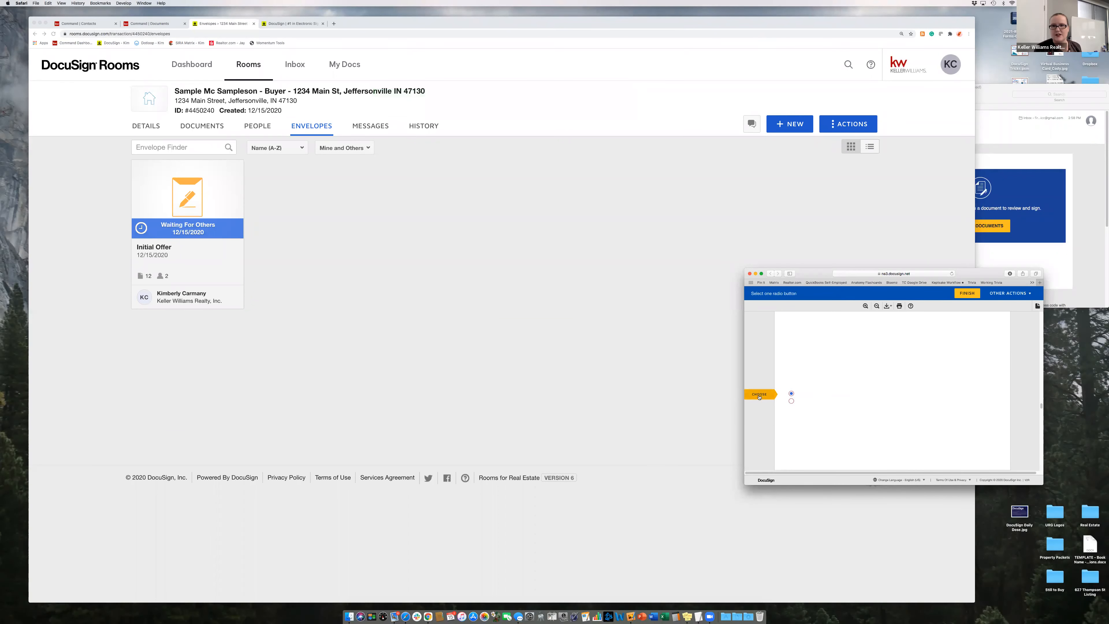
{"action": "left_click", "coordinate": [790, 393]}
{"action": "left_click", "coordinate": [777, 395]}
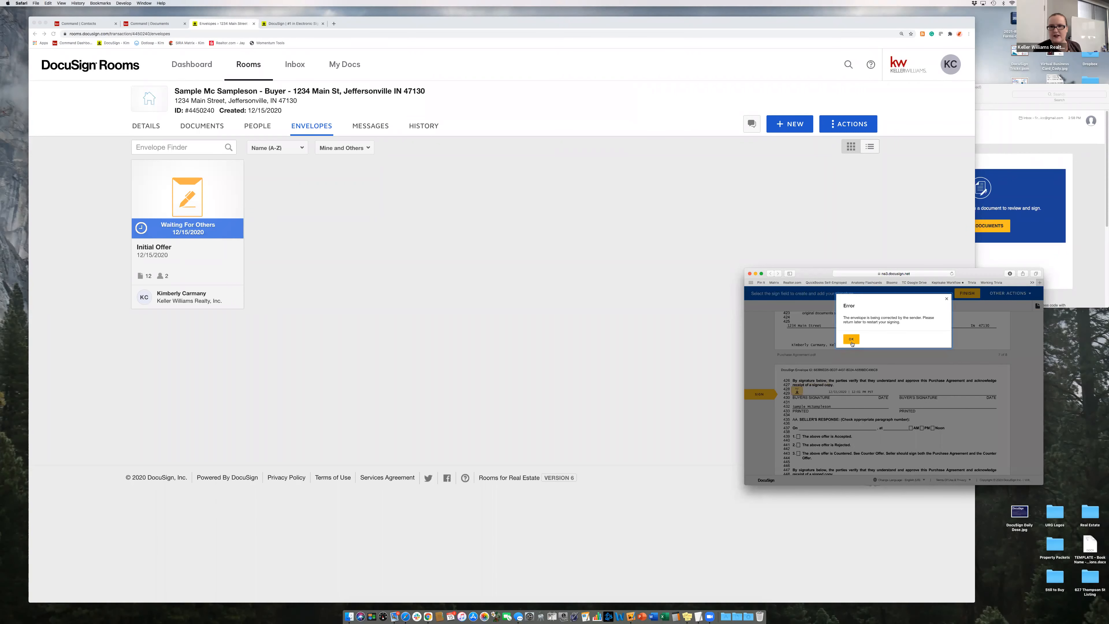
- Dismiss the envelope-being-corrected error, go back, and close the timed-out signing window
{"action": "left_click", "coordinate": [851, 339]}
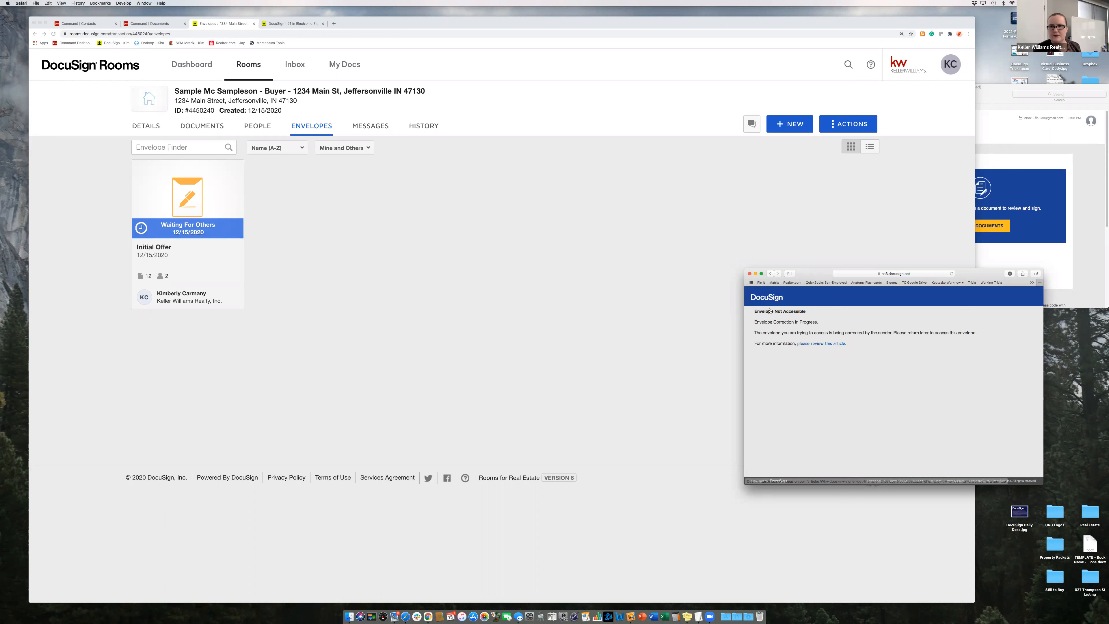
{"action": "left_click", "coordinate": [771, 273]}
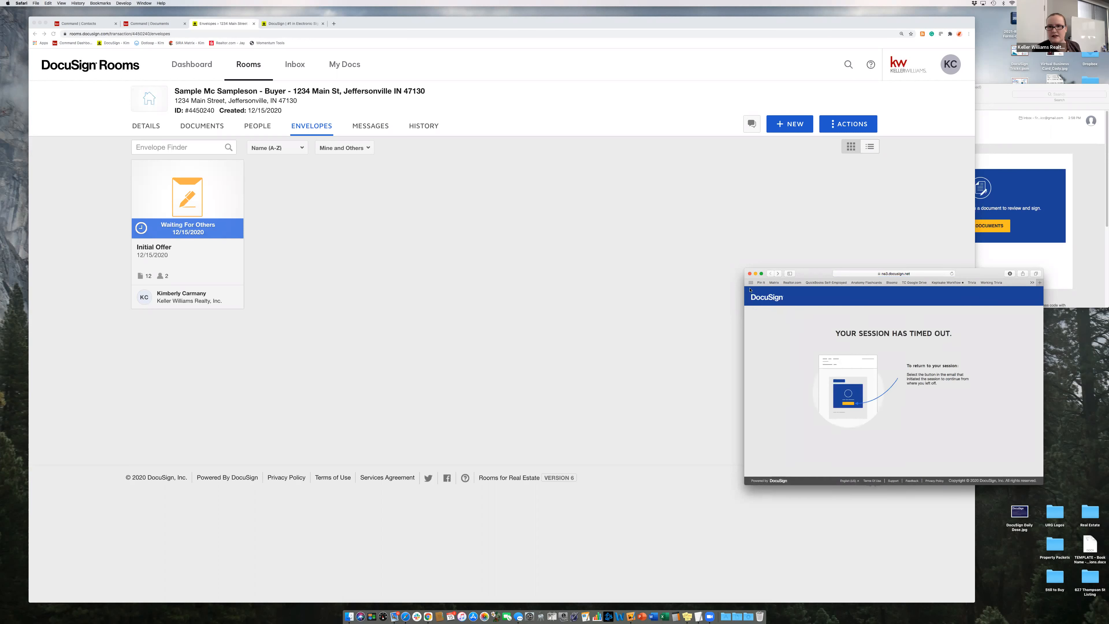
{"action": "left_click", "coordinate": [749, 274]}
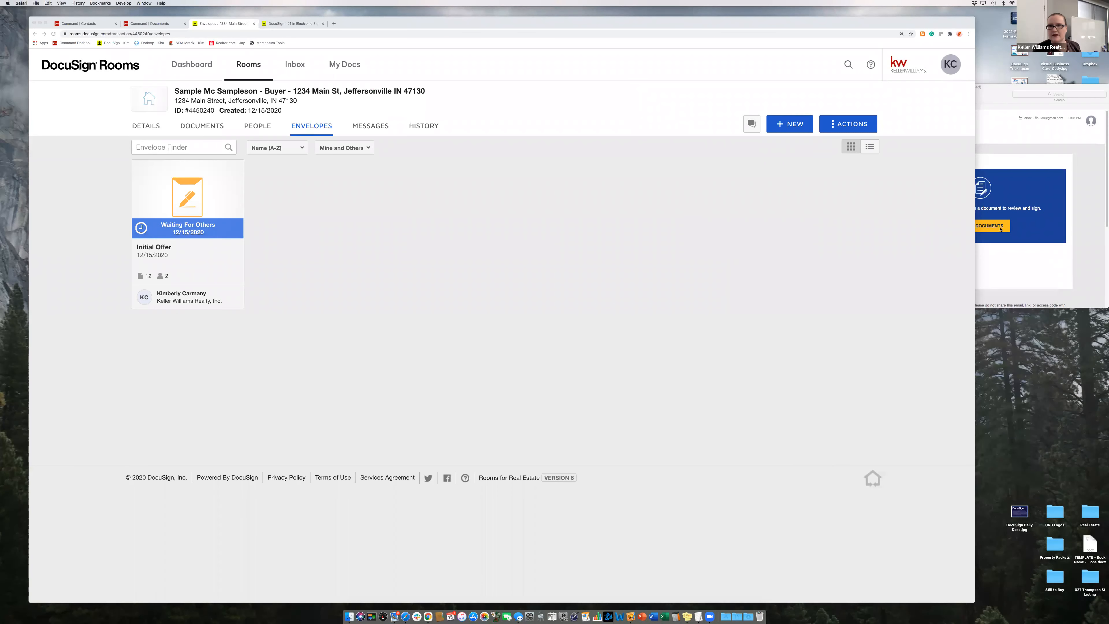
- Reopen the buyer's signing page from the DocuSign email's Review Documents link
{"action": "left_click", "coordinate": [980, 225]}
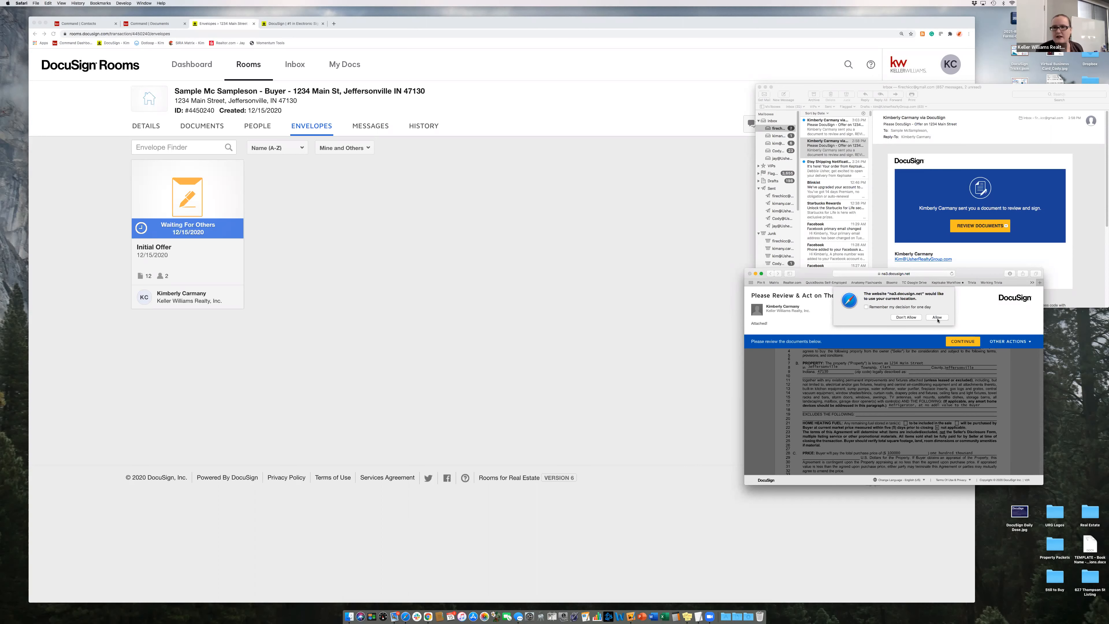
- Allow location and sign the buyer signature field on page 8
{"action": "left_click", "coordinate": [960, 345]}
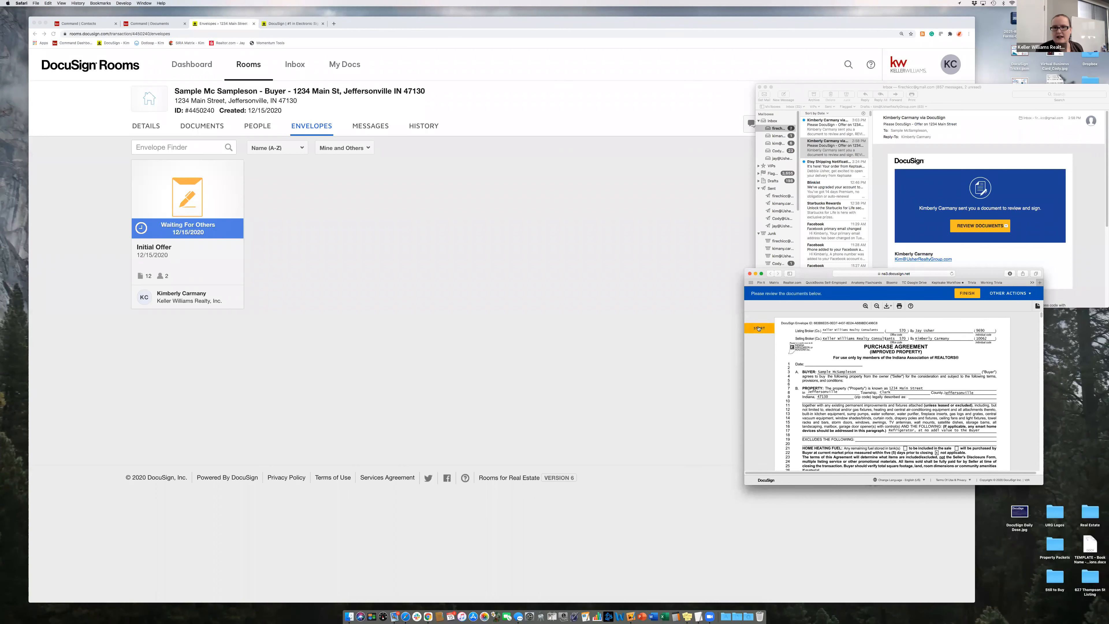
{"action": "scroll", "coordinate": [809, 375], "scroll_direction": "down", "scroll_amount": 3}
{"action": "scroll", "coordinate": [809, 375], "scroll_direction": "down", "scroll_amount": 10}
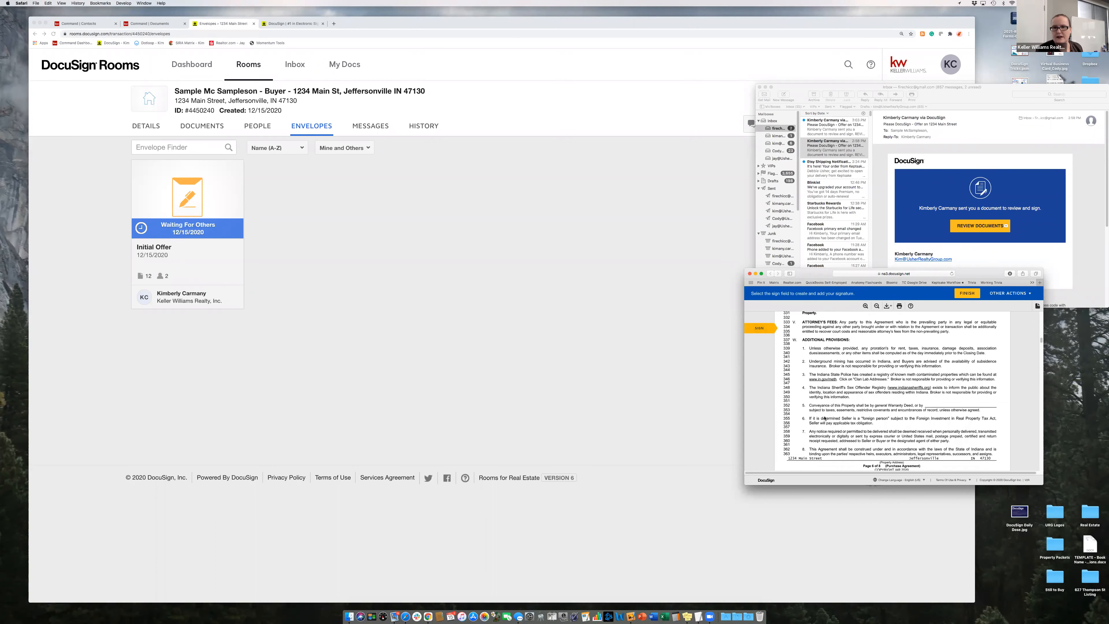
{"action": "left_click", "coordinate": [797, 391]}
{"action": "left_click", "coordinate": [793, 442]}
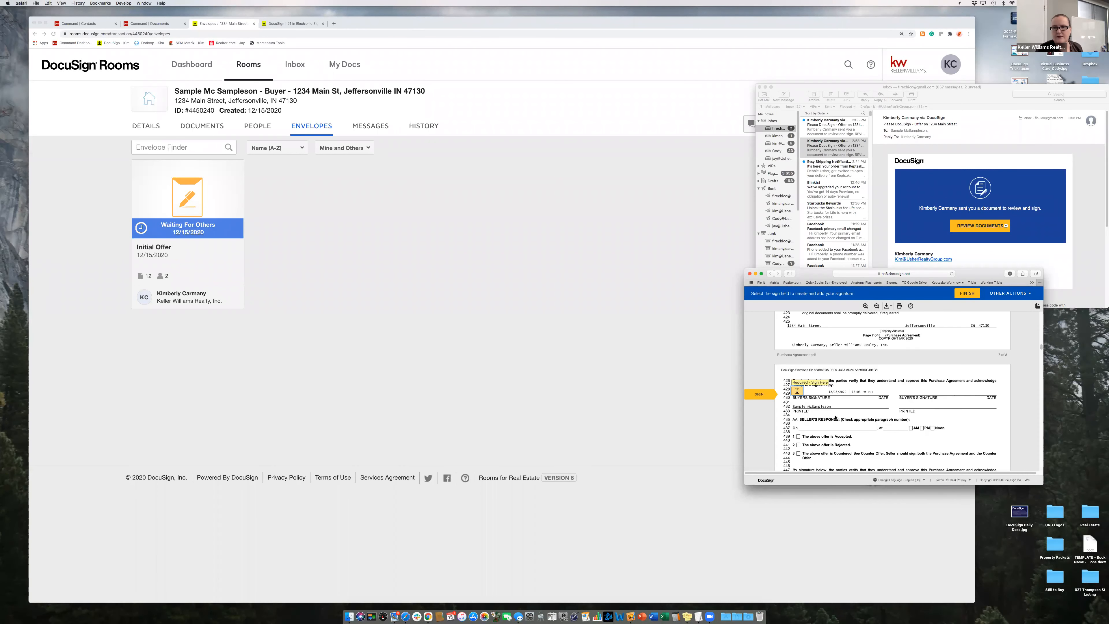
- Fill the Client Contact Form and agreement fields, finish signing, and decline DocuSign login
{"action": "left_click", "coordinate": [794, 392]}
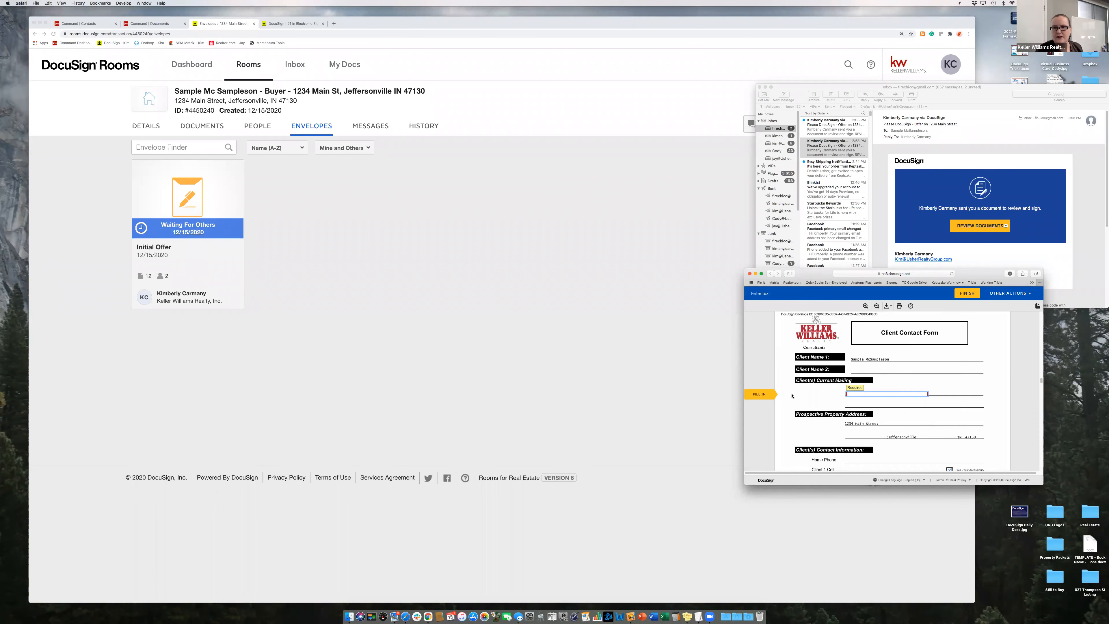
{"action": "left_click", "coordinate": [853, 394]}
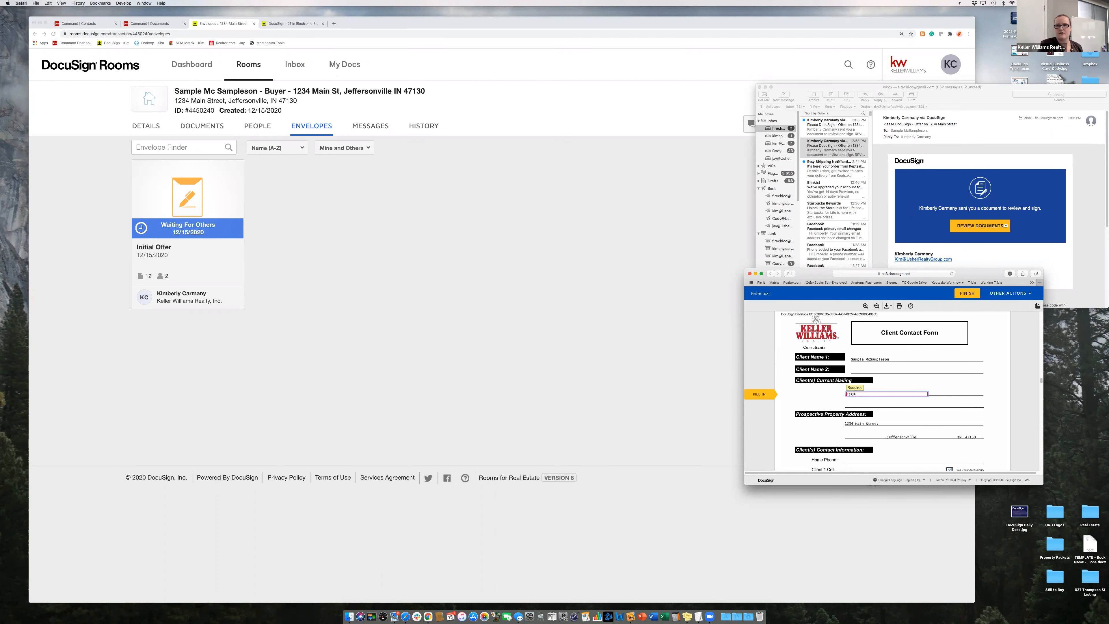
{"action": "left_click", "coordinate": [760, 394]}
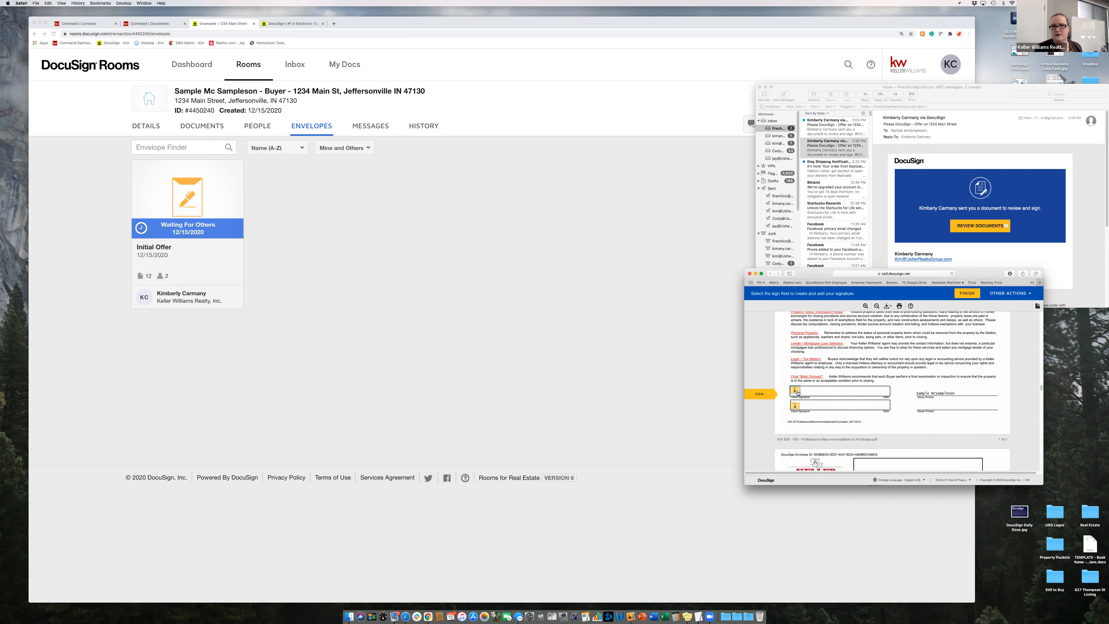
{"action": "left_click", "coordinate": [795, 393]}
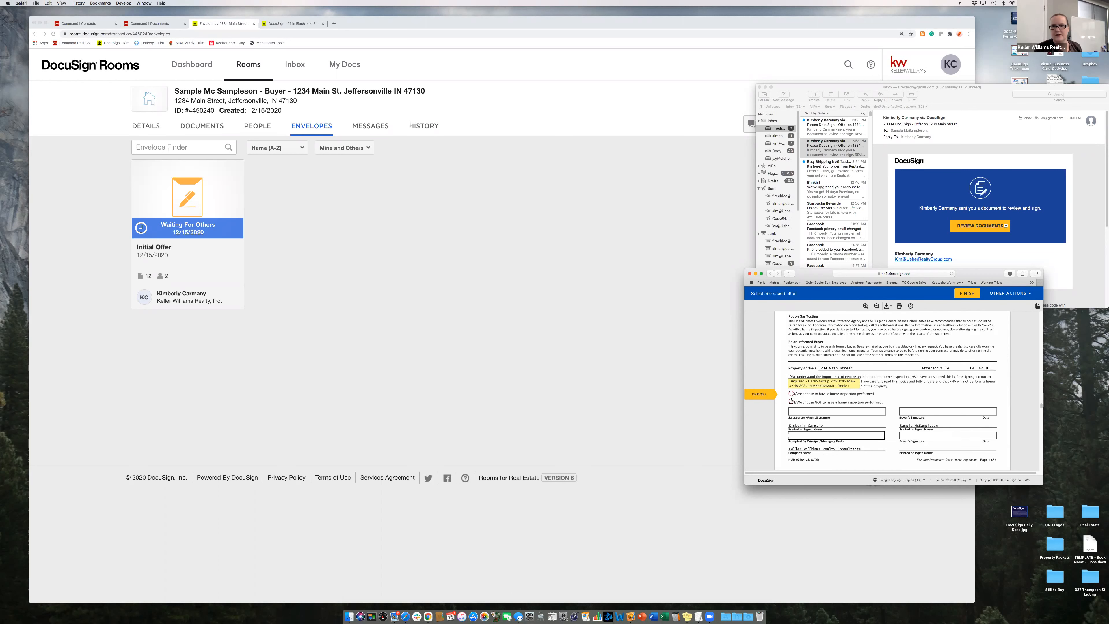
{"action": "left_click", "coordinate": [970, 296]}
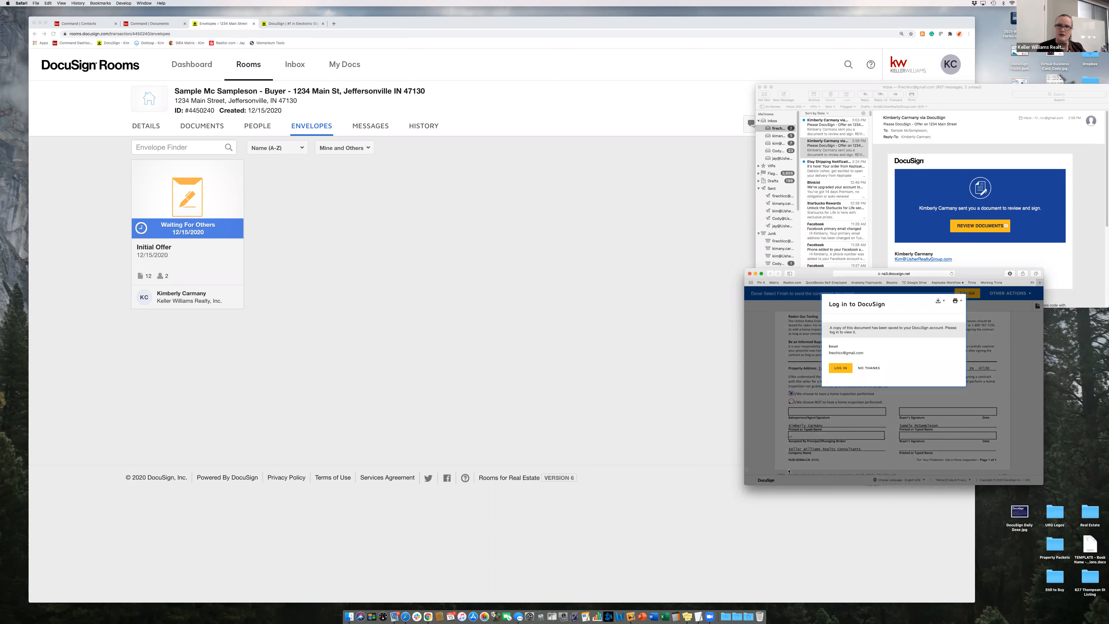
{"action": "left_click", "coordinate": [869, 368]}
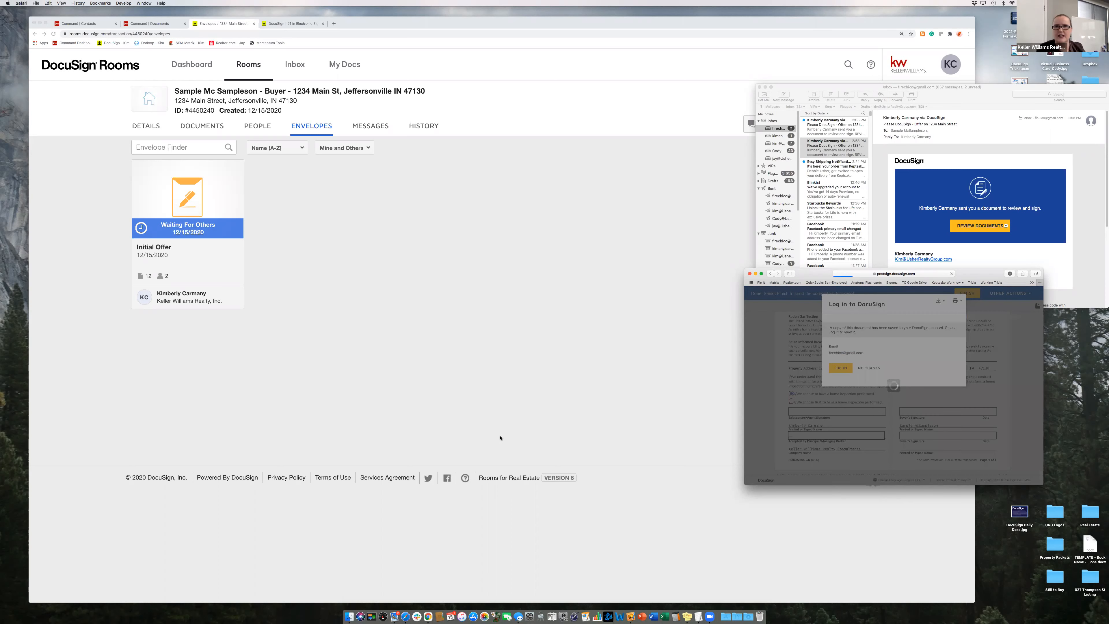
- Reload the room in Chrome, check the Initial Offer envelope's details, then show the room's documents
{"action": "left_click", "coordinate": [488, 330]}
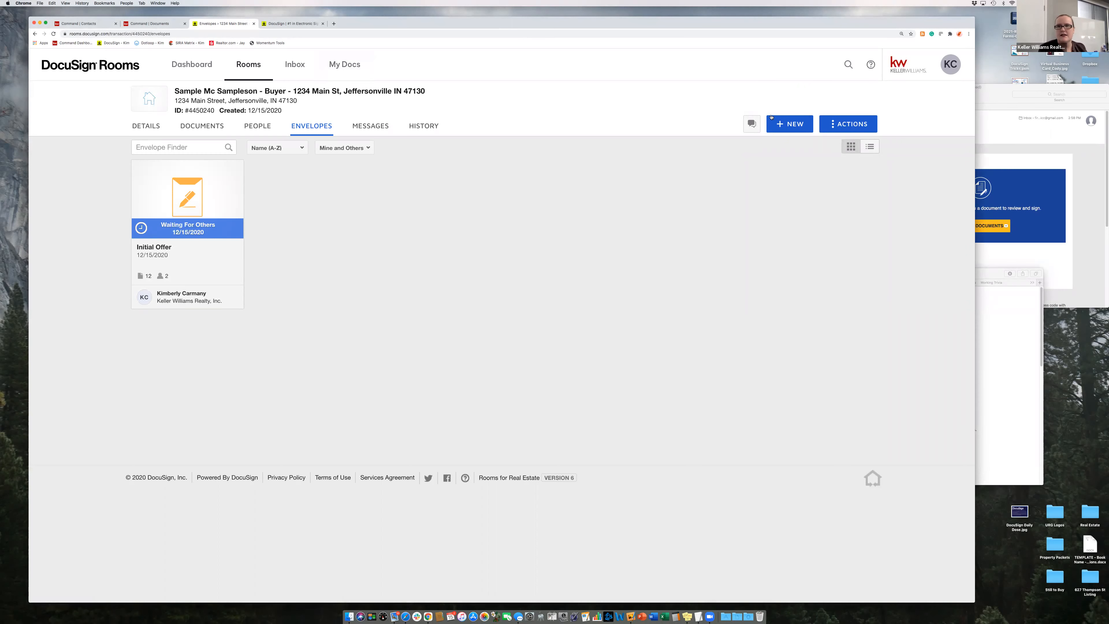
{"action": "left_click", "coordinate": [54, 35]}
{"action": "left_click", "coordinate": [200, 239]}
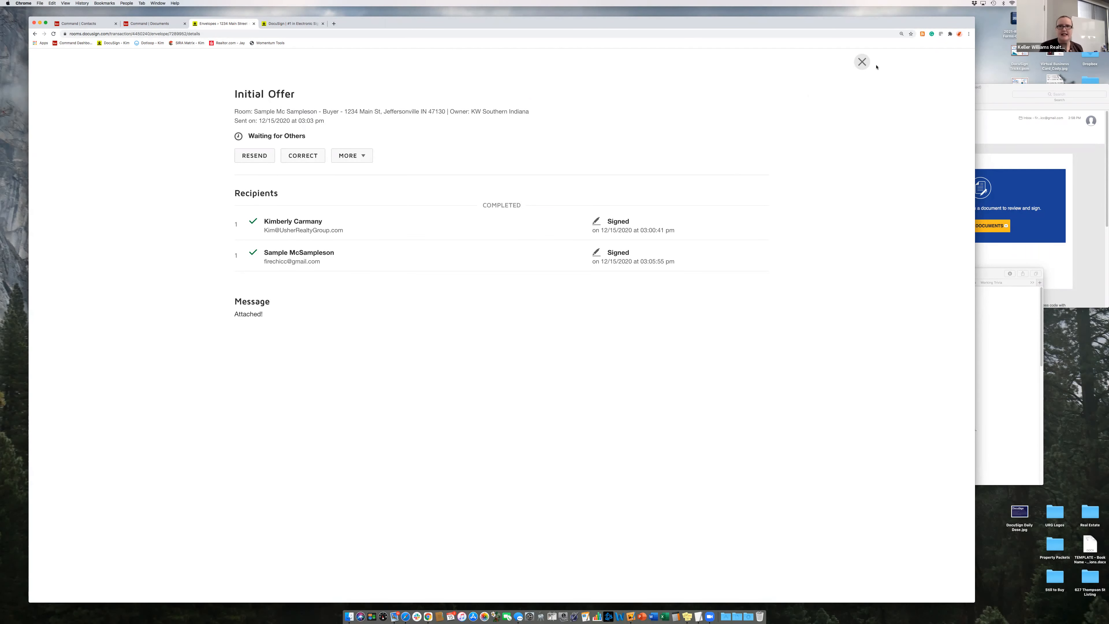
{"action": "left_click", "coordinate": [862, 62]}
{"action": "left_click", "coordinate": [210, 133]}
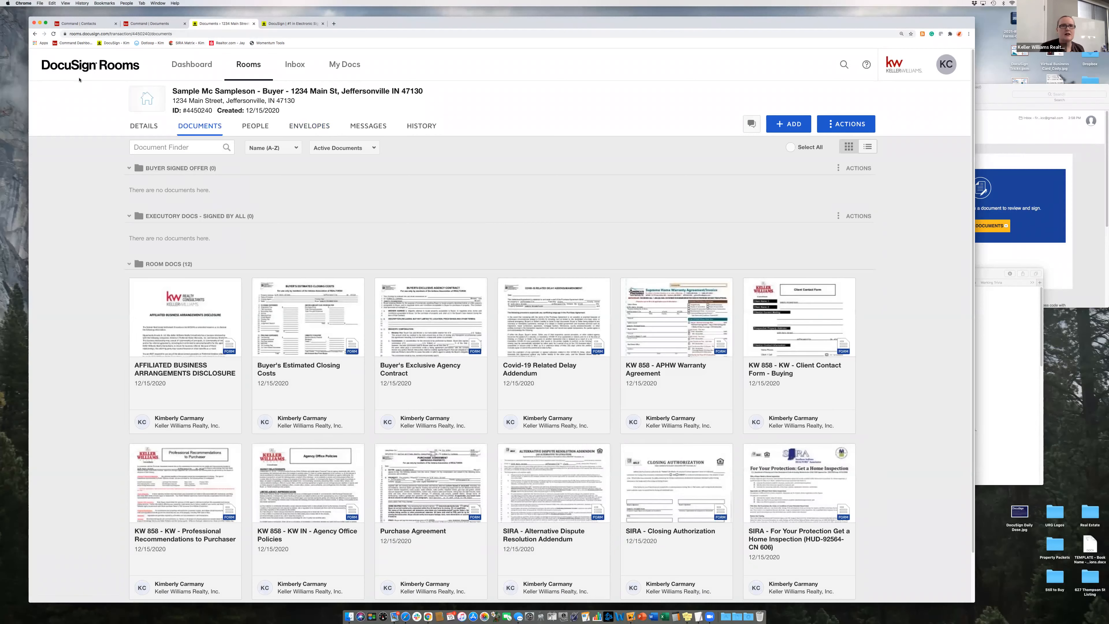
- Reload the Documents page twice, scroll through Room Docs, and open Certification - Initial Offer
{"action": "key", "text": "super+r"}
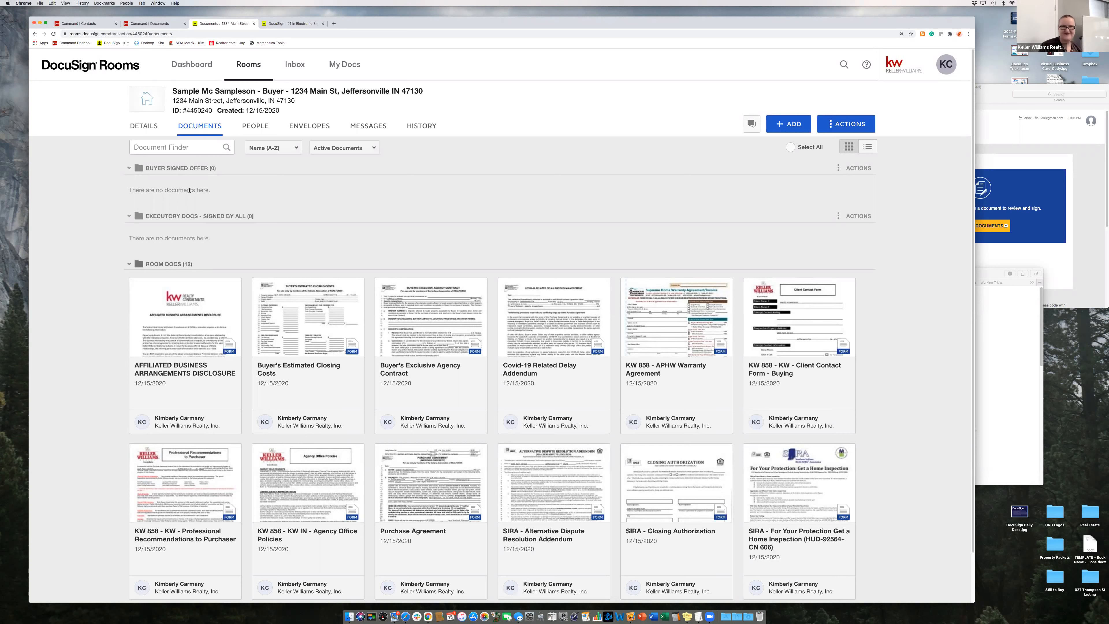
{"action": "left_click", "coordinate": [53, 34]}
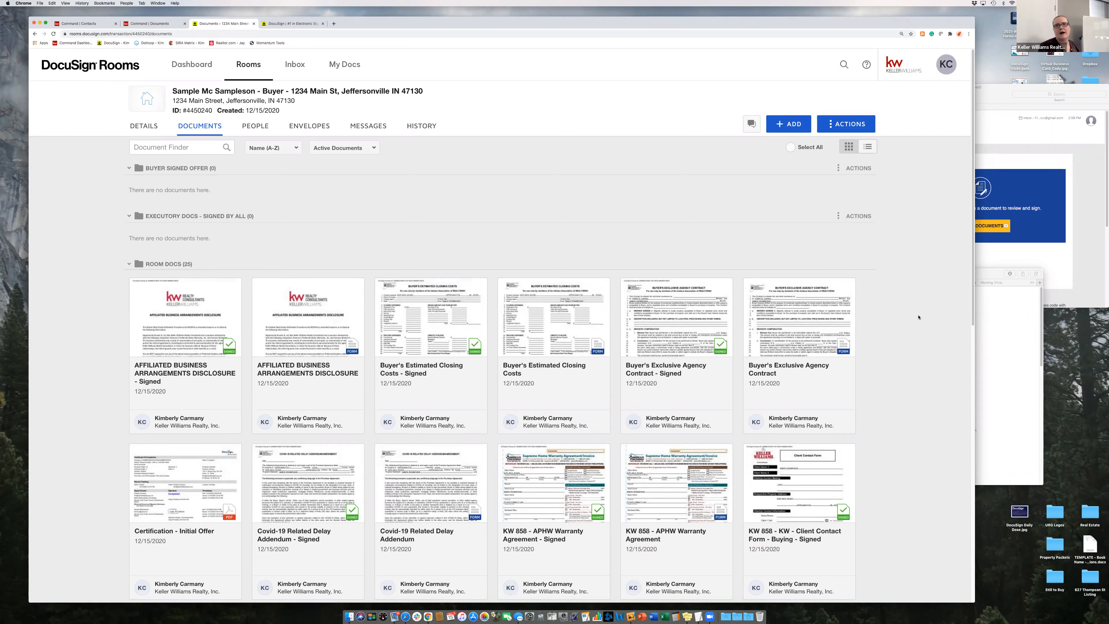
{"action": "scroll", "coordinate": [896, 318], "scroll_direction": "down", "scroll_amount": 5}
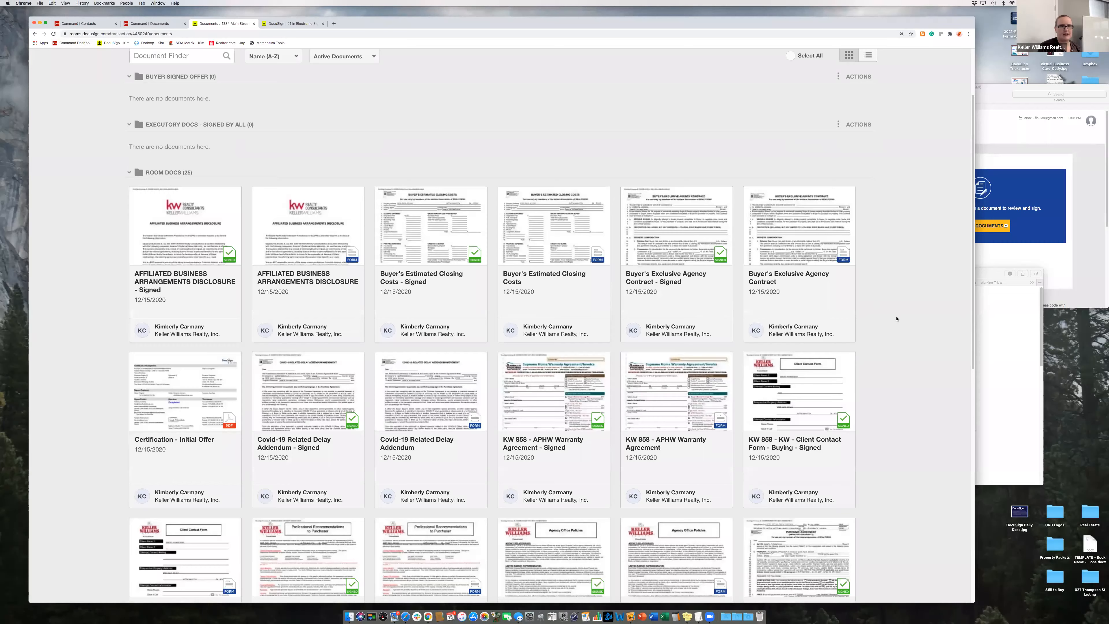
{"action": "scroll", "coordinate": [820, 321], "scroll_direction": "down", "scroll_amount": 5}
{"action": "scroll", "coordinate": [227, 467], "scroll_direction": "up", "scroll_amount": 5}
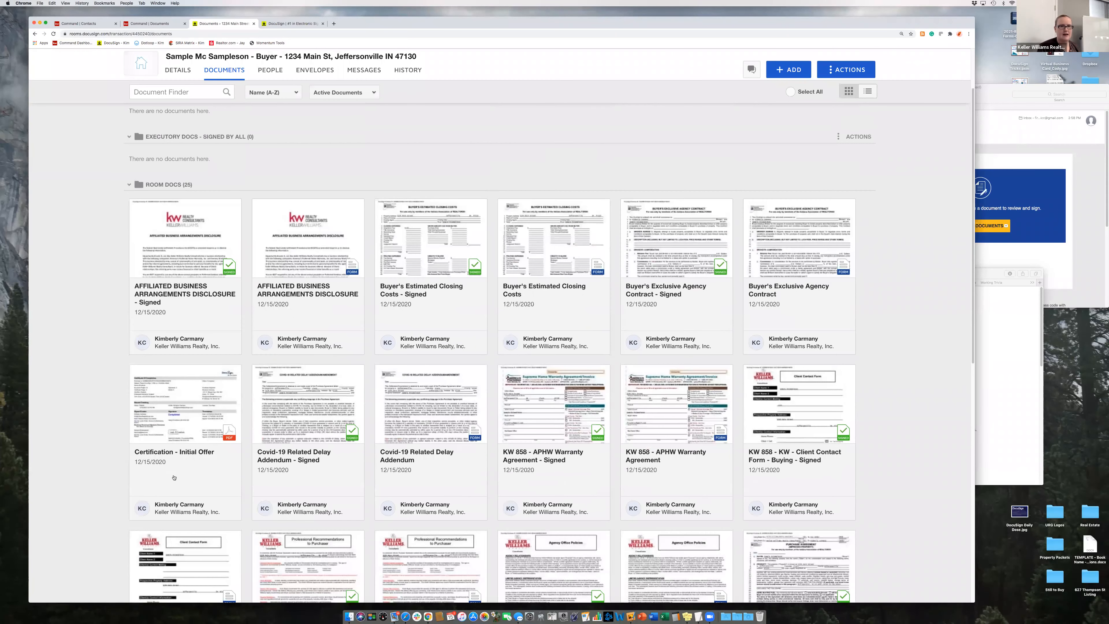
{"action": "scroll", "coordinate": [161, 473], "scroll_direction": "up", "scroll_amount": 2}
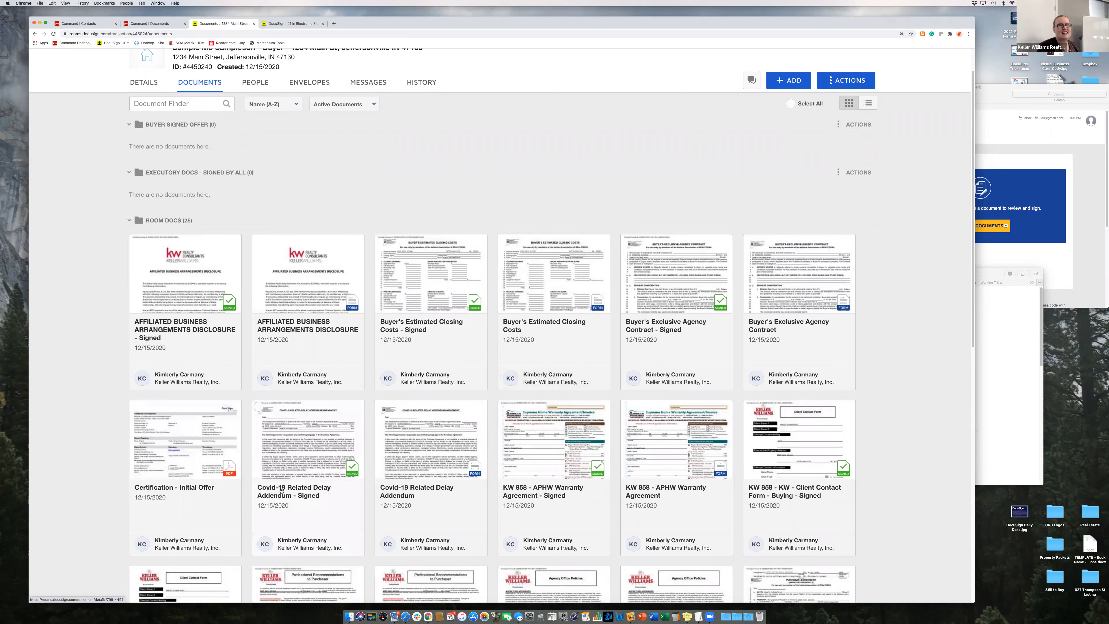
{"action": "scroll", "coordinate": [305, 472], "scroll_direction": "down", "scroll_amount": 1}
{"action": "scroll", "coordinate": [282, 490], "scroll_direction": "down", "scroll_amount": 10}
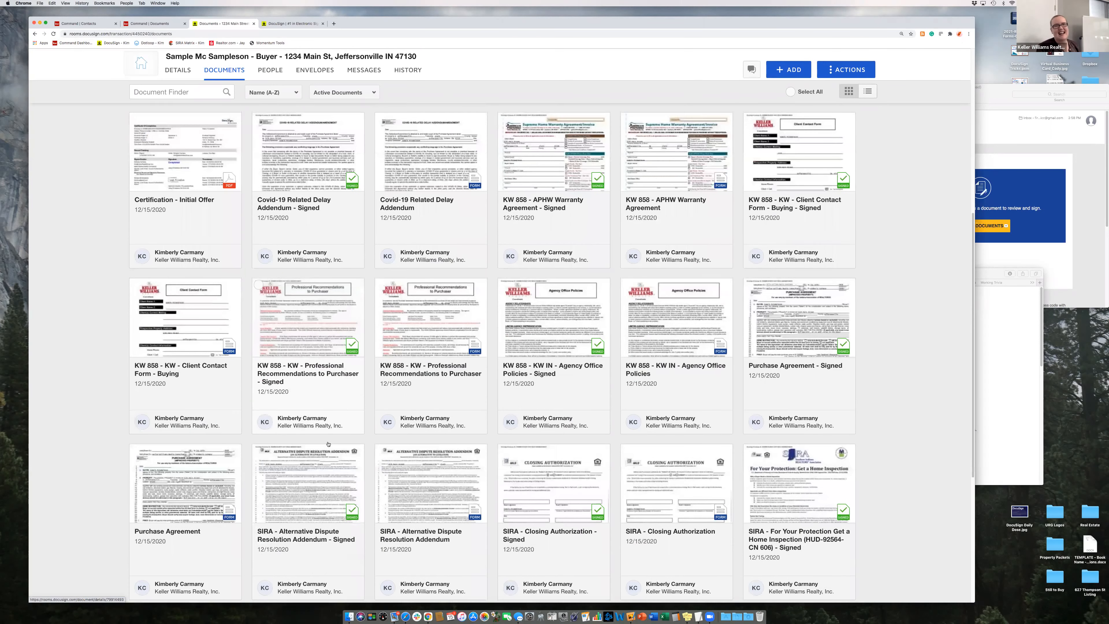
{"action": "scroll", "coordinate": [328, 444], "scroll_direction": "down", "scroll_amount": 3}
{"action": "scroll", "coordinate": [197, 349], "scroll_direction": "up", "scroll_amount": 8}
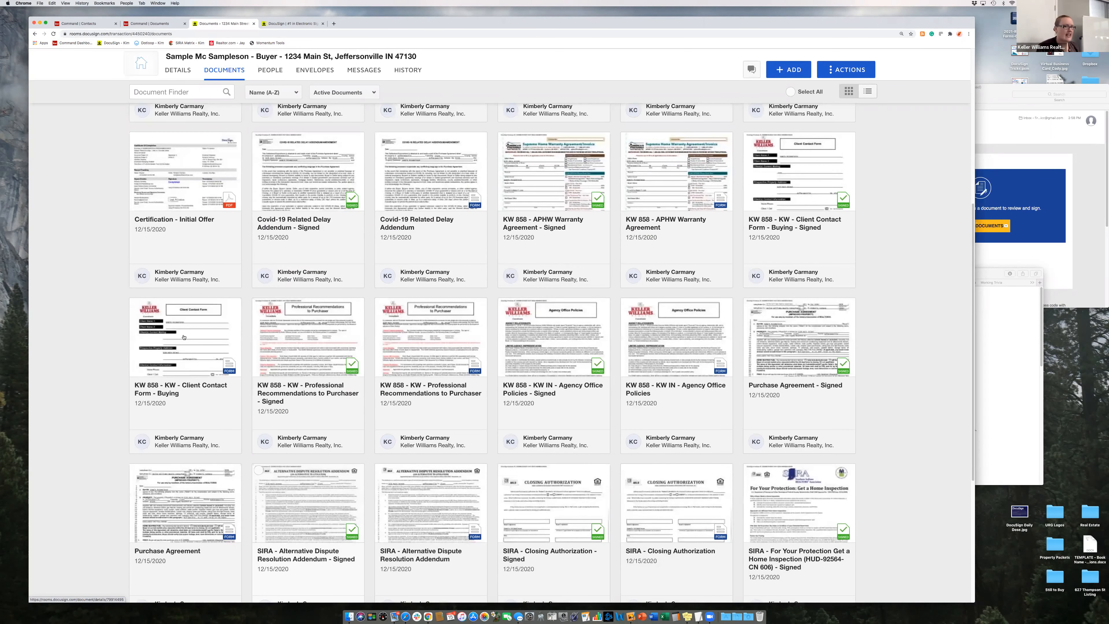
{"action": "left_click", "coordinate": [197, 347]}
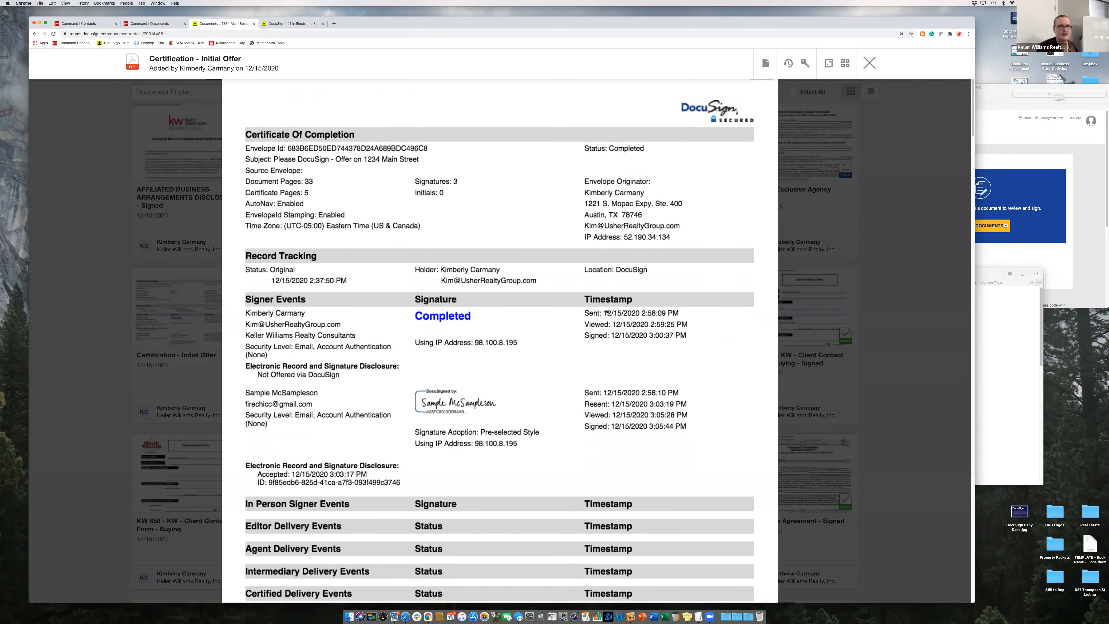
- Scroll through the Completed certificate with its 3 signatures, then close the viewer
{"action": "scroll", "coordinate": [607, 312], "scroll_direction": "down", "scroll_amount": 3}
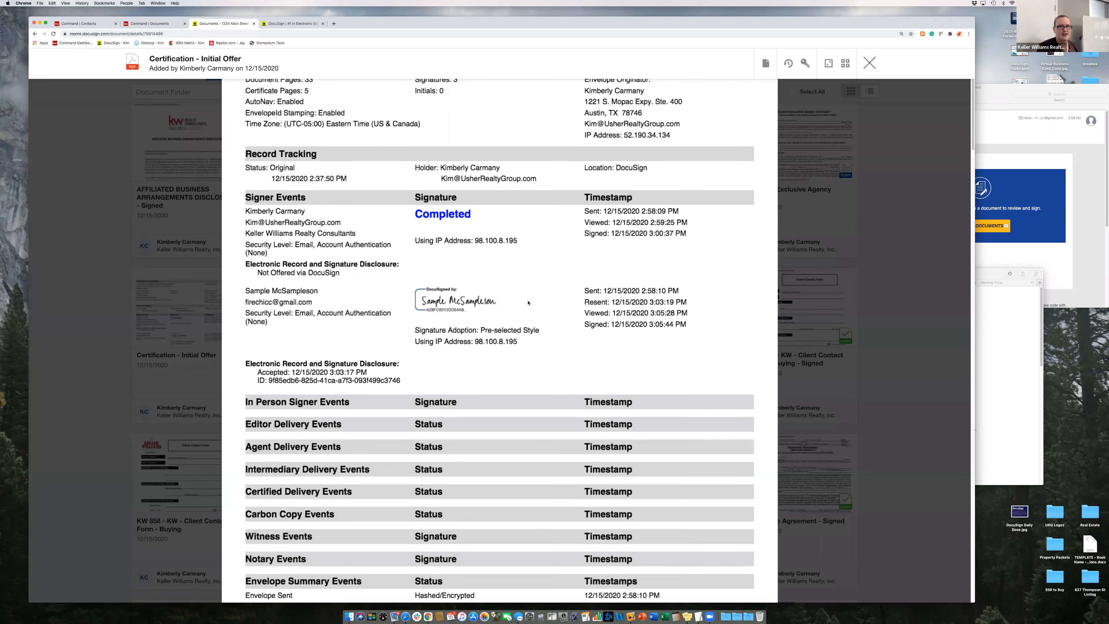
{"action": "scroll", "coordinate": [528, 303], "scroll_direction": "down", "scroll_amount": 4}
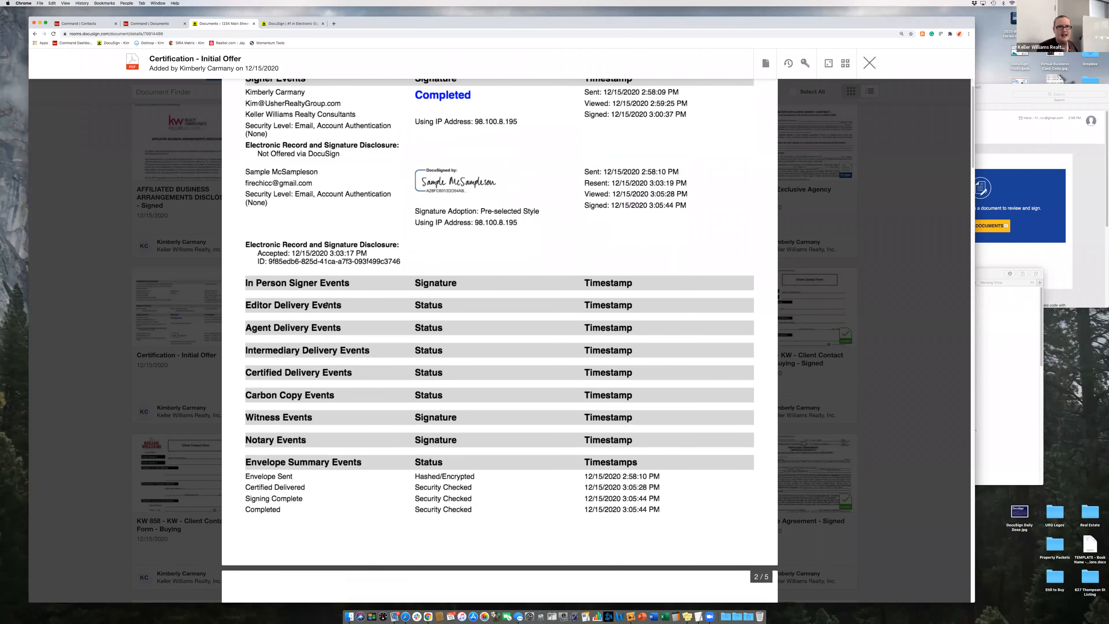
{"action": "scroll", "coordinate": [328, 304], "scroll_direction": "down", "scroll_amount": 8}
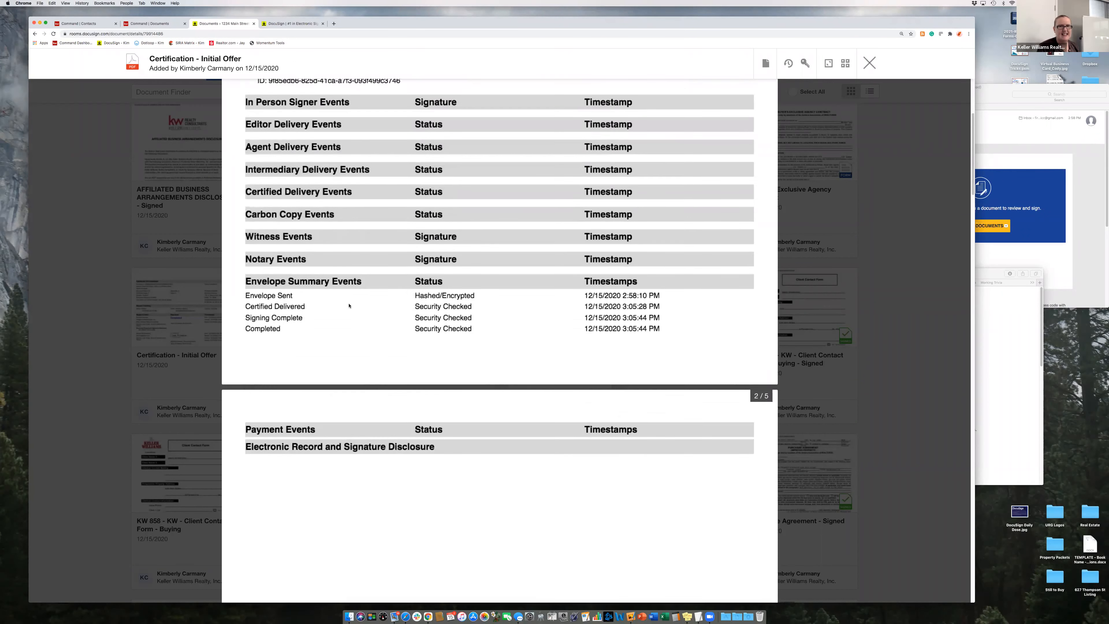
{"action": "scroll", "coordinate": [347, 304], "scroll_direction": "up", "scroll_amount": 5}
{"action": "scroll", "coordinate": [349, 306], "scroll_direction": "up", "scroll_amount": 10}
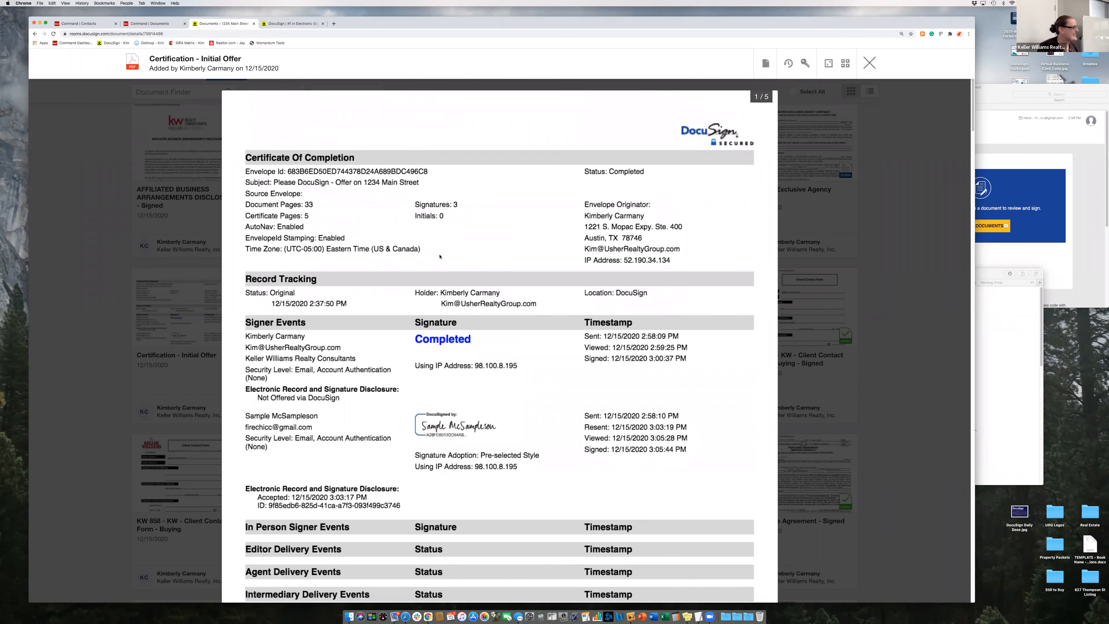
{"action": "left_click", "coordinate": [868, 64]}
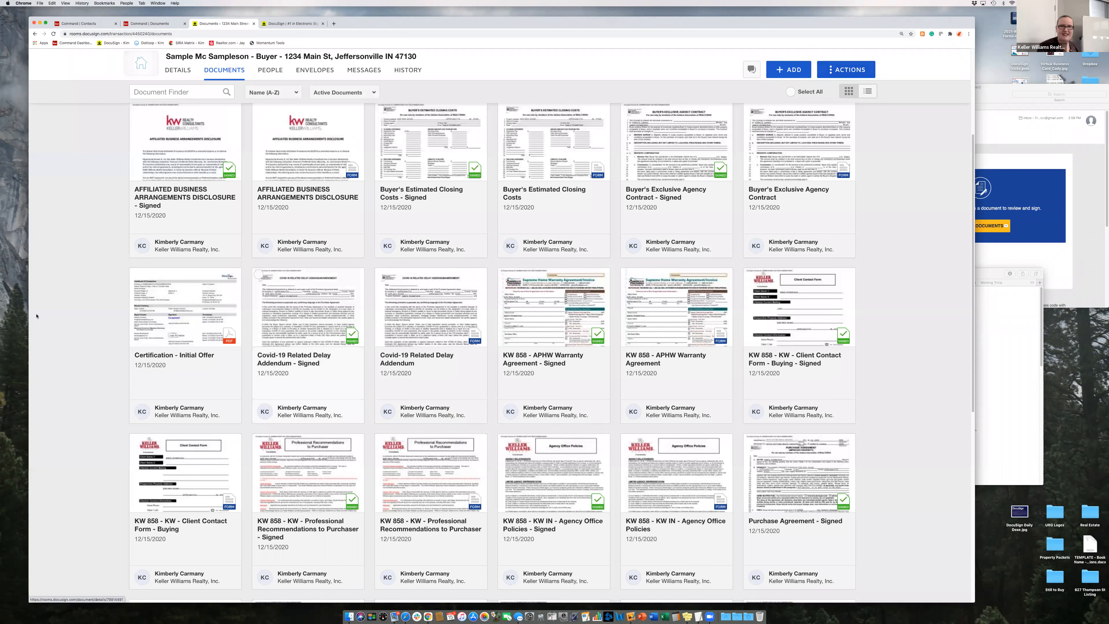
- Archive the Certification - Initial Offer document
{"action": "left_click", "coordinate": [136, 275]}
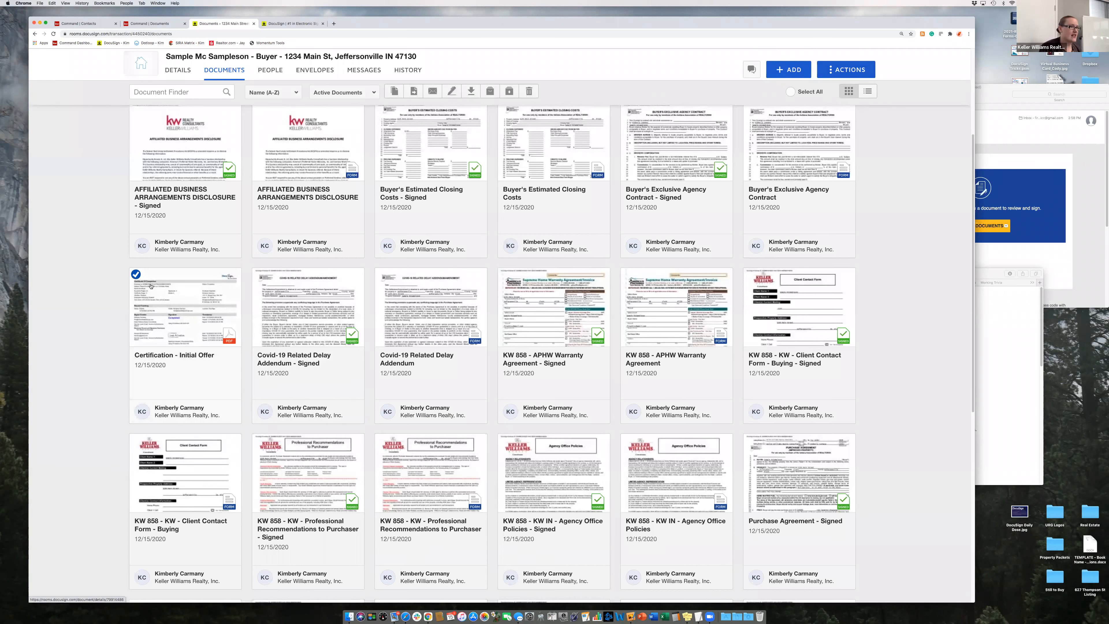
{"action": "left_click", "coordinate": [490, 94]}
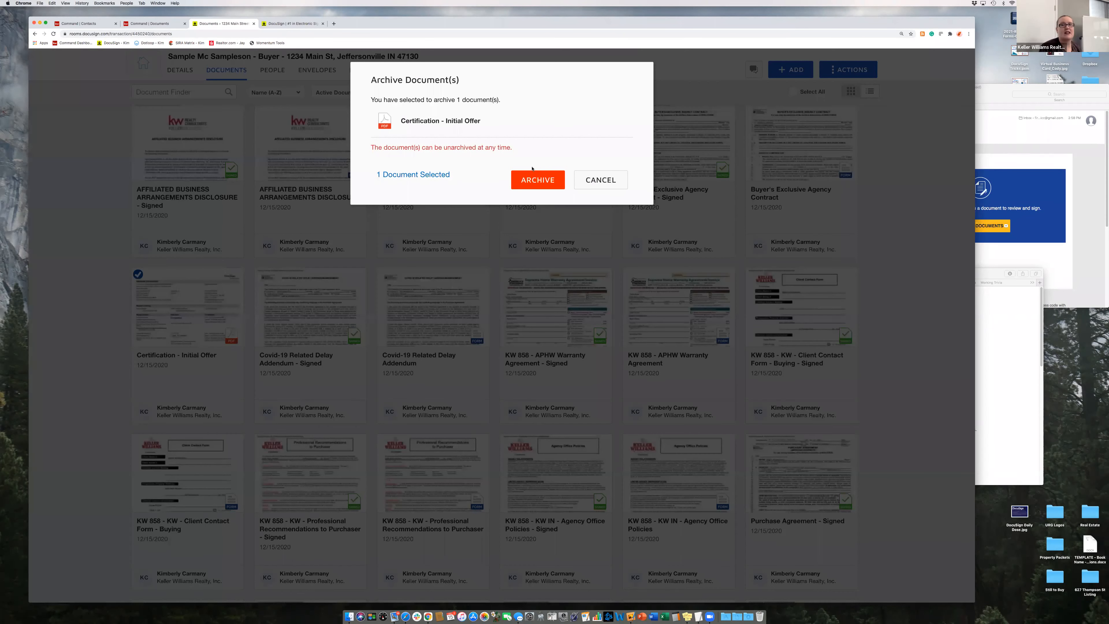
{"action": "left_click", "coordinate": [533, 179]}
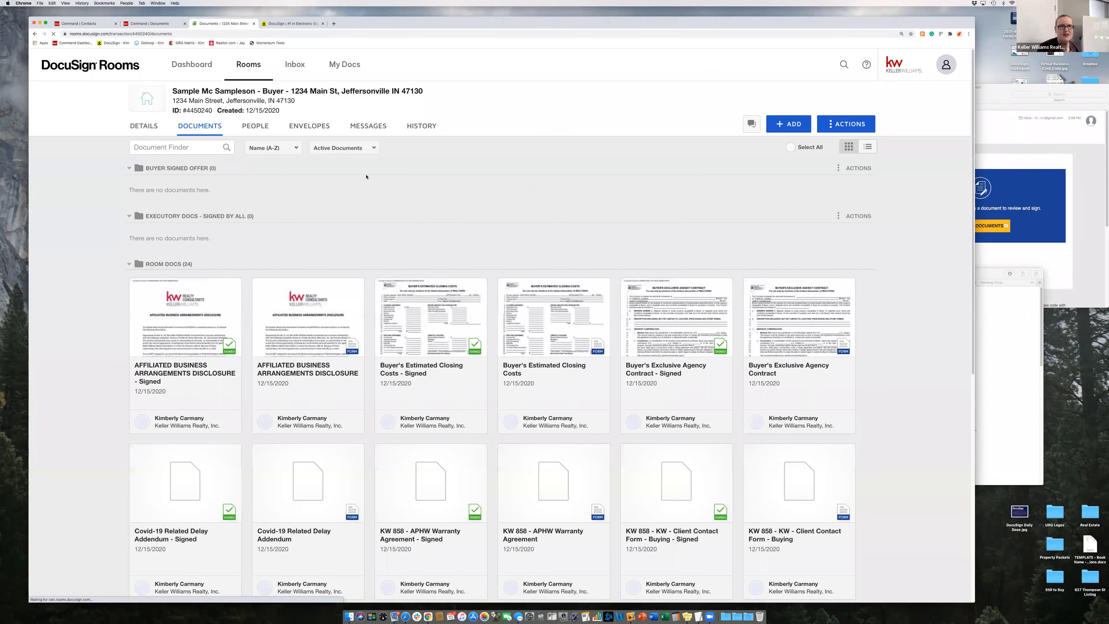
- Filter the room's document list to Archived Documents
{"action": "left_click", "coordinate": [344, 150]}
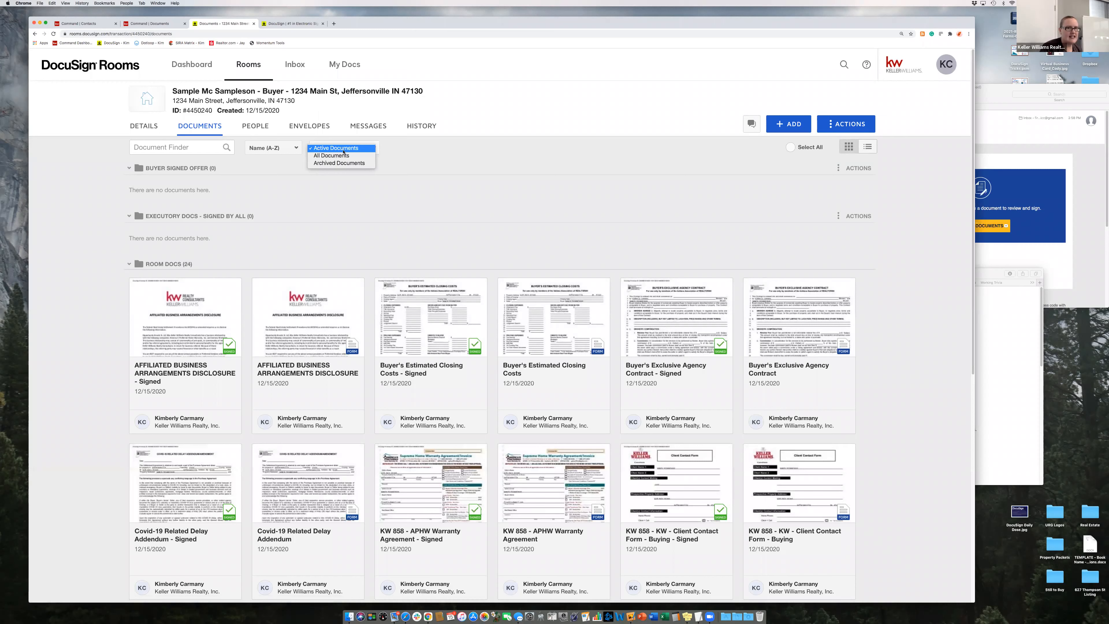
{"action": "left_click", "coordinate": [335, 151]}
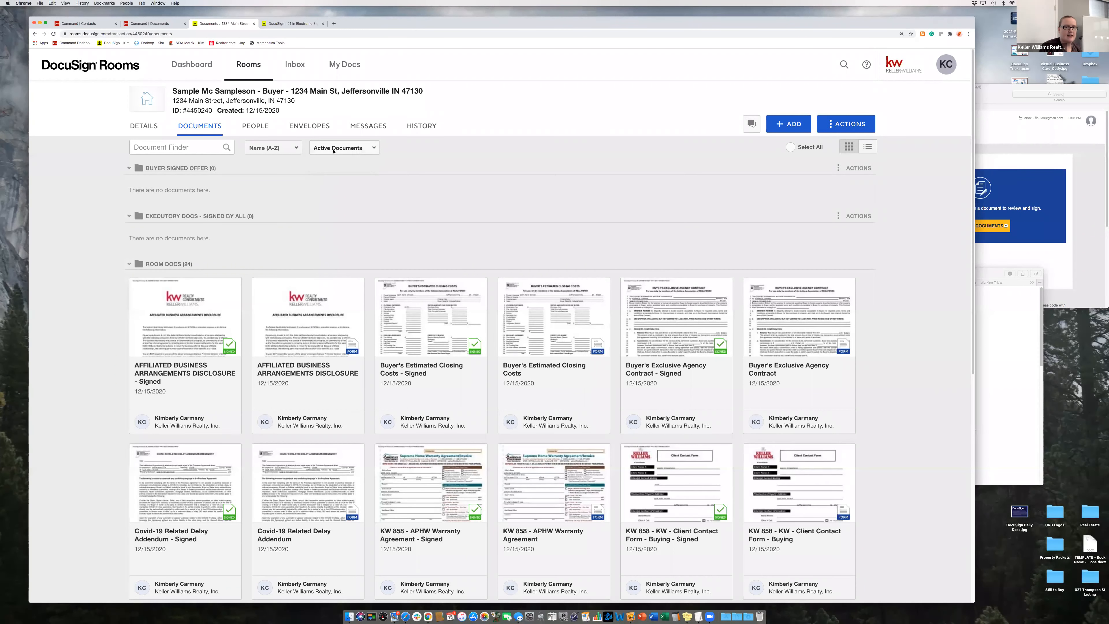
{"action": "left_click", "coordinate": [334, 151]}
{"action": "left_click", "coordinate": [379, 200]}
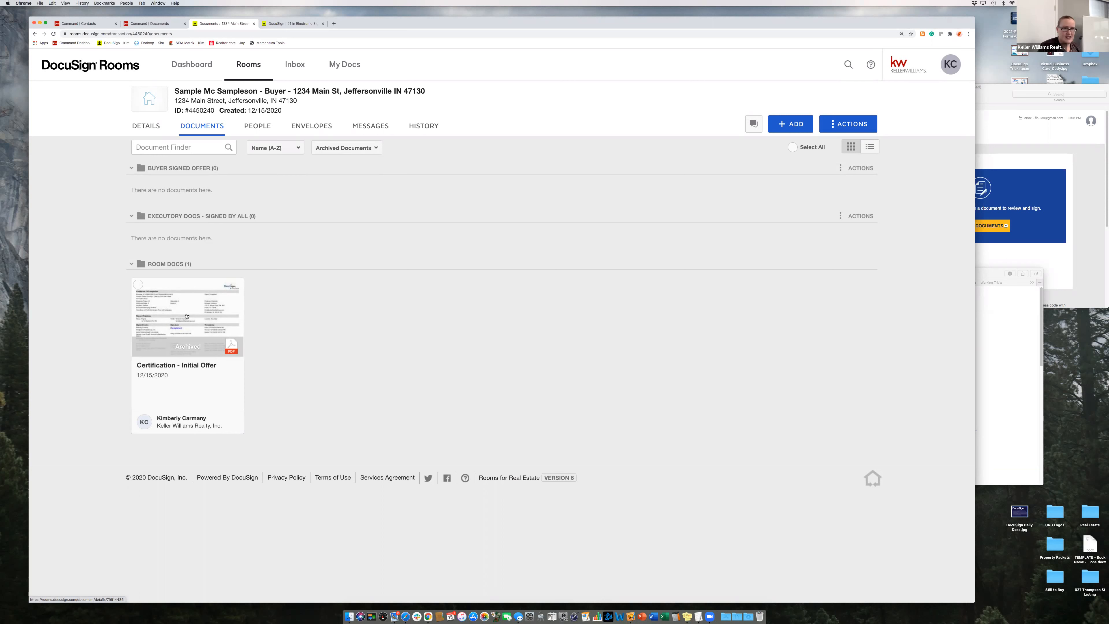
- Switch back to Active Documents and select the signed business arrangements disclosure and estimated closing costs
{"action": "left_click", "coordinate": [354, 149]}
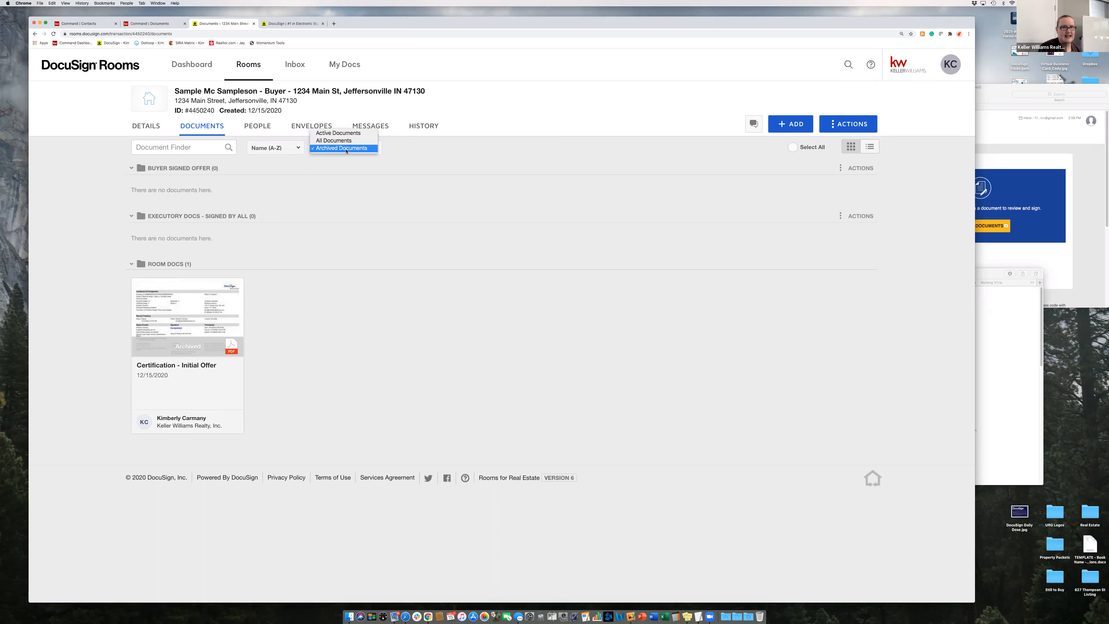
{"action": "left_click", "coordinate": [378, 178]}
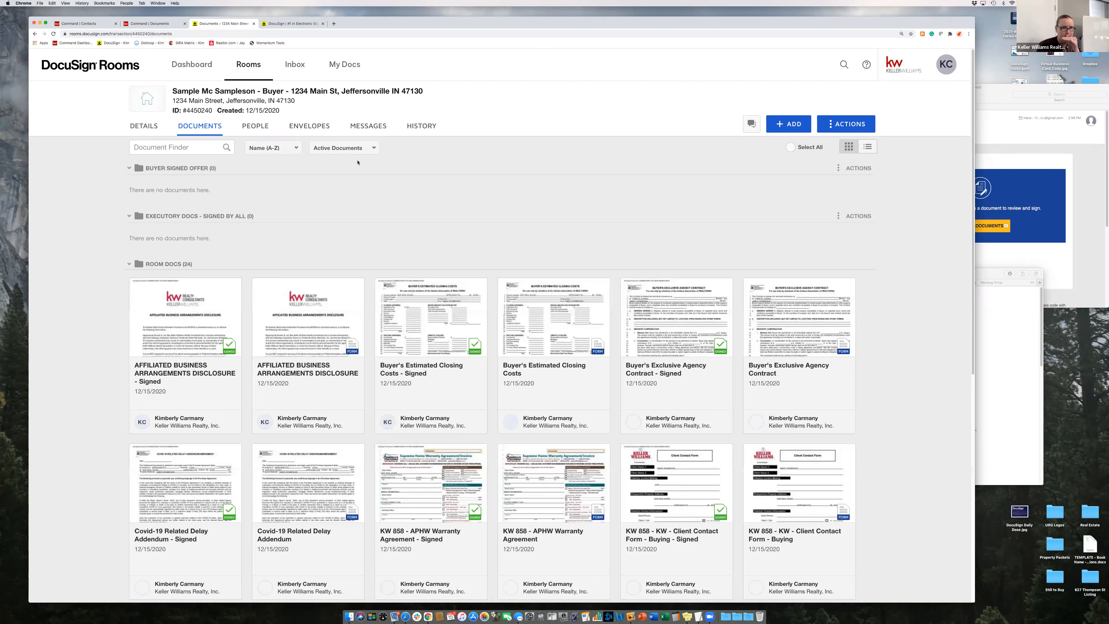
{"action": "scroll", "coordinate": [372, 194], "scroll_direction": "down", "scroll_amount": 1}
{"action": "scroll", "coordinate": [371, 194], "scroll_direction": "down", "scroll_amount": 1}
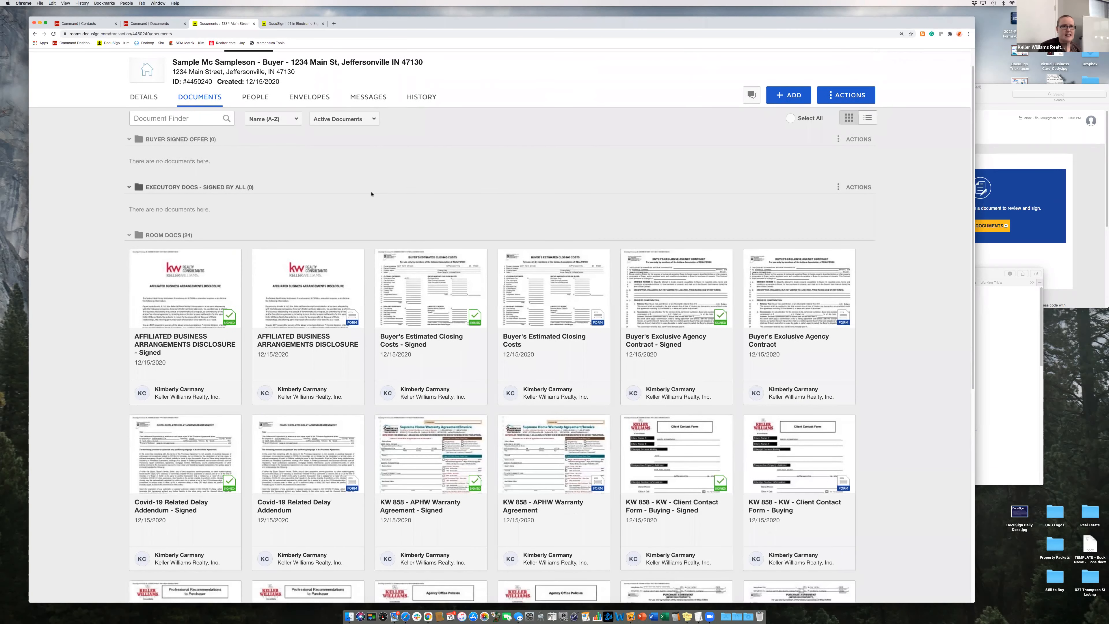
{"action": "scroll", "coordinate": [372, 194], "scroll_direction": "down", "scroll_amount": 1}
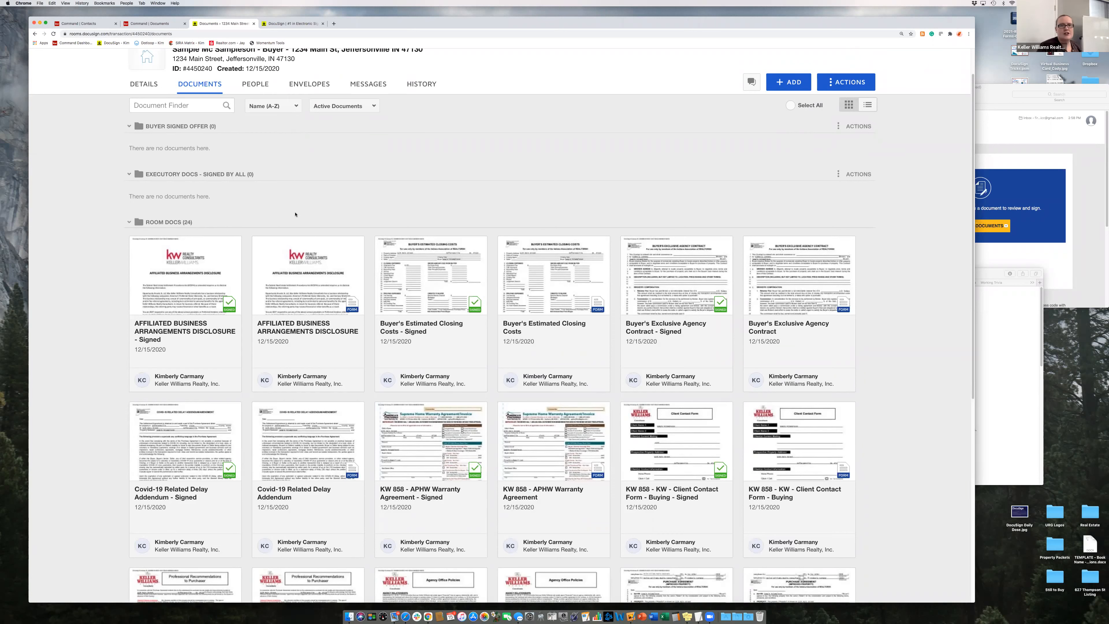
{"action": "left_click", "coordinate": [135, 242]}
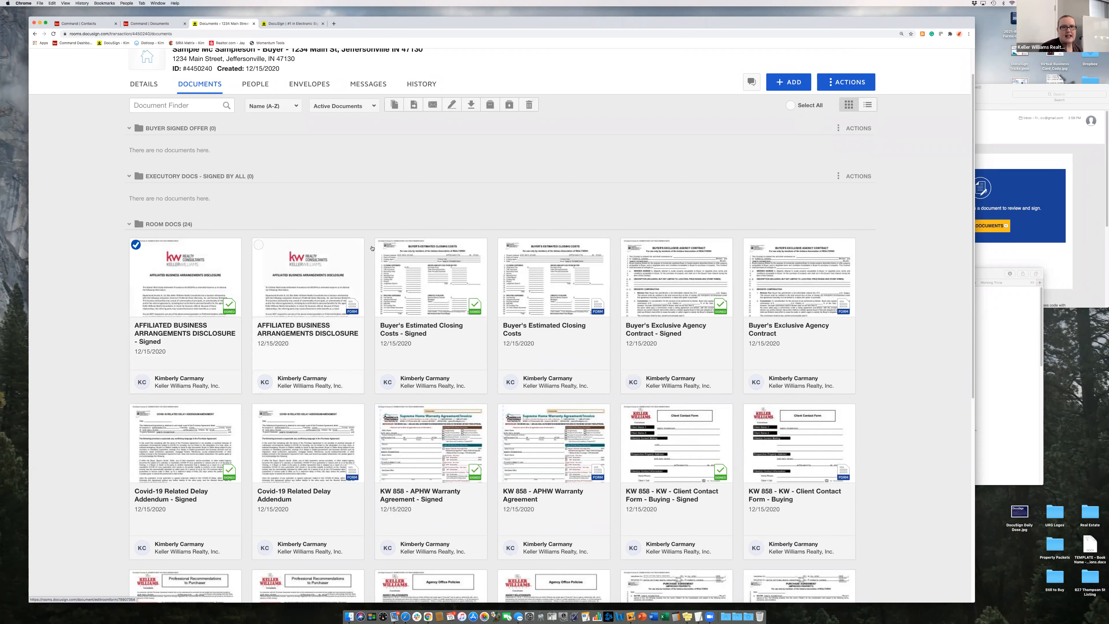
{"action": "left_click", "coordinate": [382, 244]}
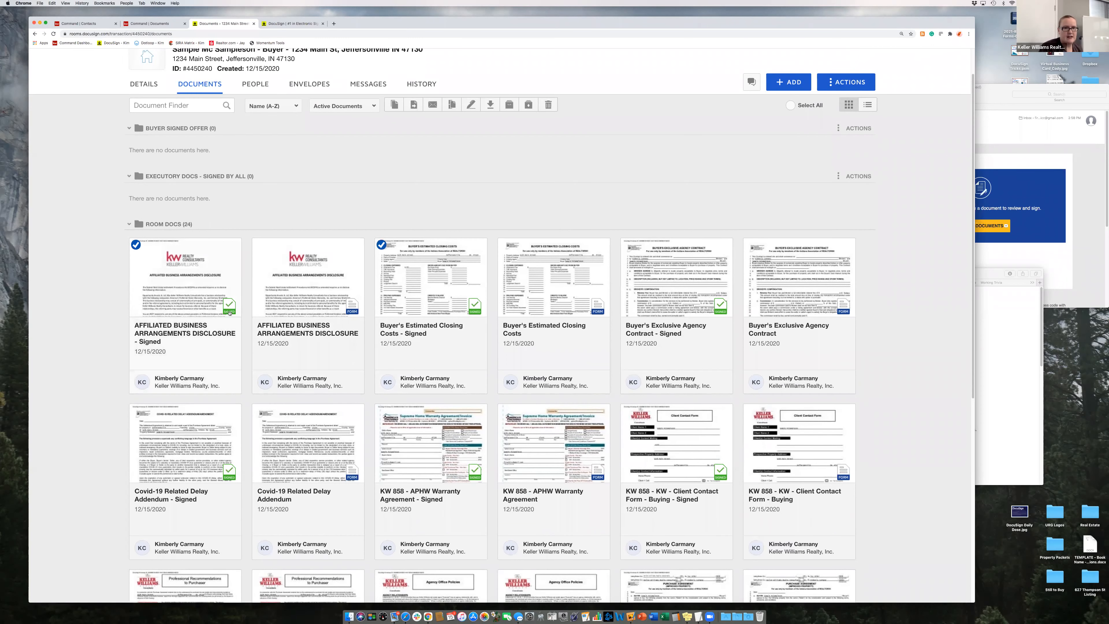
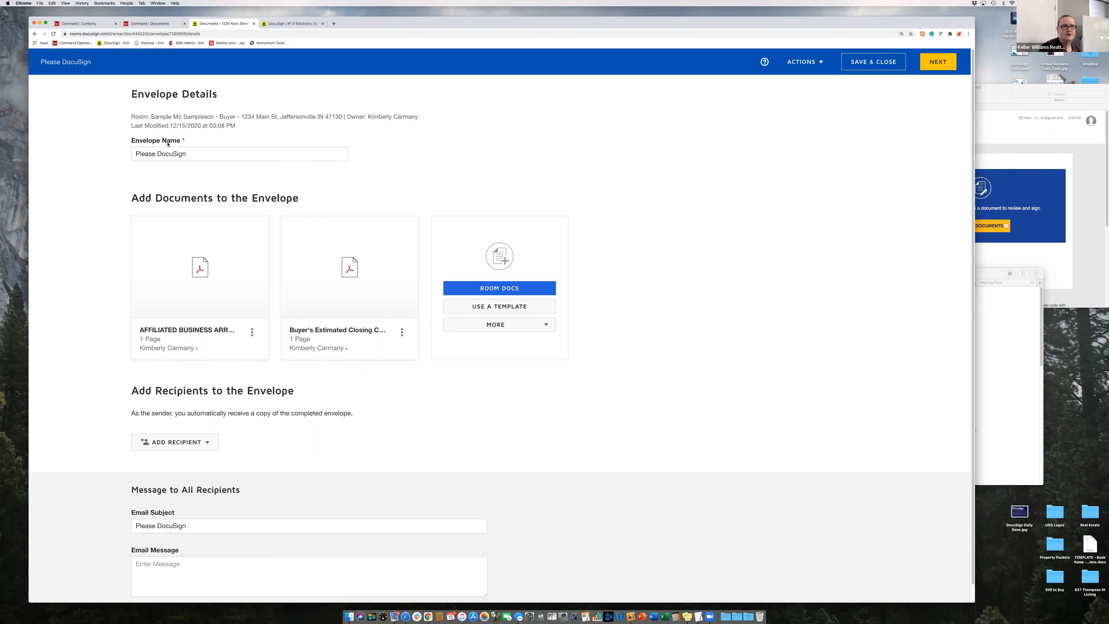
- Save the Please DocuSign envelope as a draft with no recipients and return to the room's Documents tab
{"action": "scroll", "coordinate": [151, 166], "scroll_direction": "down", "scroll_amount": 1}
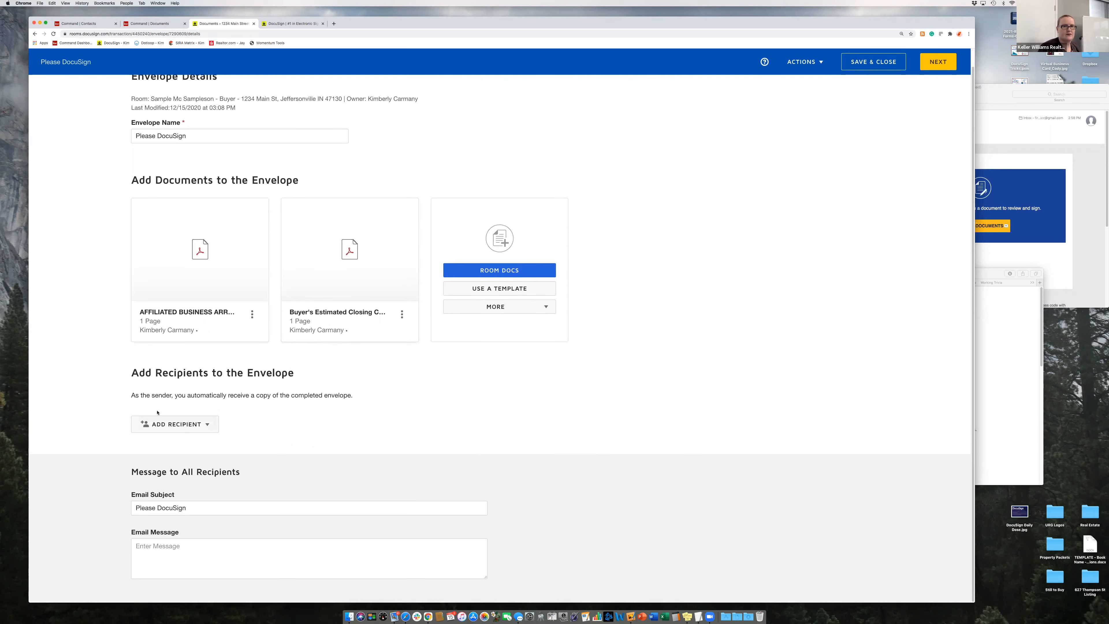
{"action": "left_click", "coordinate": [197, 424]}
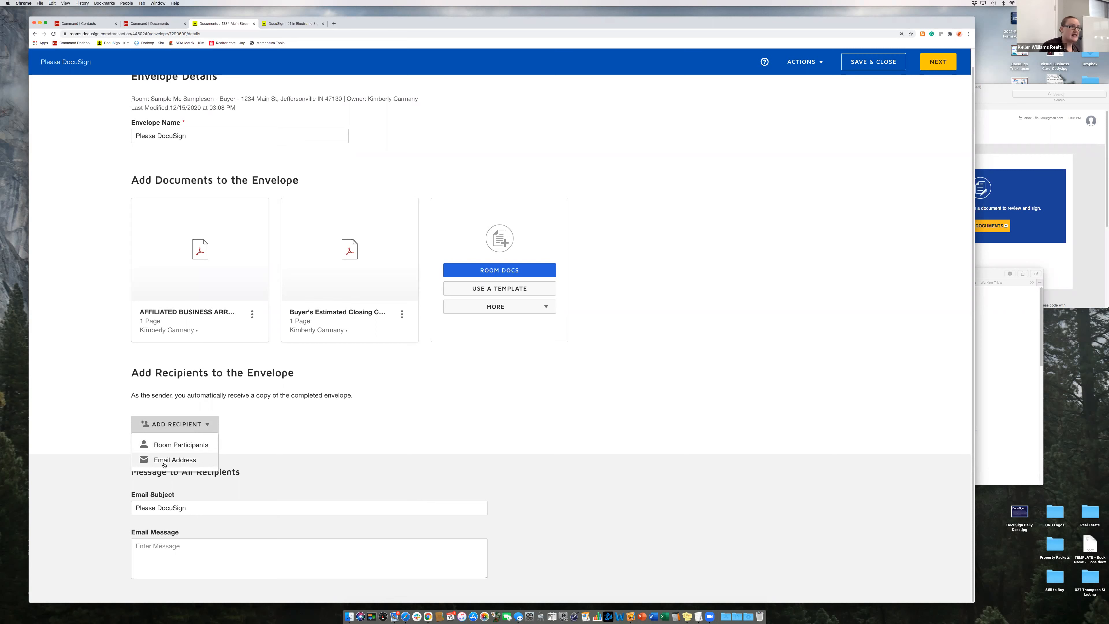
{"action": "left_click", "coordinate": [355, 433]}
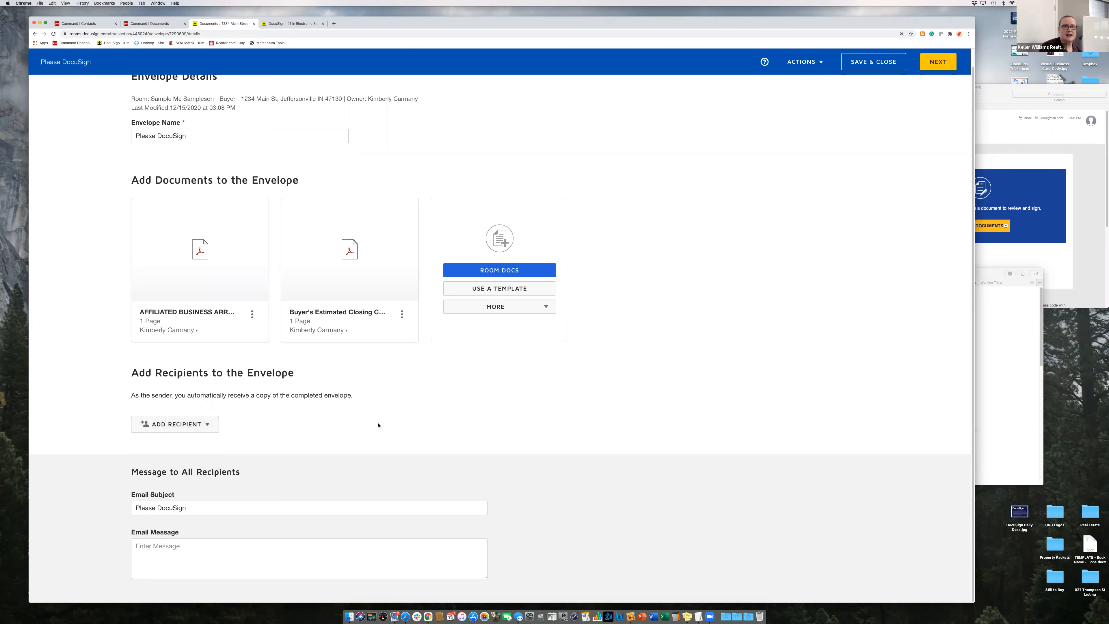
{"action": "scroll", "coordinate": [300, 245], "scroll_direction": "up", "scroll_amount": 1}
{"action": "left_click", "coordinate": [847, 68]}
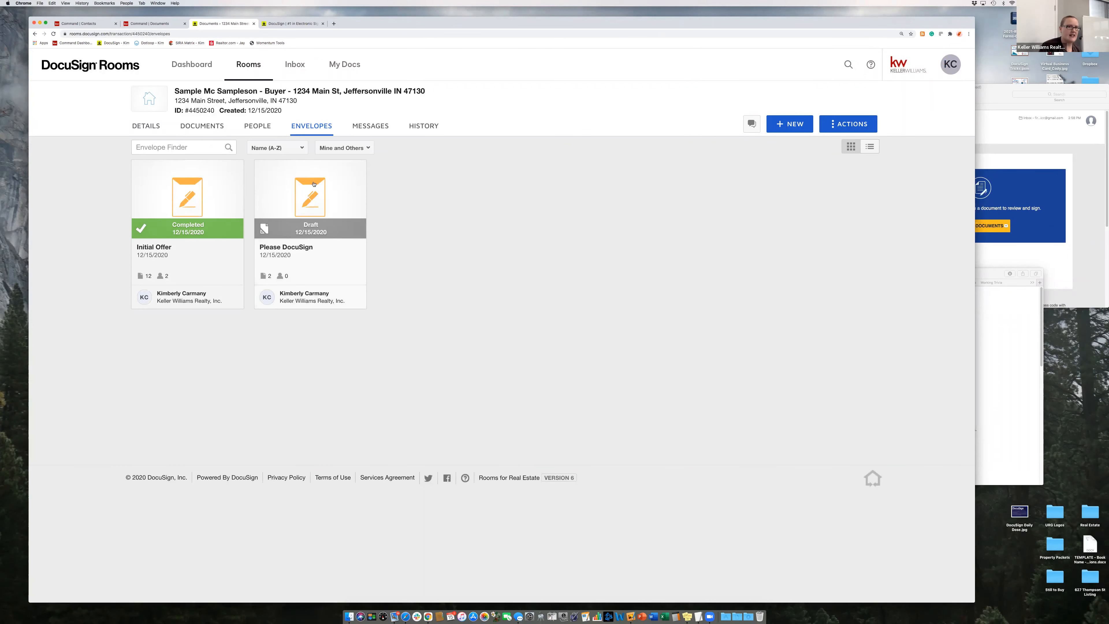
{"action": "left_click", "coordinate": [202, 126]}
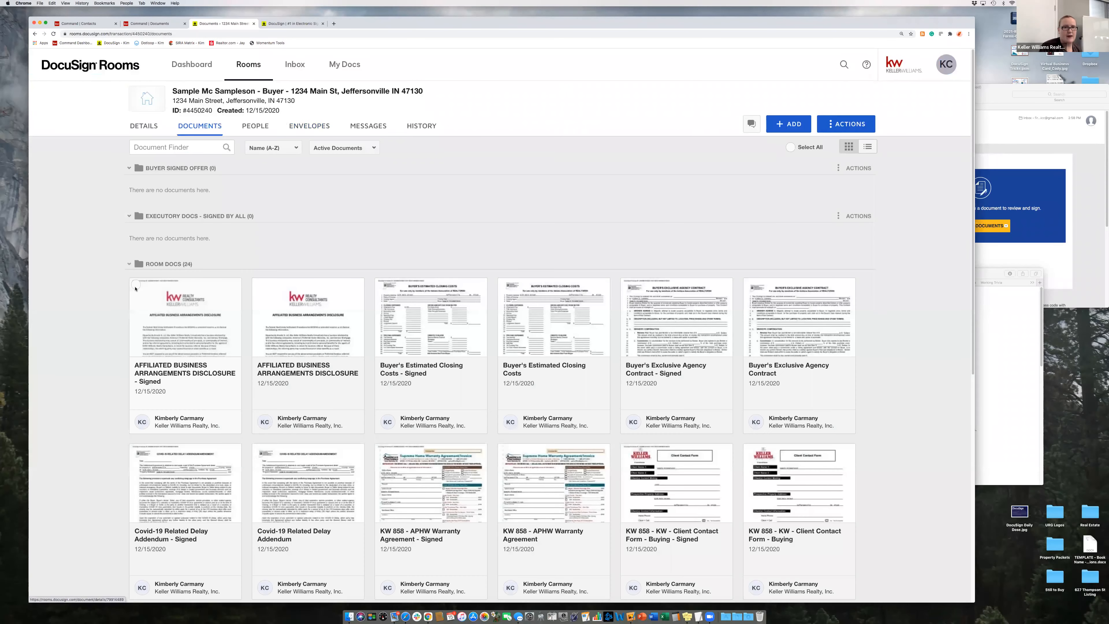
- Select seven signed documents, from Buyer's Estimated Closing Costs through Agency Office Policies
{"action": "left_click", "coordinate": [381, 287]}
{"action": "left_click", "coordinate": [627, 287]}
{"action": "scroll", "coordinate": [625, 289], "scroll_direction": "down", "scroll_amount": 1}
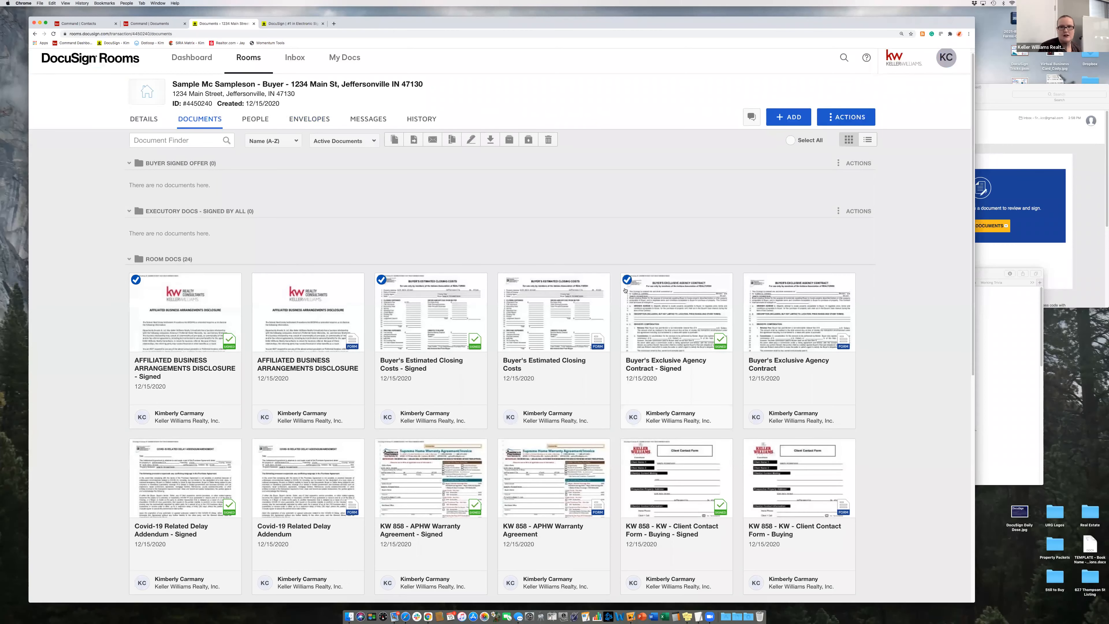
{"action": "scroll", "coordinate": [198, 356], "scroll_direction": "down", "scroll_amount": 3}
{"action": "left_click", "coordinate": [136, 346]}
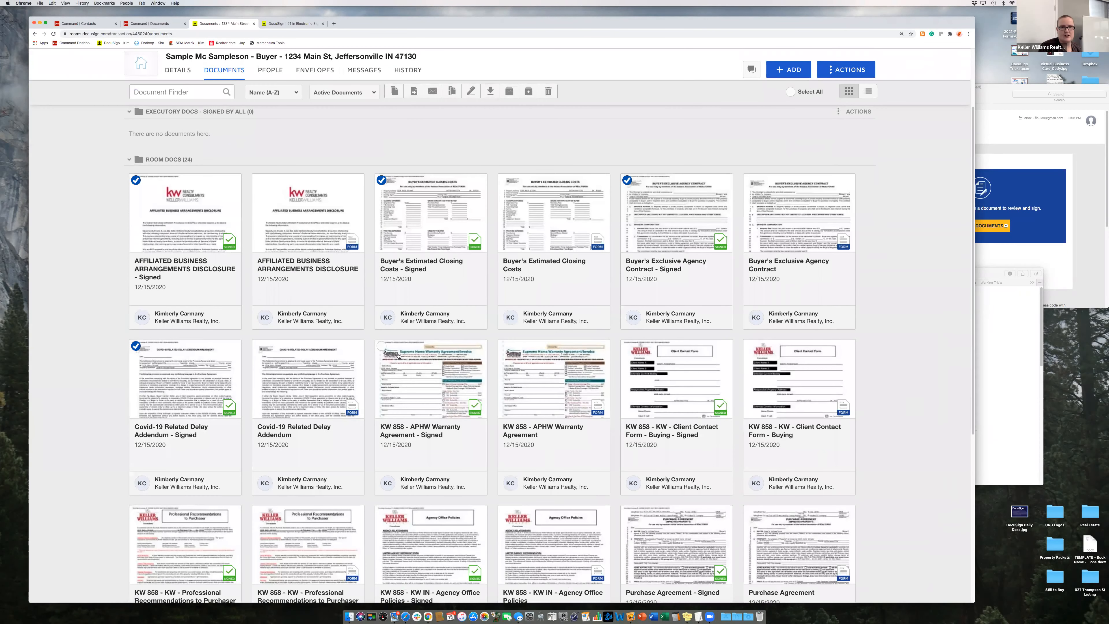
{"action": "left_click", "coordinate": [381, 346]}
{"action": "left_click", "coordinate": [627, 347]}
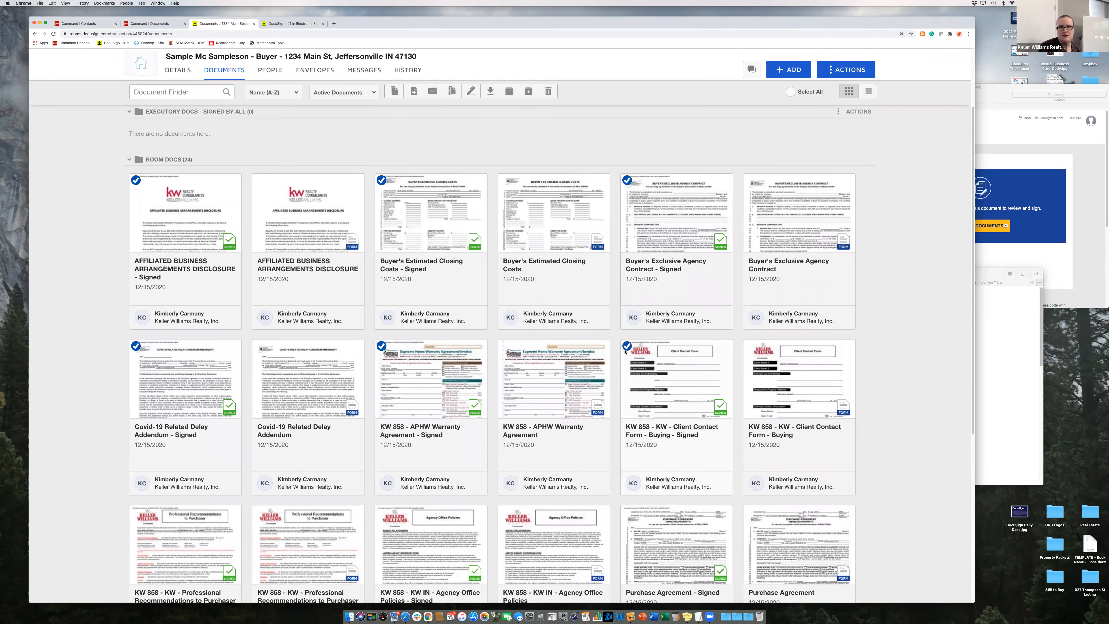
{"action": "scroll", "coordinate": [254, 409], "scroll_direction": "down", "scroll_amount": 1}
{"action": "scroll", "coordinate": [254, 410], "scroll_direction": "down", "scroll_amount": 3}
{"action": "left_click", "coordinate": [136, 387]}
{"action": "left_click", "coordinate": [381, 387]}
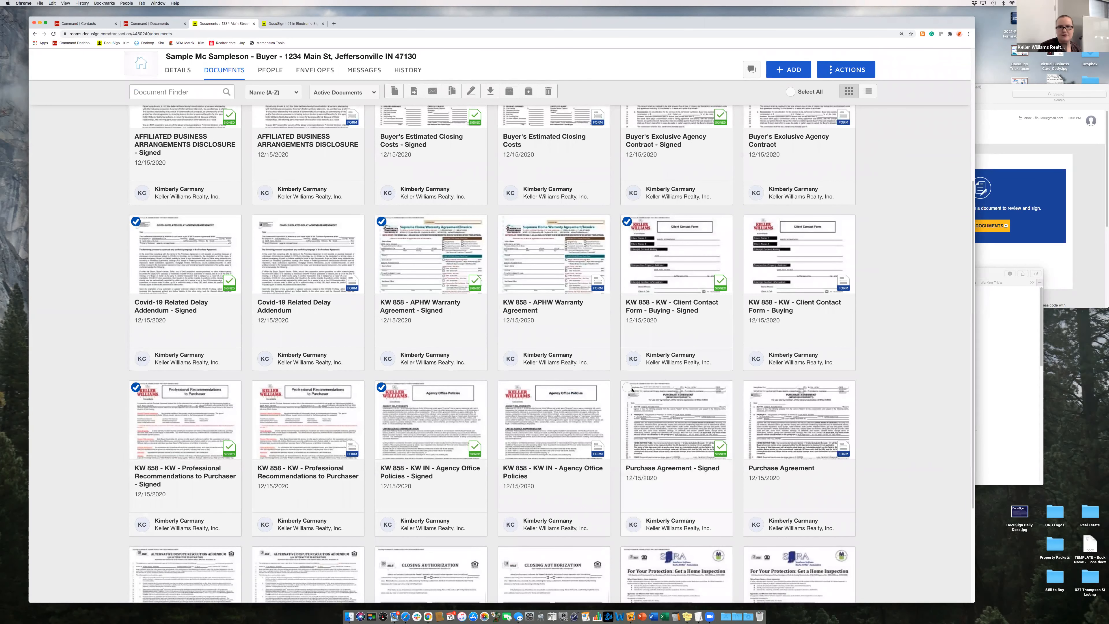
- Select the signed Purchase Agreement, SIRA Closing Authorization and SIRA home inspection notice
{"action": "left_click", "coordinate": [655, 411]}
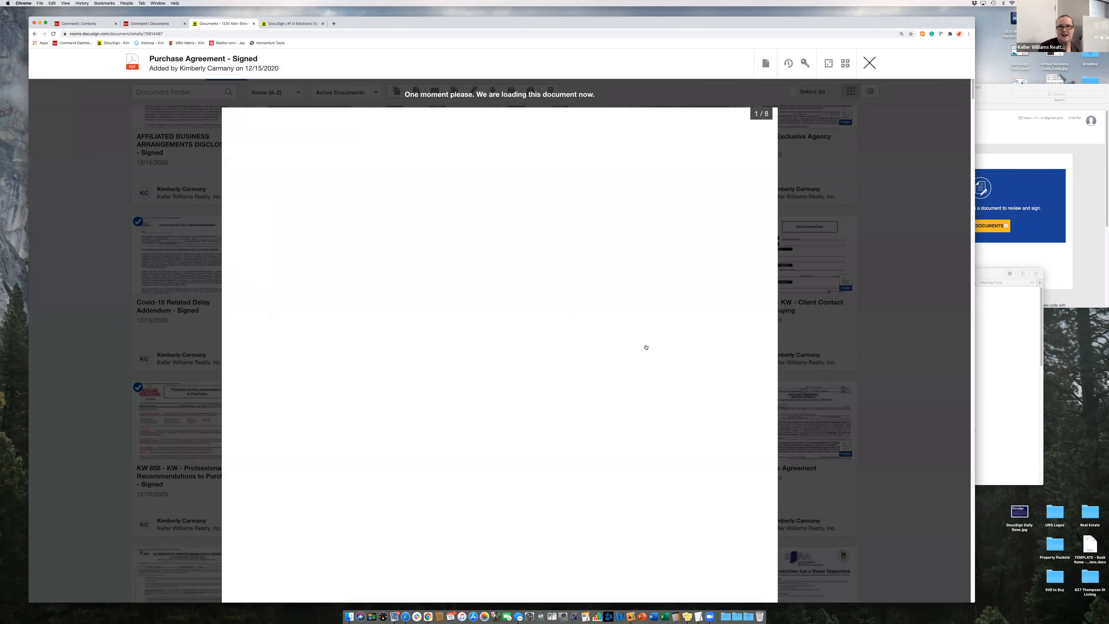
{"action": "key", "text": "Escape"}
{"action": "left_click", "coordinate": [627, 387]}
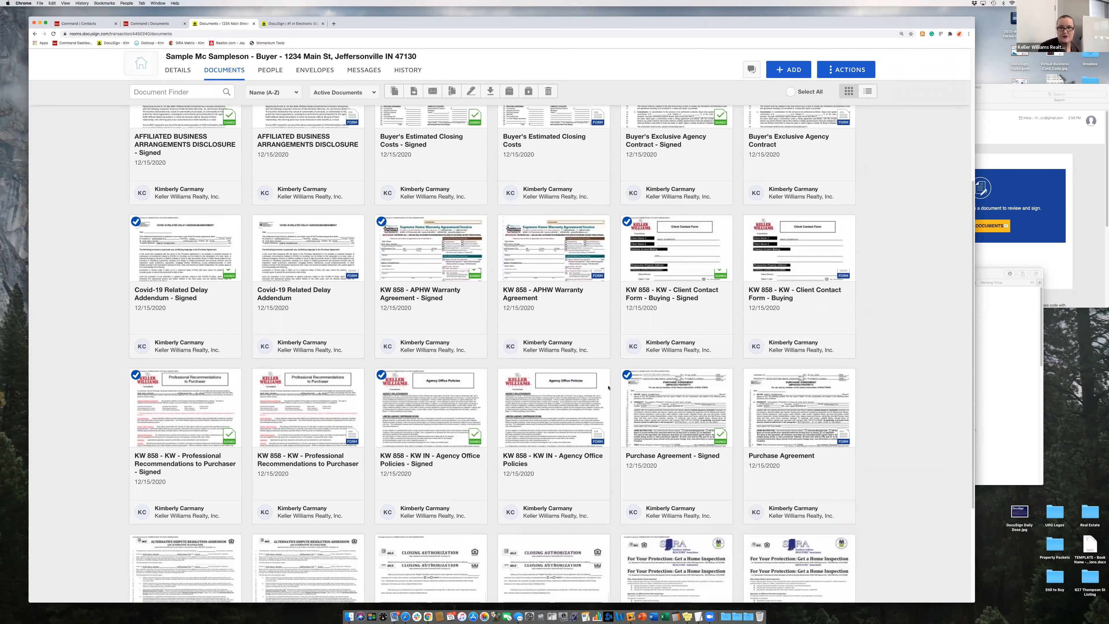
{"action": "scroll", "coordinate": [313, 388], "scroll_direction": "down", "scroll_amount": 5}
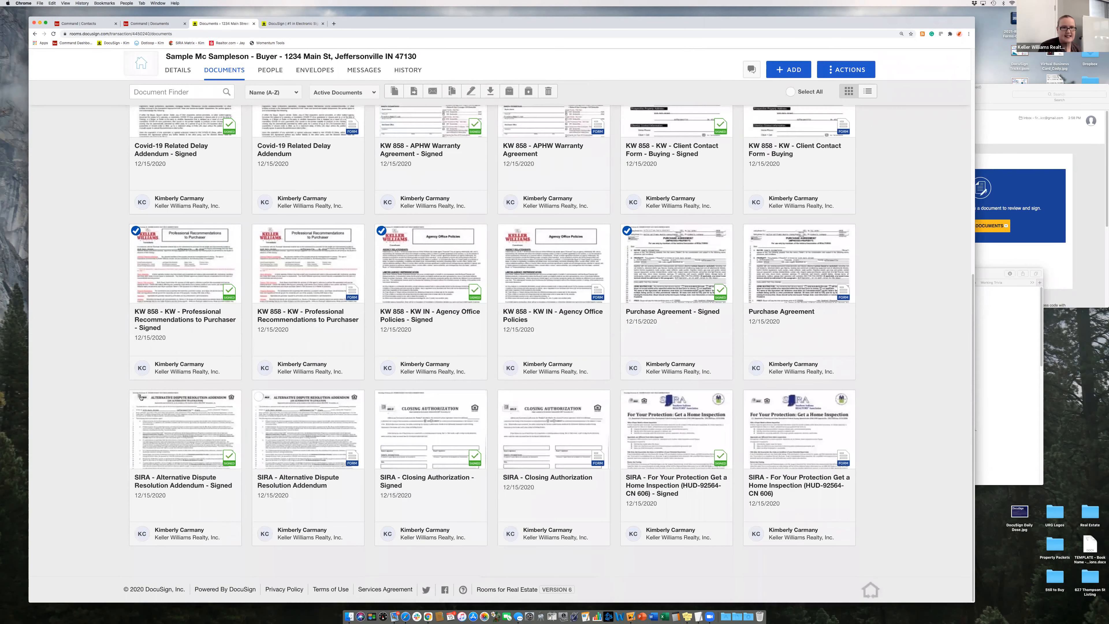
{"action": "left_click", "coordinate": [382, 398]}
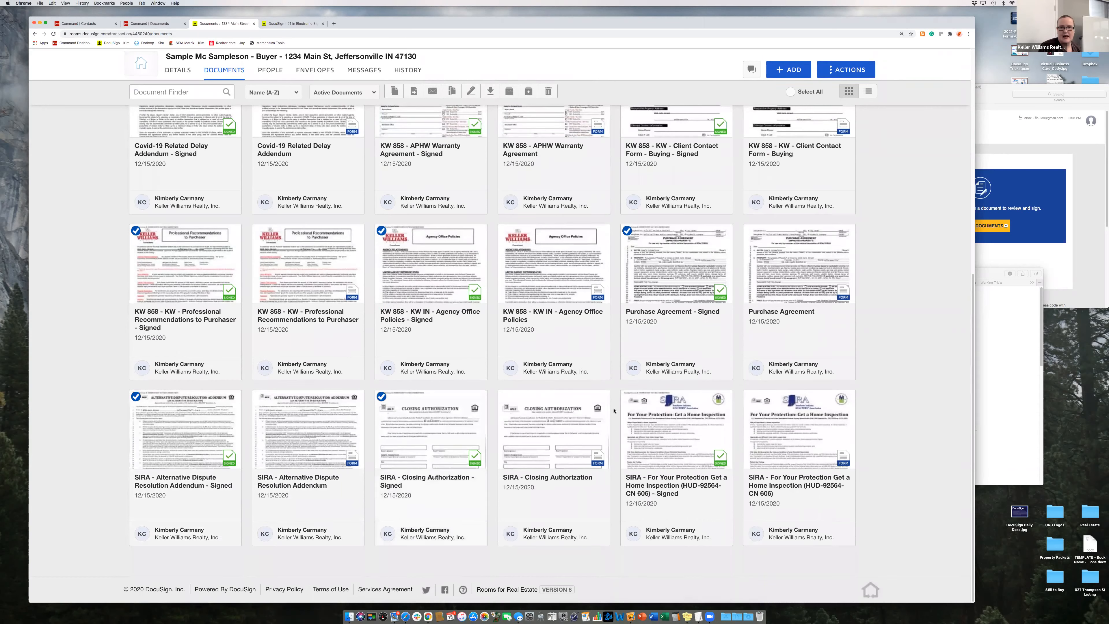
{"action": "left_click", "coordinate": [627, 396]}
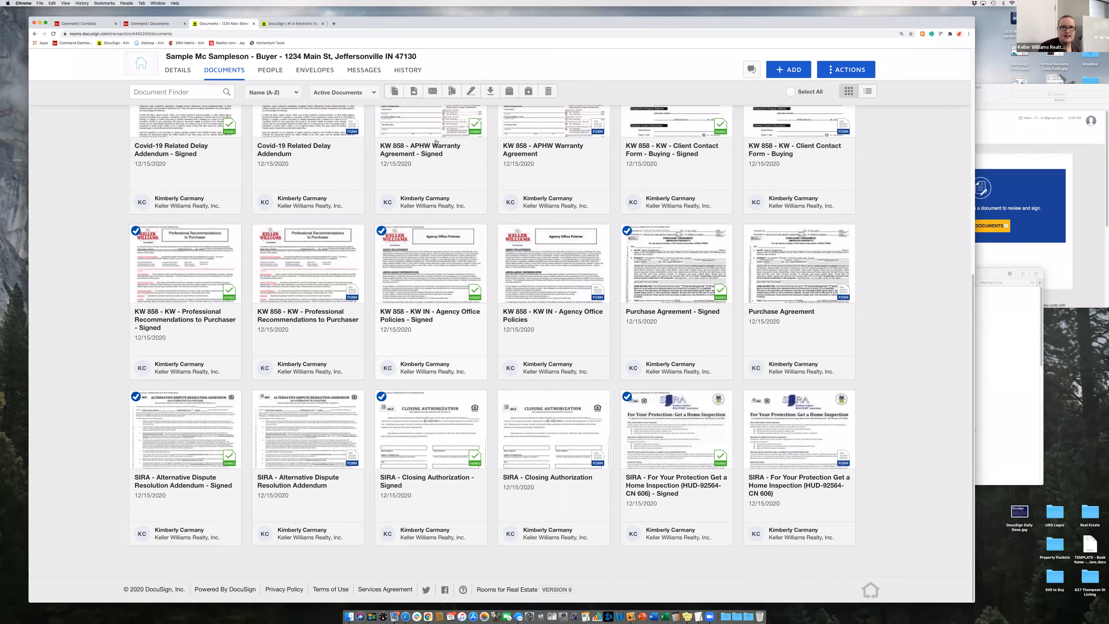
- Move the selected signed documents into the room's Buyer Signed Offer folder
{"action": "left_click", "coordinate": [414, 91]}
{"action": "left_click", "coordinate": [436, 160]}
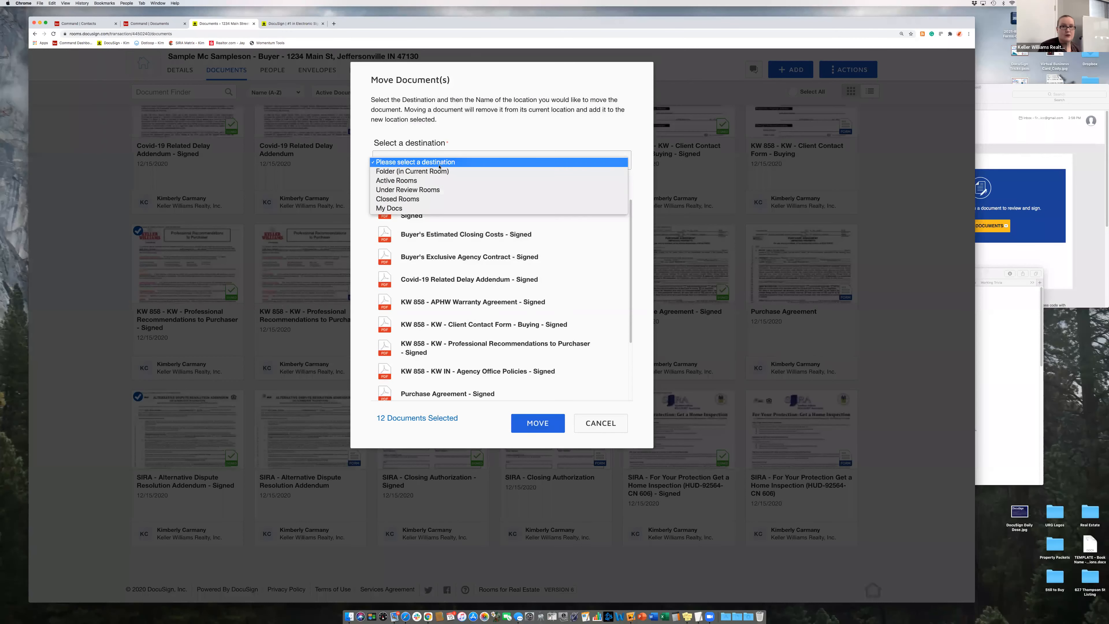
{"action": "left_click", "coordinate": [436, 171]}
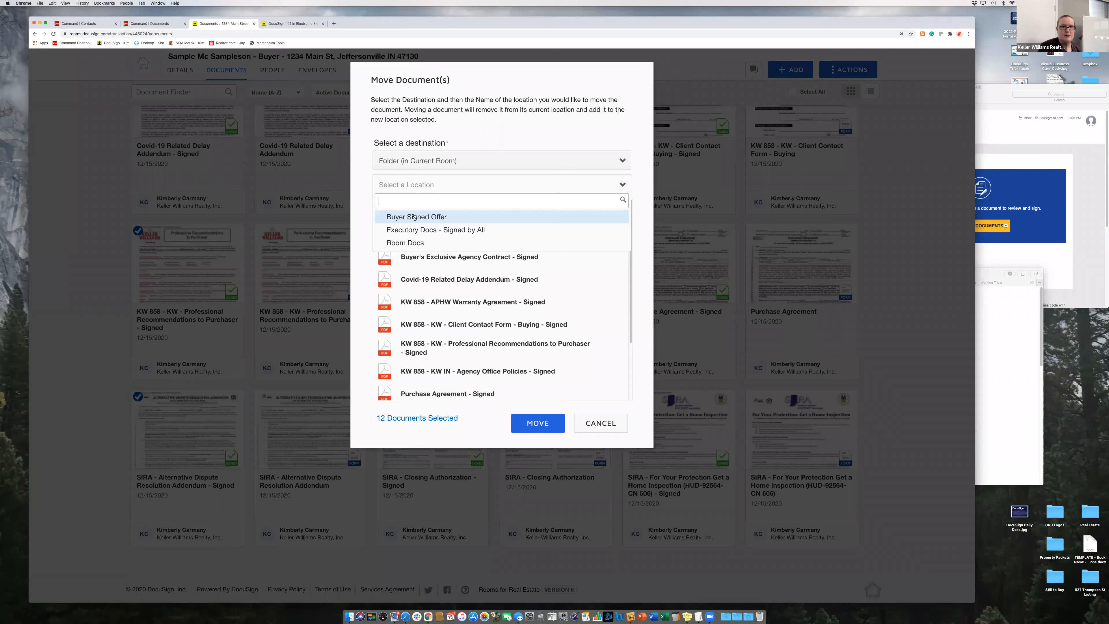
{"action": "left_click", "coordinate": [437, 217]}
{"action": "left_click", "coordinate": [538, 424]}
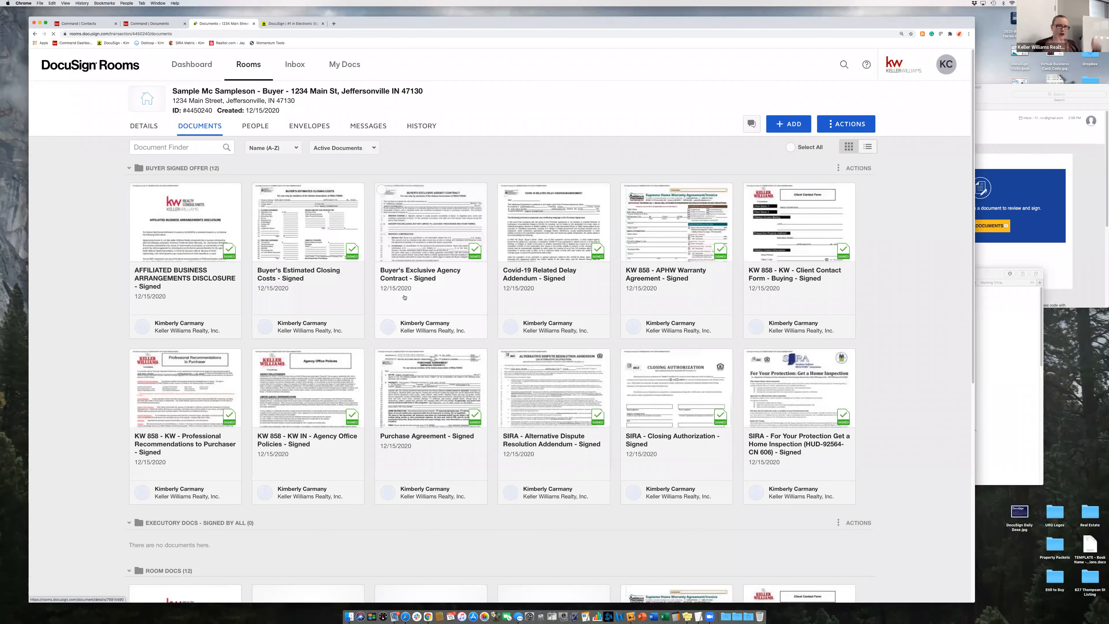
- Select the top row of unsigned forms, from Affiliated Business Arrangements Disclosure to KW 858 Client Contact Form
{"action": "scroll", "coordinate": [472, 311], "scroll_direction": "down", "scroll_amount": 1}
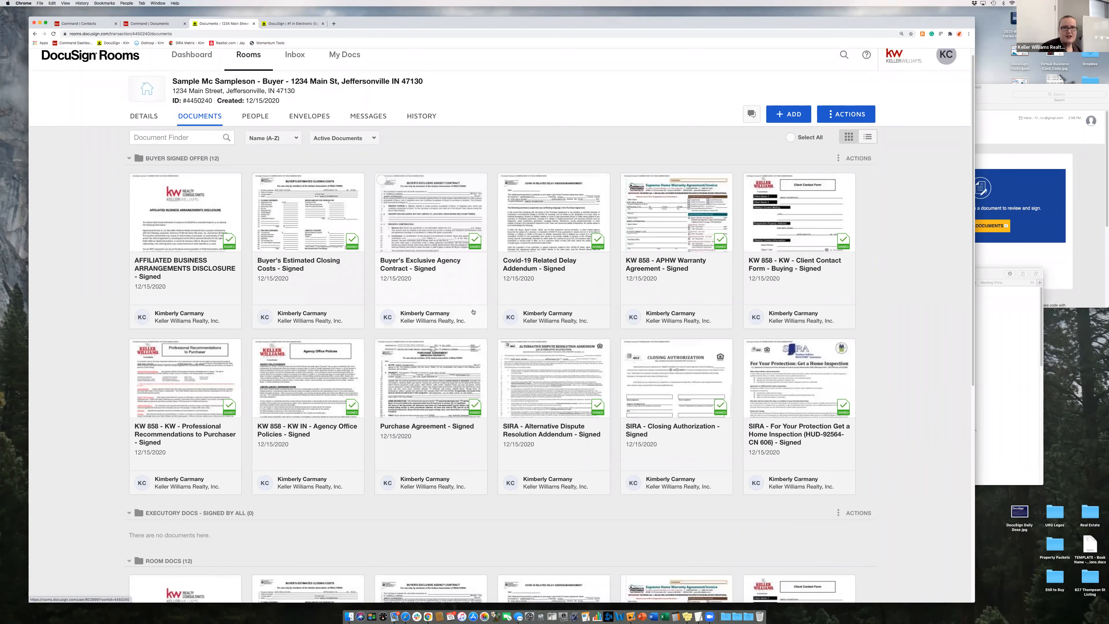
{"action": "scroll", "coordinate": [473, 311], "scroll_direction": "down", "scroll_amount": 3}
{"action": "scroll", "coordinate": [472, 311], "scroll_direction": "down", "scroll_amount": 5}
{"action": "scroll", "coordinate": [473, 311], "scroll_direction": "down", "scroll_amount": 5}
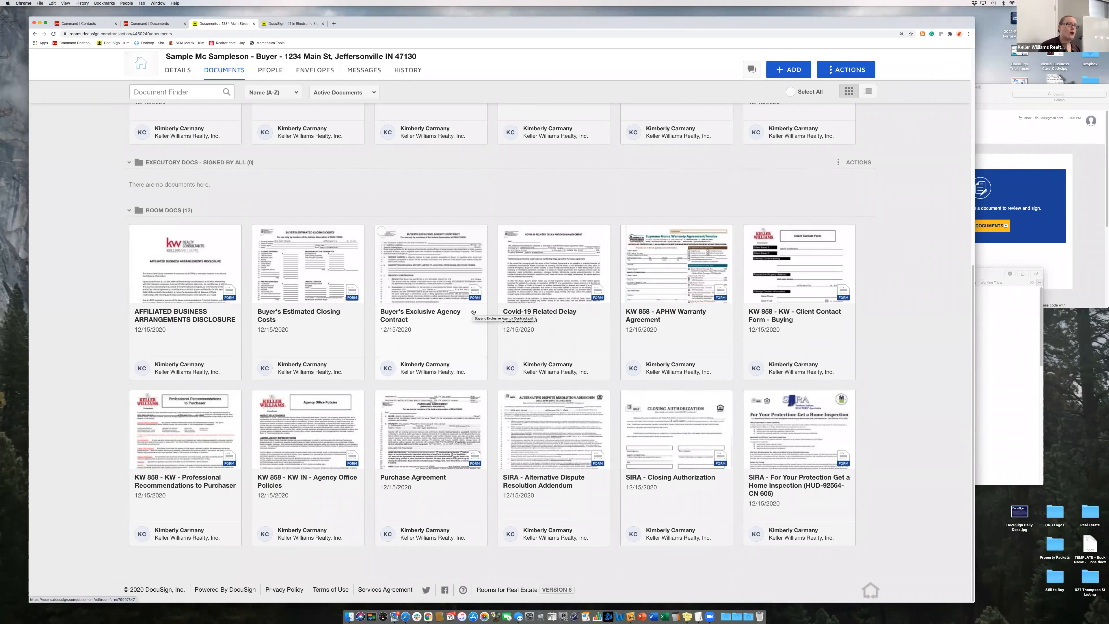
{"action": "left_click", "coordinate": [136, 231]}
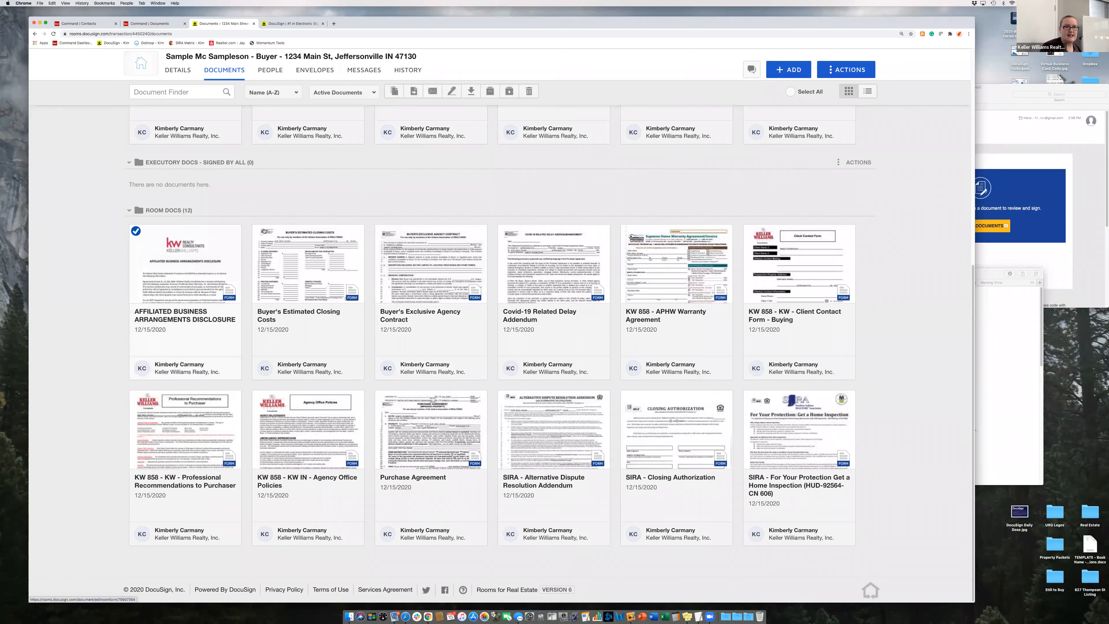
{"action": "left_click", "coordinate": [258, 230]}
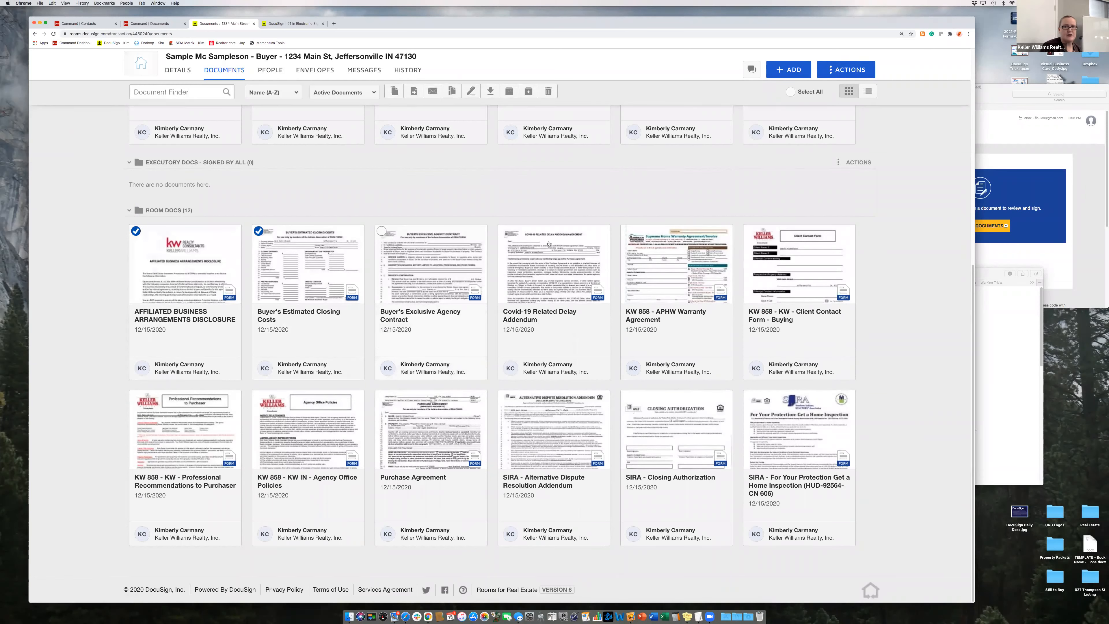
{"action": "left_click", "coordinate": [504, 231]}
{"action": "left_click", "coordinate": [627, 232]}
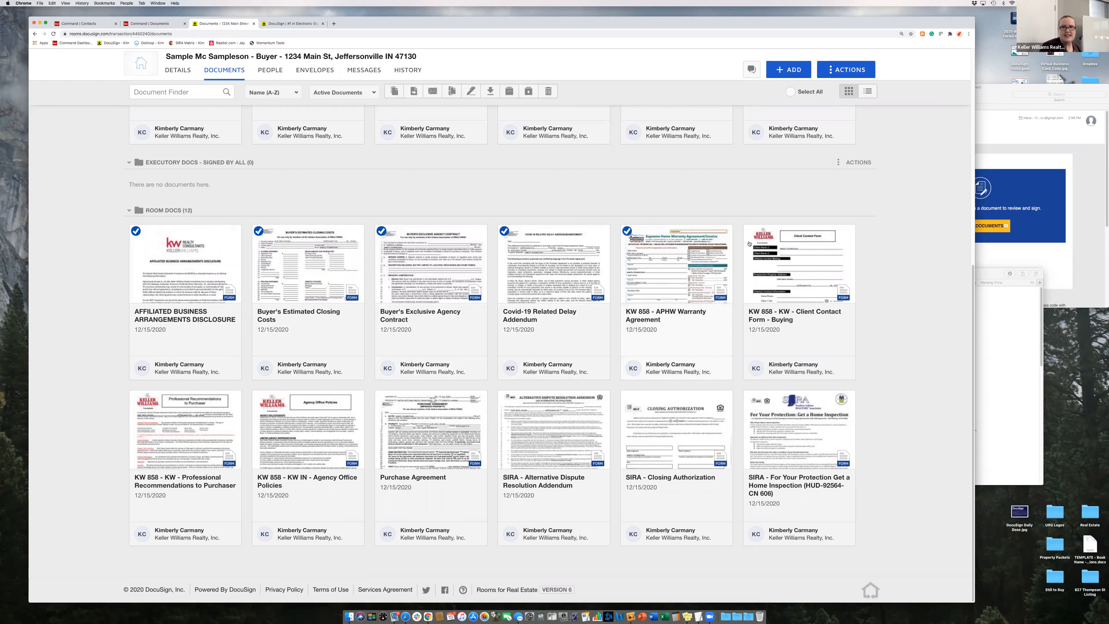
{"action": "left_click", "coordinate": [750, 230]}
- Select the unsigned SIRA forms, Purchase Agreement, Agency Office Policies and Professional Recommendations to Purchaser
{"action": "left_click", "coordinate": [750, 396]}
{"action": "left_click", "coordinate": [627, 396]}
{"action": "left_click", "coordinate": [505, 396]}
{"action": "left_click", "coordinate": [382, 396]}
{"action": "left_click", "coordinate": [259, 396]}
{"action": "left_click", "coordinate": [136, 397]}
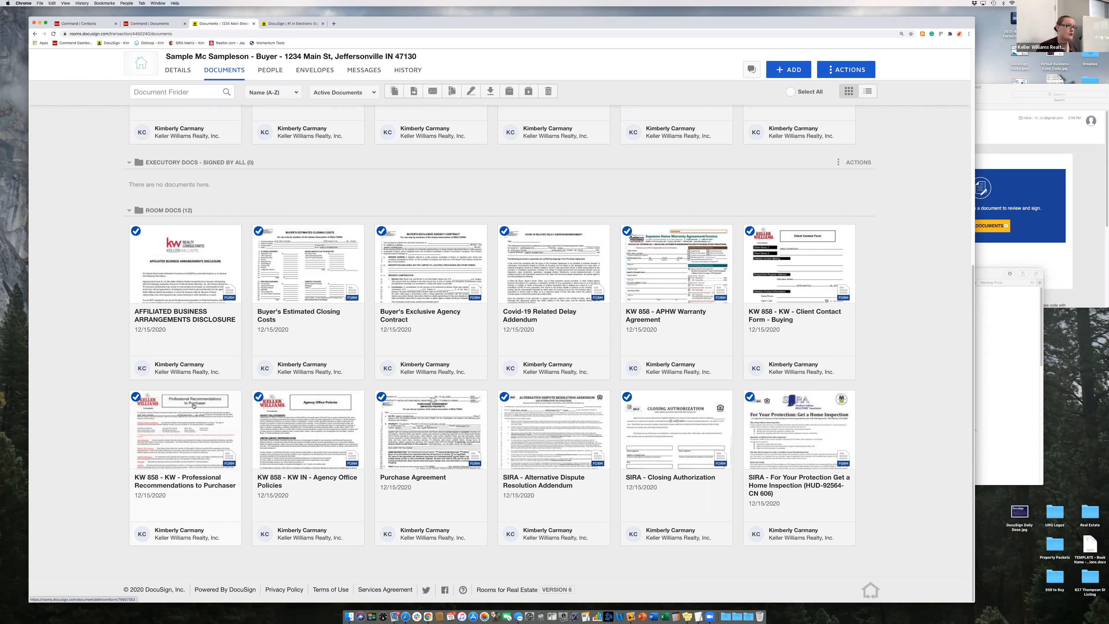
- Archive the twelve selected unsigned forms
{"action": "left_click", "coordinate": [509, 91]}
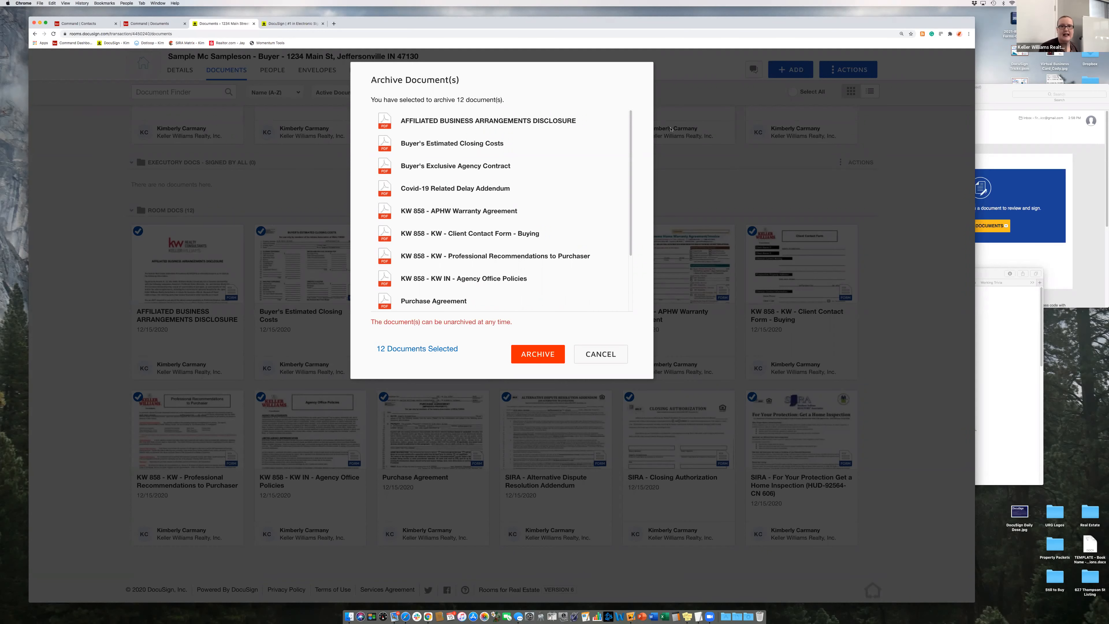
{"action": "left_click", "coordinate": [533, 355]}
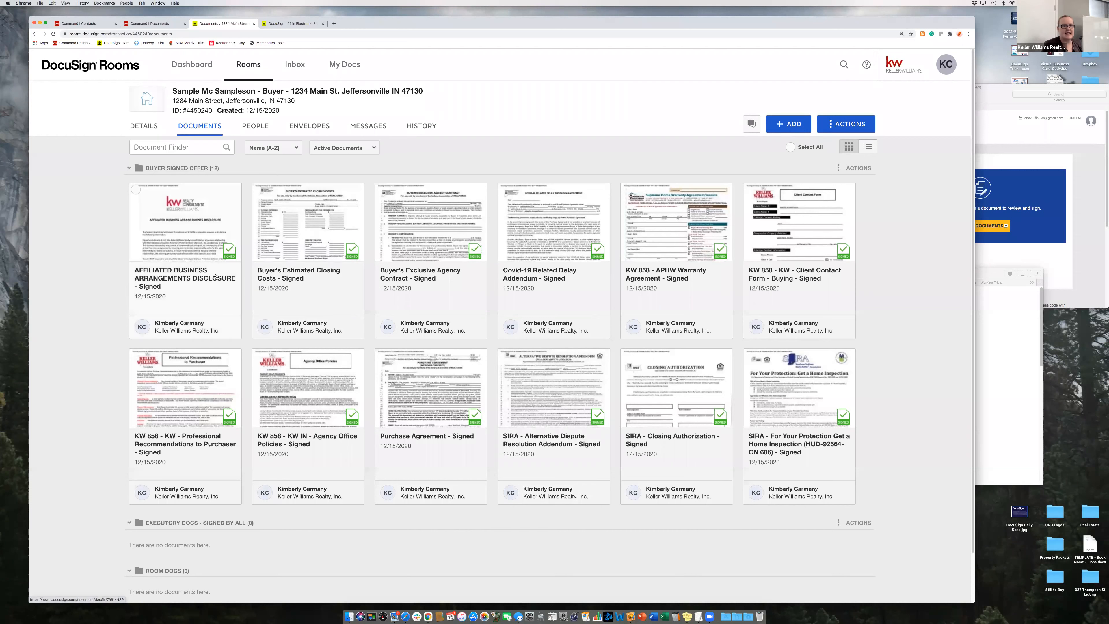
- Tick the Covid-19, APHW Warranty, Purchase Agreement, SIRA Dispute Resolution and SIRA Closing Authorization cards
{"action": "right_click", "coordinate": [183, 282]}
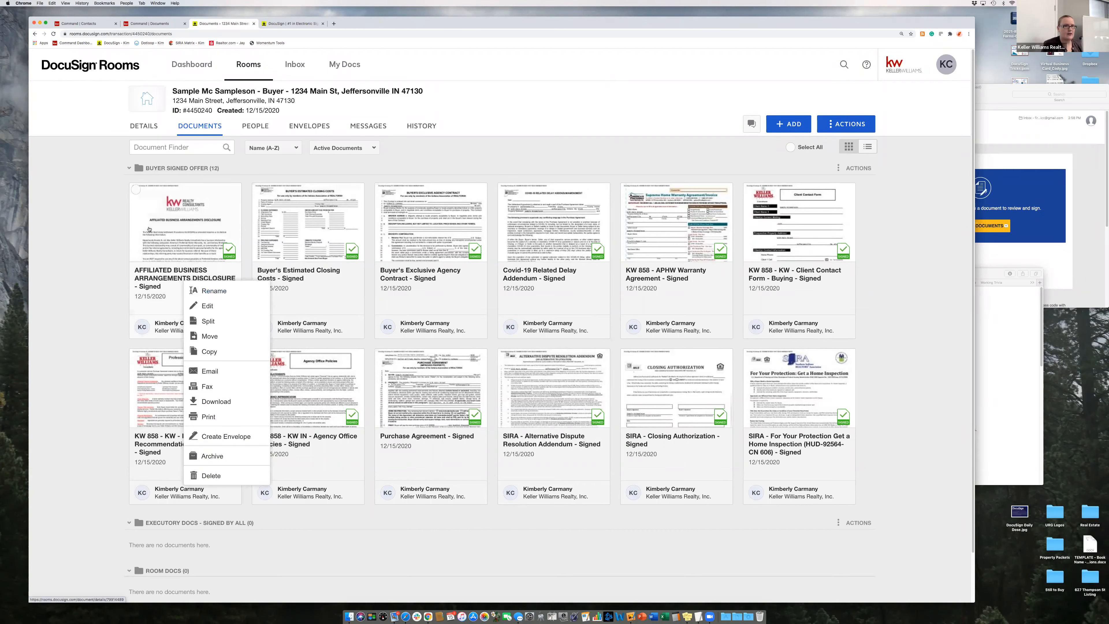
{"action": "left_click", "coordinate": [136, 190]}
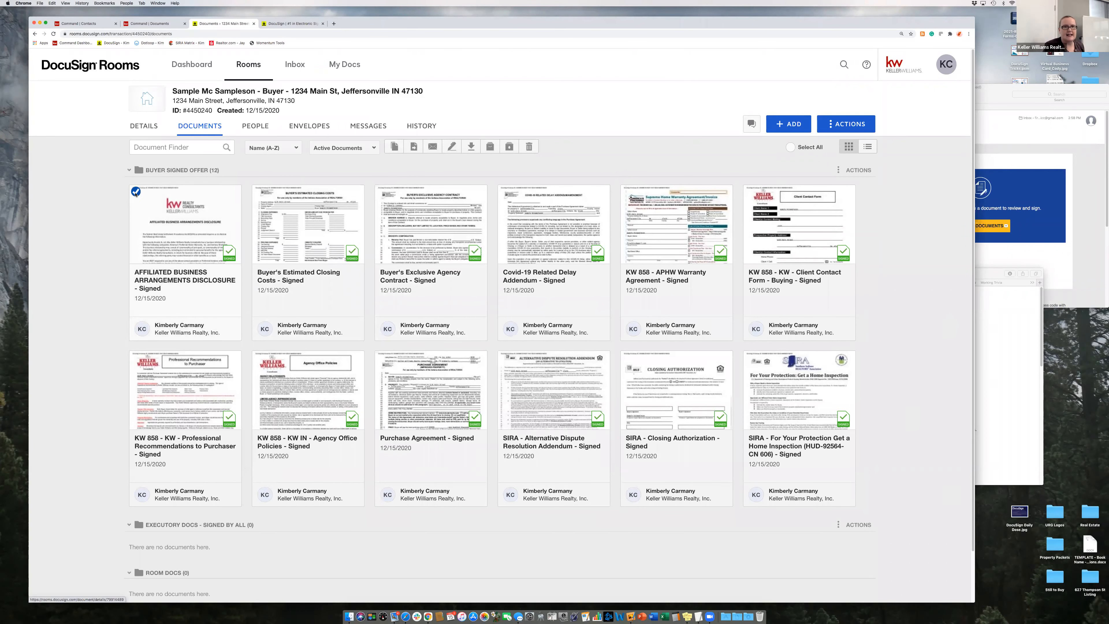
{"action": "left_click", "coordinate": [137, 191]}
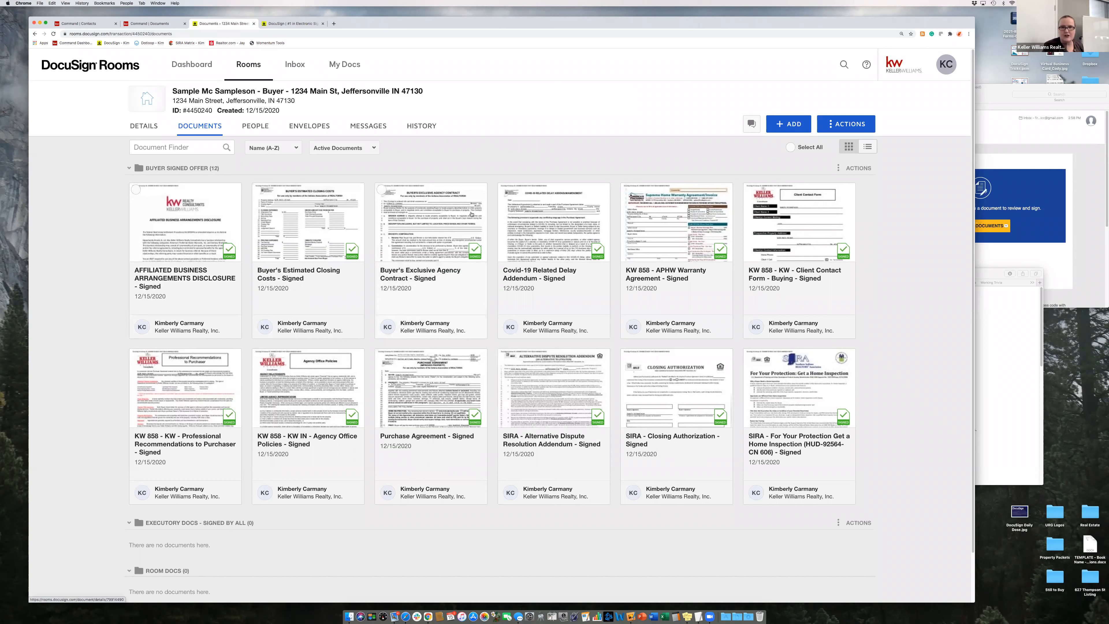
{"action": "left_click", "coordinate": [504, 191]}
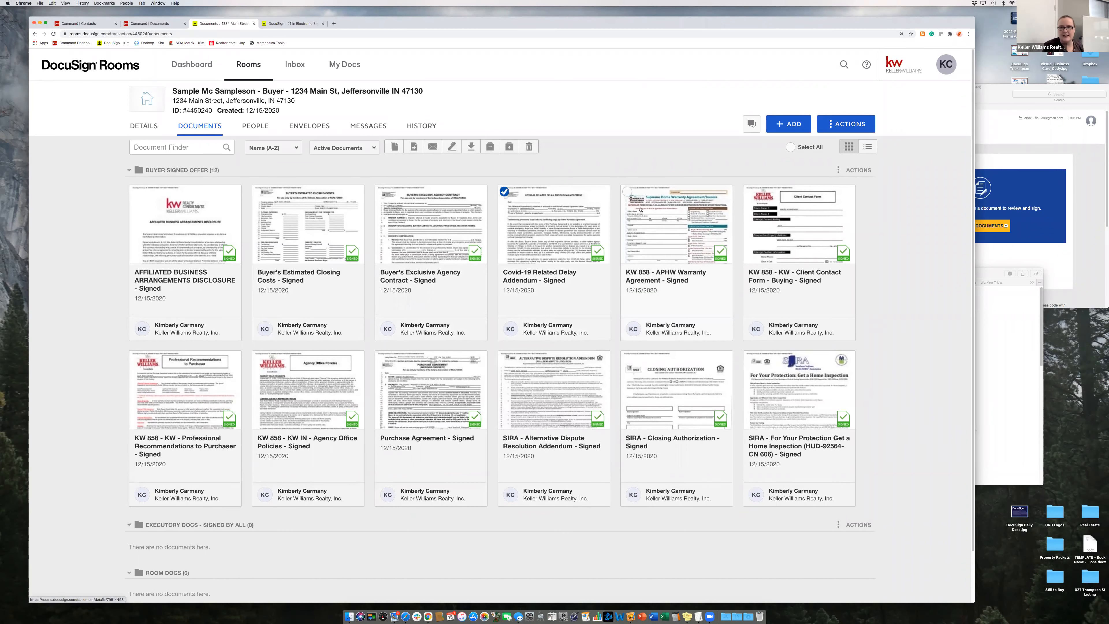
{"action": "left_click", "coordinate": [627, 191]}
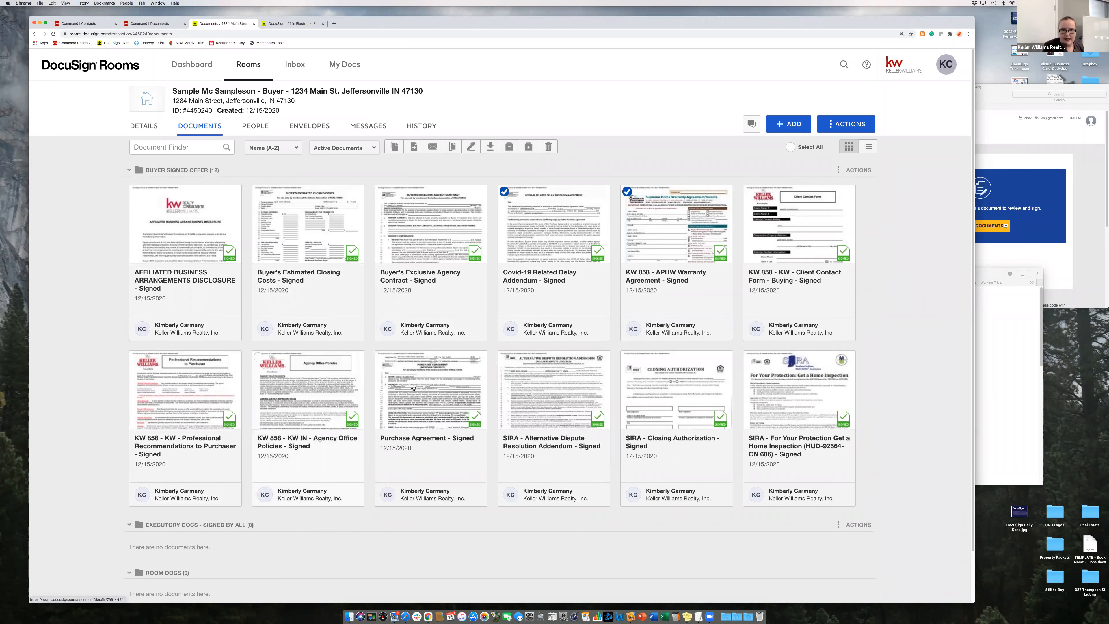
{"action": "left_click", "coordinate": [381, 357]}
{"action": "left_click", "coordinate": [504, 358]}
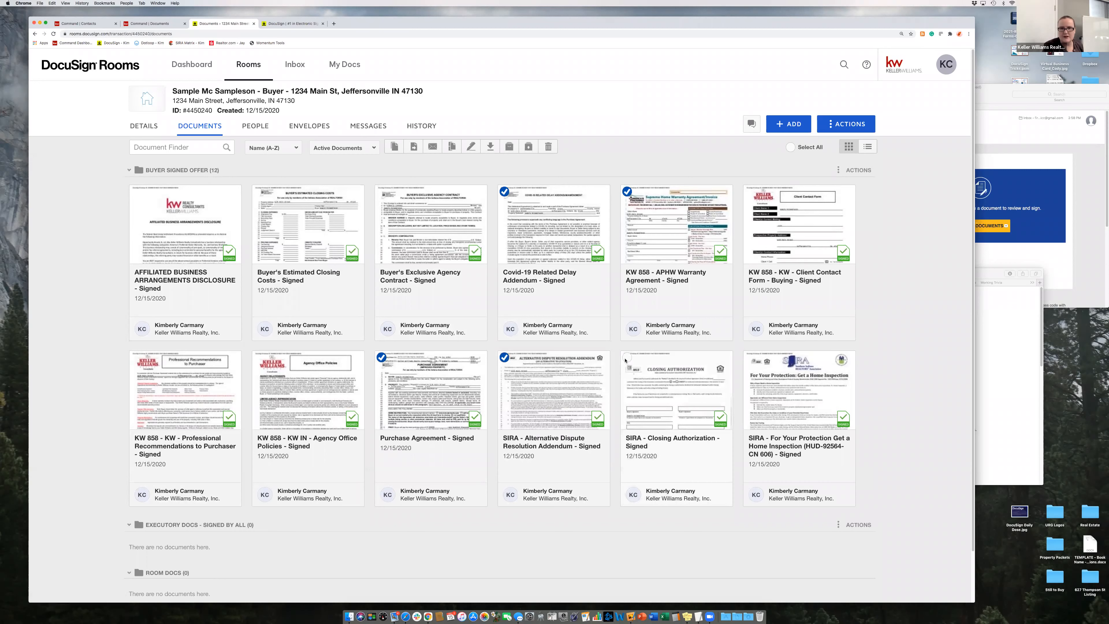
{"action": "left_click", "coordinate": [627, 357]}
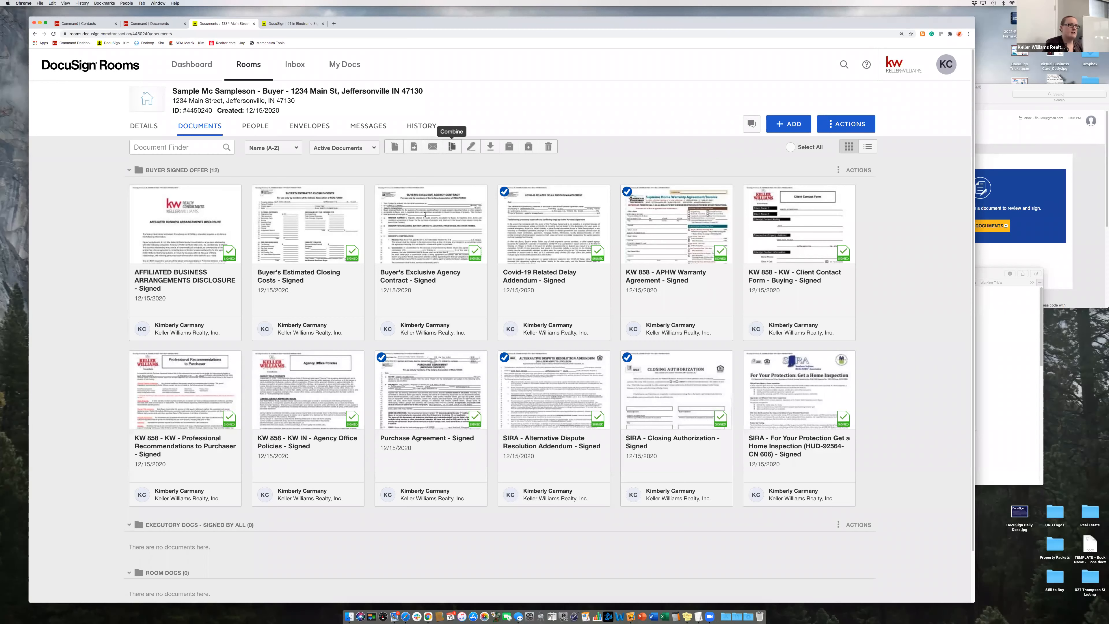
- Combine the five signed documents, Purchase Agreement on top, into 'Offer - 1234 Main Street'
{"action": "left_click", "coordinate": [452, 147]}
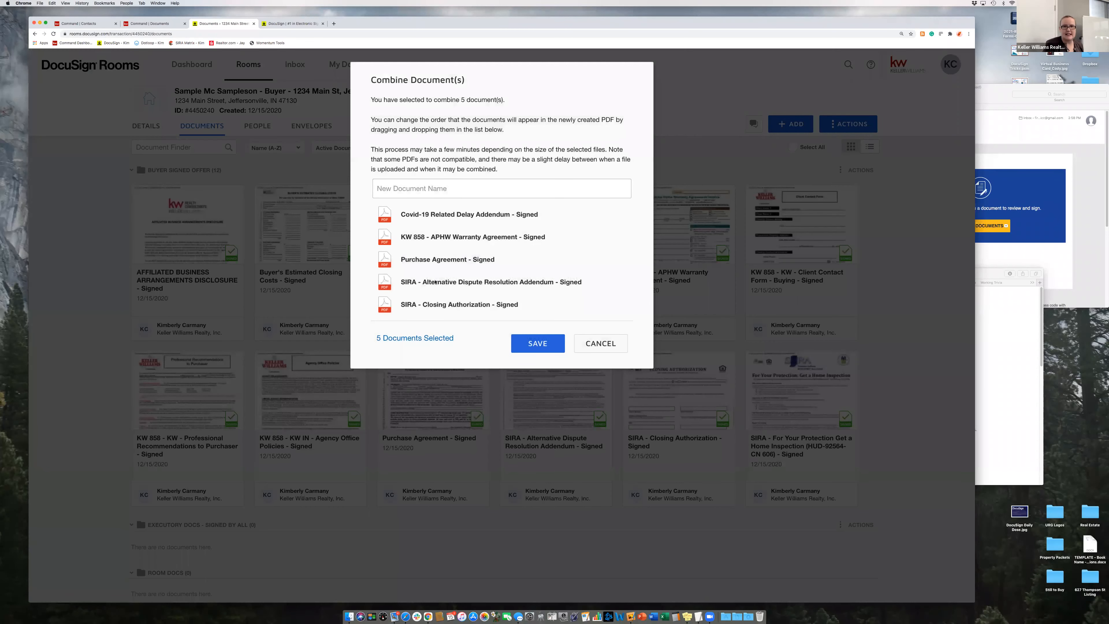
{"action": "left_click_drag", "start_coordinate": [614, 259], "coordinate": [506, 210]}
{"action": "left_click", "coordinate": [418, 188]}
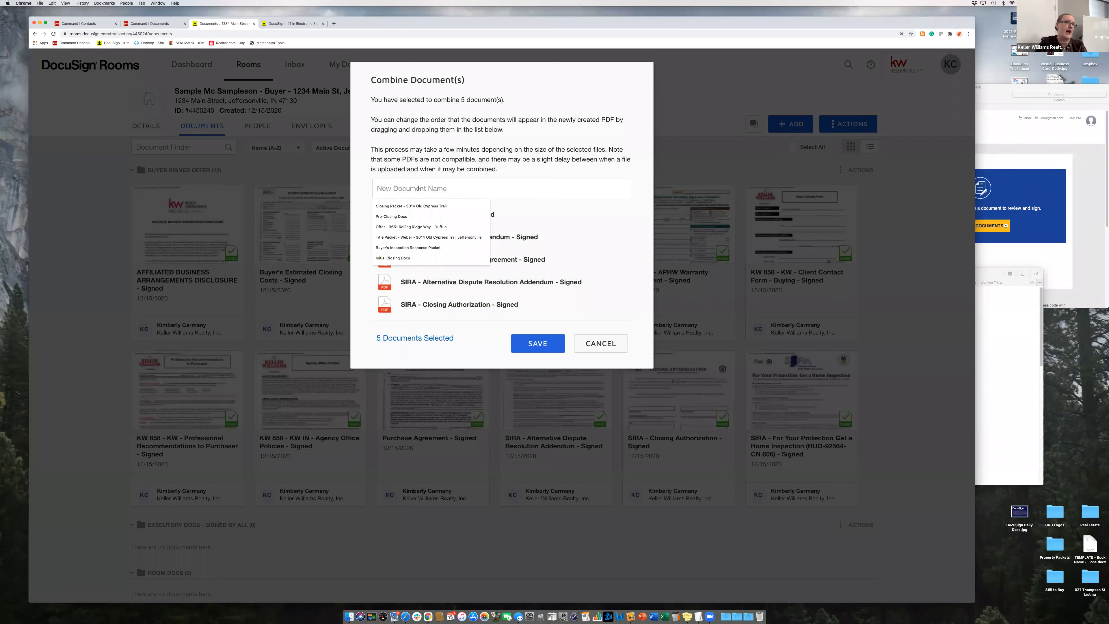
{"action": "type", "text": "Offer"}
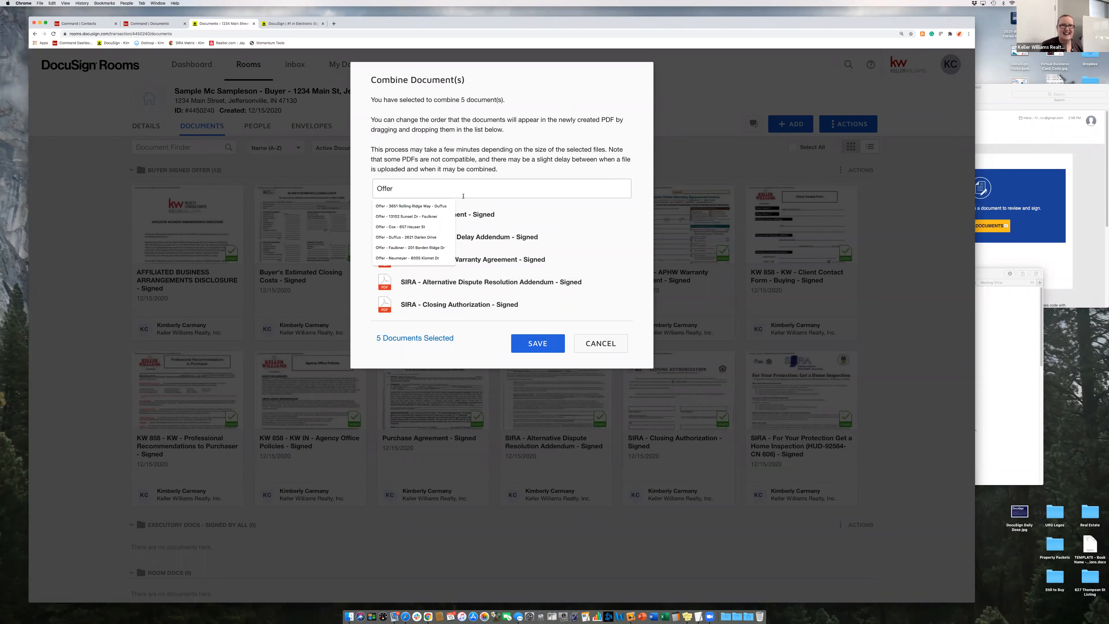
{"action": "type", "text": "-"}
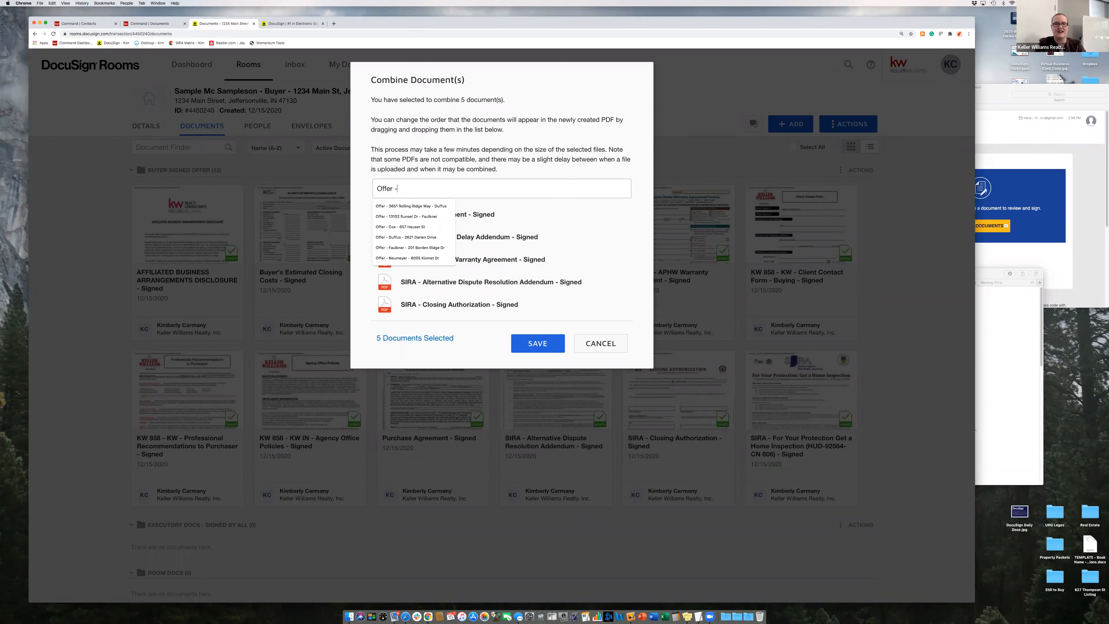
{"action": "type", "text": " 1234 Main Street"}
{"action": "left_click_drag", "start_coordinate": [490, 216], "coordinate": [452, 219]}
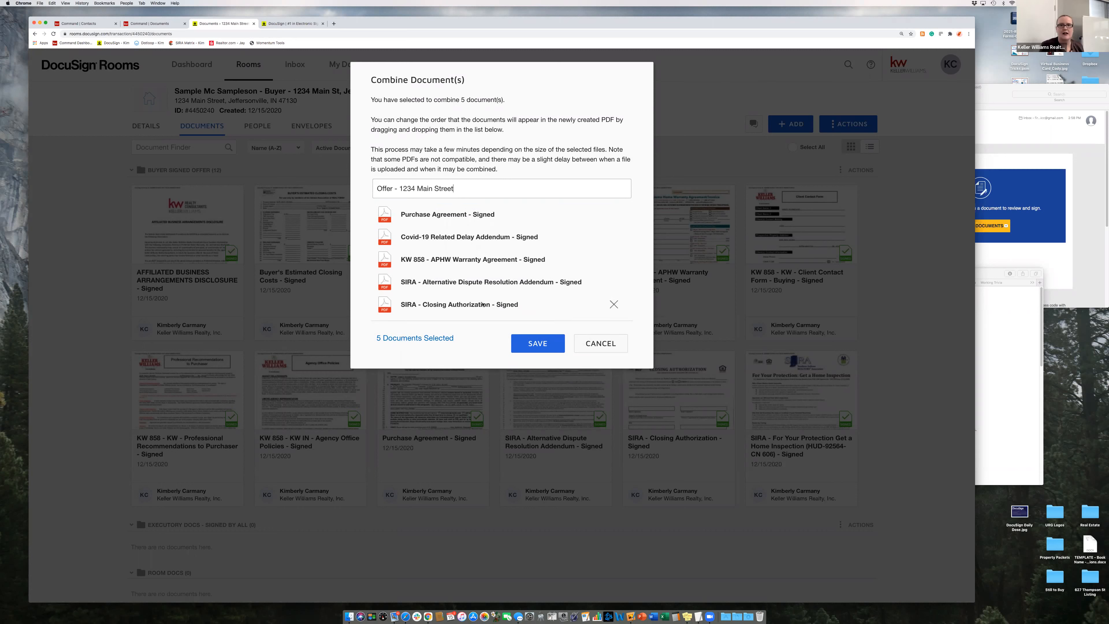
{"action": "left_click", "coordinate": [537, 346]}
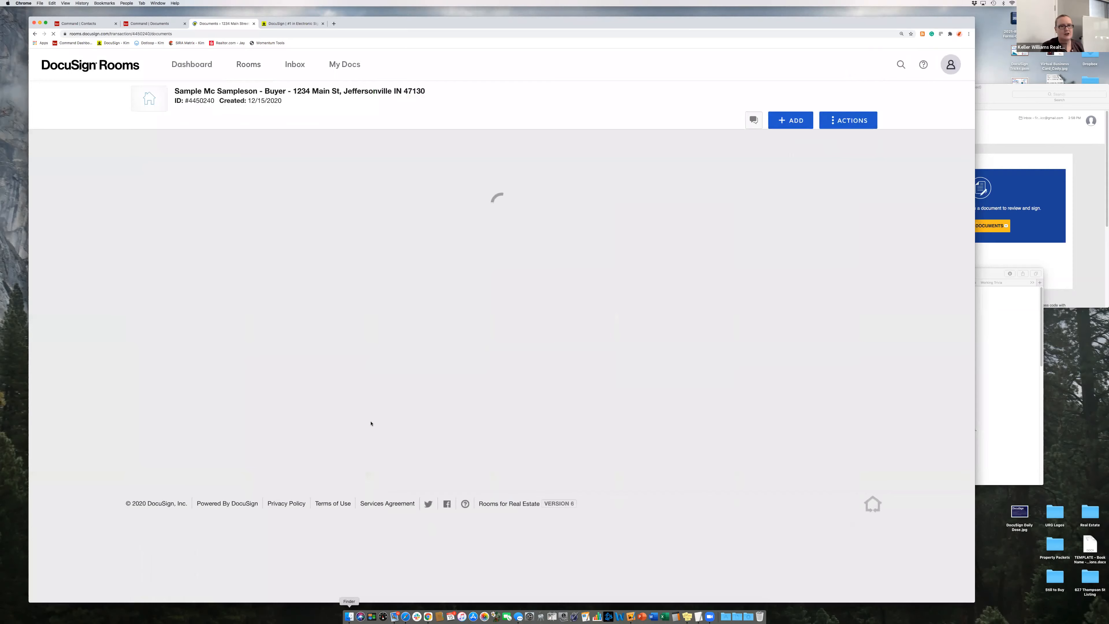
- Find the Offer - 1234 Main Street card in Room Docs and open its actions to split it
{"action": "scroll", "coordinate": [371, 423], "scroll_direction": "down", "scroll_amount": 3}
{"action": "scroll", "coordinate": [192, 457], "scroll_direction": "down", "scroll_amount": 5}
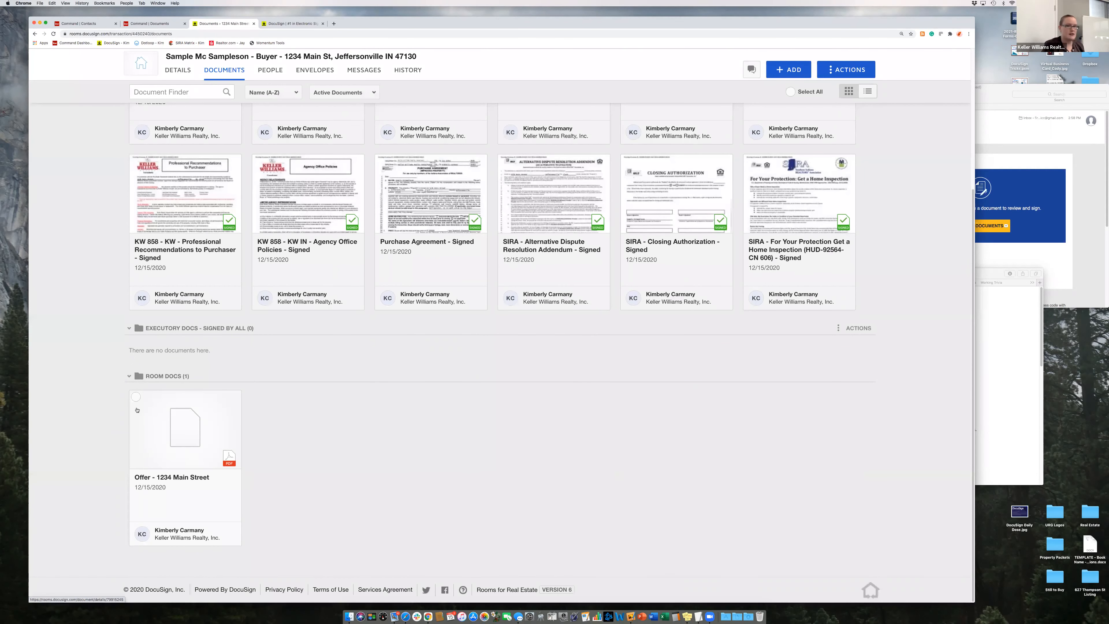
{"action": "left_click", "coordinate": [135, 397]}
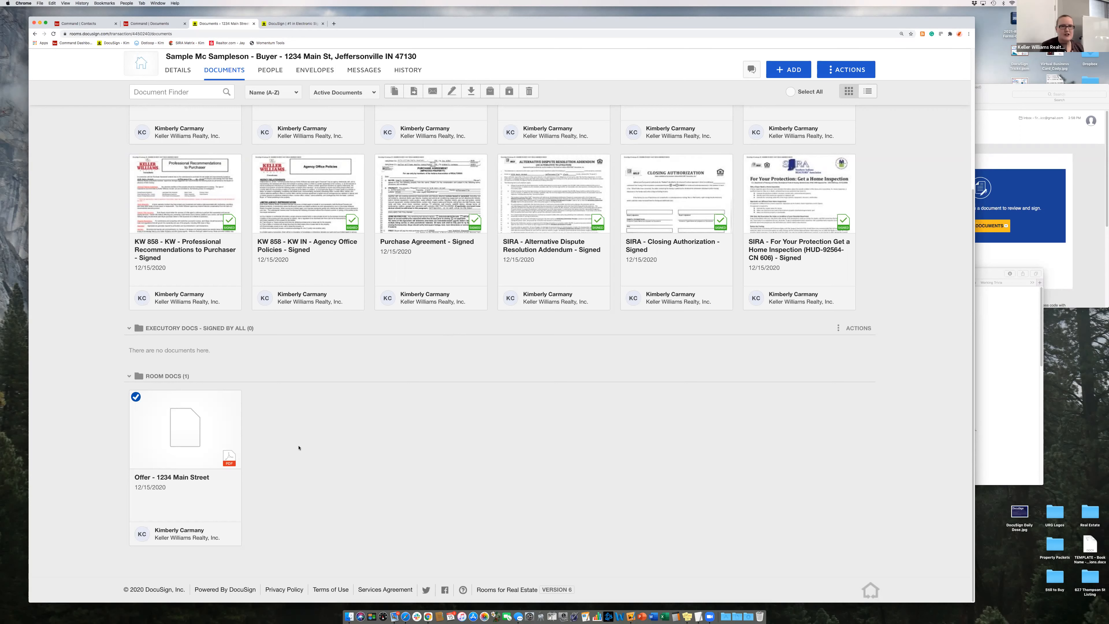
{"action": "scroll", "coordinate": [157, 467], "scroll_direction": "up", "scroll_amount": 2}
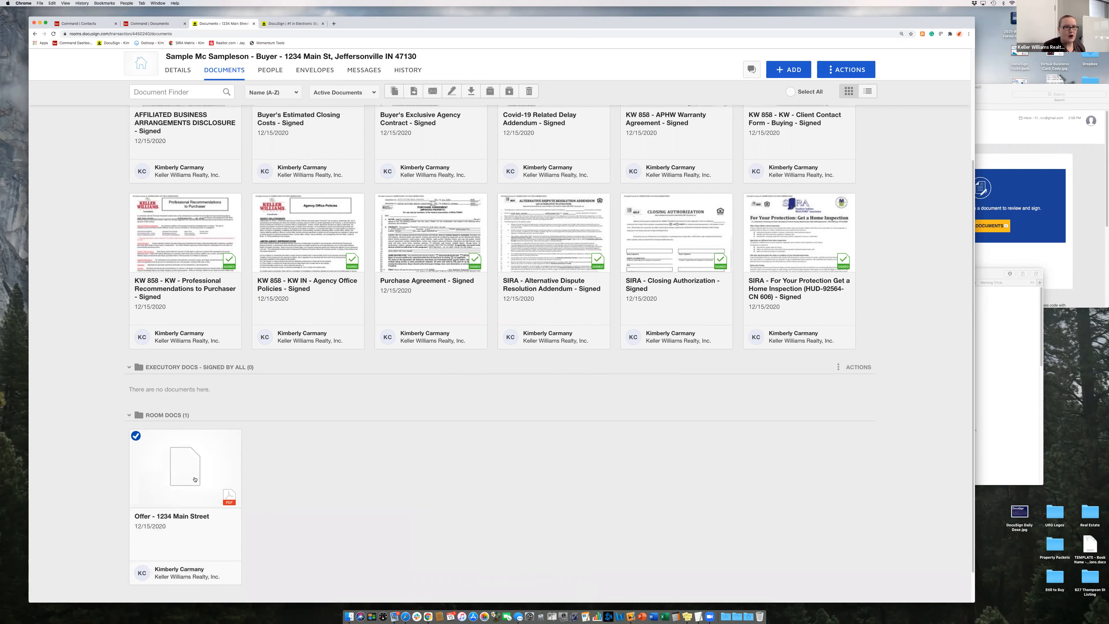
{"action": "left_click", "coordinate": [135, 436]}
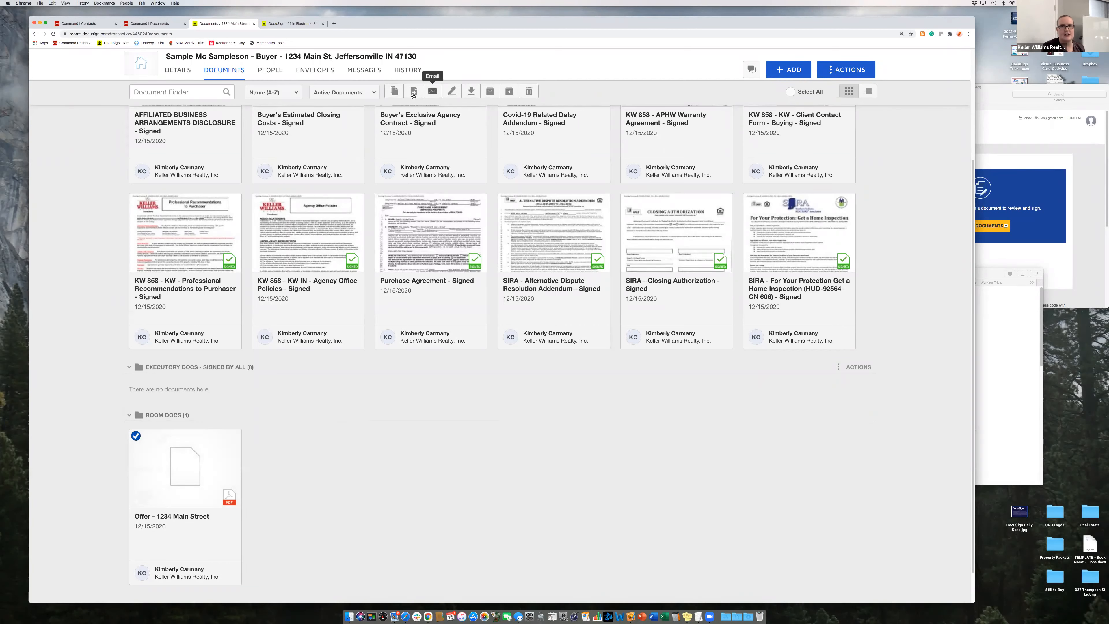
{"action": "right_click", "coordinate": [177, 448]}
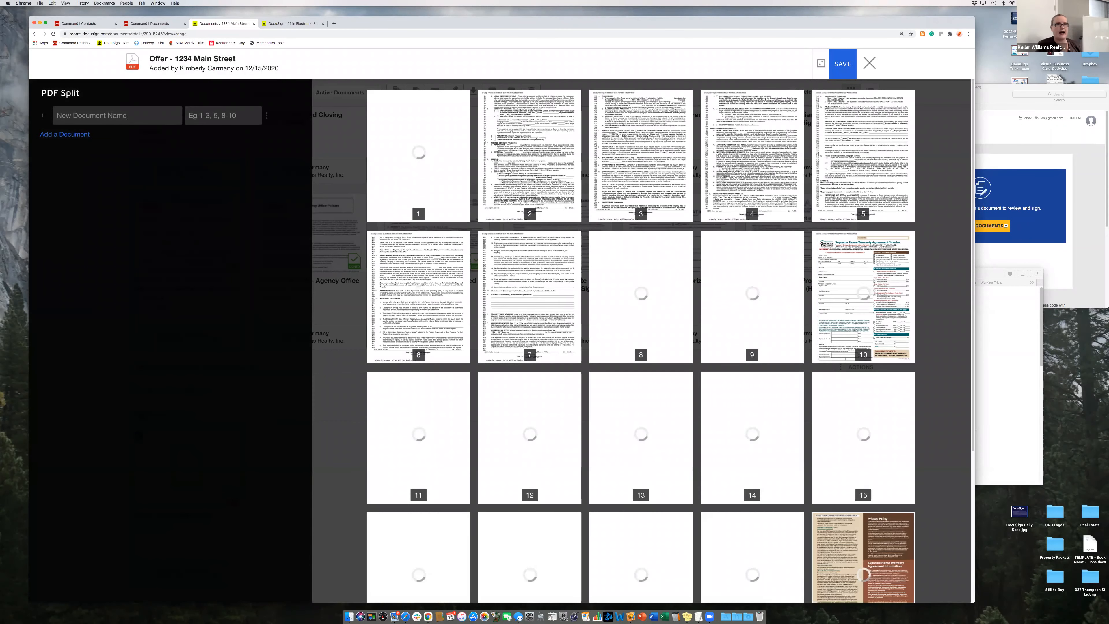
- Name the first split document 'Purchase Agreement - Signed by All' with page range 1-8
{"action": "left_click", "coordinate": [109, 118]}
{"action": "type", "text": "Purchase "}
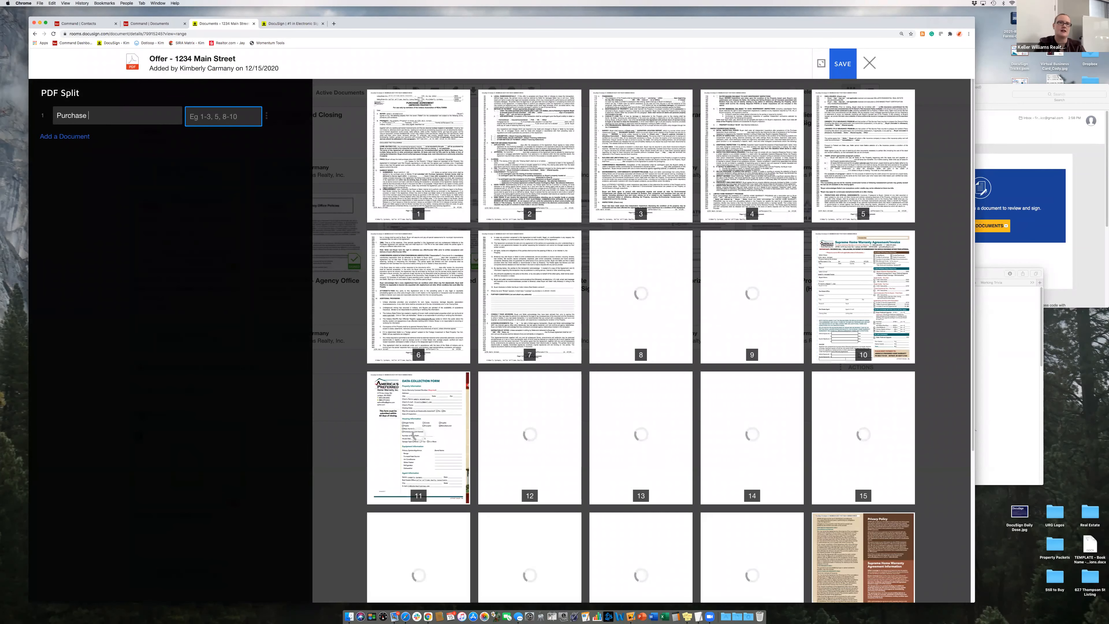
{"action": "type", "text": "Agreement - "}
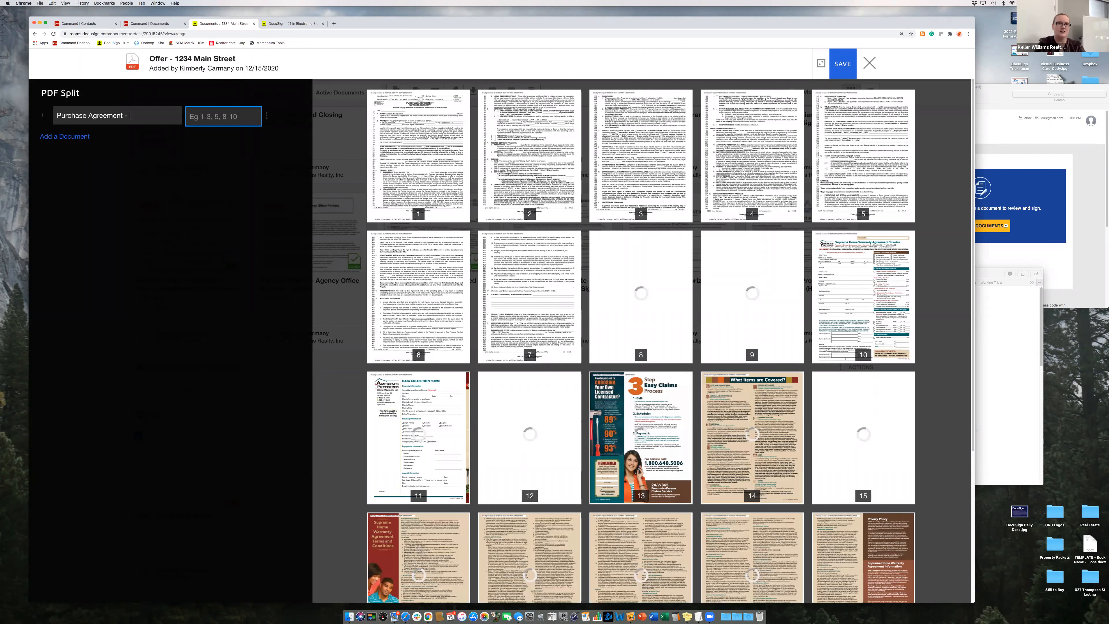
{"action": "type", "text": "Signed by All"}
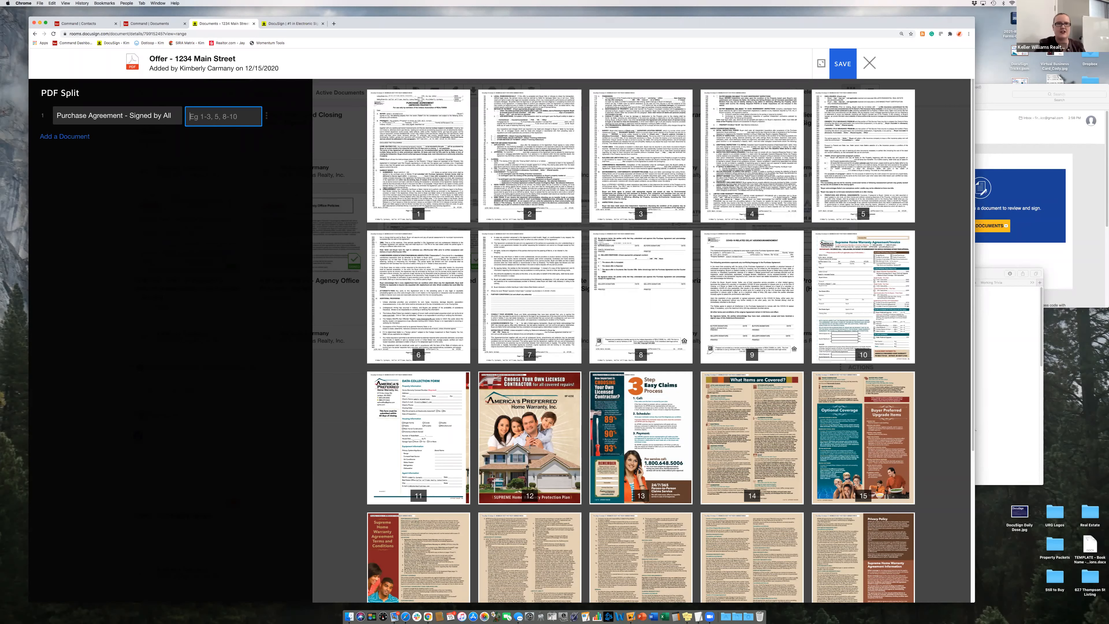
{"action": "type", "text": "10-8"}
{"action": "key", "text": "BackSpace"}
{"action": "key", "text": "BackSpace"}
{"action": "key", "text": "BackSpace"}
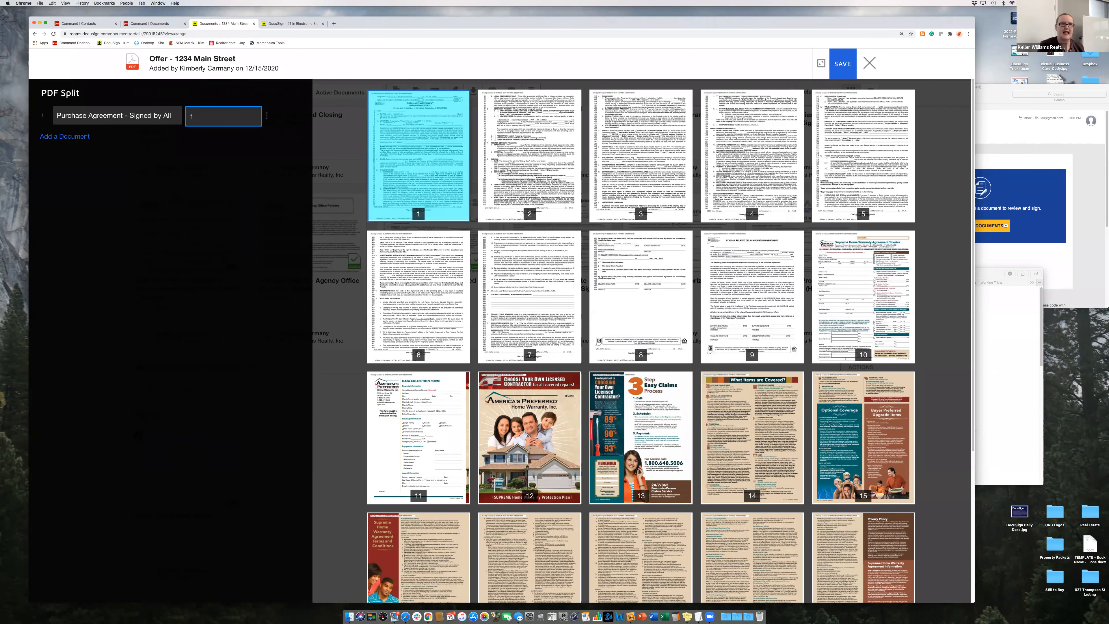
{"action": "type", "text": "-8"}
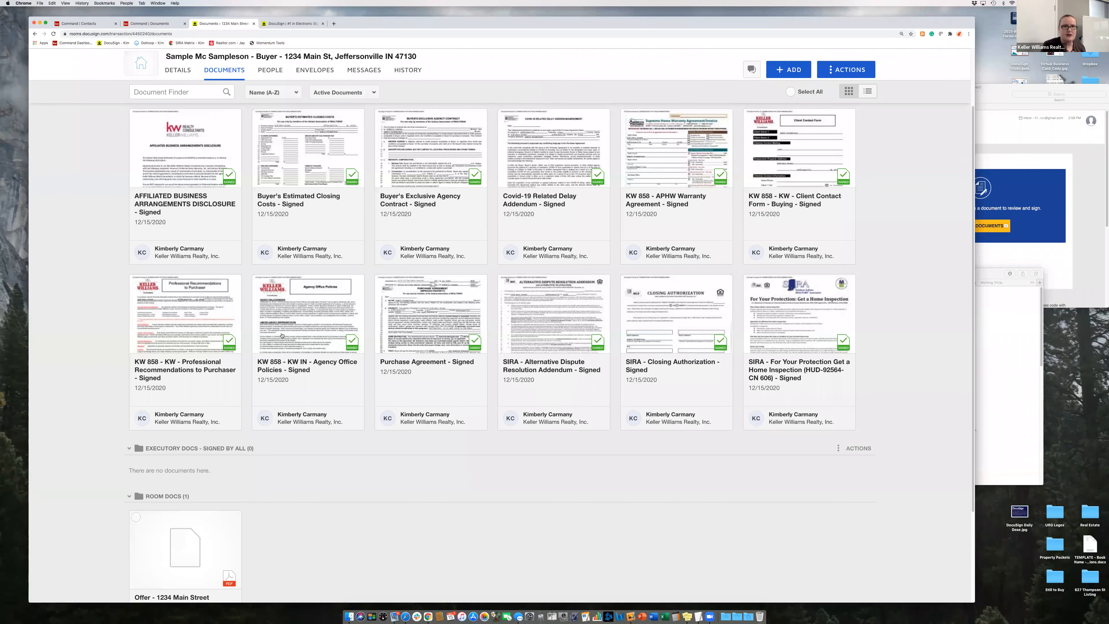
- Drag the Offer - 1234 Main Street PDF into Buyer Signed Offer, then go to KW Command Documents
{"action": "scroll", "coordinate": [281, 336], "scroll_direction": "up", "scroll_amount": 3}
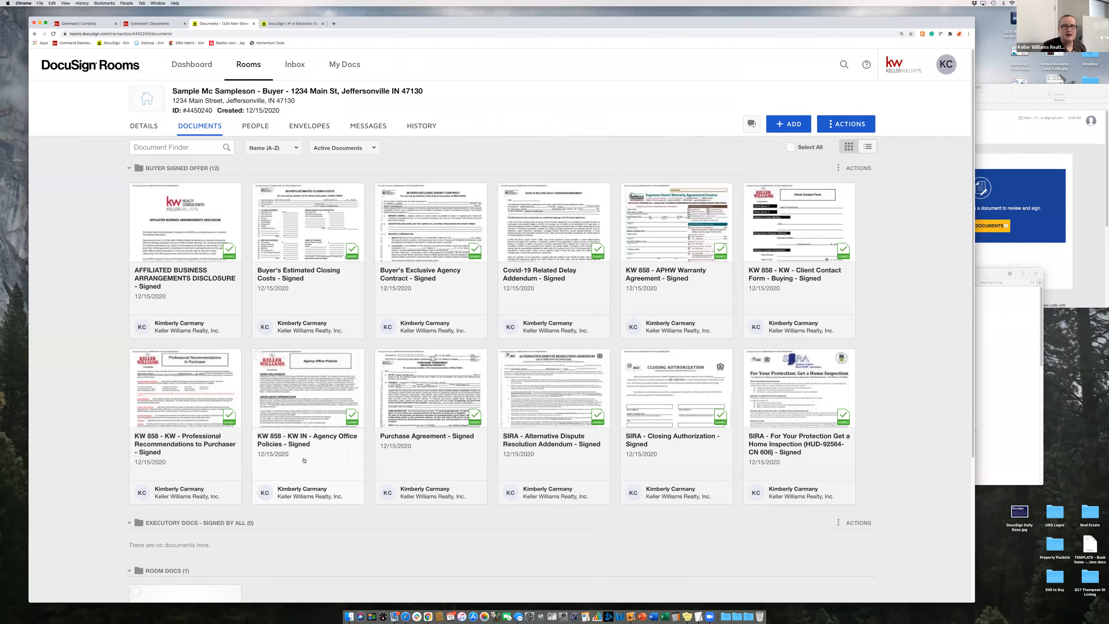
{"action": "scroll", "coordinate": [184, 426], "scroll_direction": "down", "scroll_amount": 5}
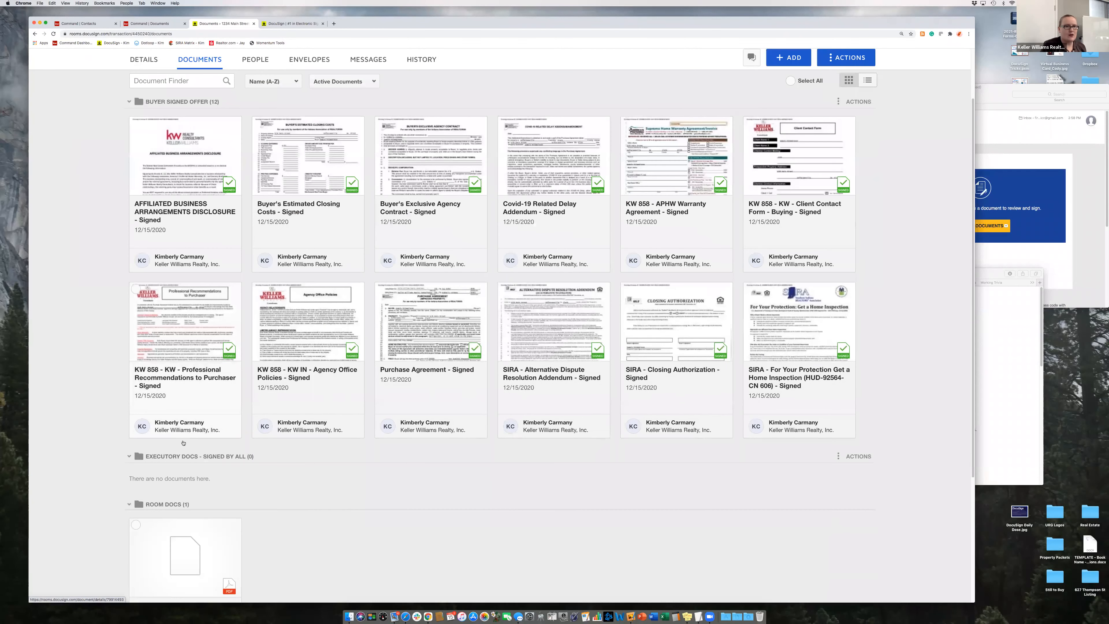
{"action": "left_click_drag", "start_coordinate": [140, 411], "coordinate": [247, 324]}
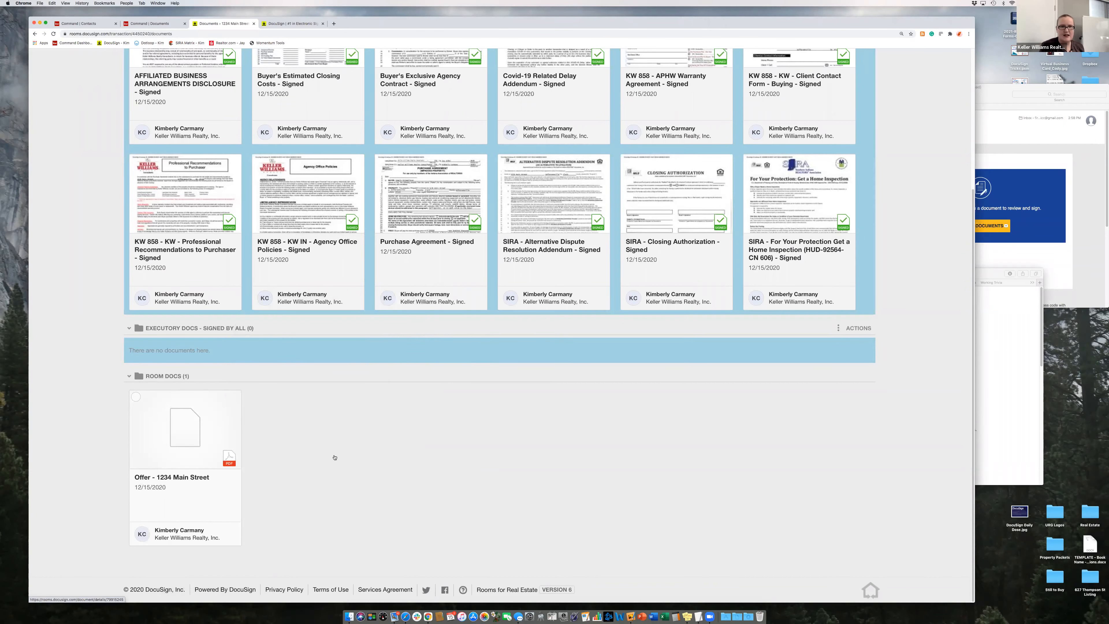
{"action": "scroll", "coordinate": [332, 455], "scroll_direction": "up", "scroll_amount": 5}
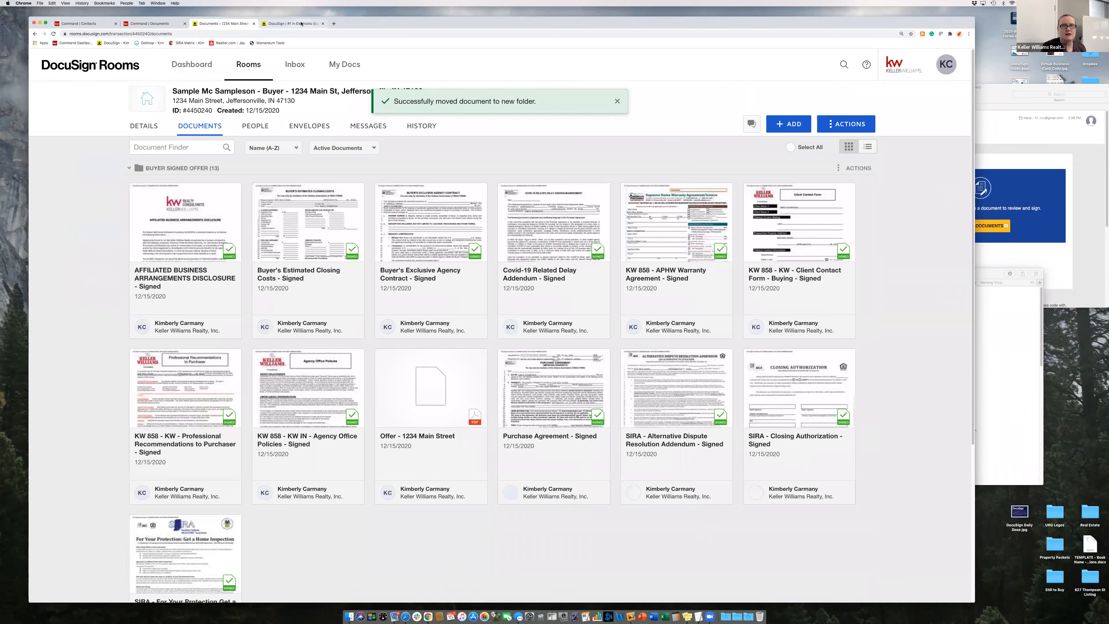
{"action": "left_click", "coordinate": [169, 23]}
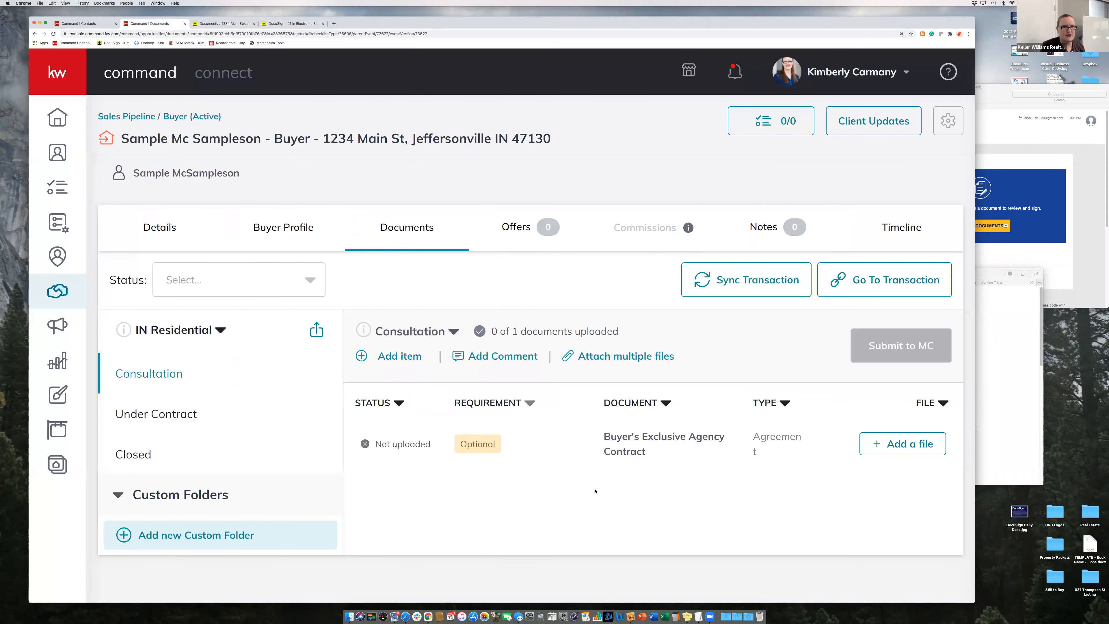
- Add a DocuSign file for Buyer's Exclusive Agency Contract, browsing Executory Docs, then Root Folder, then all documents
{"action": "left_click", "coordinate": [887, 450]}
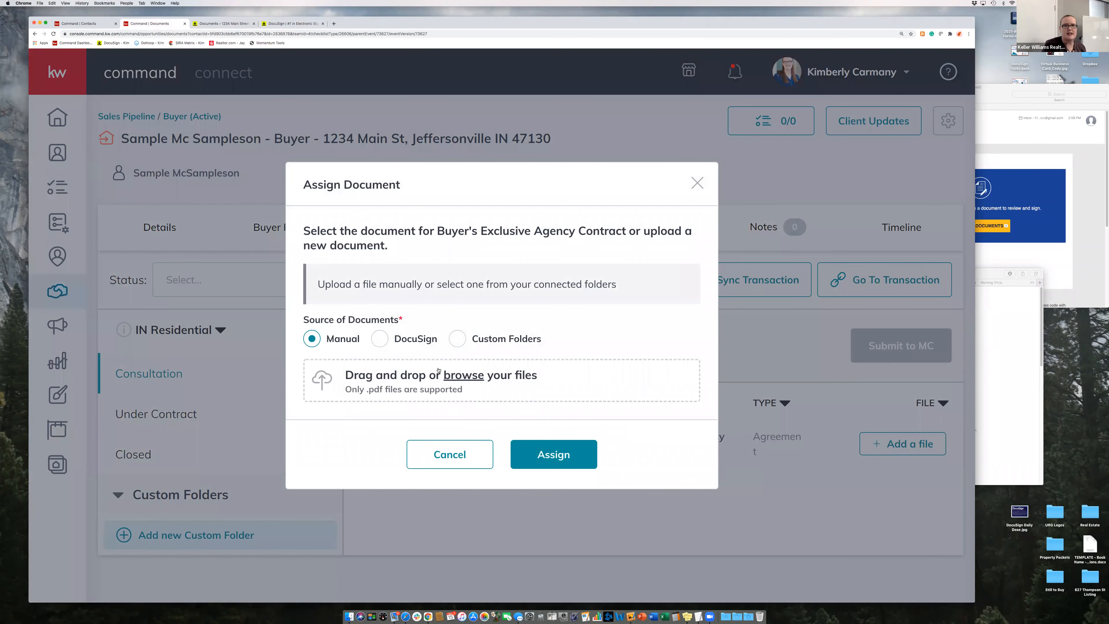
{"action": "left_click", "coordinate": [381, 340]}
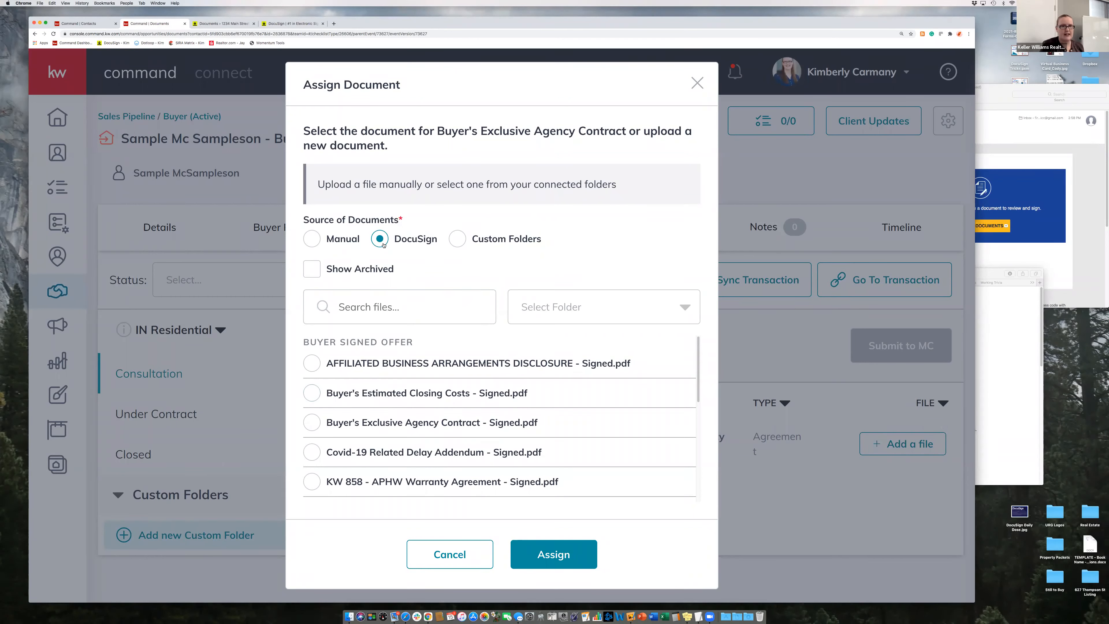
{"action": "left_click", "coordinate": [551, 310]}
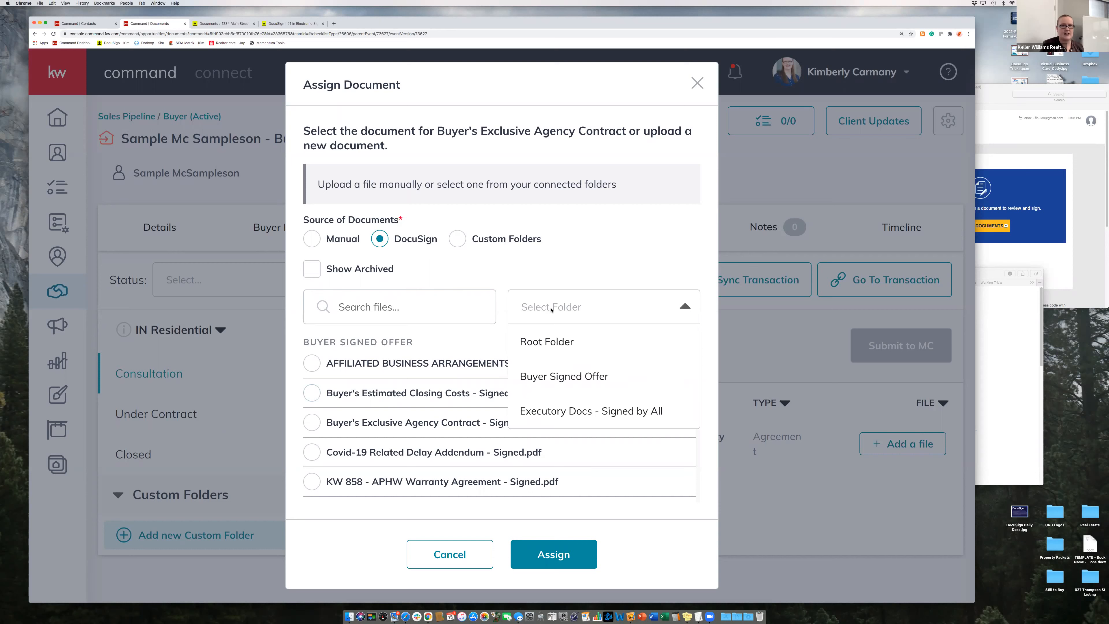
{"action": "left_click", "coordinate": [554, 412]}
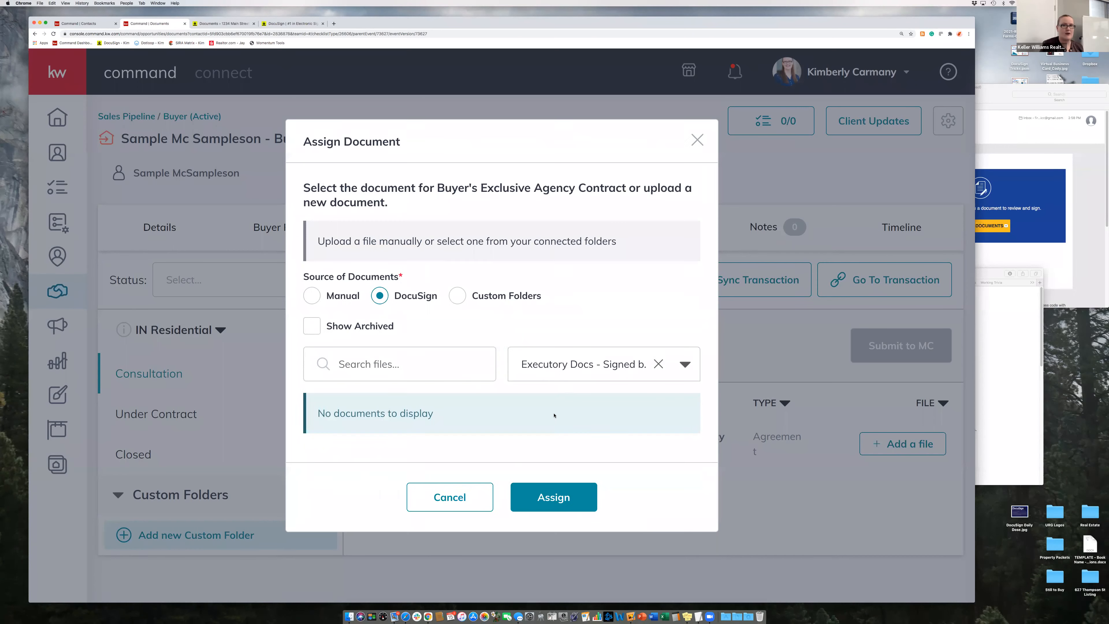
{"action": "left_click", "coordinate": [572, 359]}
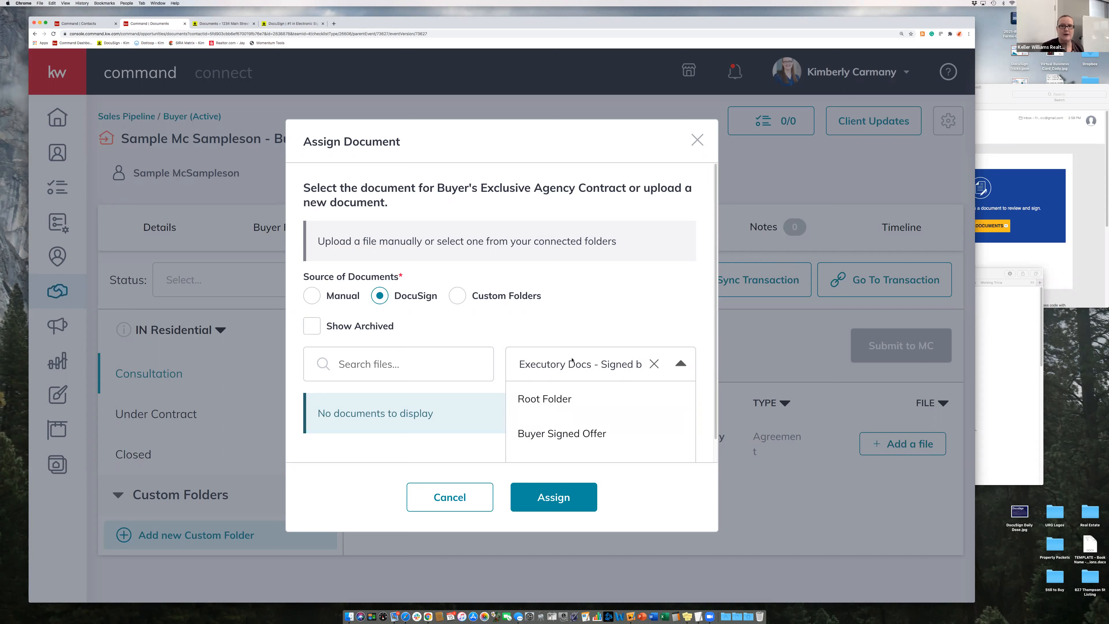
{"action": "left_click", "coordinate": [568, 388]}
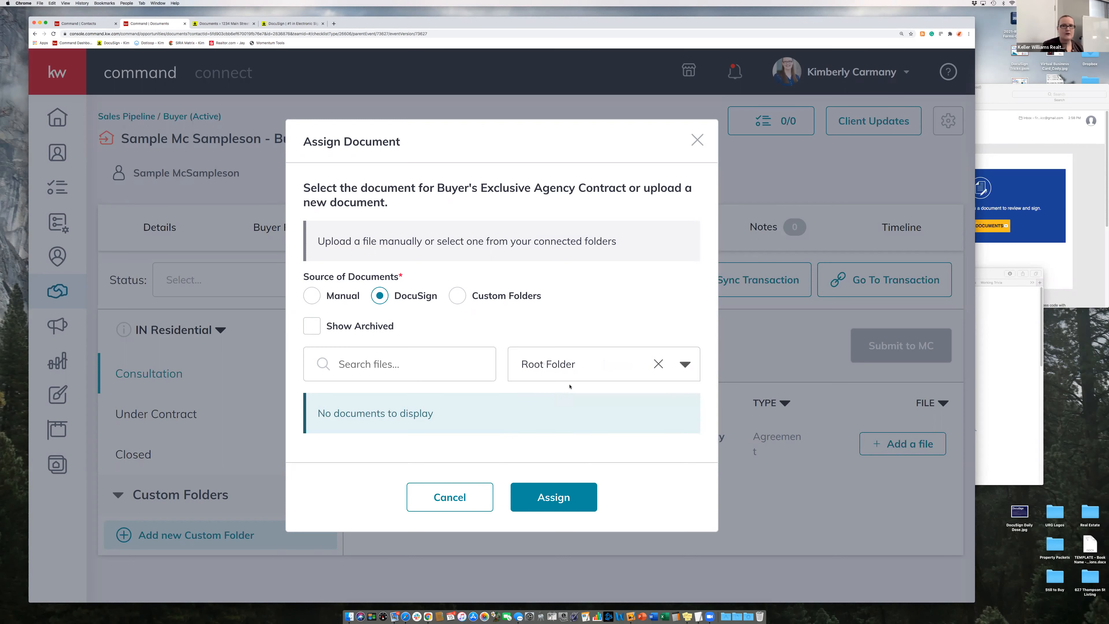
{"action": "left_click", "coordinate": [657, 363]}
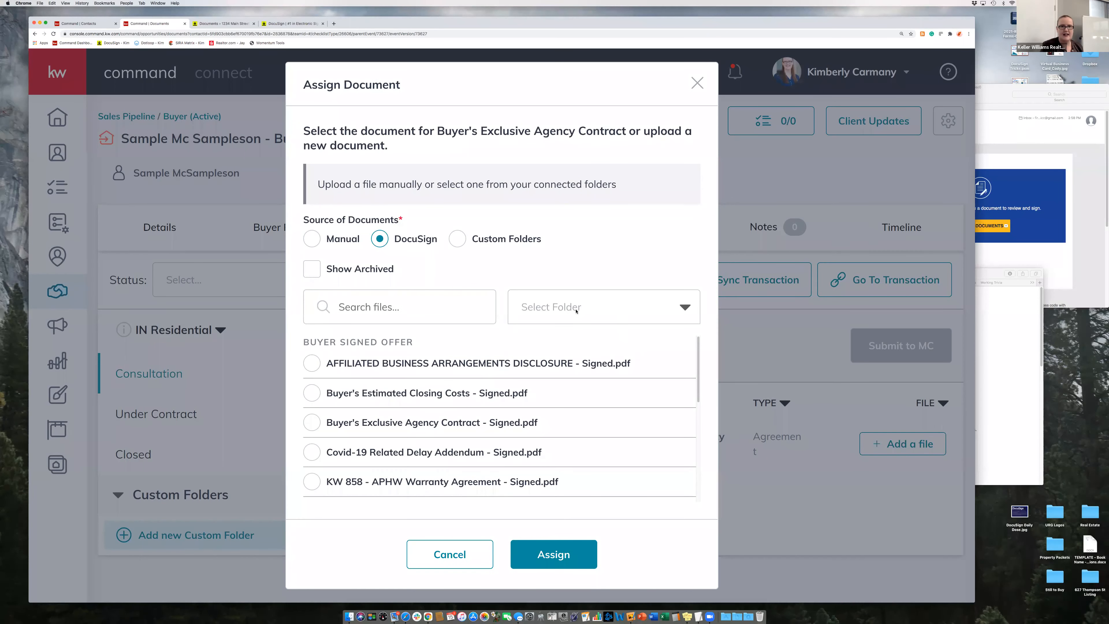
- Locate Offer - 1234 Main Street.pdf in the DocuSign list, then close the window without assigning
{"action": "scroll", "coordinate": [555, 368], "scroll_direction": "down", "scroll_amount": 1}
{"action": "scroll", "coordinate": [555, 367], "scroll_direction": "down", "scroll_amount": 5}
{"action": "scroll", "coordinate": [336, 349], "scroll_direction": "up", "scroll_amount": 6}
{"action": "scroll", "coordinate": [396, 446], "scroll_direction": "down", "scroll_amount": 6}
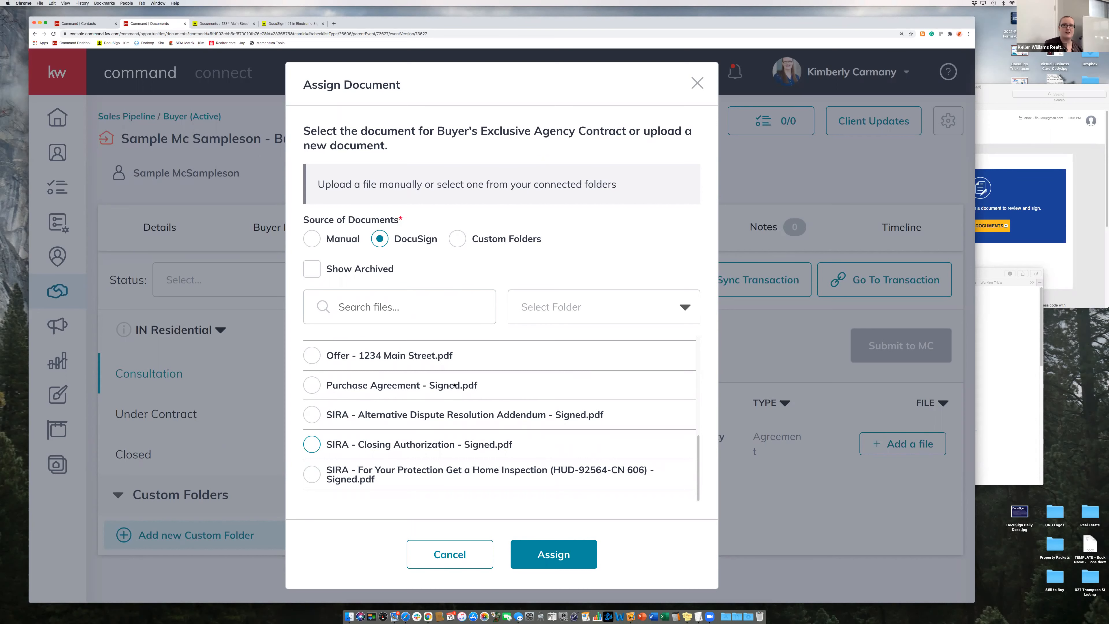
{"action": "left_click", "coordinate": [565, 314]}
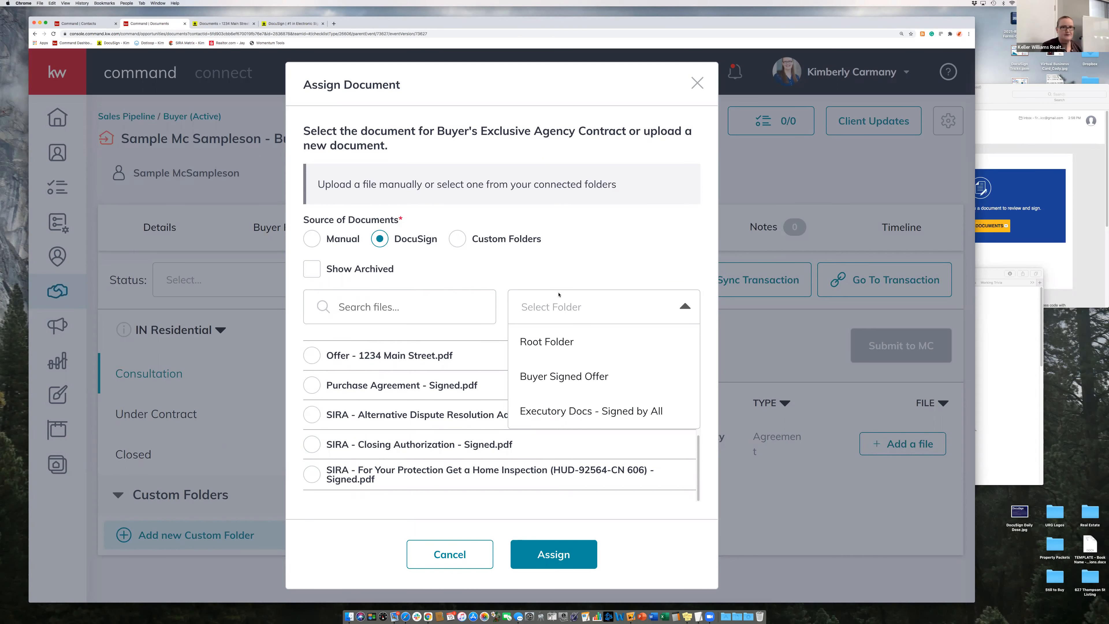
{"action": "left_click", "coordinate": [559, 278]}
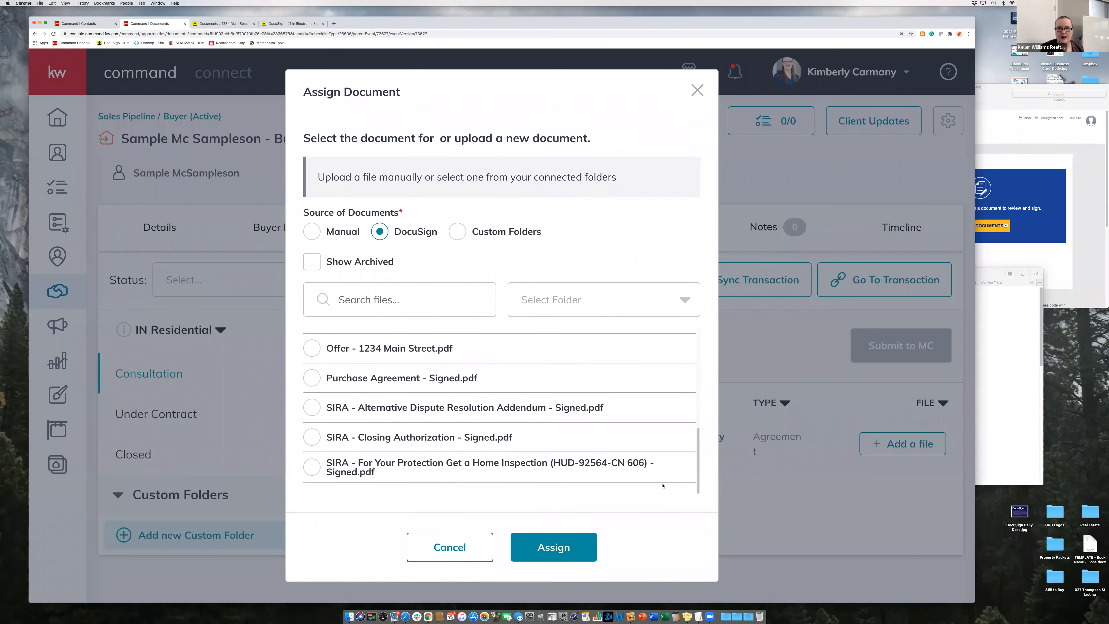
{"action": "left_click", "coordinate": [723, 164]}
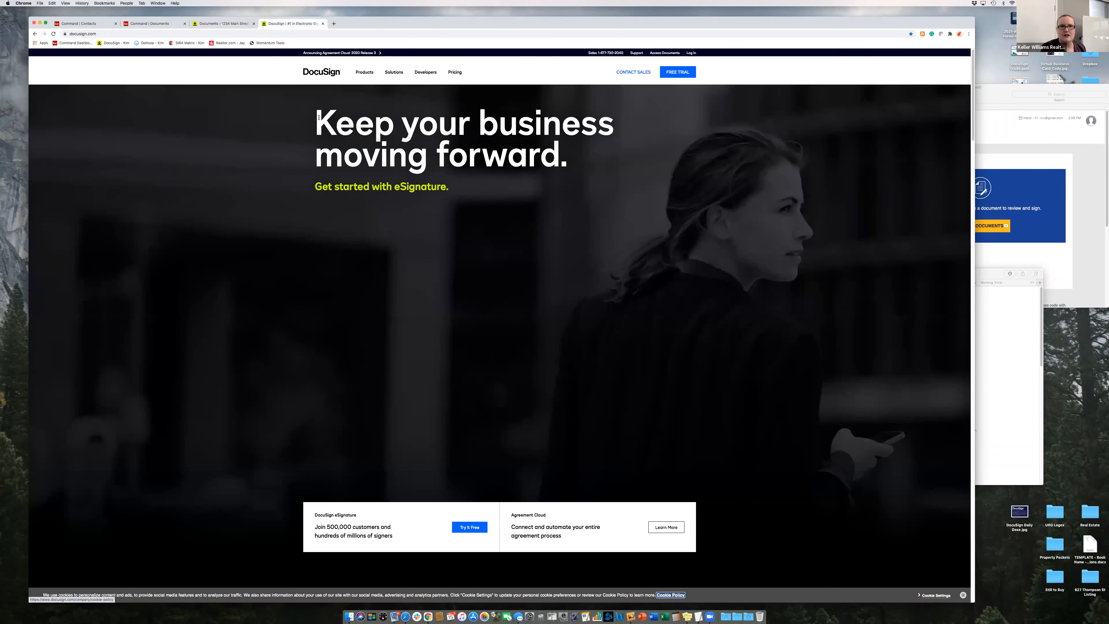
- Return to the 1234 Main Street room's documents, showing 13 files in Buyer Signed Offer
{"action": "left_click", "coordinate": [224, 24]}
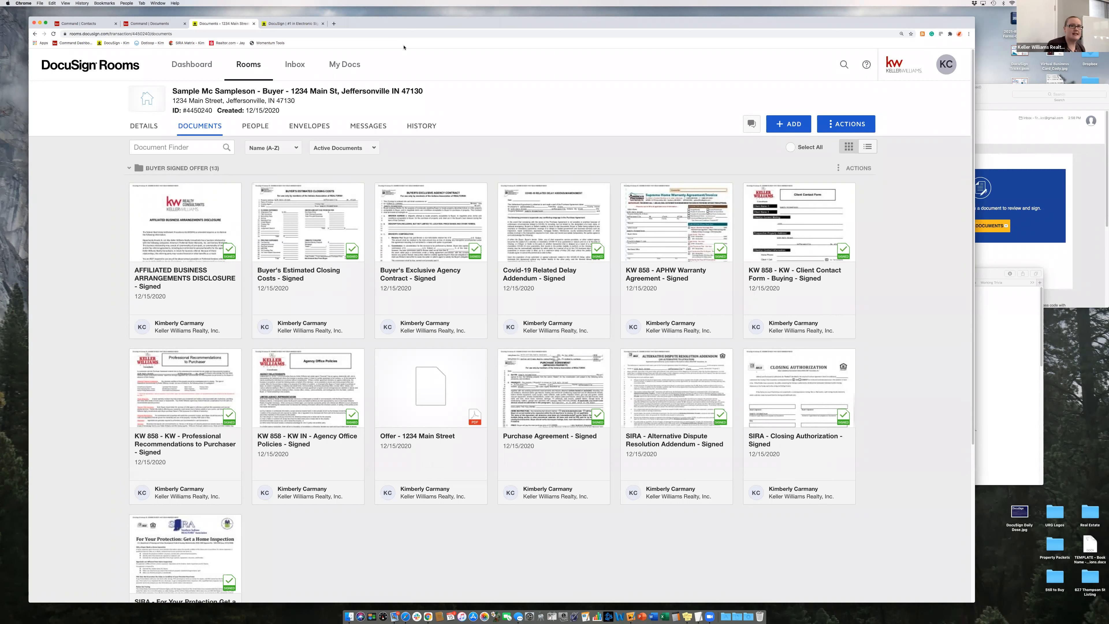
- Open a new Chrome window under another user profile, landing on the New Tab page
{"action": "left_click", "coordinate": [126, 3]}
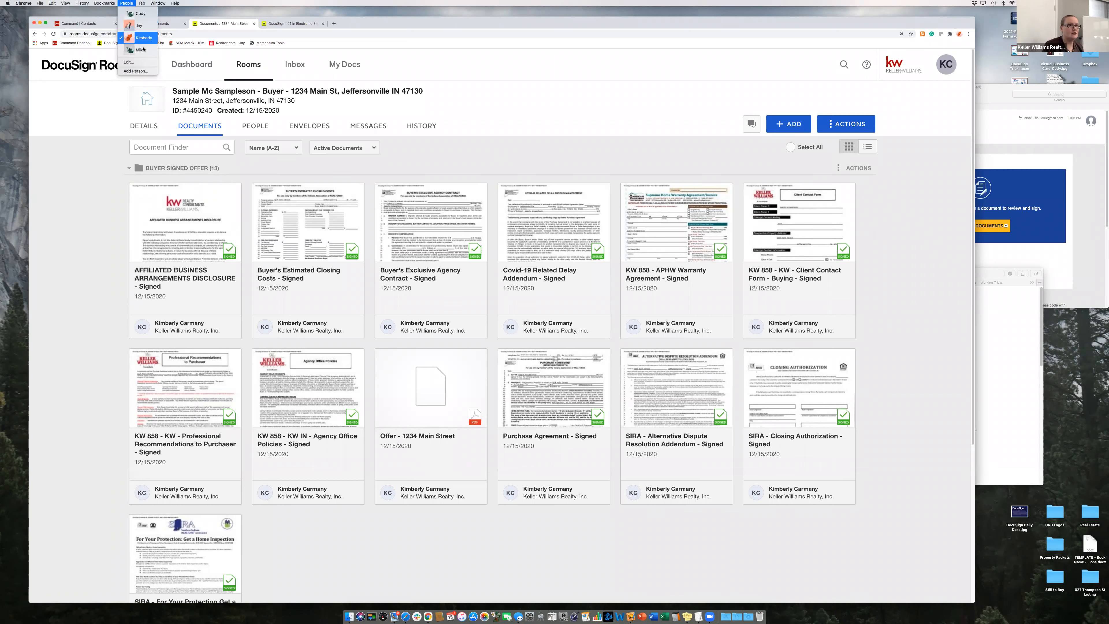
{"action": "mouse_move", "coordinate": [142, 4]}
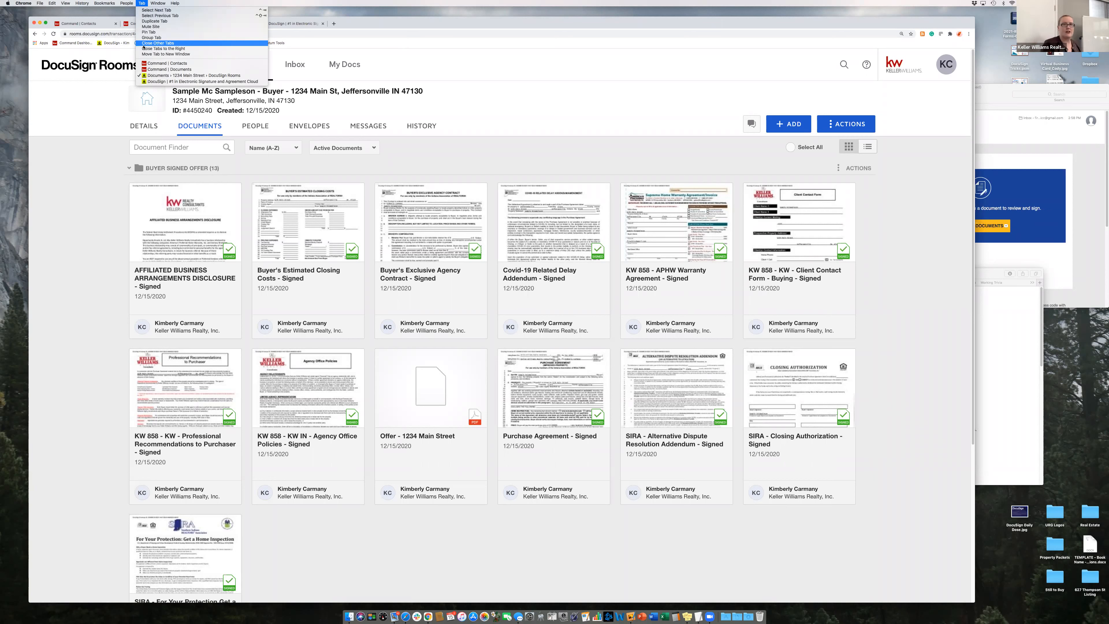
{"action": "left_click", "coordinate": [144, 27]}
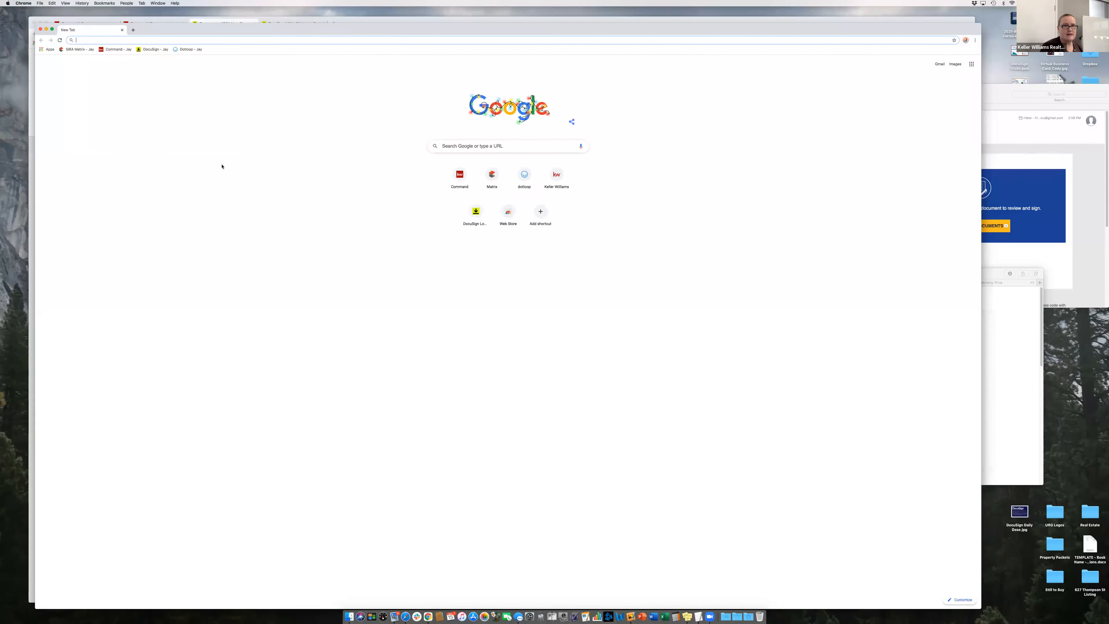